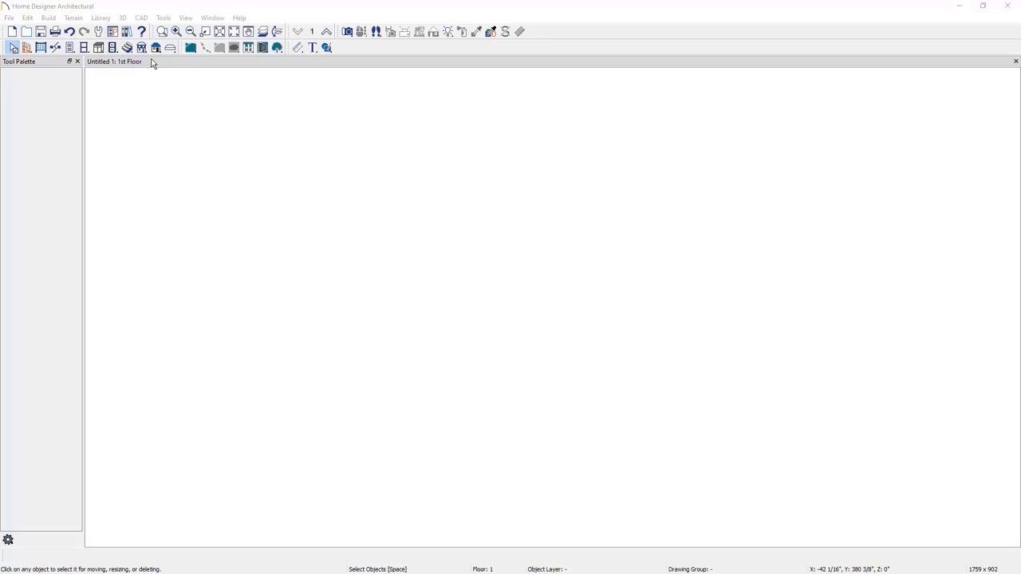
Read the help topics on exterior, foundation, pony and glass walls with the Straight Exterior Wall tool active, then close the help.
left_click(27, 48)
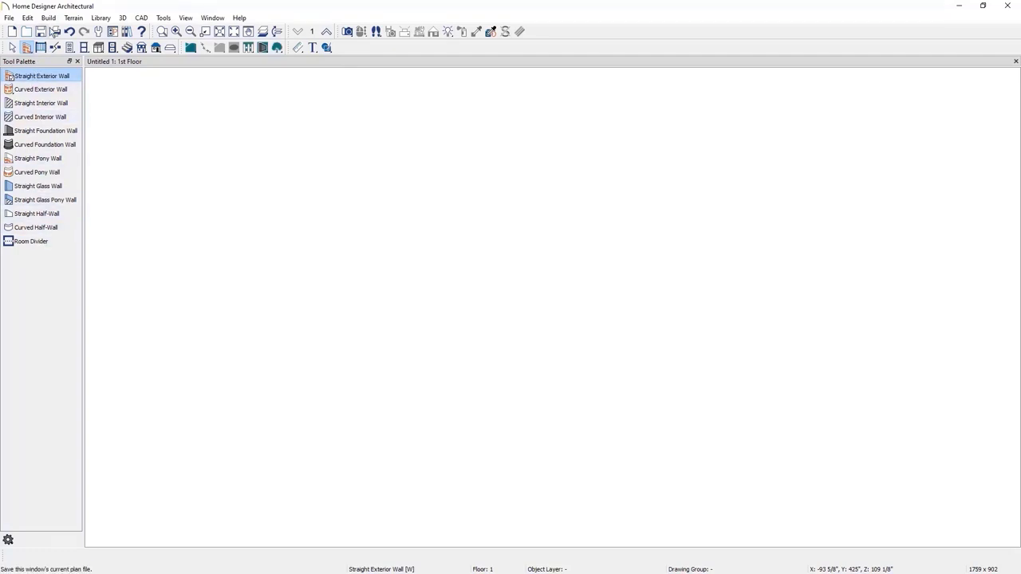
left_click(50, 18)
mouse_move(58, 32)
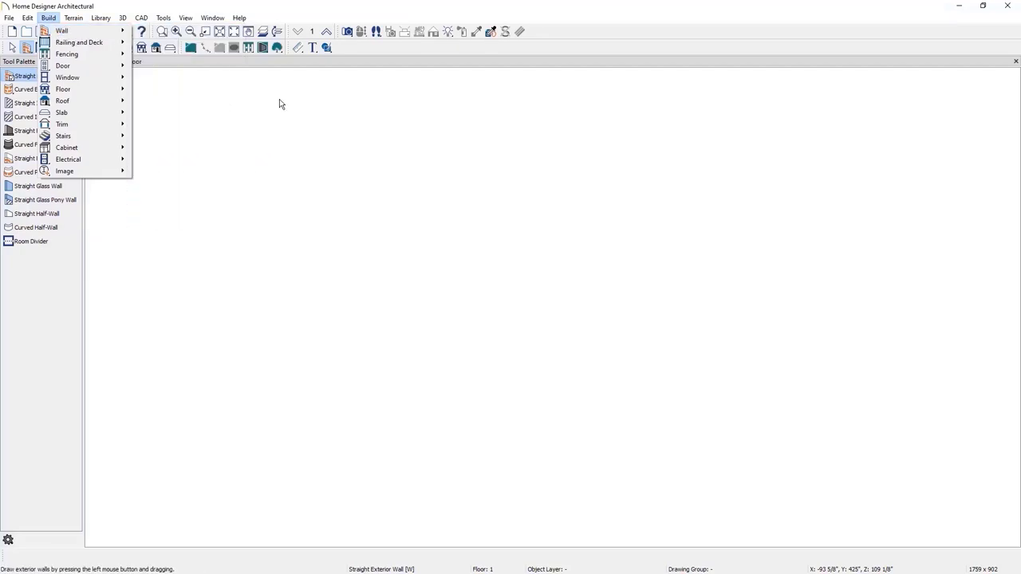
mouse_move(240, 20)
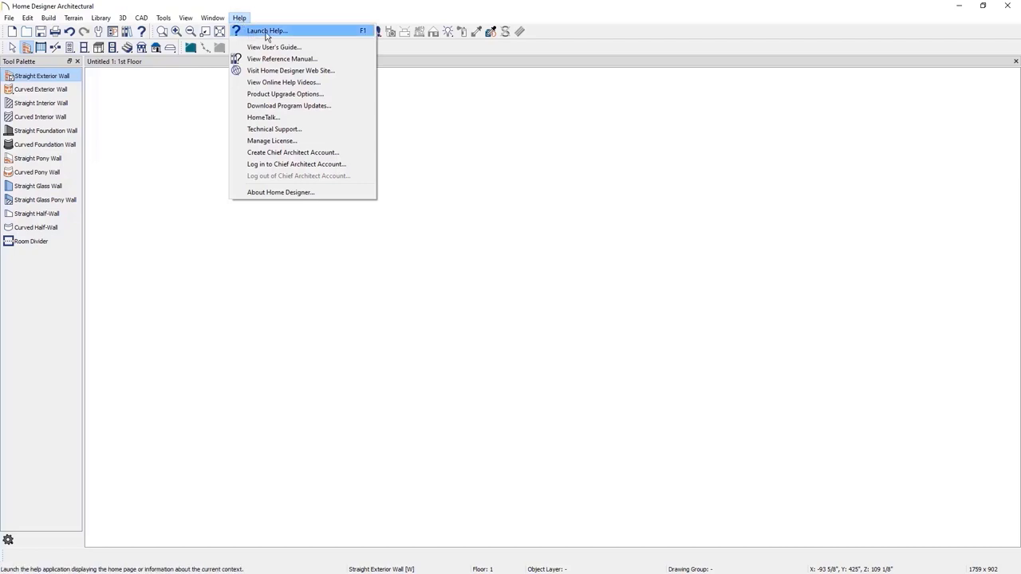
left_click(267, 30)
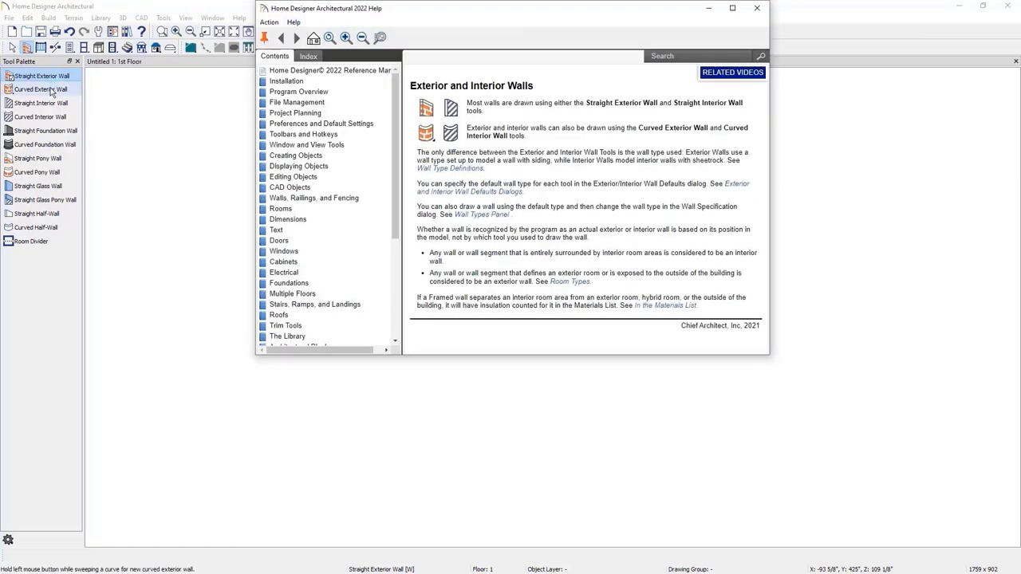
mouse_move(54, 133)
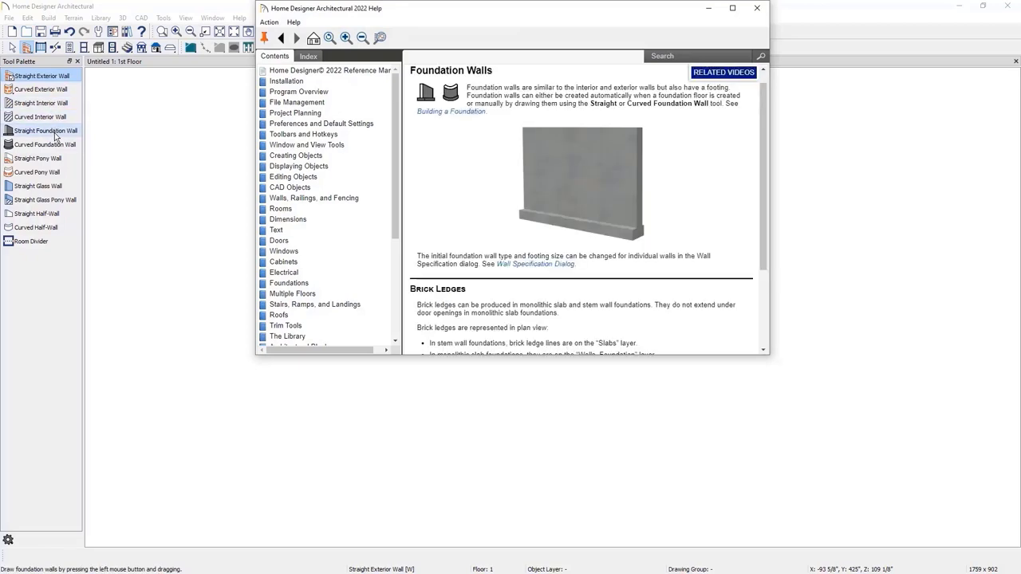
mouse_move(49, 159)
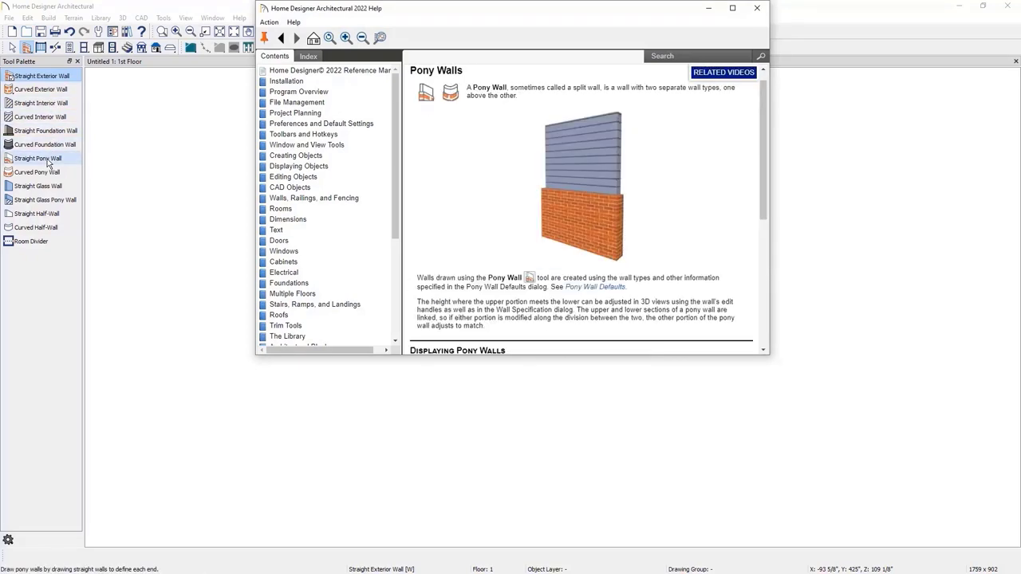
mouse_move(42, 190)
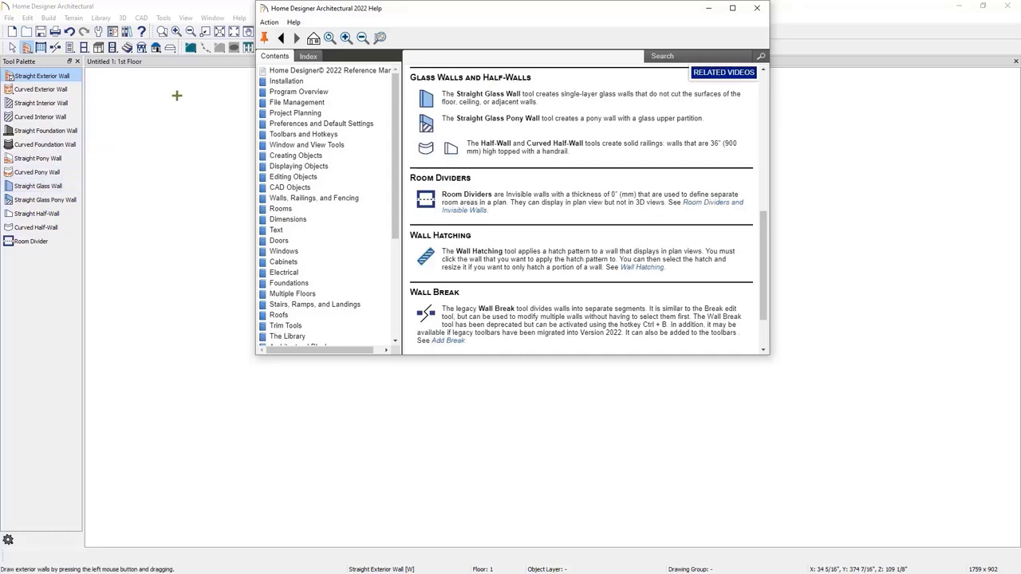
left_click(266, 40)
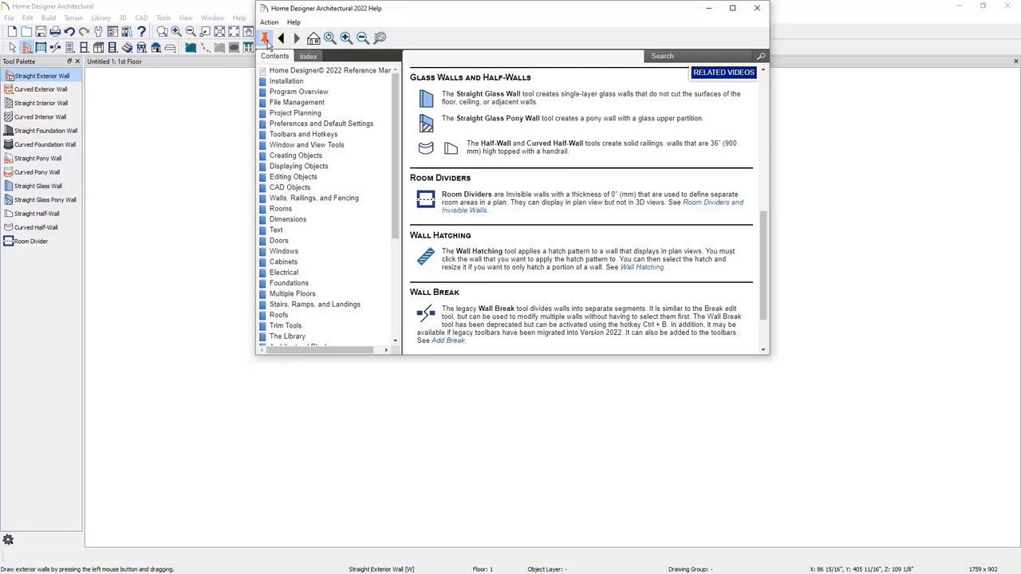
left_click(757, 10)
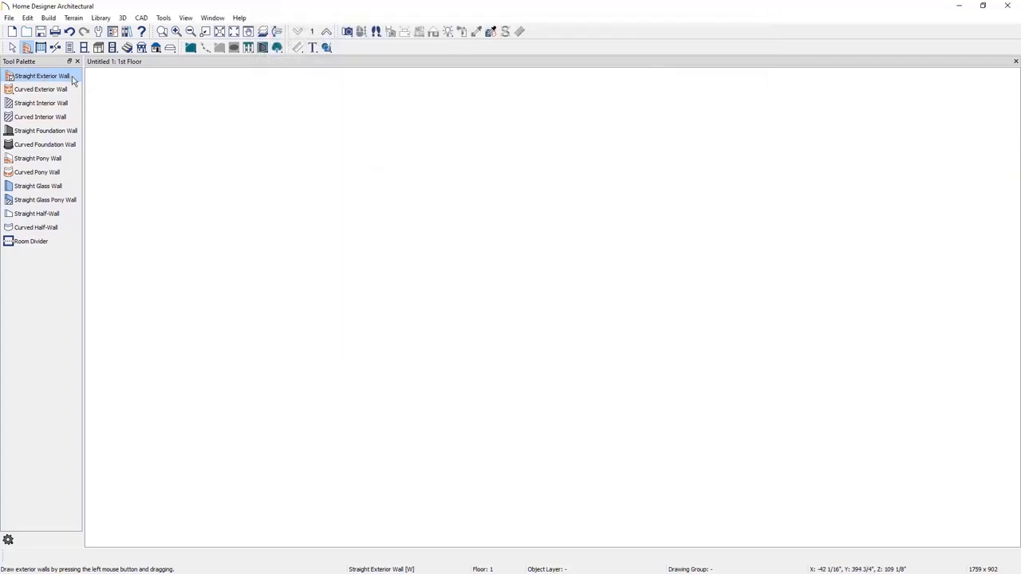
Draw a closed rectangle of straight exterior walls about 42'-6" wide and set its depth to 30' by moving the upper wall.
mouse_move(227, 108)
left_mouse_down()
mouse_move(775, 114)
mouse_move(771, 511)
mouse_move(451, 491)
mouse_move(228, 514)
mouse_move(235, 119)
left_mouse_up()
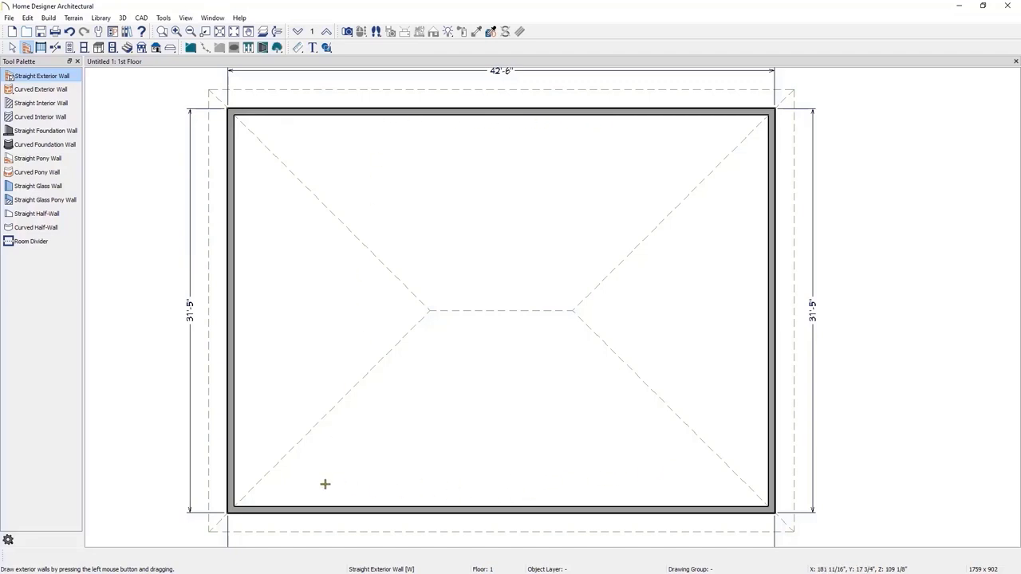
left_click(432, 111)
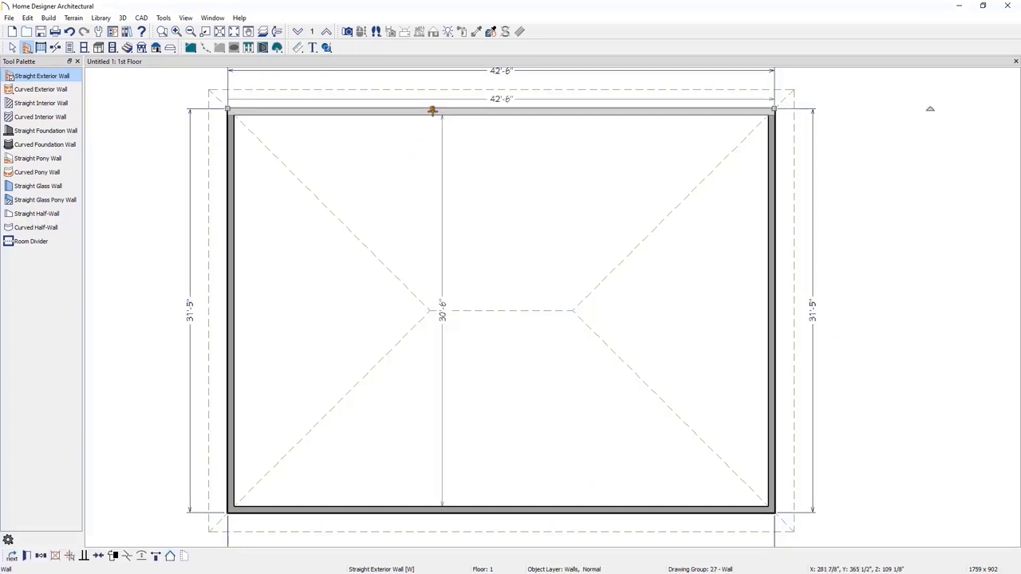
left_click(192, 319)
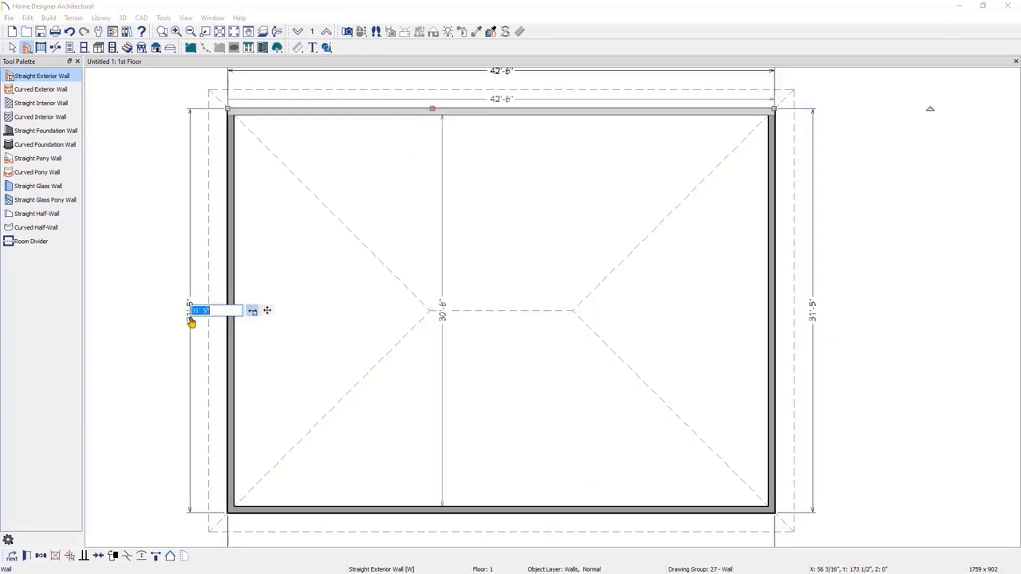
type("30'")
key("Return")
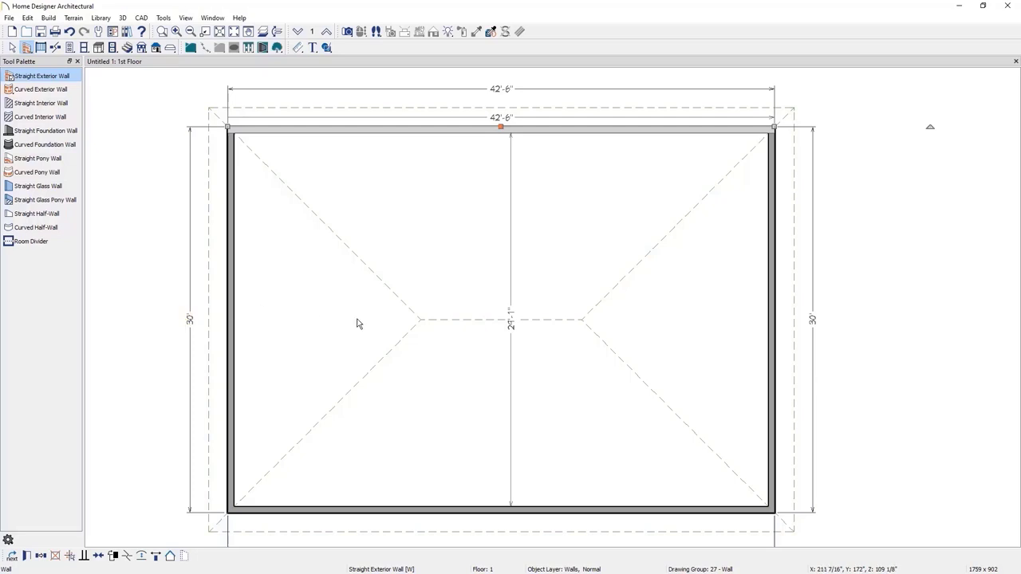
Set the building's overall width to 40' by moving the right-hand exterior wall.
scroll(358, 322, "down", 1)
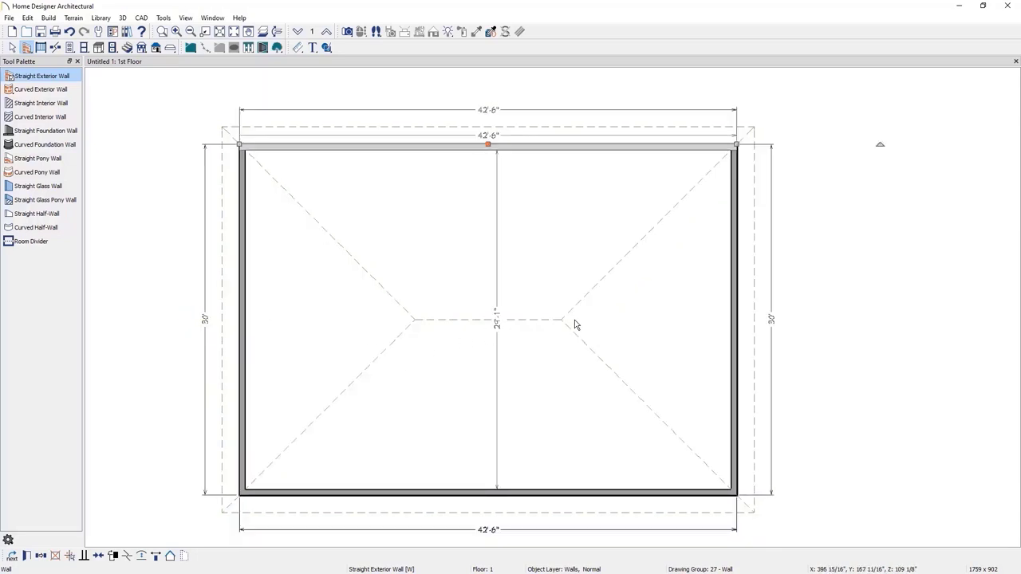
left_click(736, 326)
left_click(736, 325)
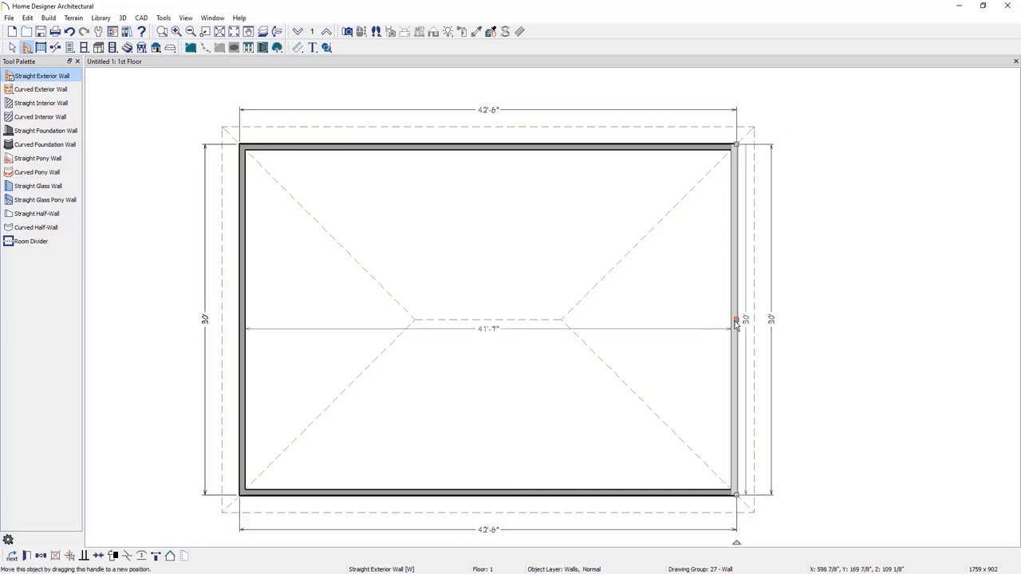
left_click(488, 115)
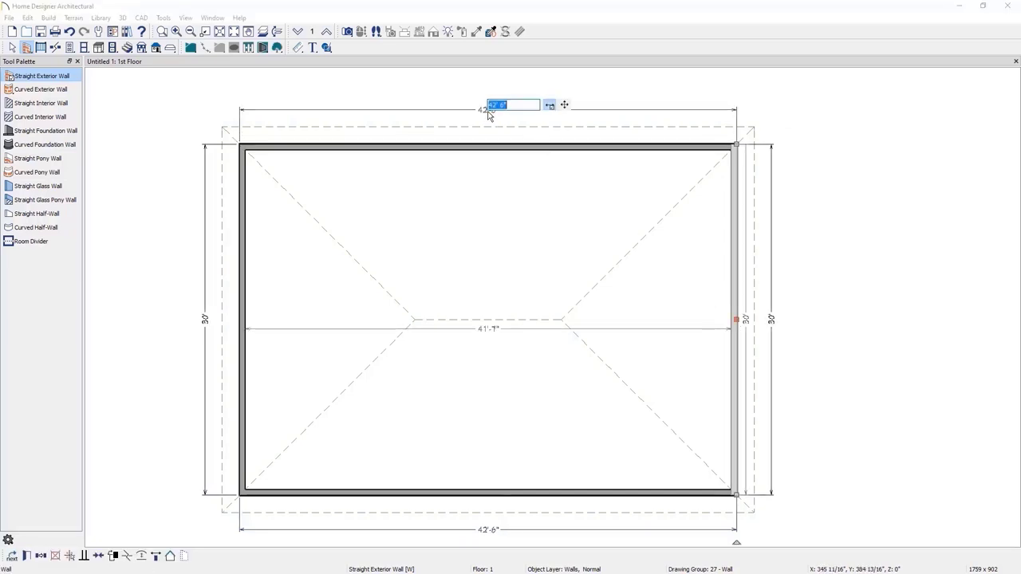
type("40'")
key("Return")
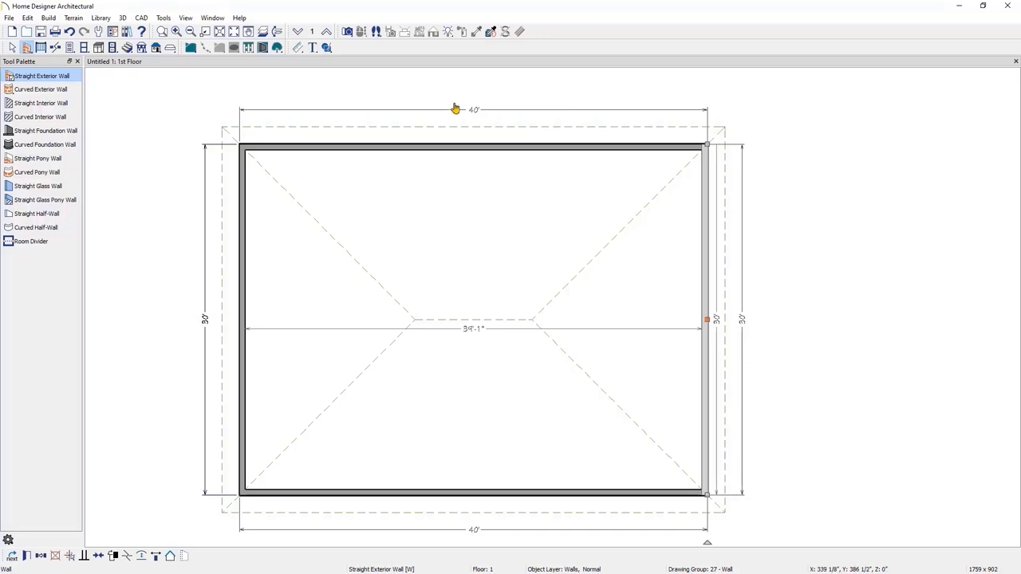
Create a Perspective Full Overview of the house and arrange it side by side with the floor plan.
left_click(348, 34)
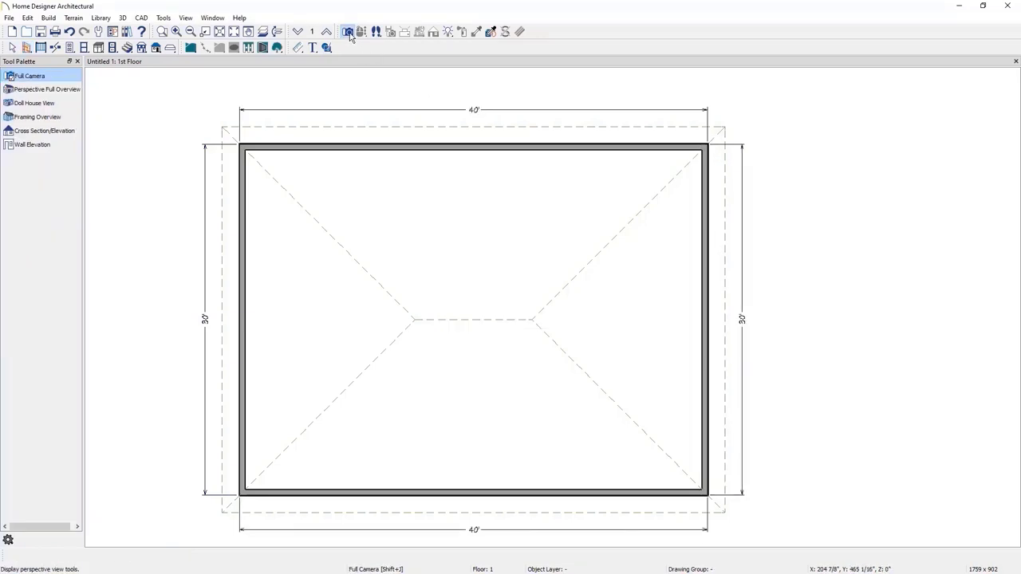
left_click(66, 92)
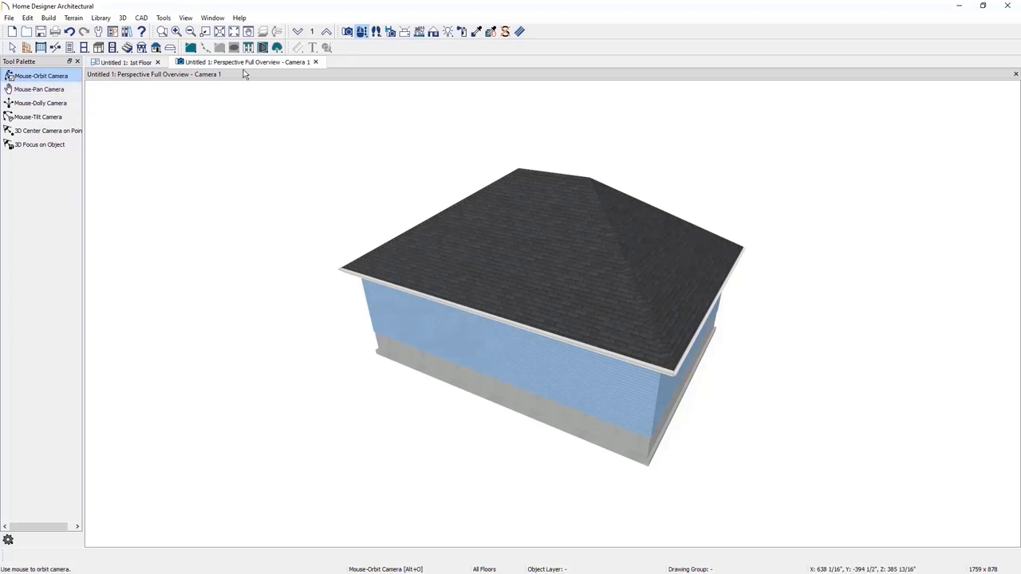
left_click_drag(248, 63, 892, 178)
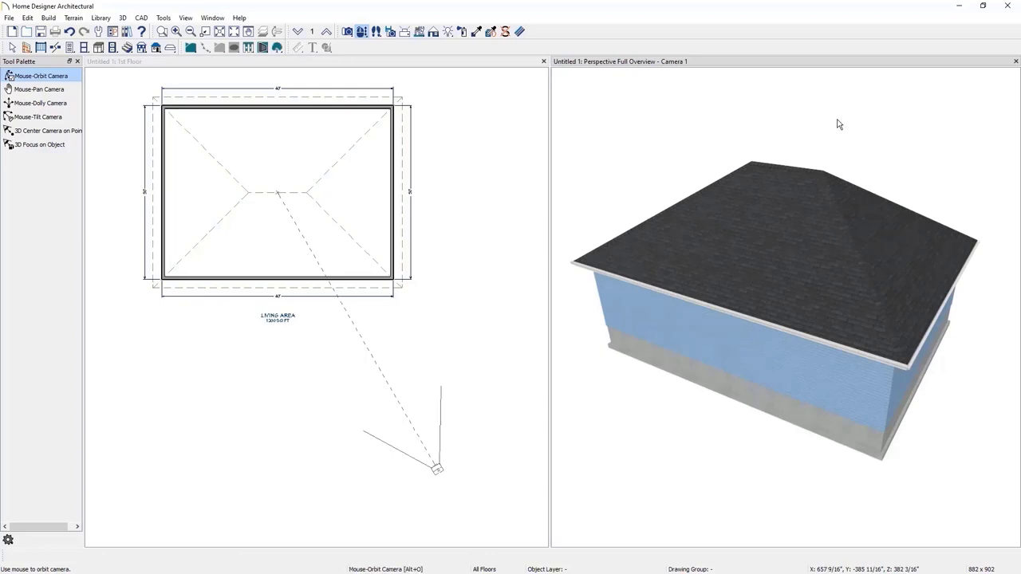
left_click(214, 18)
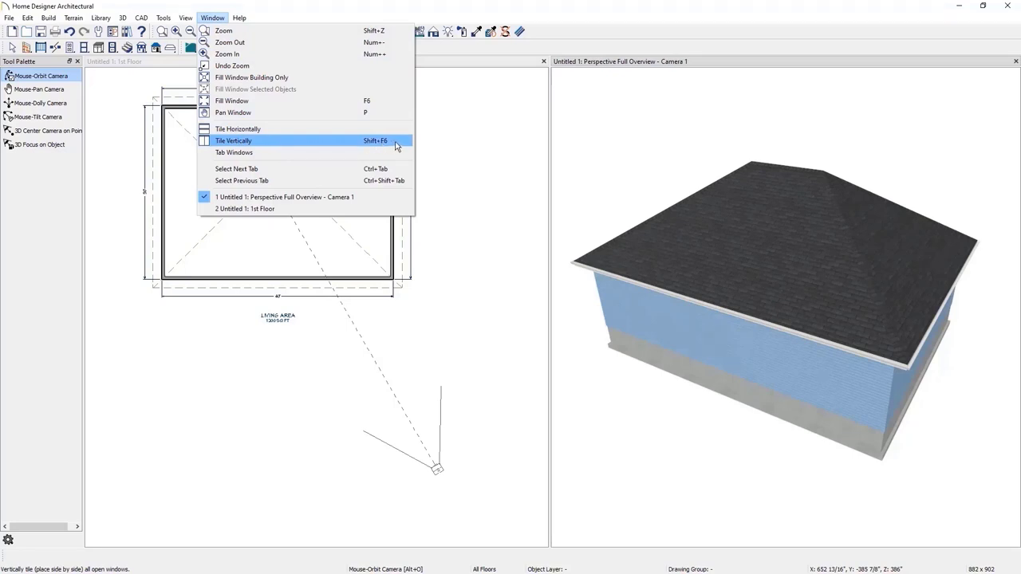
left_click(444, 235)
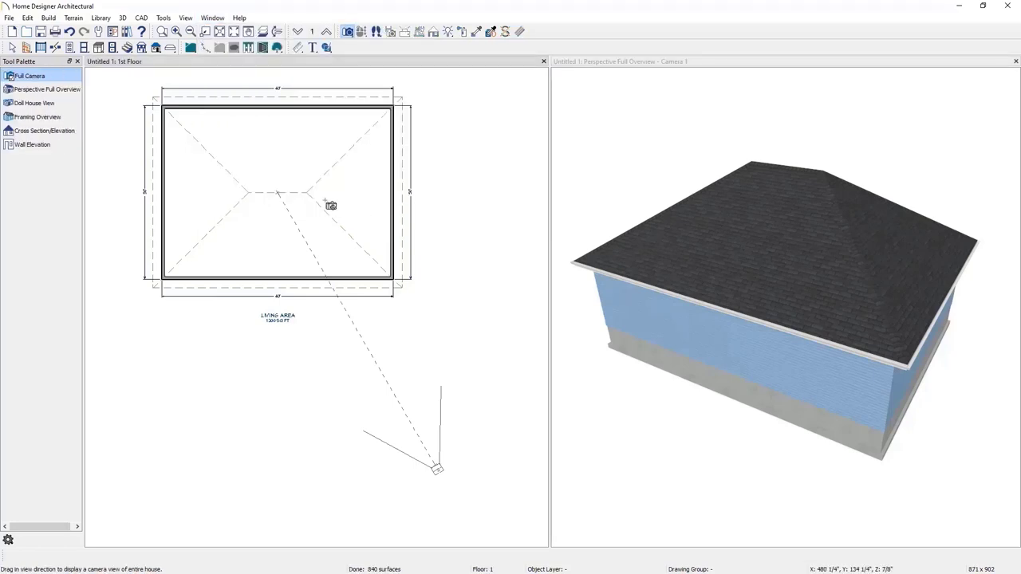
scroll(313, 200, "up", 1)
middle_click_drag(313, 201, 332, 273)
scroll(331, 272, "up", 1)
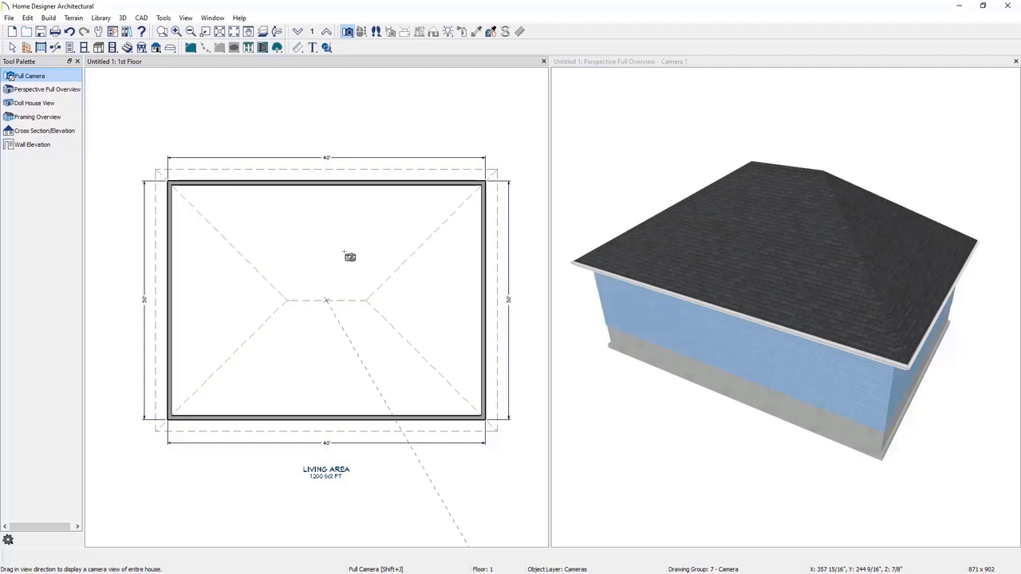
Review the Build Roof settings, their help topic, the roof materials and the roof styles, then leave without changing anything.
left_click(156, 48)
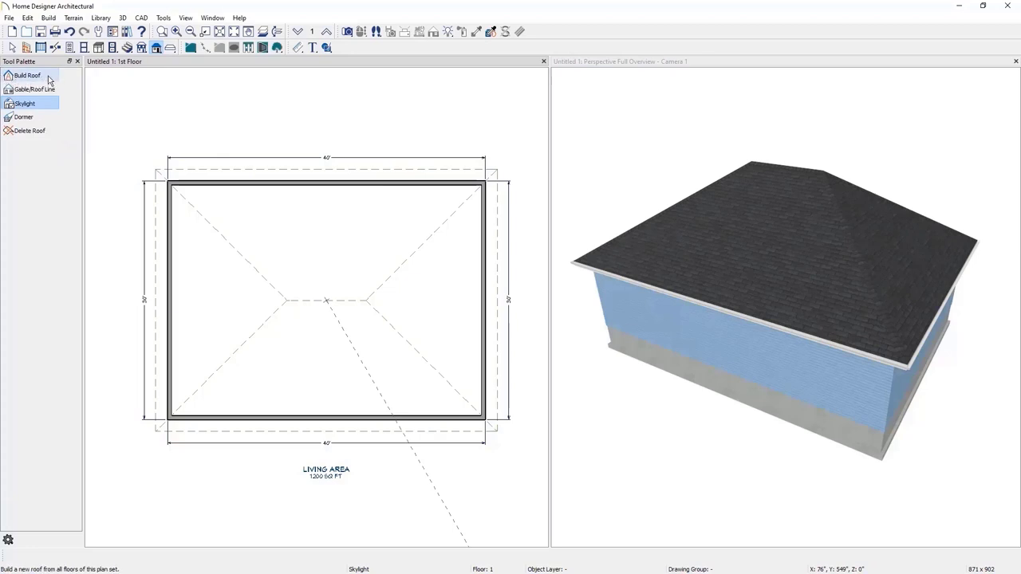
left_click(53, 18)
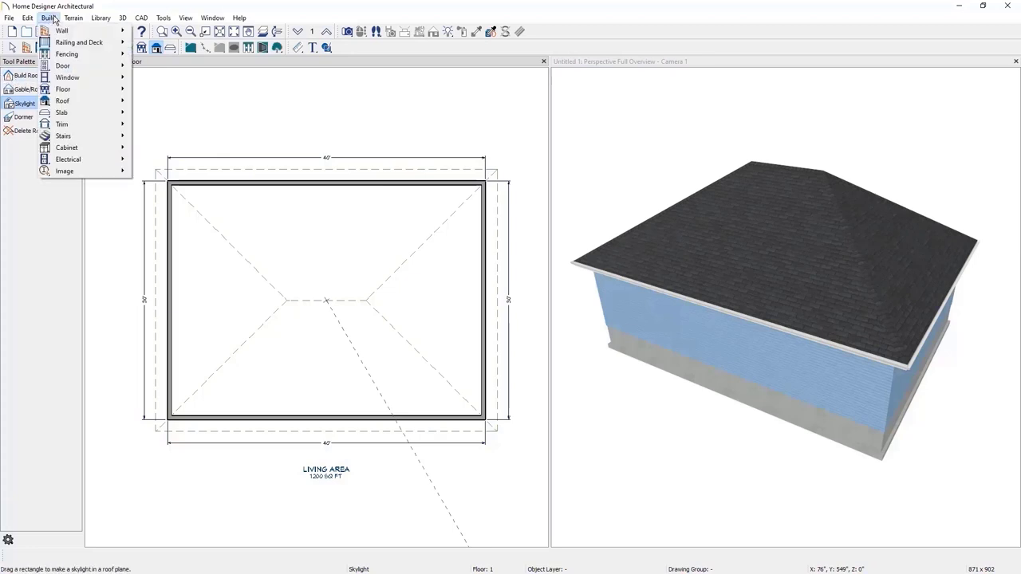
mouse_move(84, 104)
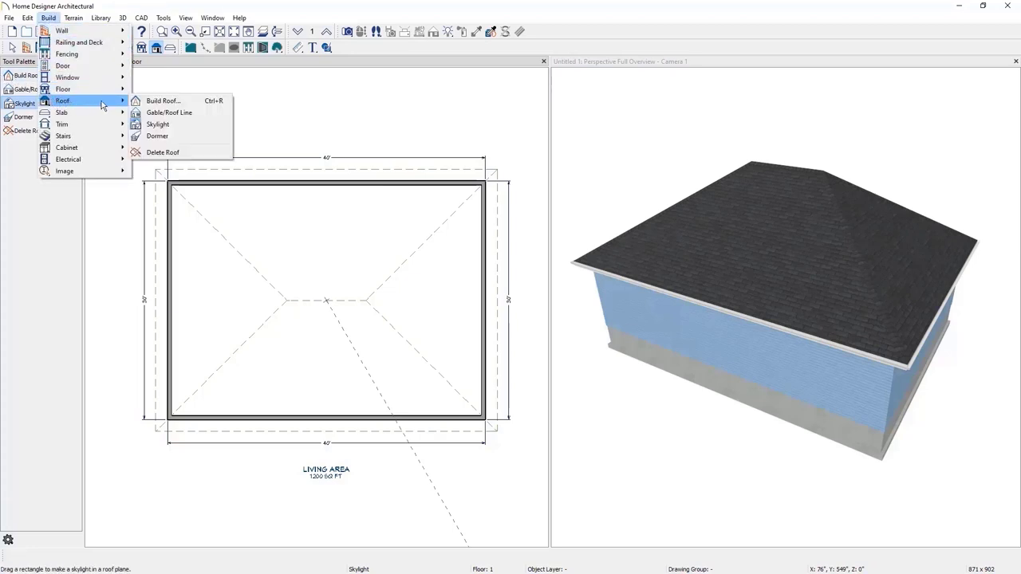
left_click(223, 109)
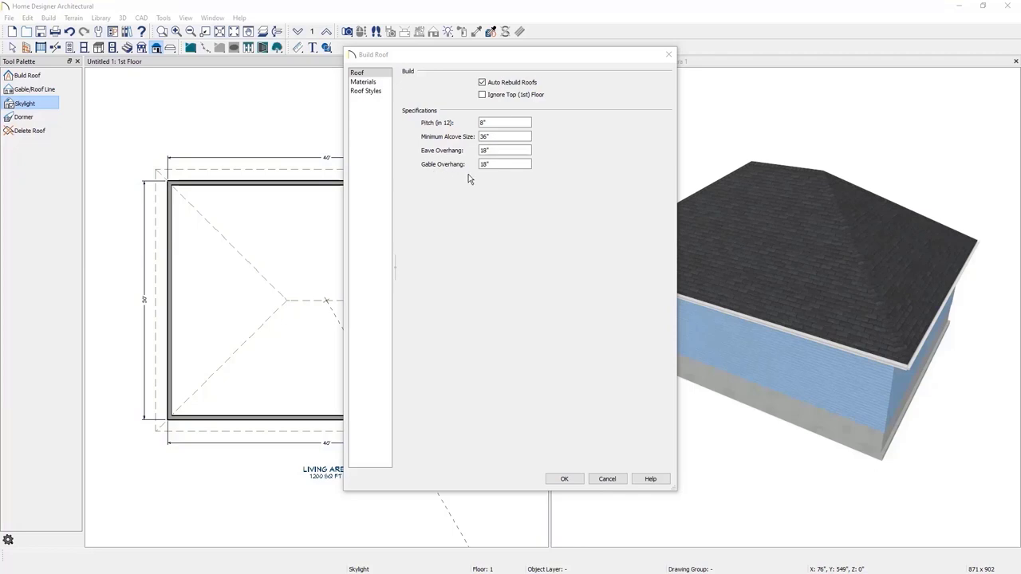
left_click(651, 479)
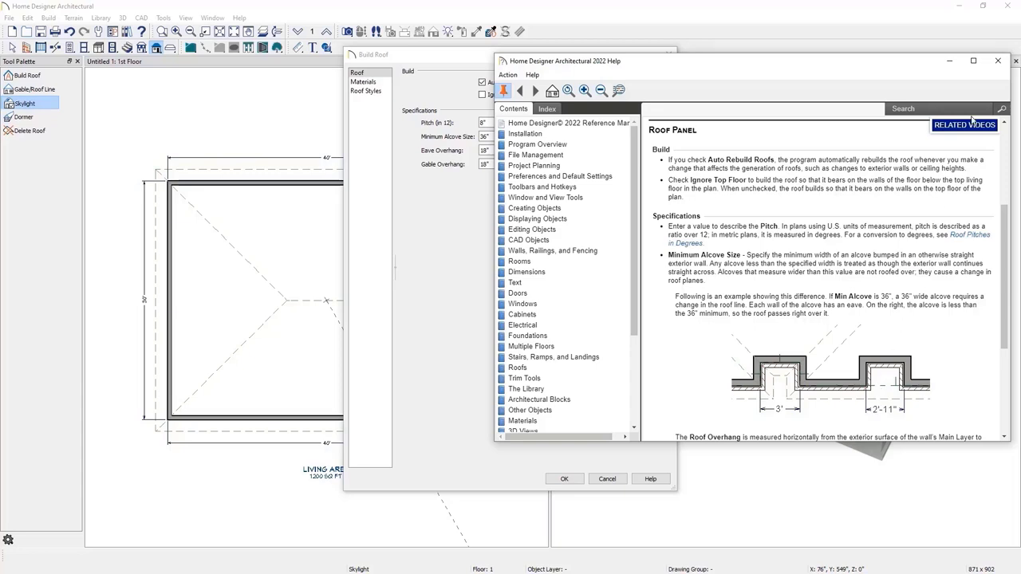
left_click(997, 62)
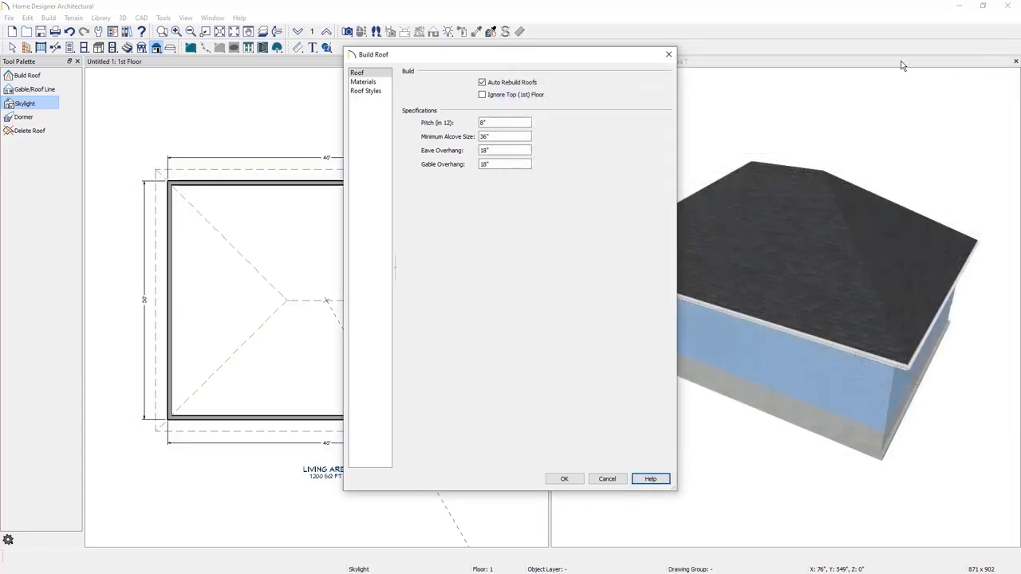
left_click(363, 82)
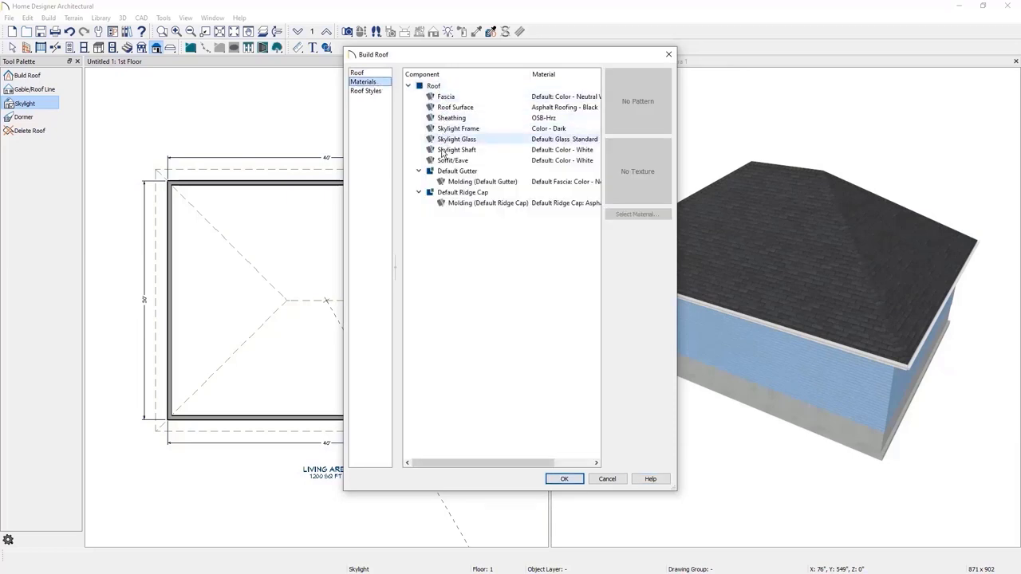
left_click(369, 91)
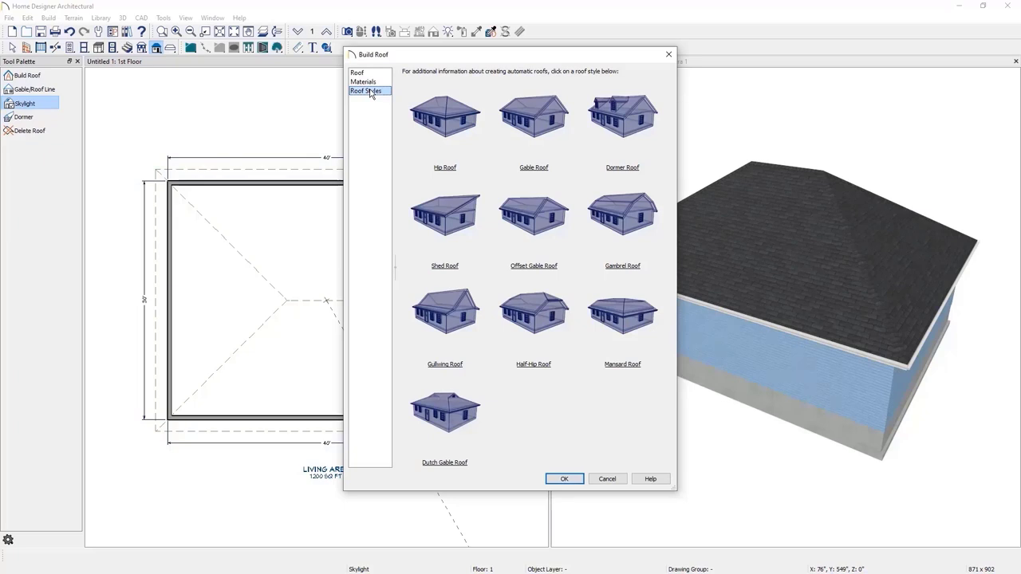
left_click(607, 479)
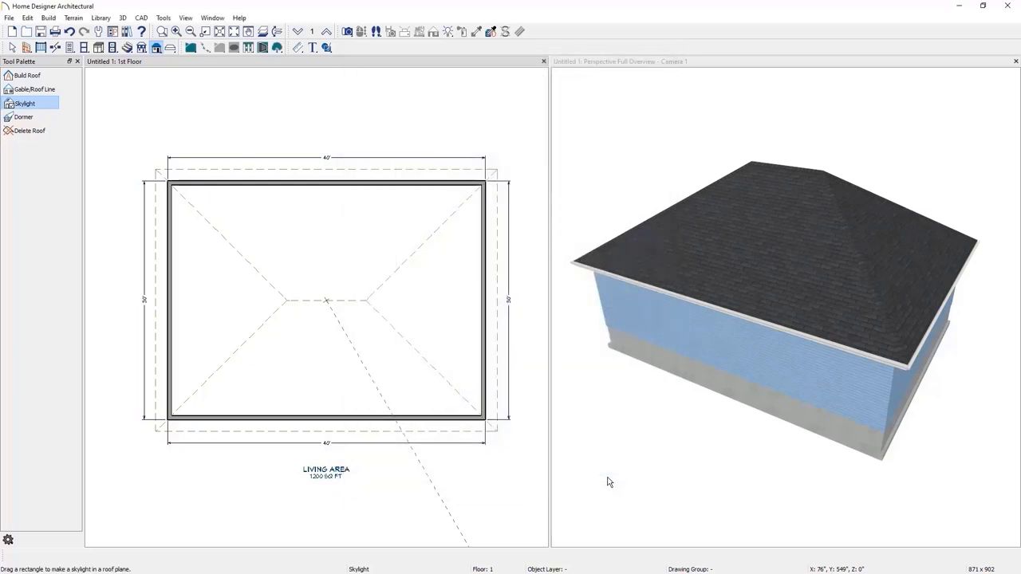
Examine the roof options of the right-hand exterior wall, trying out Upper Pitch and Auto Roof Return.
key("space")
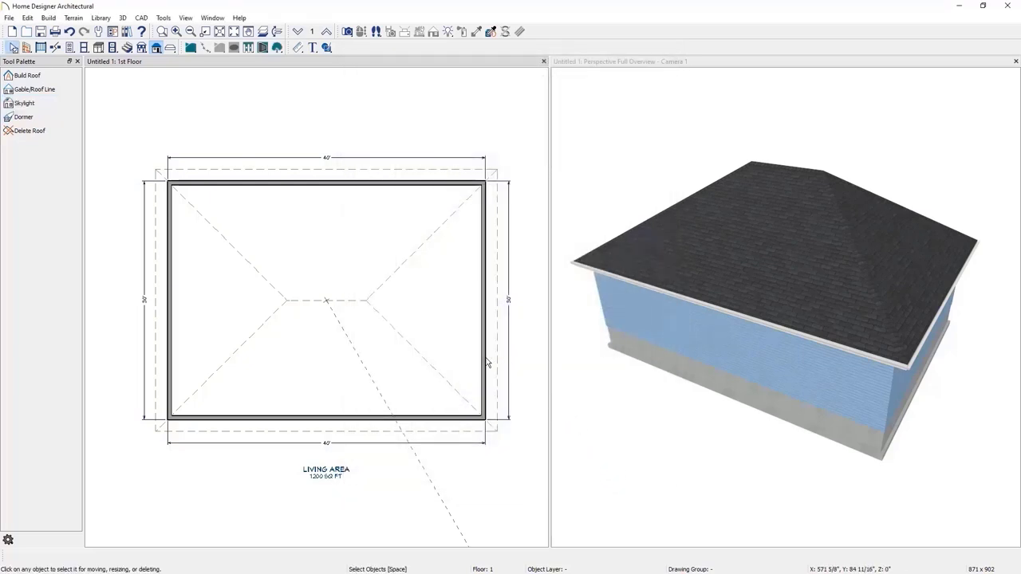
double_click(484, 362)
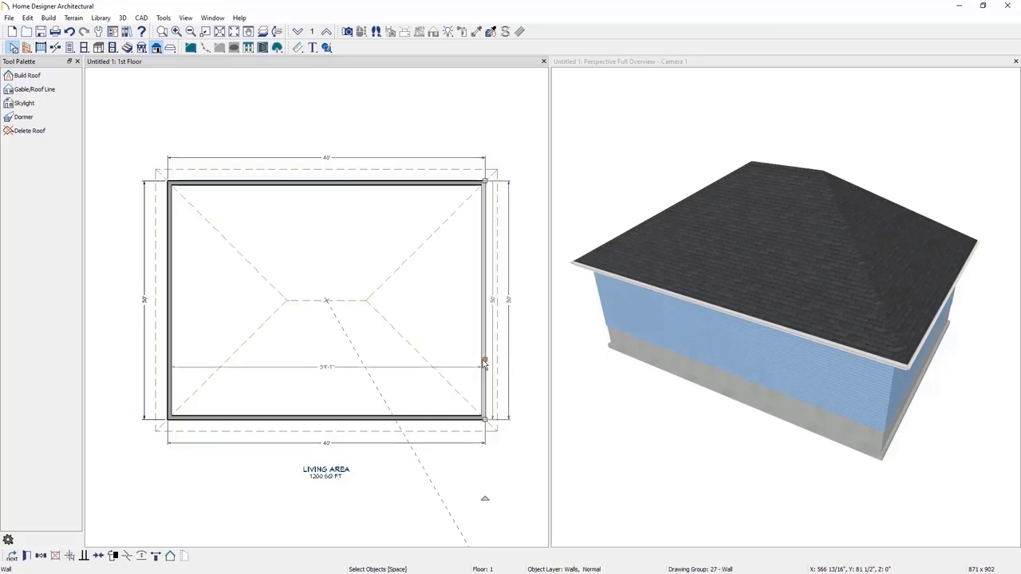
left_click_drag(544, 129, 665, 125)
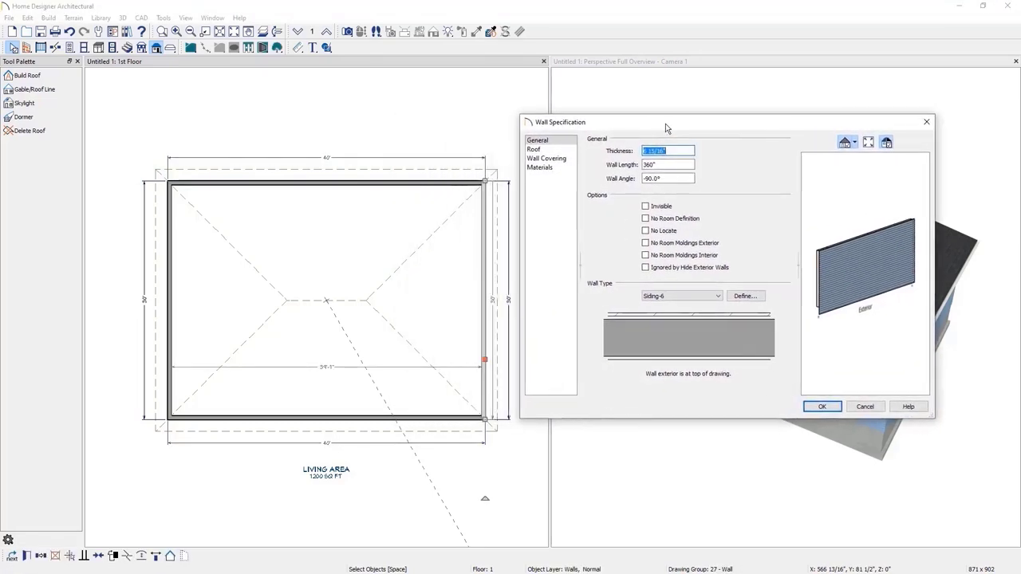
left_click(558, 152)
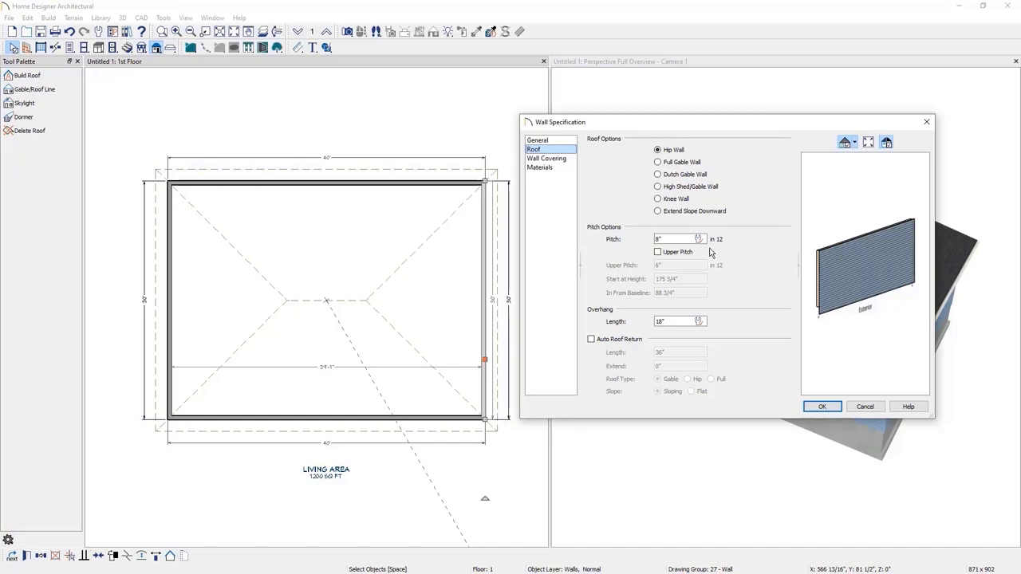
left_click(684, 255)
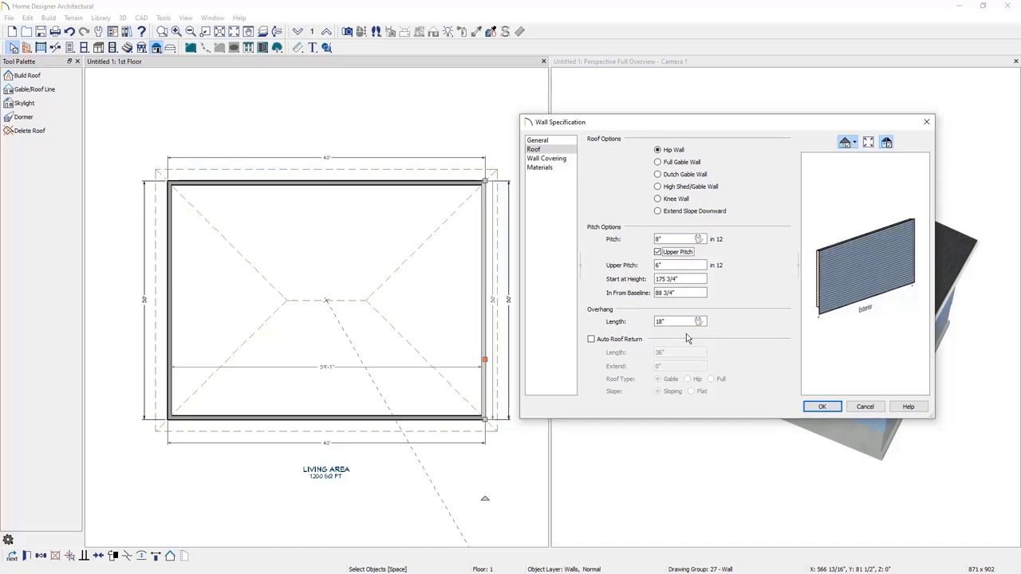
left_click(613, 341)
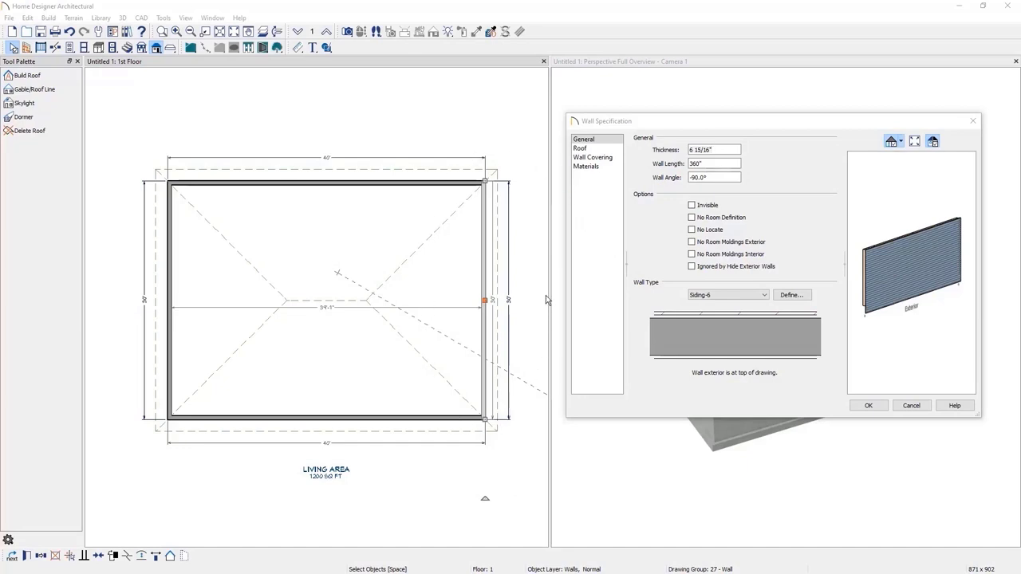
Set the right-hand exterior wall's roof option to Full Gable Wall.
left_click(587, 151)
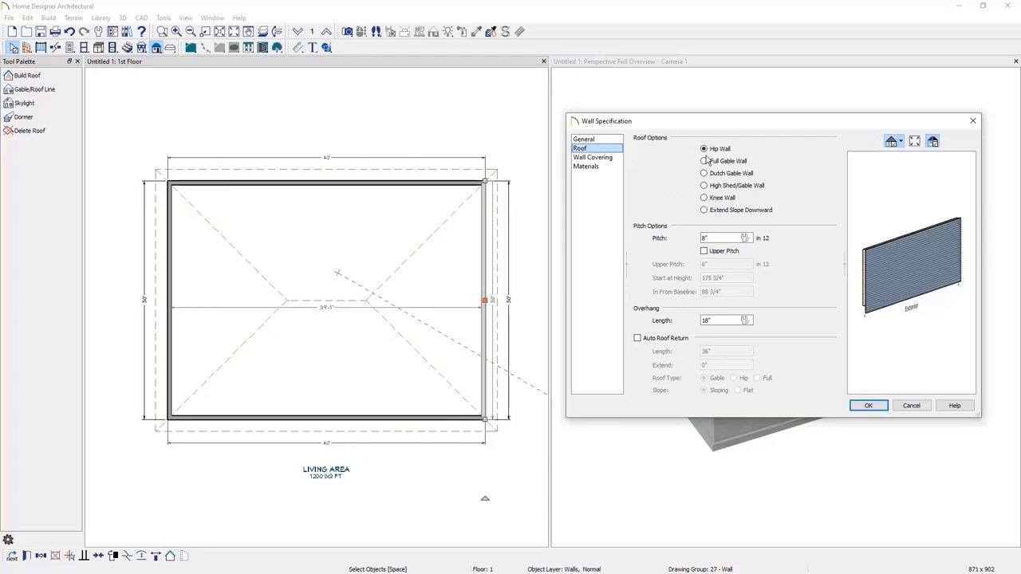
left_click(740, 163)
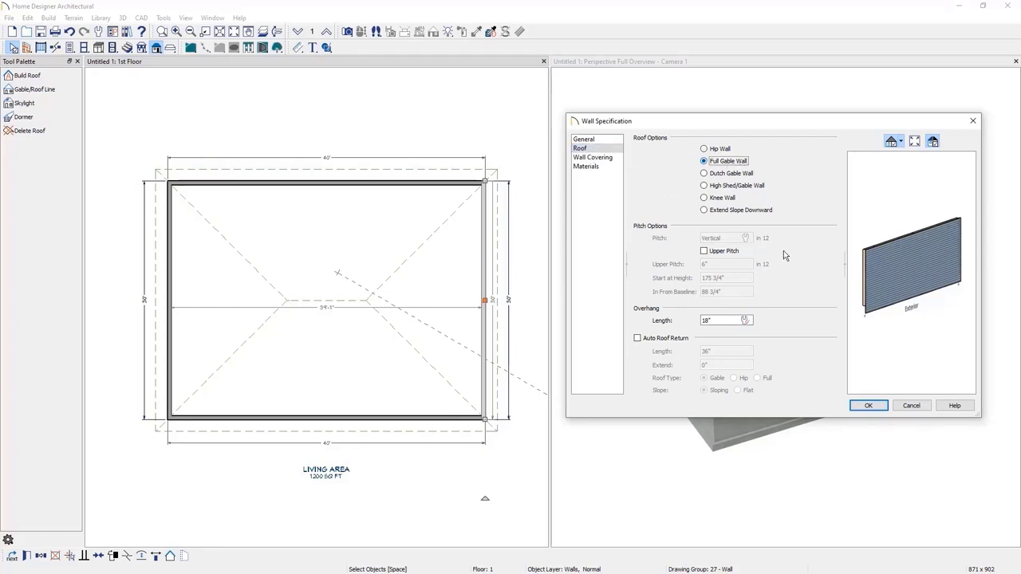
left_click(870, 405)
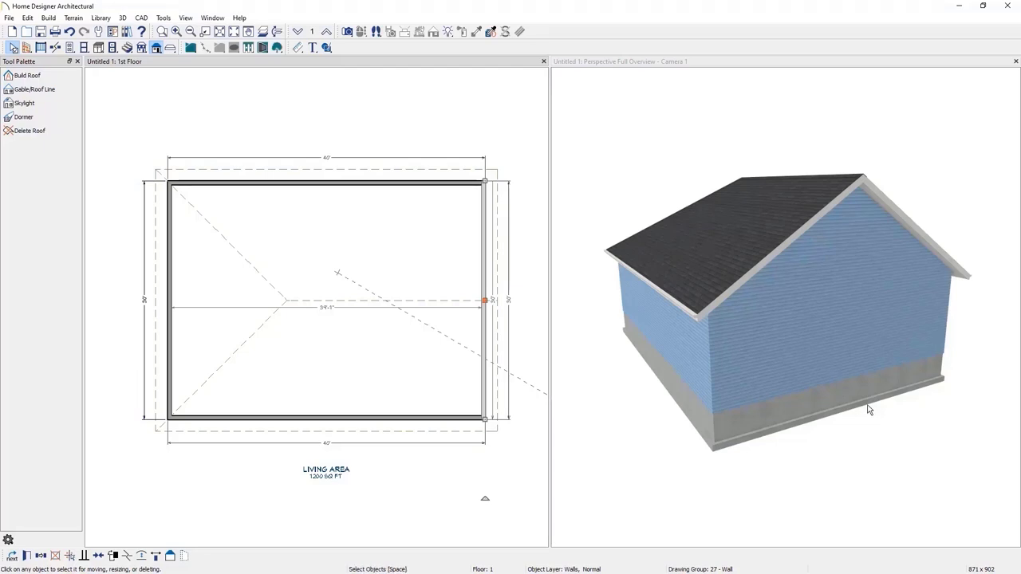
Turn the left-hand exterior wall into a full gable as well and inspect that end of the house in 3D.
left_click(169, 333)
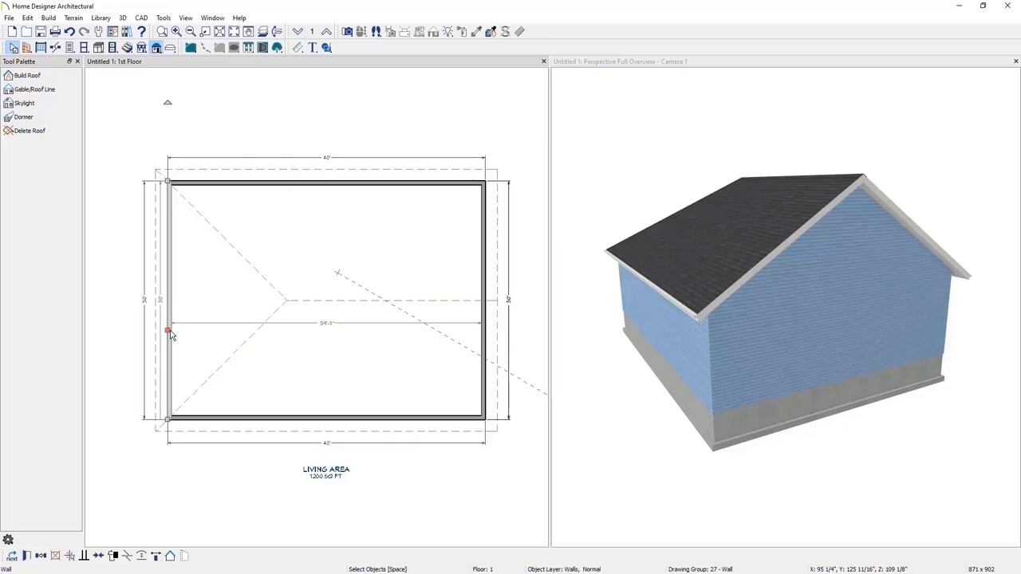
left_click(170, 555)
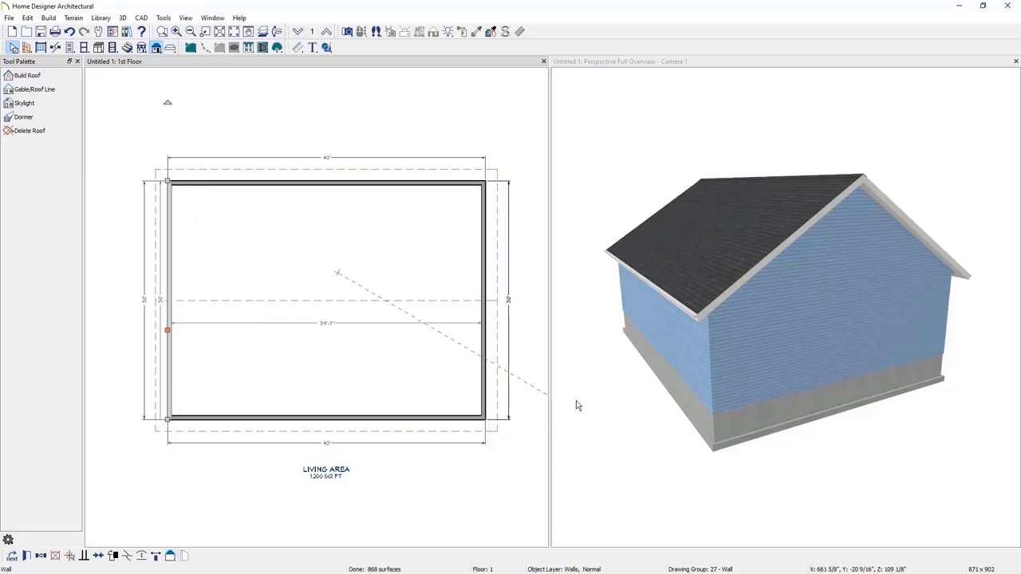
left_click(622, 314)
left_click_drag(622, 314, 899, 311)
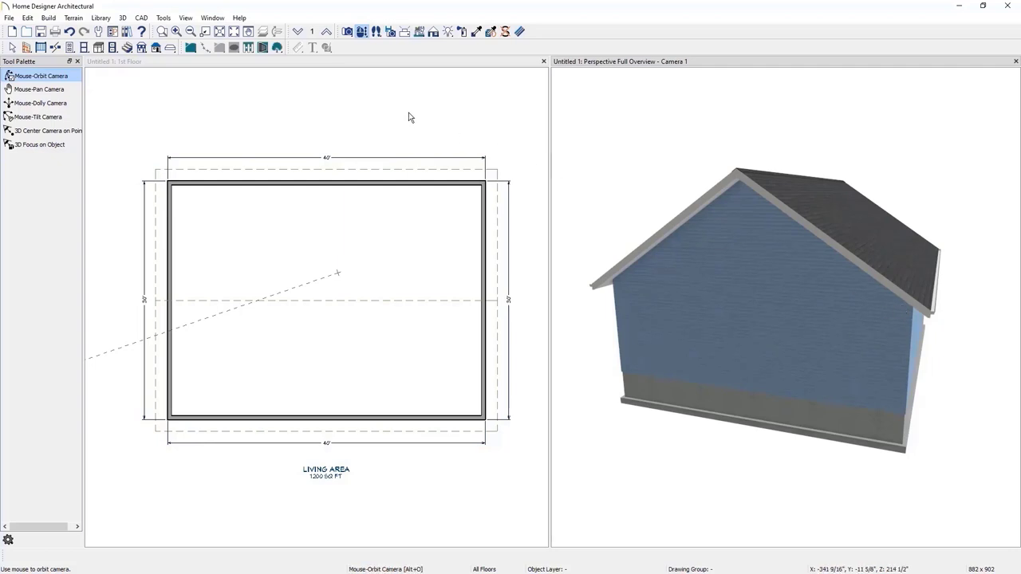
Draw a Gable/Roof Line about 163" long along the eave outside the lower exterior wall in the floor plan.
left_click(473, 116)
left_click(48, 17)
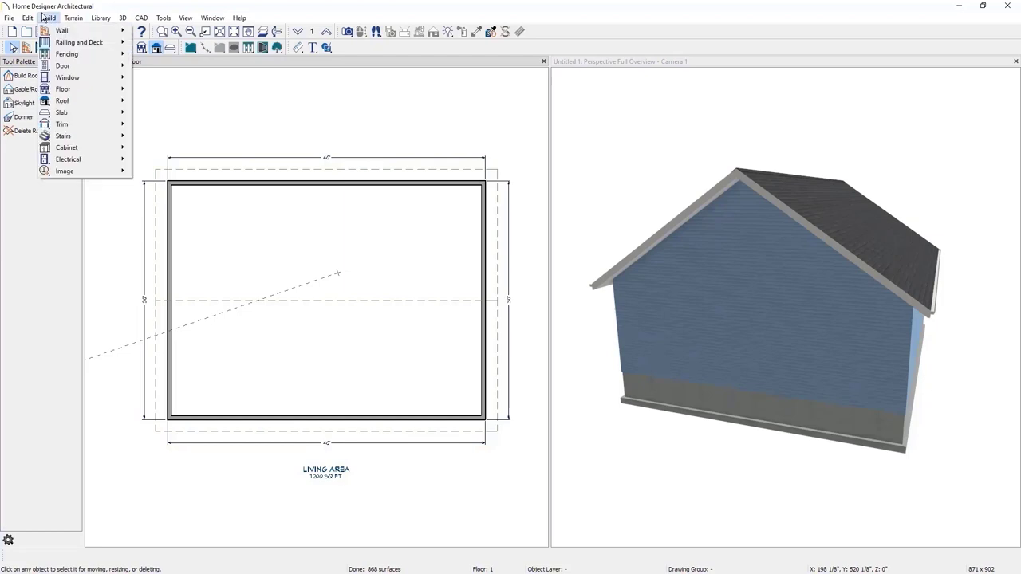
mouse_move(48, 101)
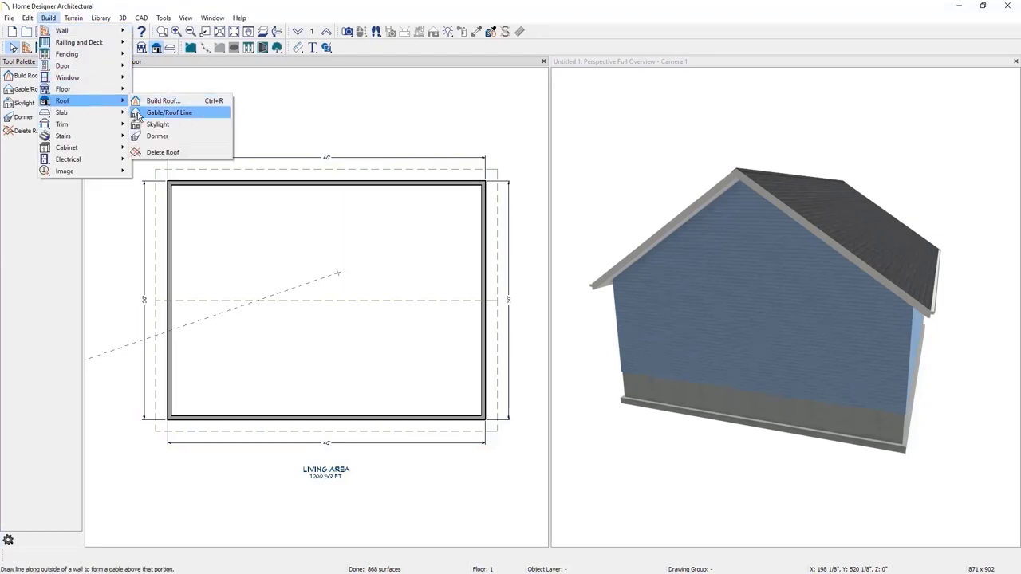
left_click(201, 118)
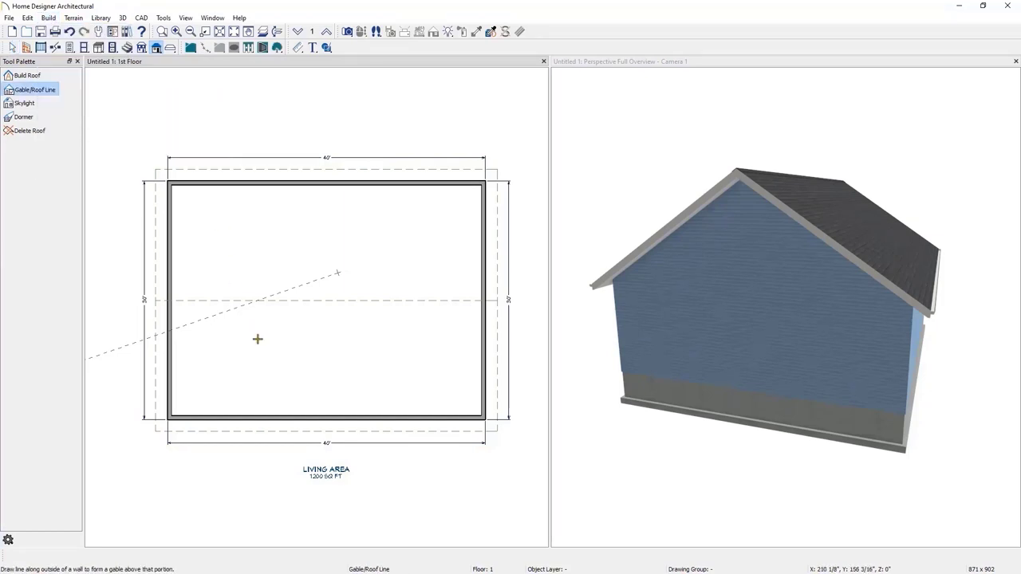
left_click(274, 431)
left_click_drag(274, 432, 372, 434)
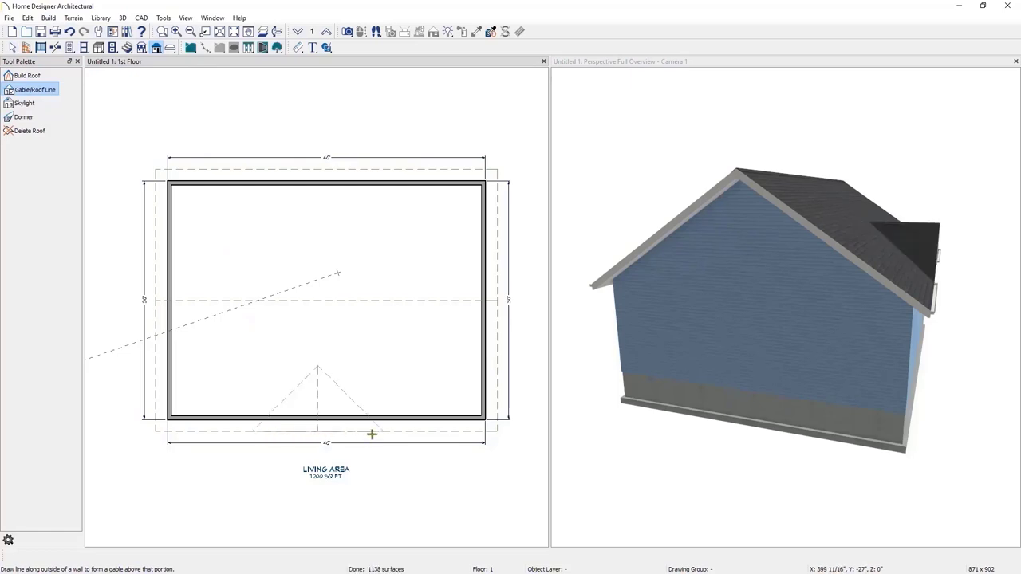
Move the gable line about 10" outward, away from the lower exterior wall.
scroll(318, 428, "up", 4)
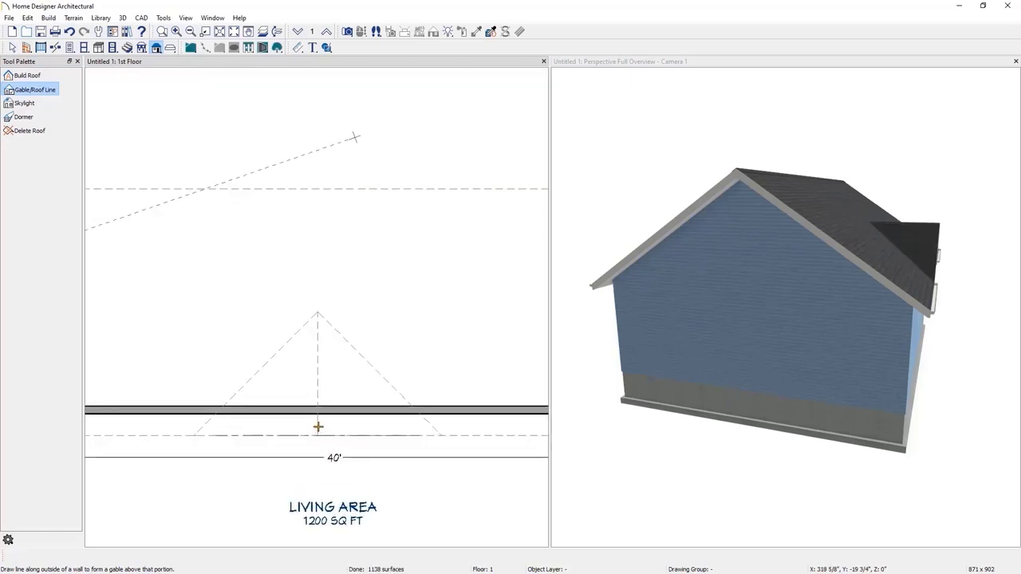
left_click(337, 434)
mouse_move(338, 437)
left_mouse_down()
mouse_move(334, 424)
mouse_move(339, 447)
left_mouse_up()
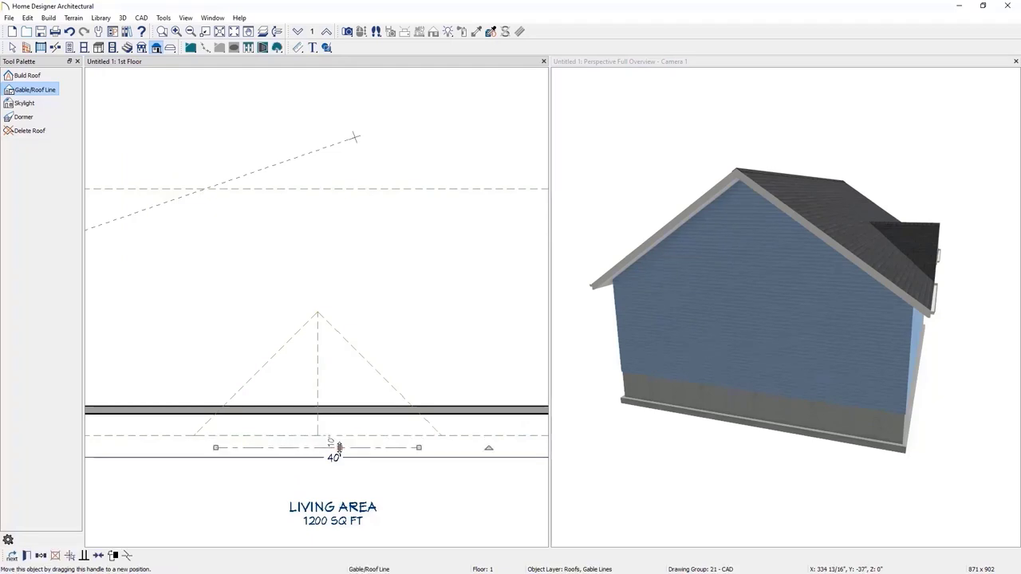
Review the gable line's pitch, overhang, line, line style and arrow settings without changing them, and view the small gable in 3D.
double_click(340, 447)
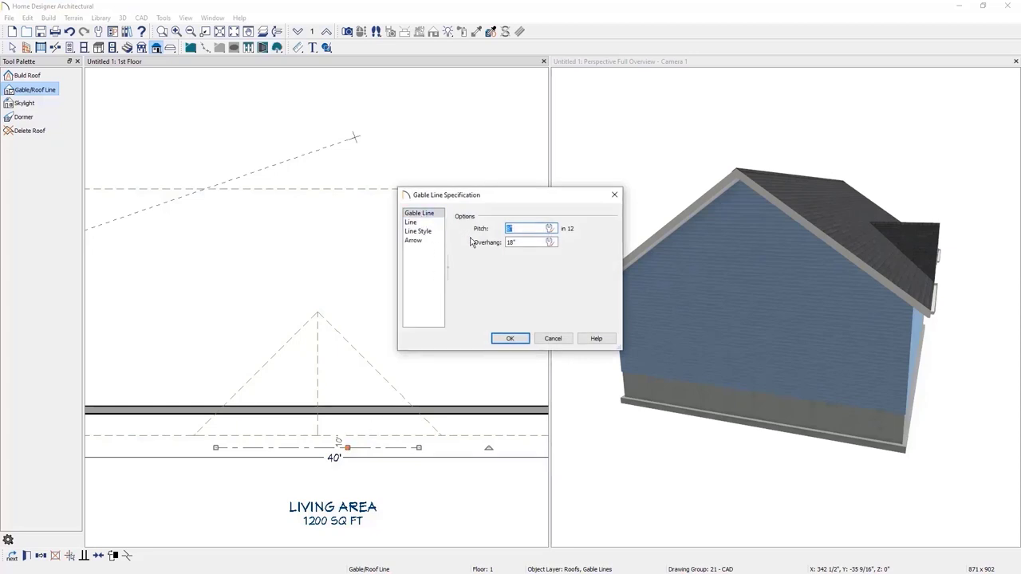
left_click(429, 224)
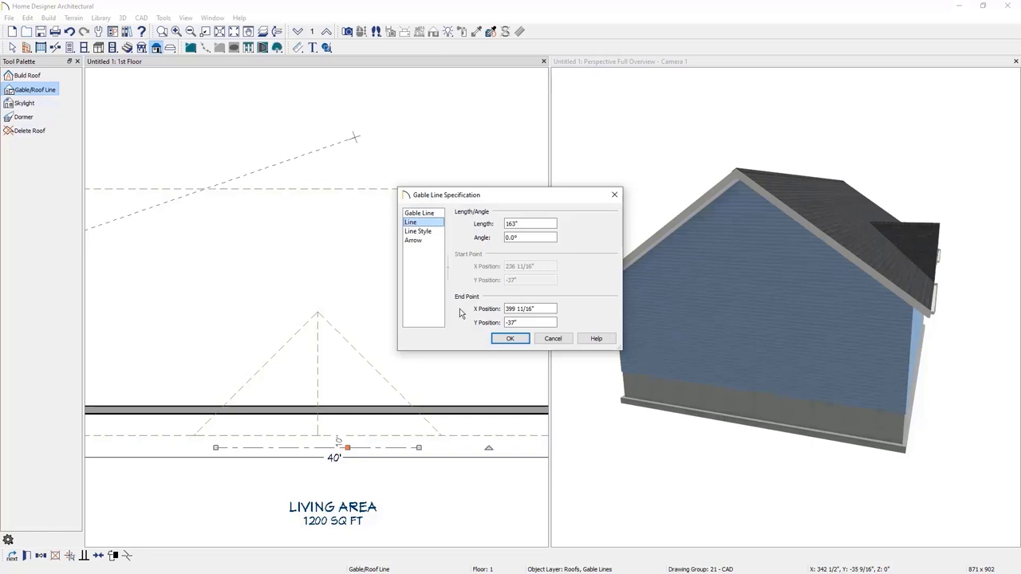
left_click(423, 231)
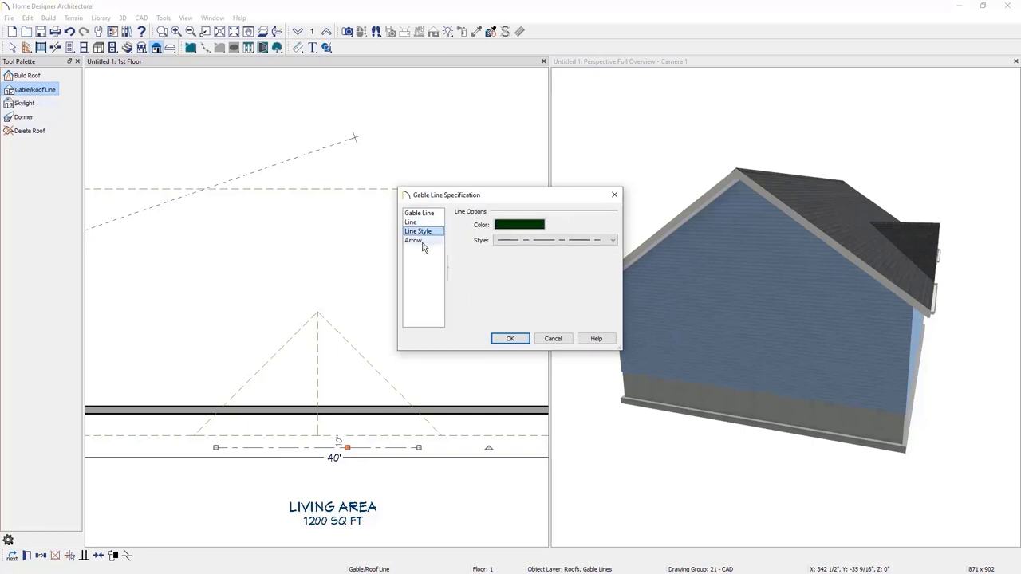
left_click(422, 241)
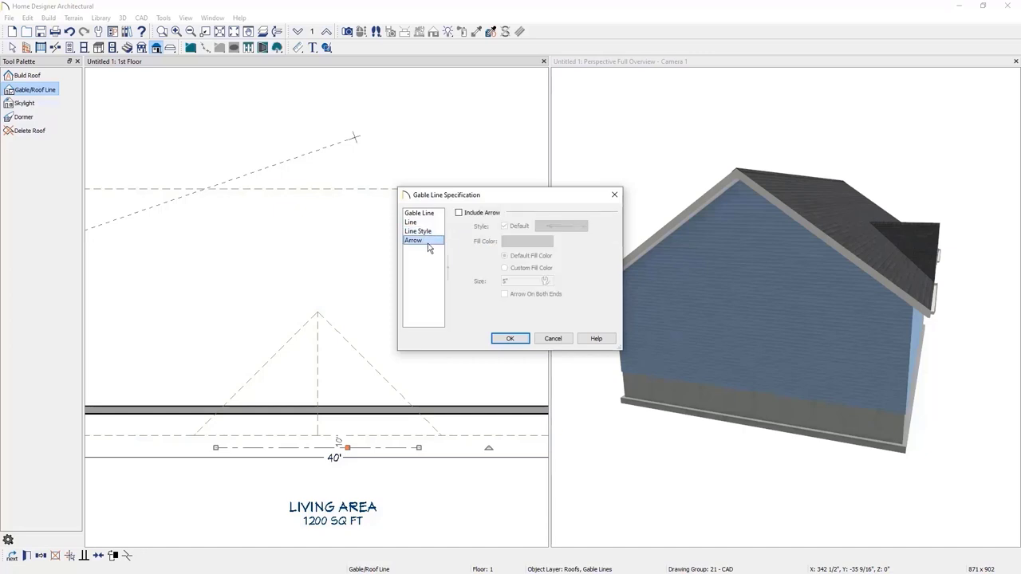
left_click(615, 200)
left_click(701, 268)
left_click_drag(707, 271, 618, 275)
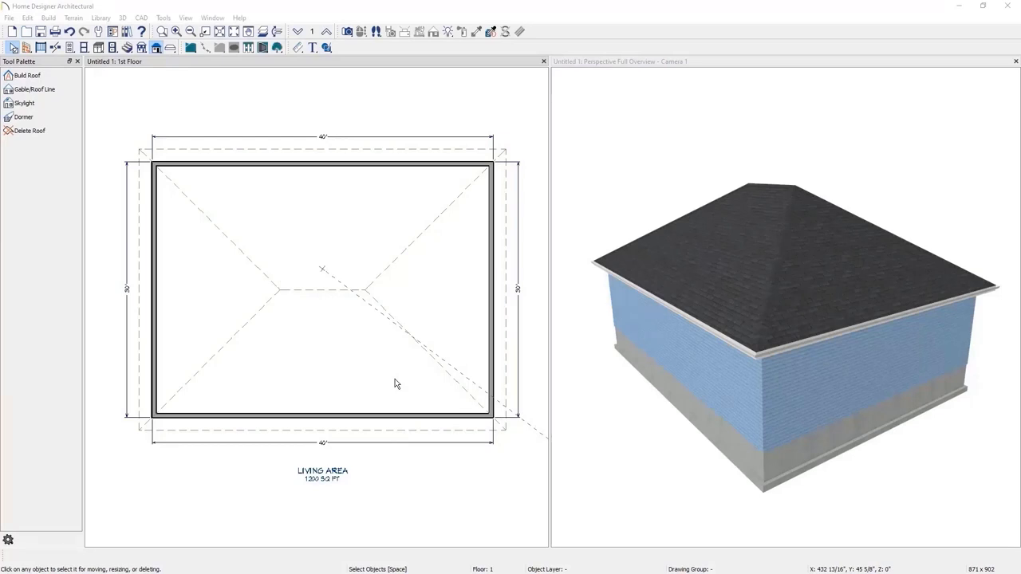
Set the roof option of the hip-roofed building's right-hand exterior wall to Dutch Gable Wall.
left_click(492, 355)
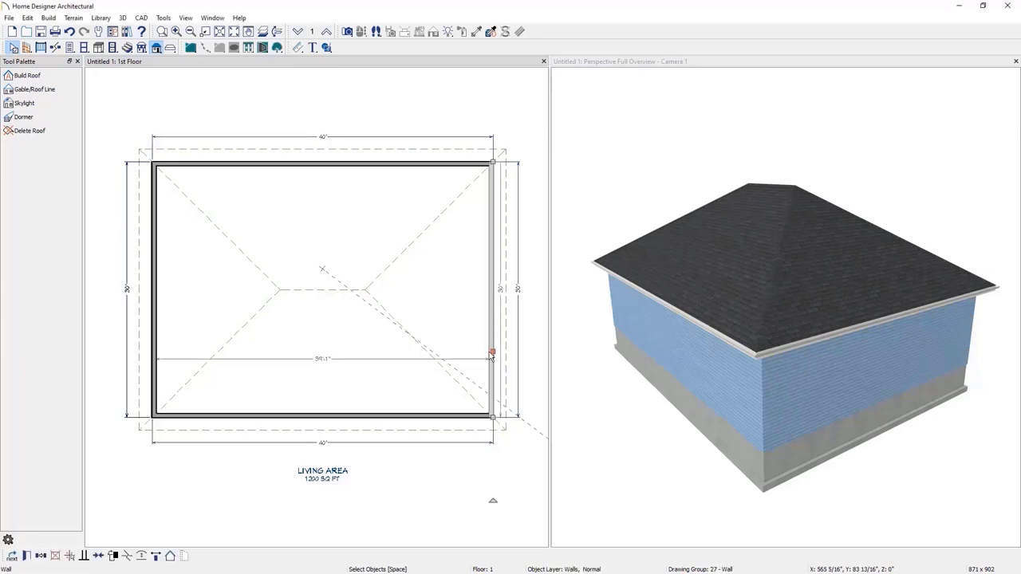
double_click(492, 356)
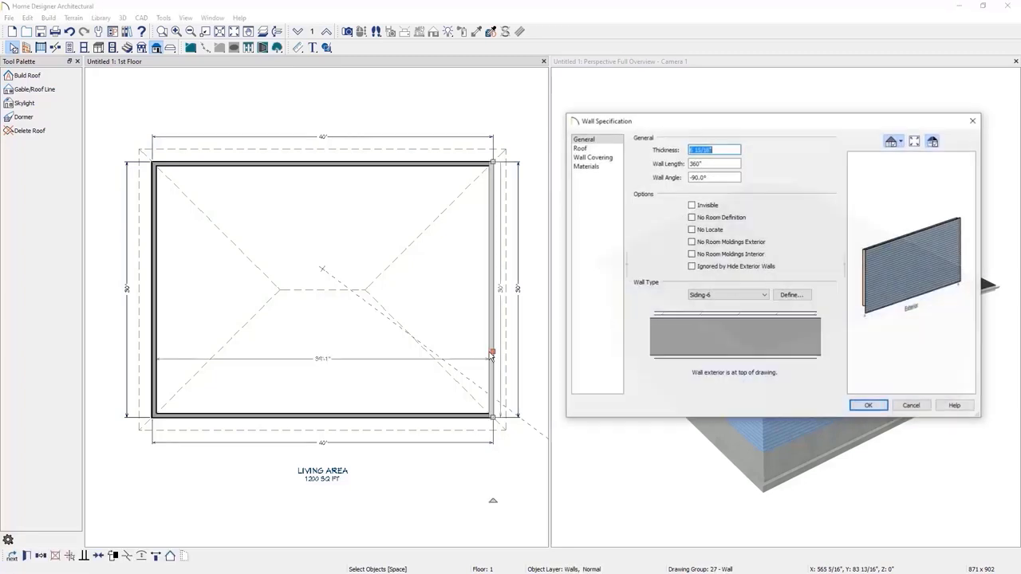
left_click(597, 151)
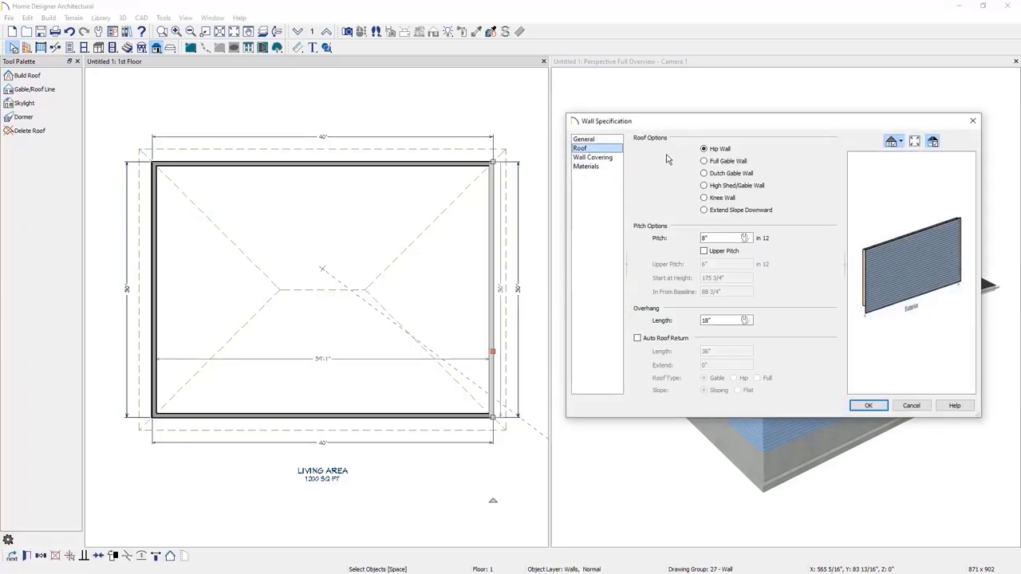
left_click(735, 175)
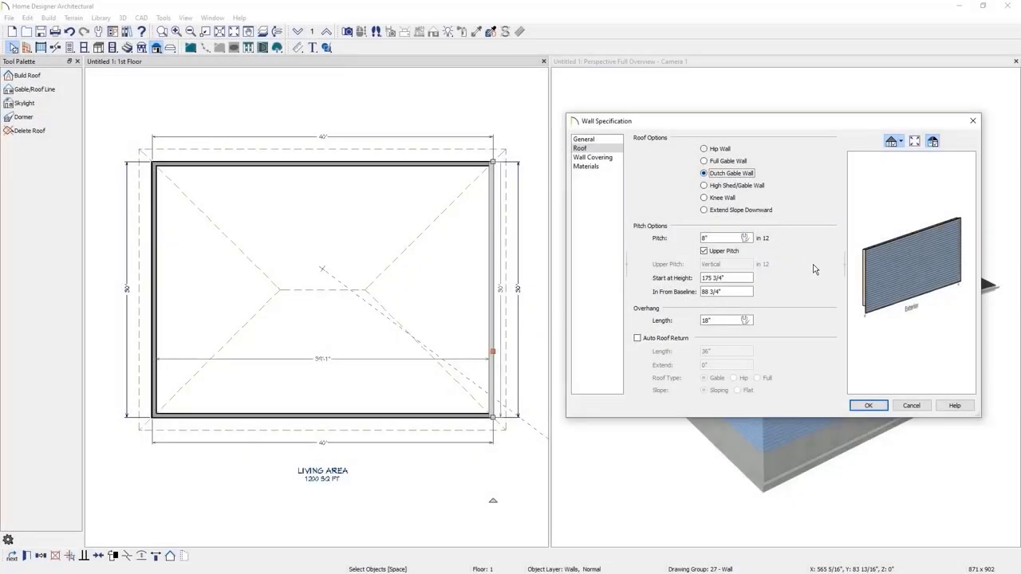
left_click(866, 402)
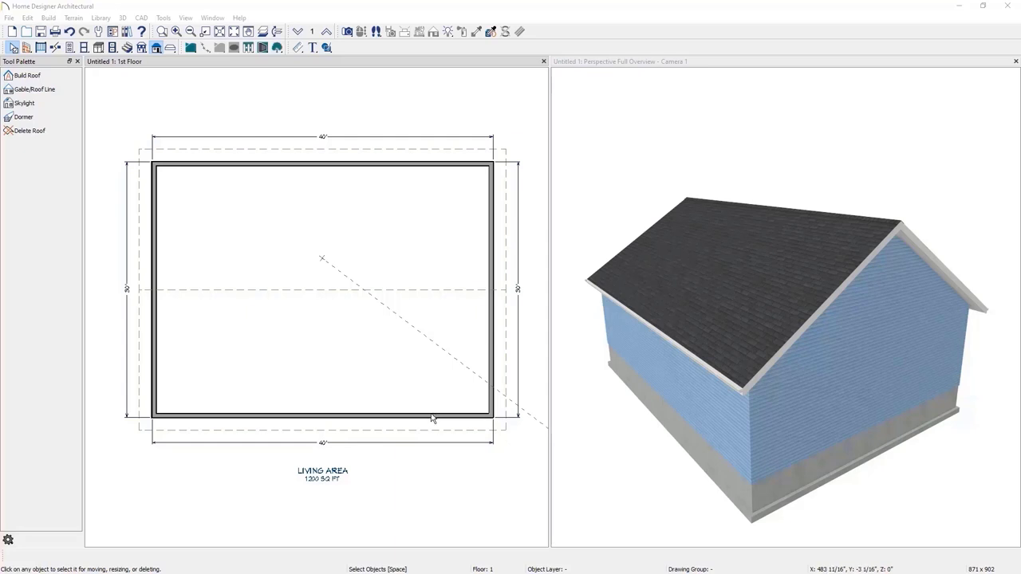
Set the lower exterior wall of the gable-roofed building to High Shed/Gable Wall to form a shed roof.
double_click(431, 414)
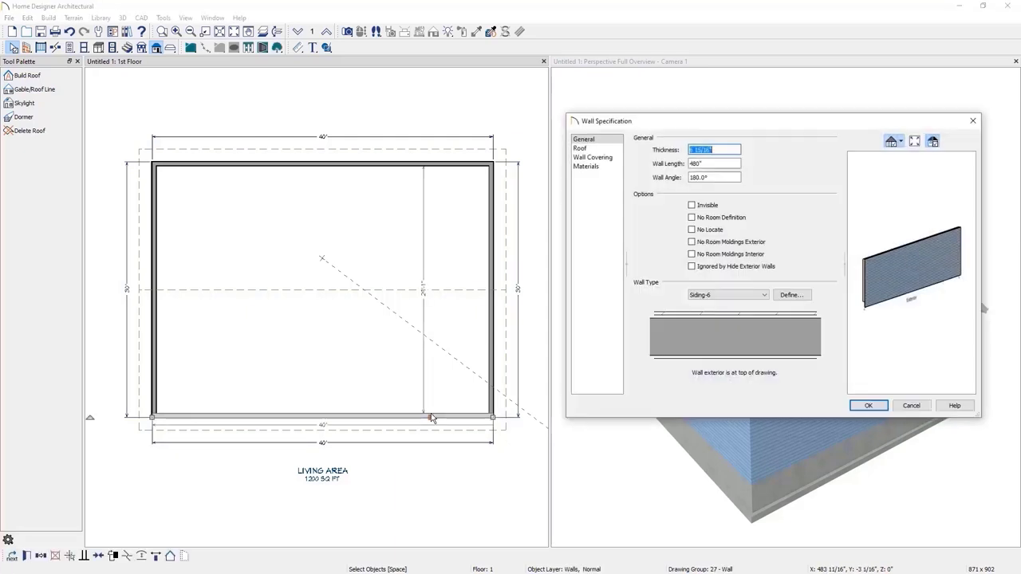
left_click(597, 151)
left_click(744, 188)
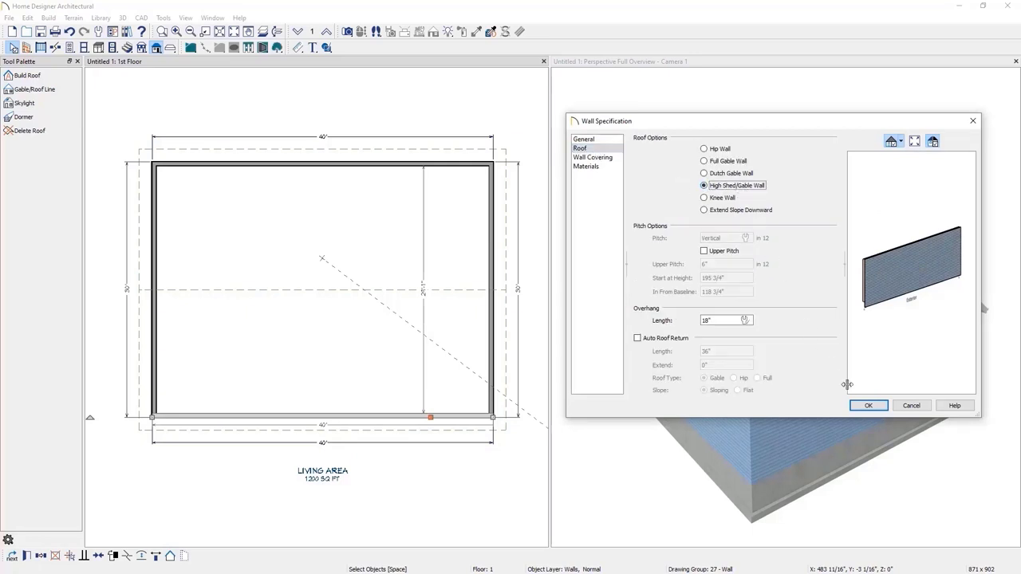
left_click(864, 405)
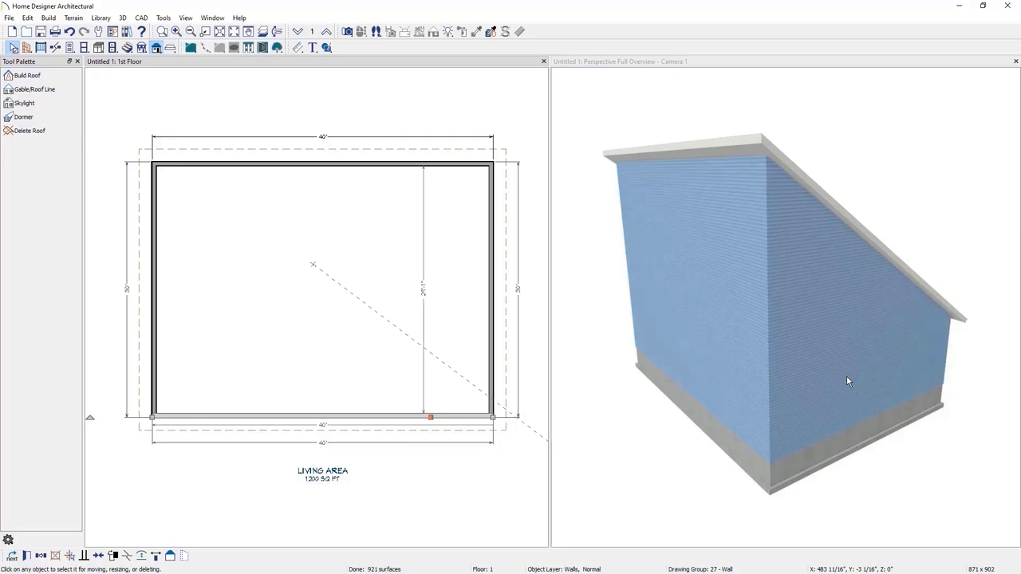
Set the roof pitch over the upper exterior wall to 3 in 12.
double_click(392, 165)
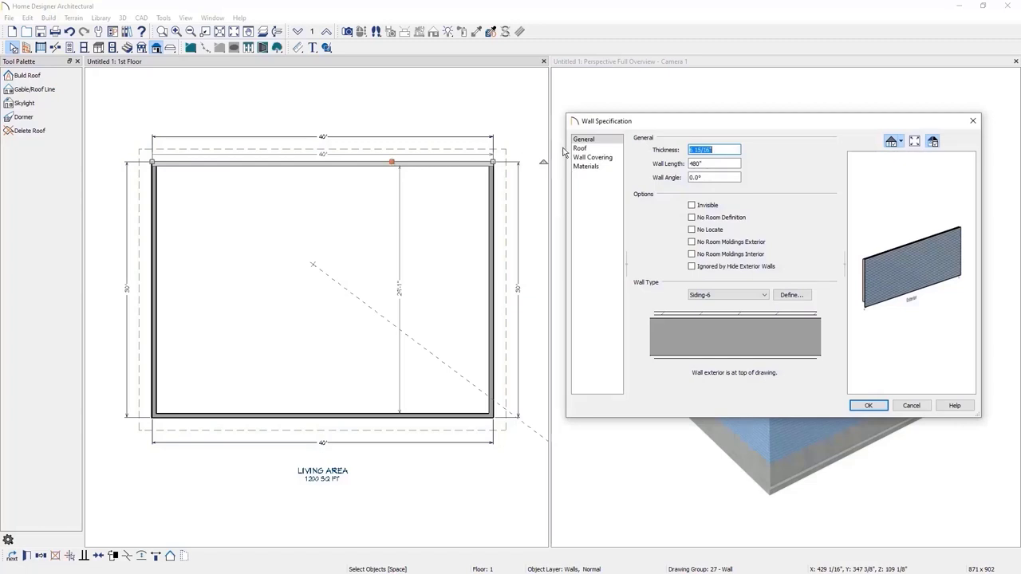
left_click(604, 152)
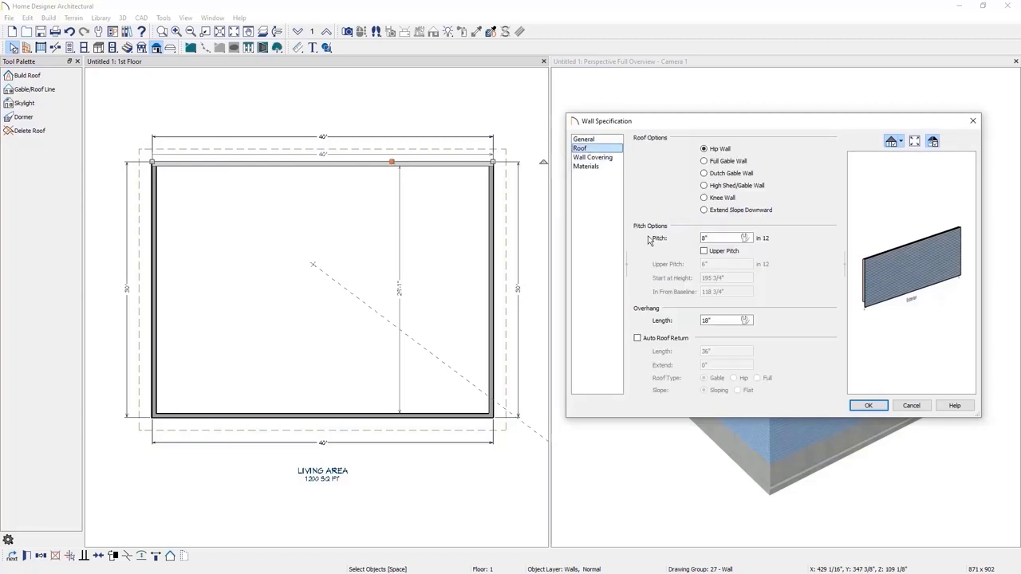
left_click_drag(713, 236, 658, 238)
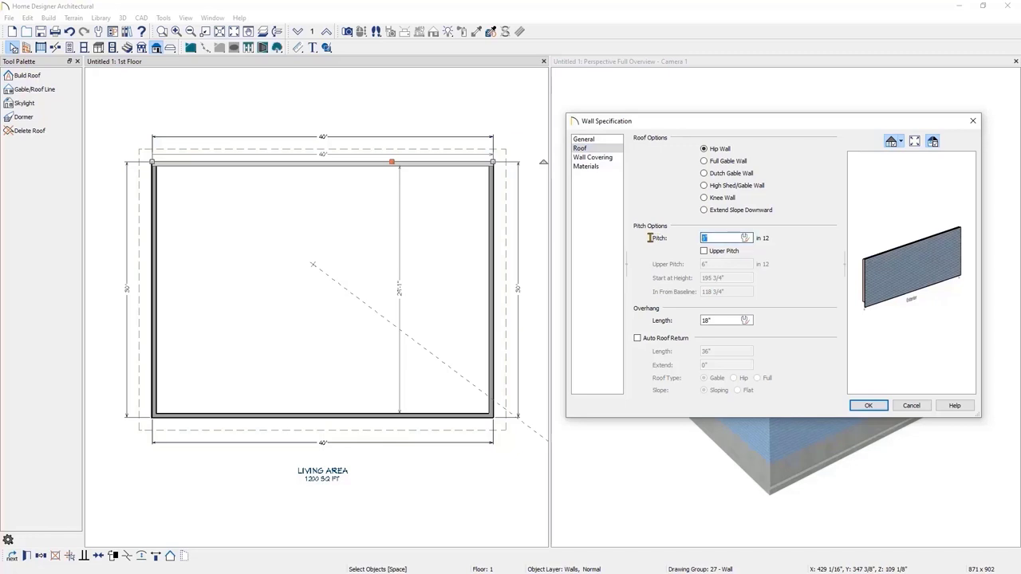
type("3")
left_click(868, 407)
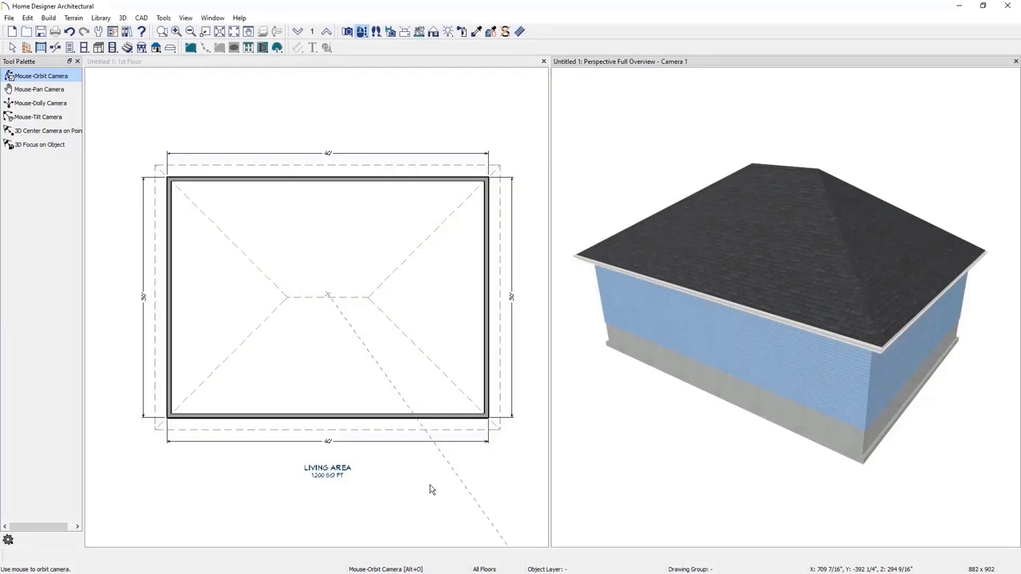
Add a 2nd floor derived from the 1st floor plan, keeping the default 2nd floor structure settings.
left_click(50, 18)
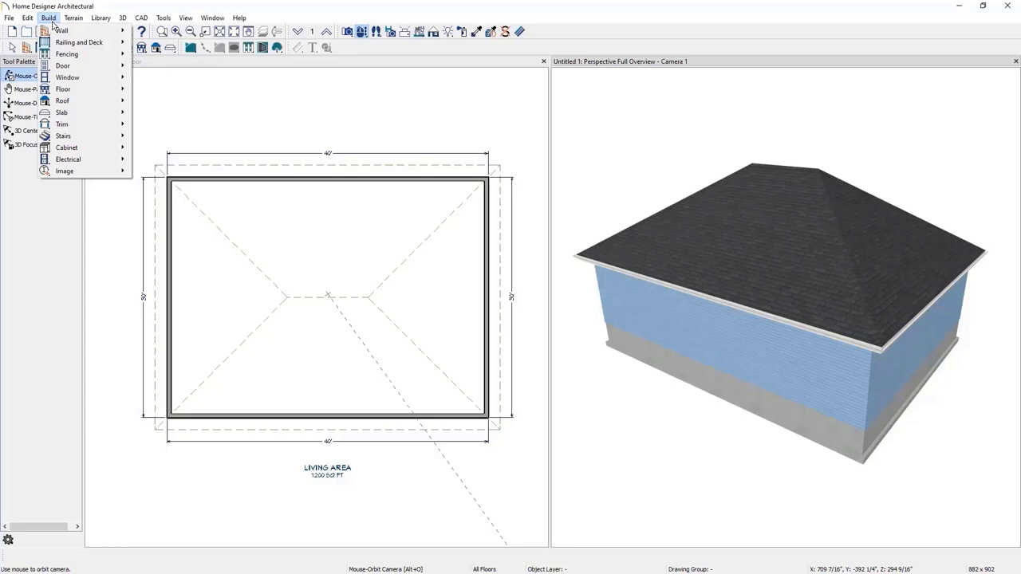
mouse_move(104, 94)
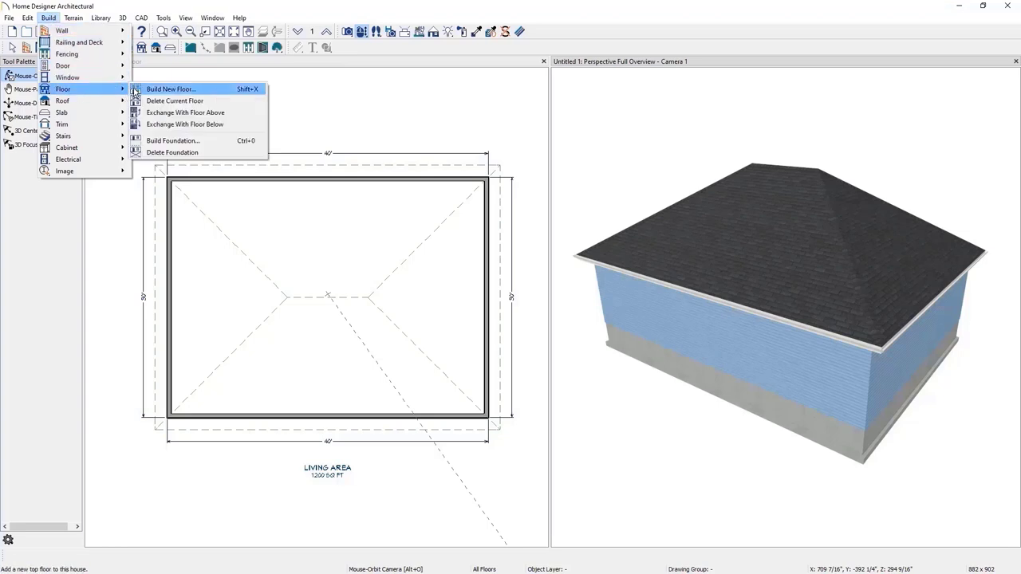
left_click(215, 90)
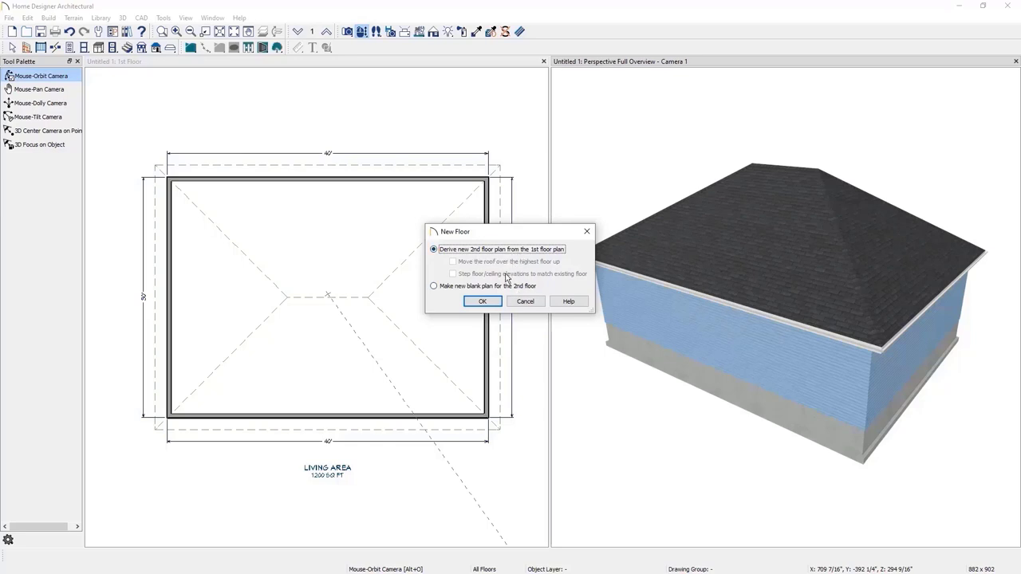
left_click(484, 301)
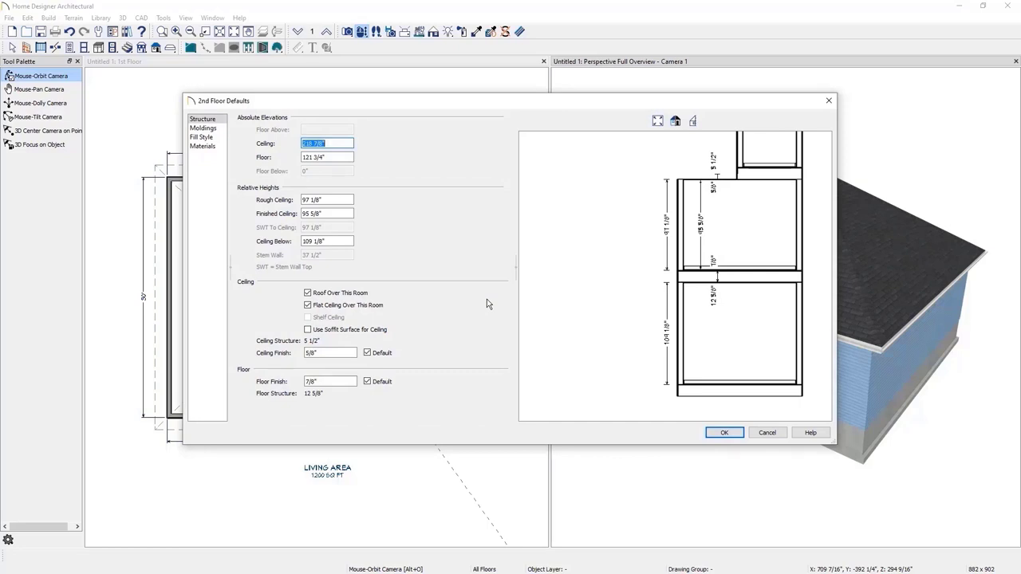
left_click(723, 435)
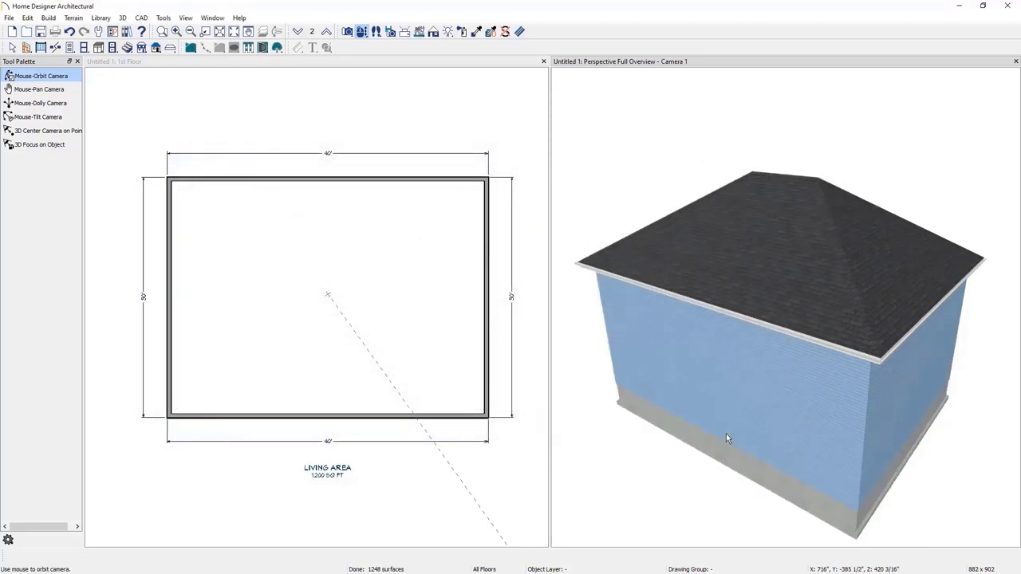
Turn the two 30' exterior end walls of the 1st floor into gable walls.
left_click(370, 68)
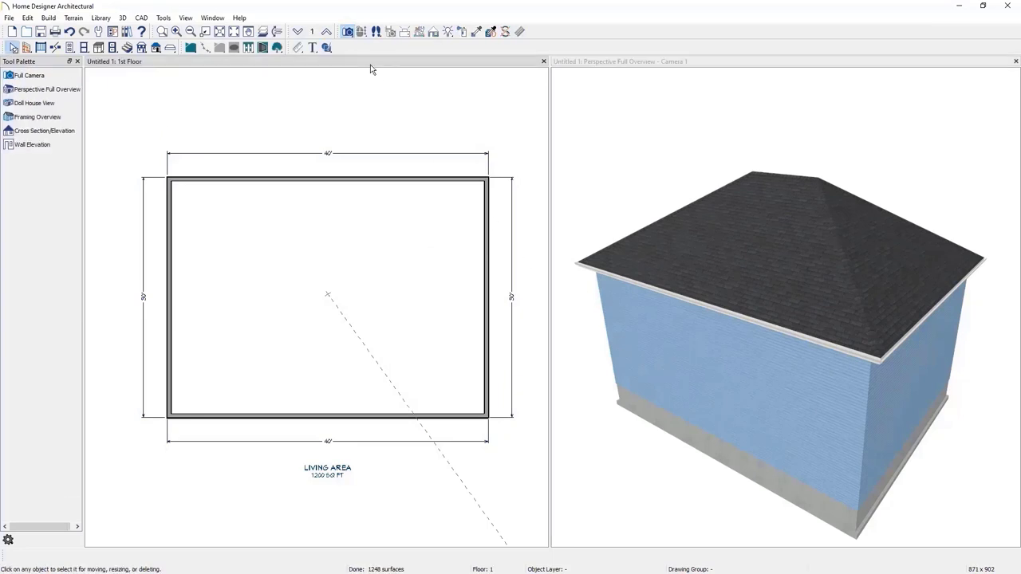
left_click(327, 31)
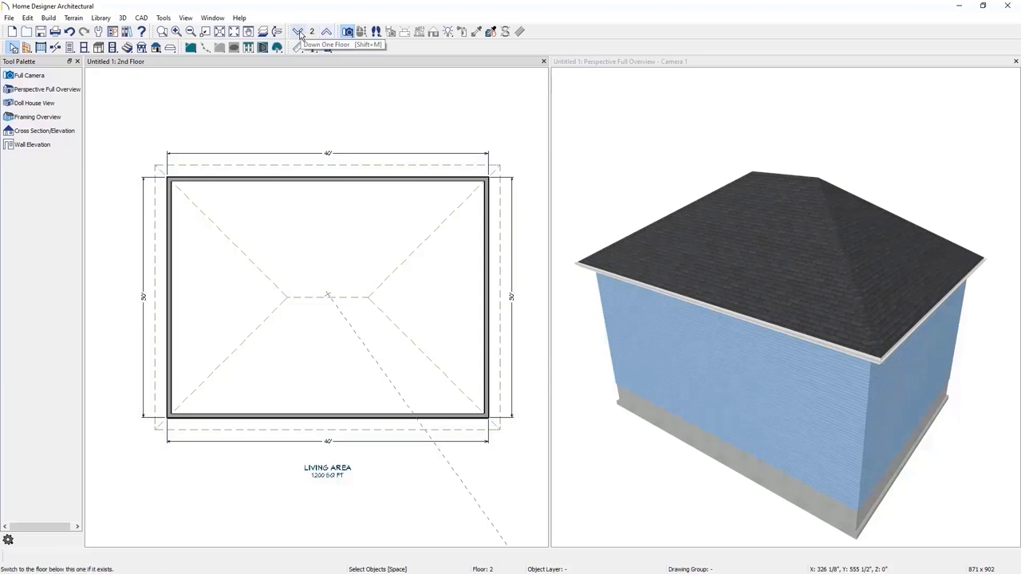
left_click(300, 32)
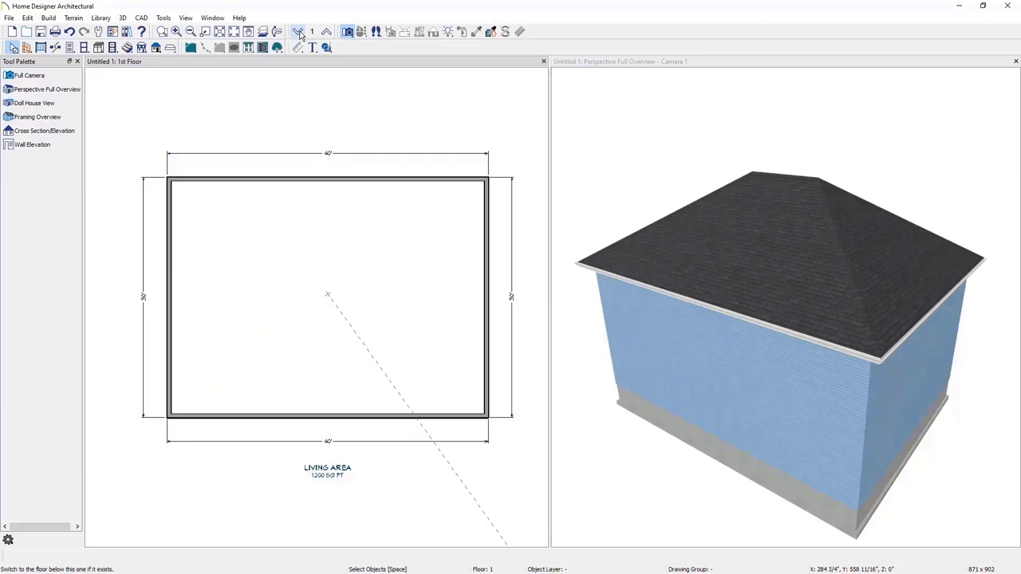
left_click(486, 294)
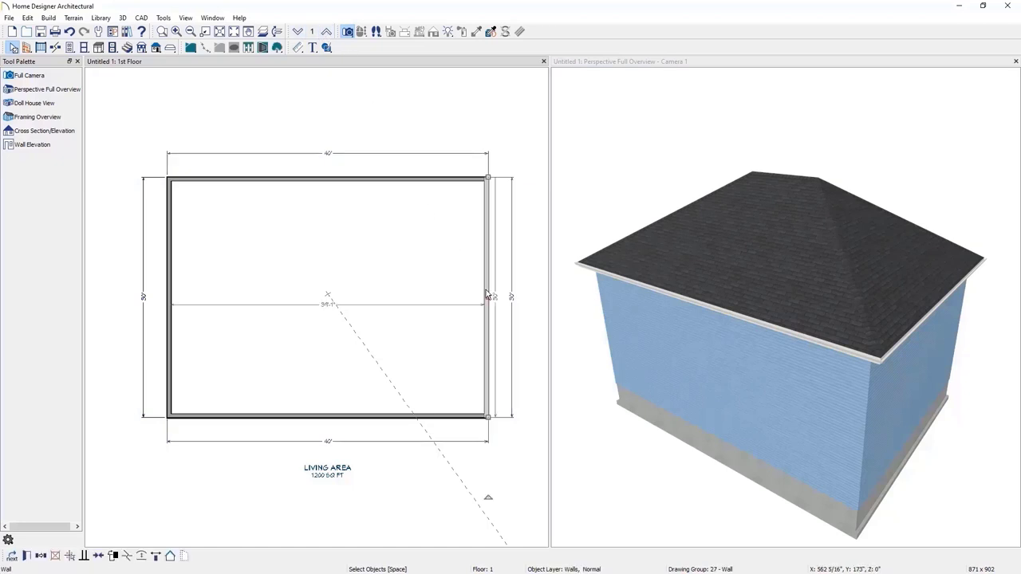
left_click(171, 274, "shift")
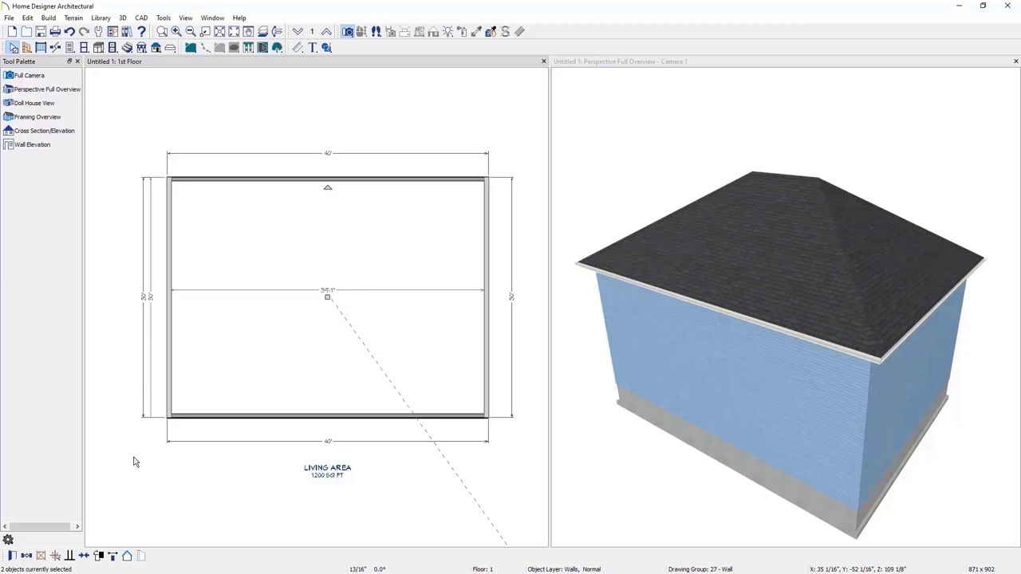
left_click(127, 557)
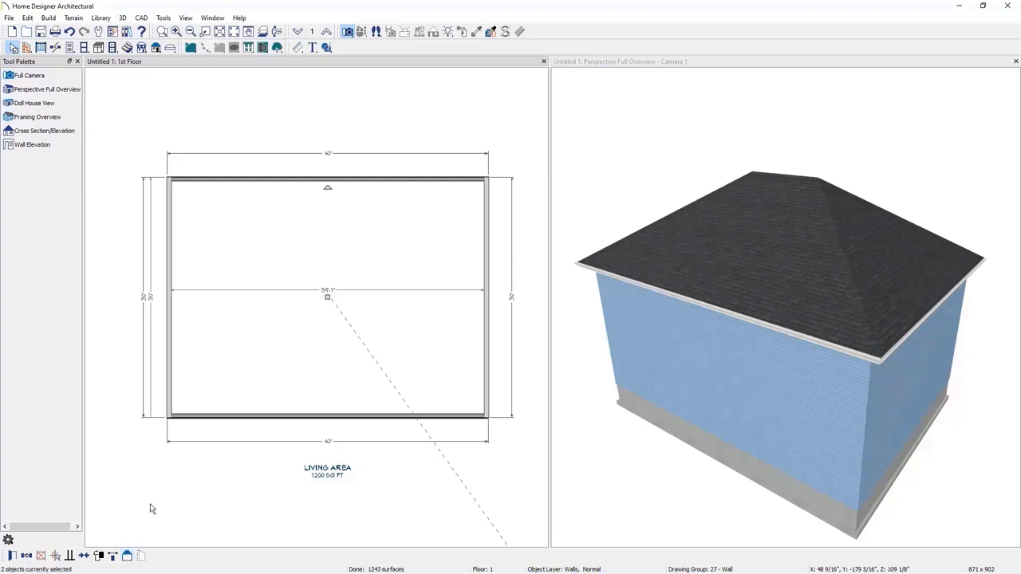
Turn the two 30' exterior end walls of the 2nd floor into gable walls as well.
left_click(326, 31)
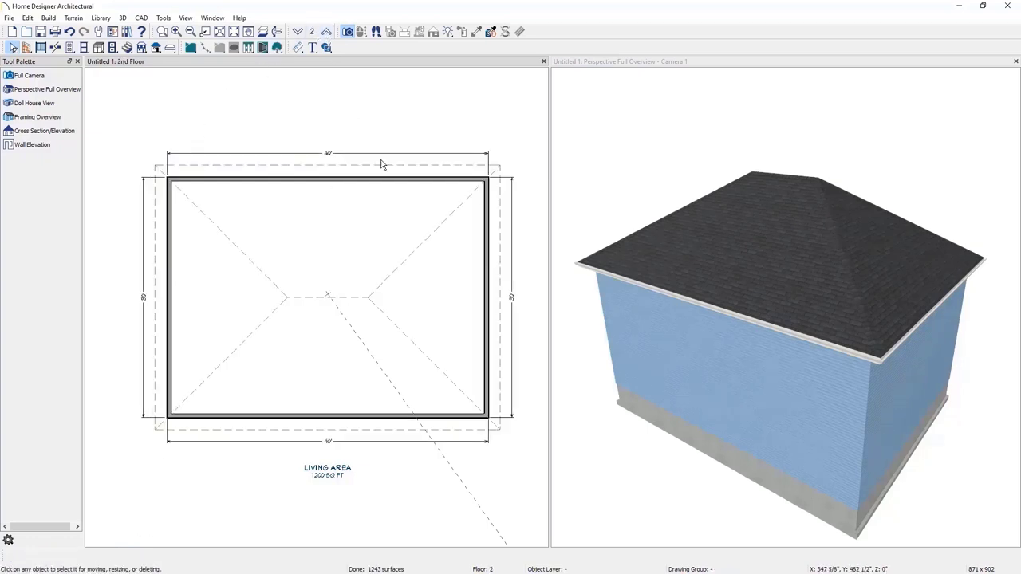
left_click(484, 311)
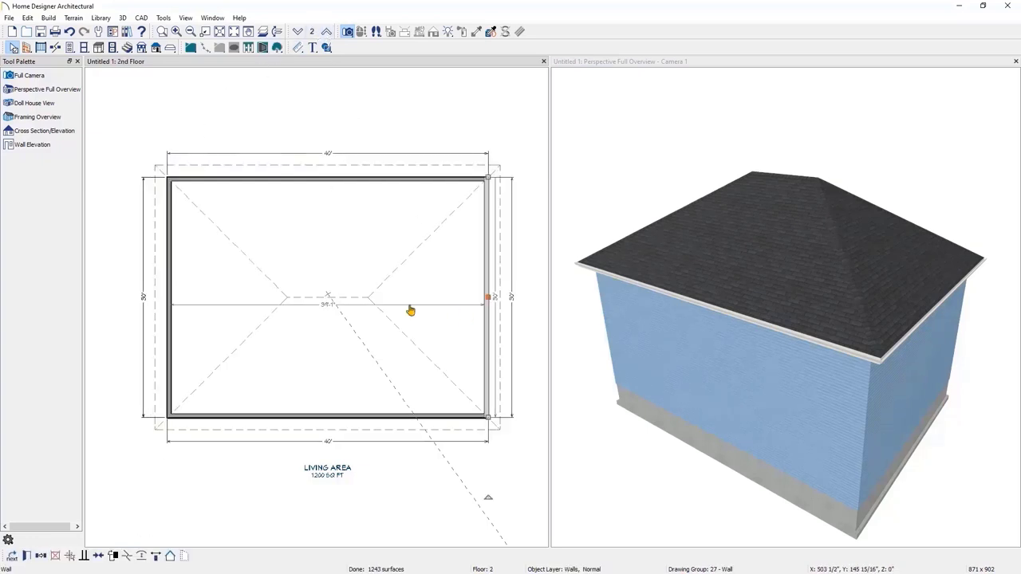
left_click(171, 311, "shift")
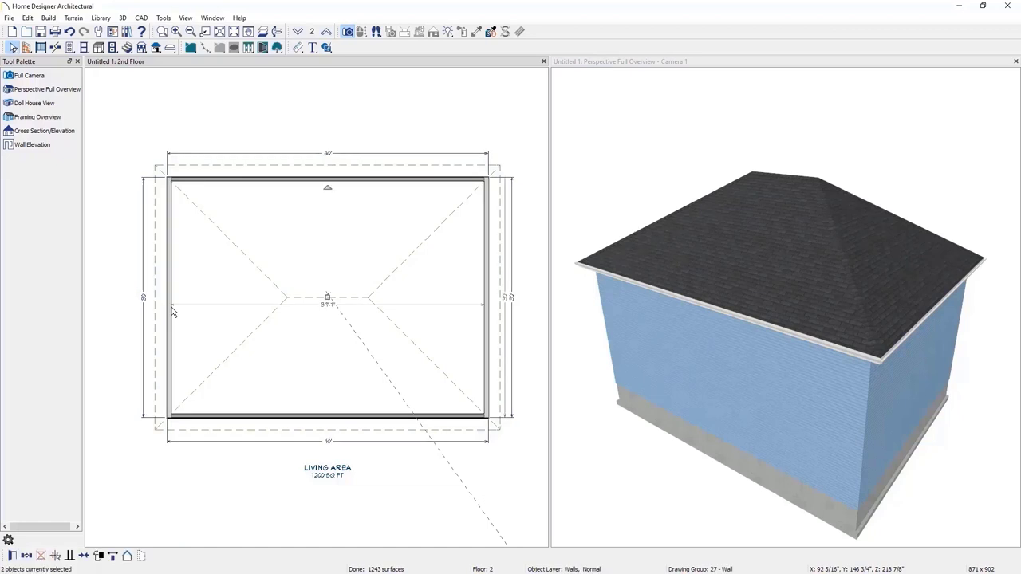
left_click(127, 556)
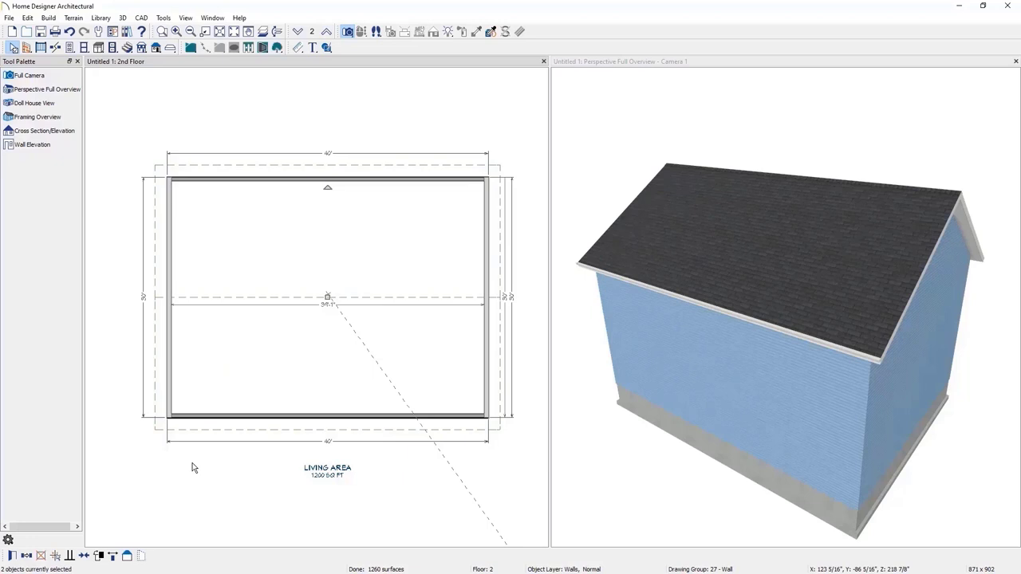
Display the 3D overview of the two-story building with the Glass House rendering technique.
left_click(602, 68)
left_click(433, 32)
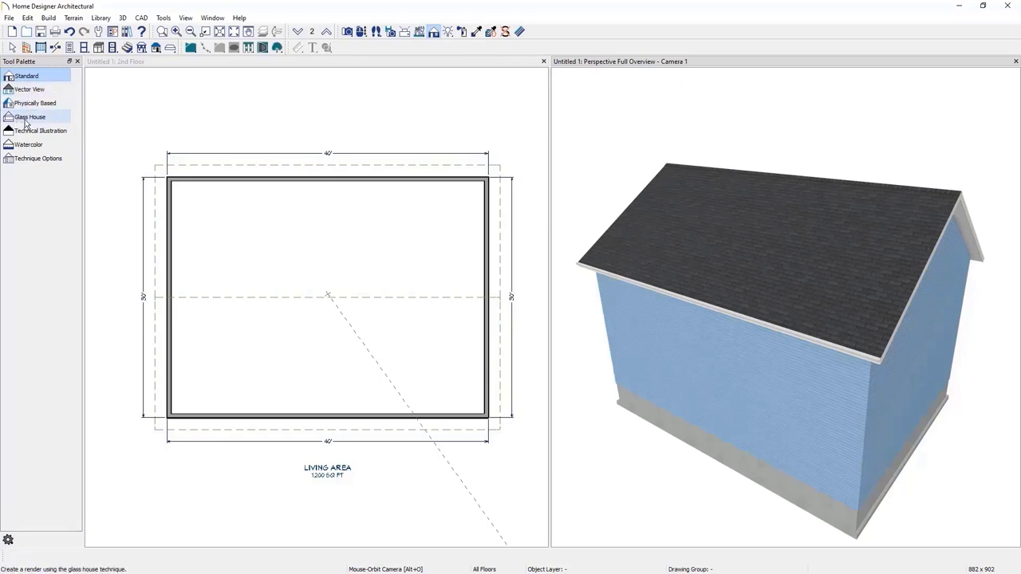
left_click(52, 121)
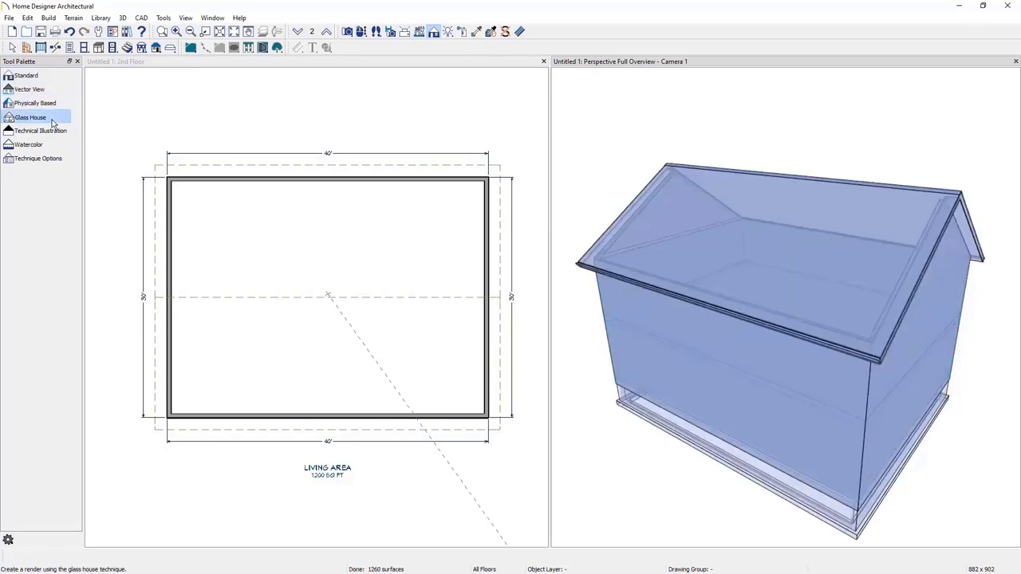
Move the 2nd floor's upper exterior wall inward about 6'-10" and view the stepped roof from the gable end in 3D.
left_click(9, 46)
left_click(242, 180)
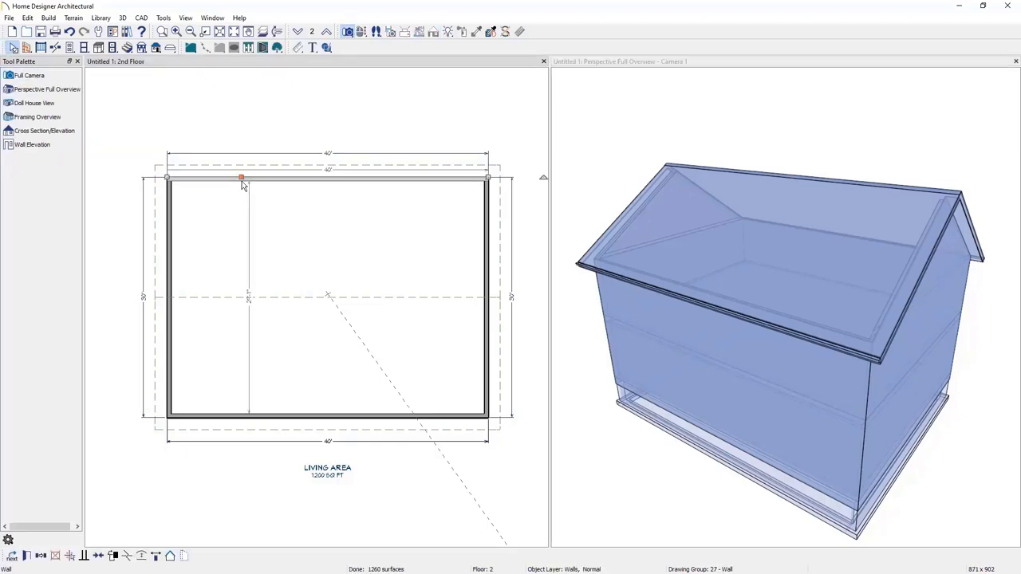
left_click_drag(241, 178, 248, 231)
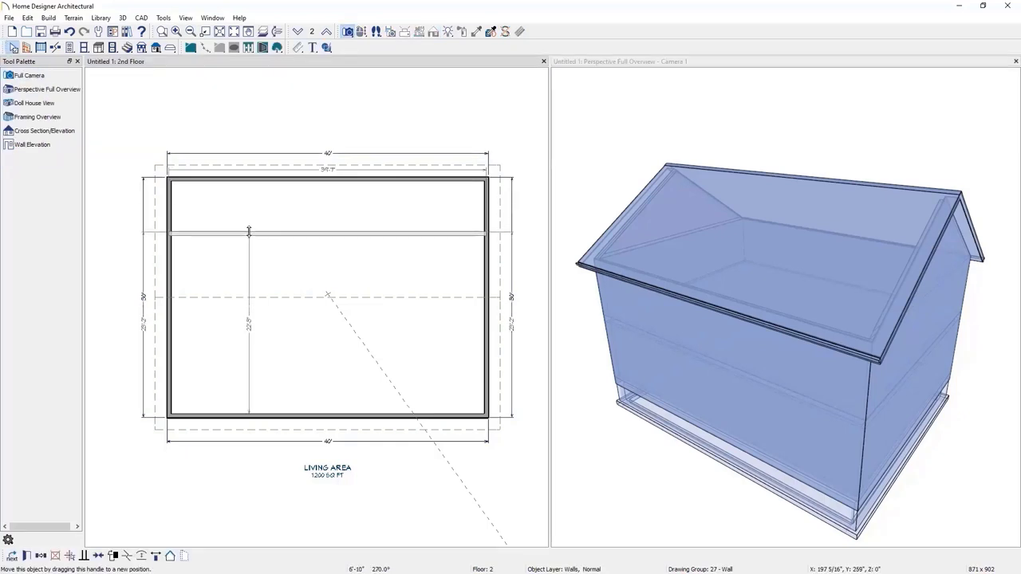
left_click(837, 322)
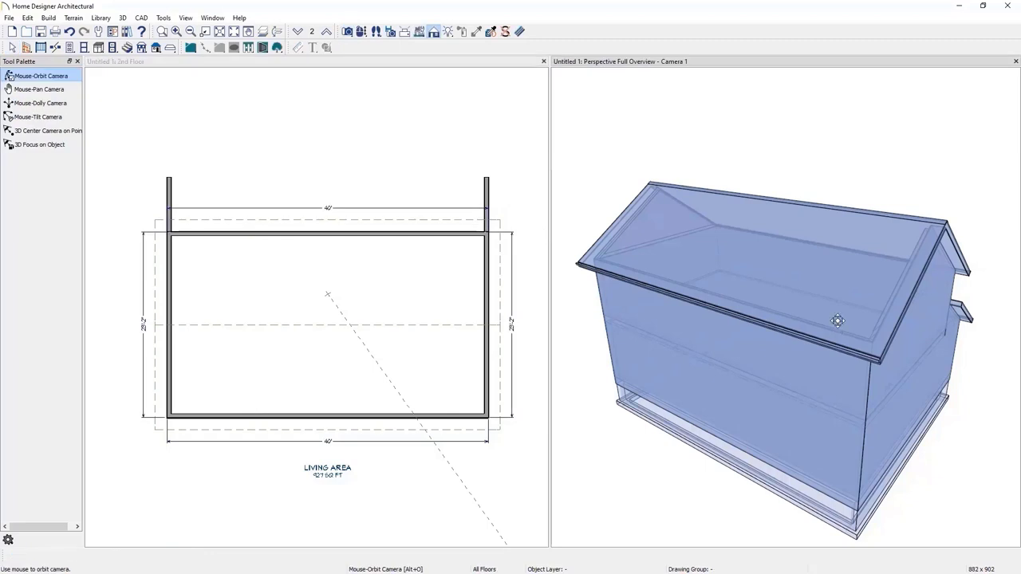
left_click_drag(875, 335, 794, 296)
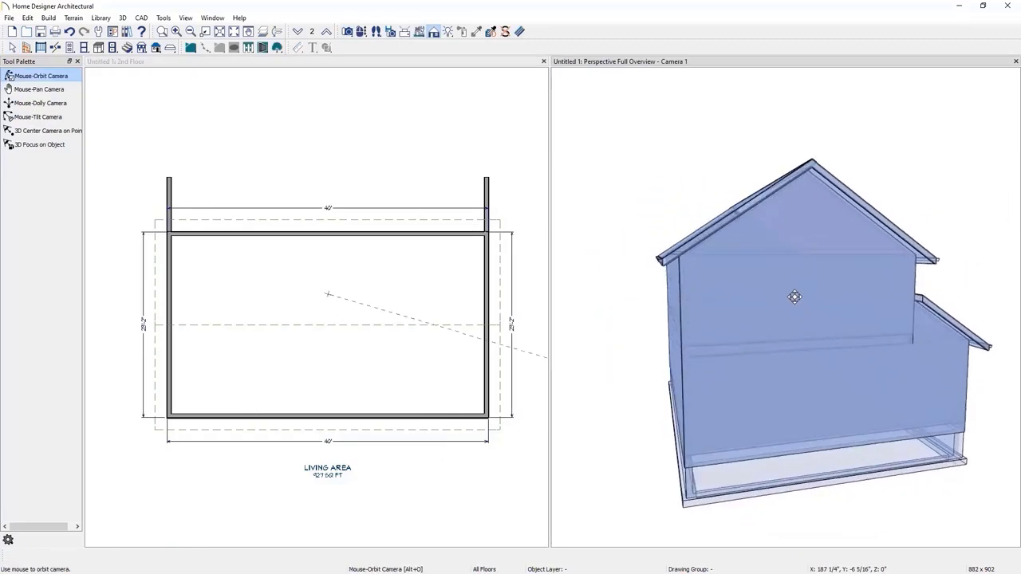
Set the roof option of the 2nd floor's set-back upper wall to Knee Wall and move that wall farther into the building.
left_click(346, 61)
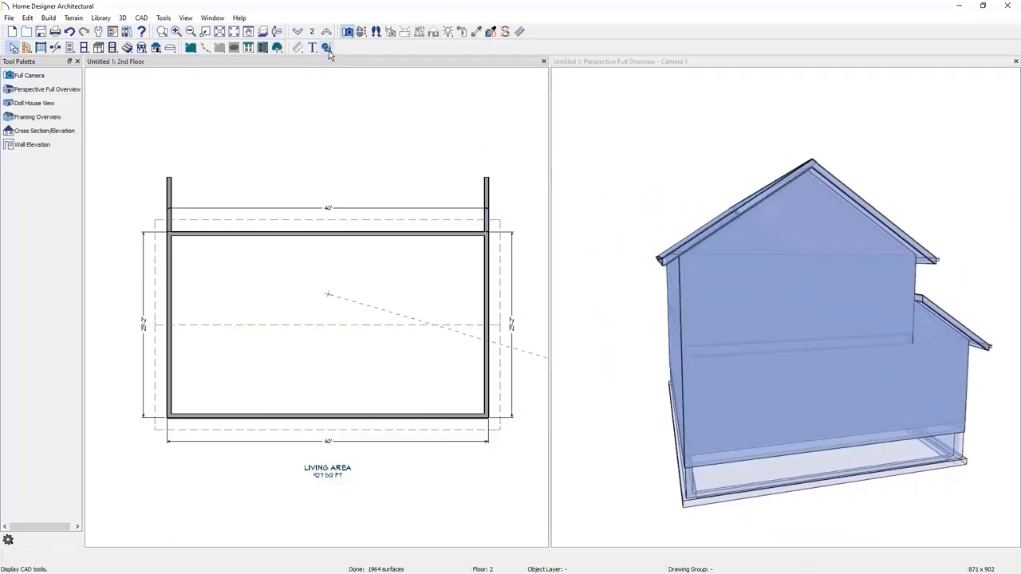
left_click(298, 31)
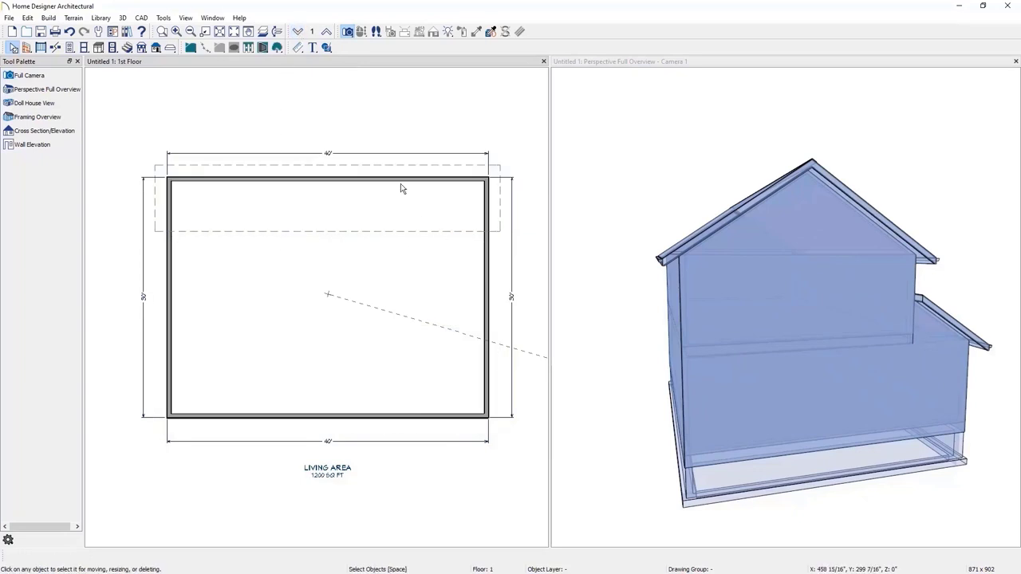
left_click(327, 32)
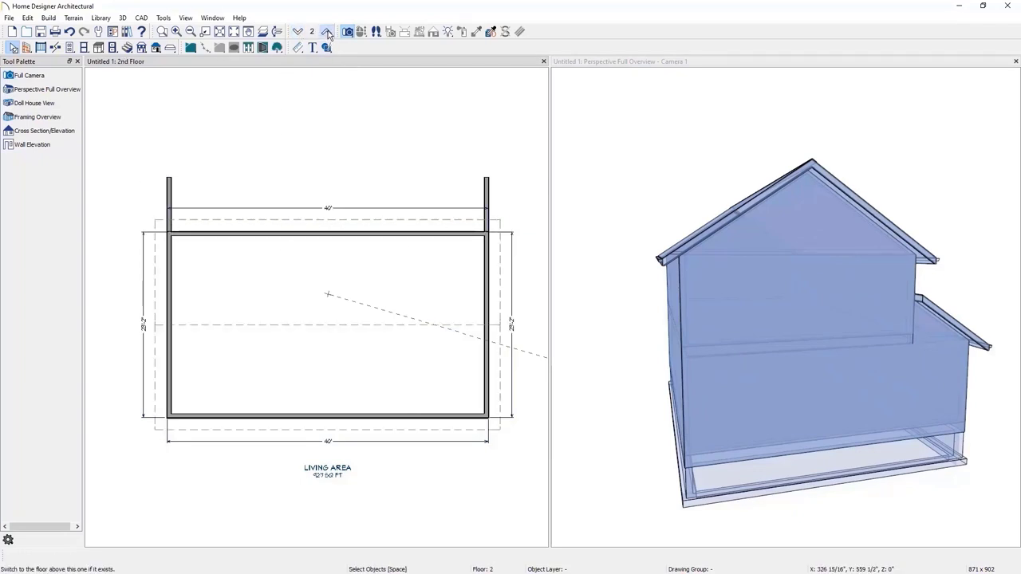
double_click(356, 237)
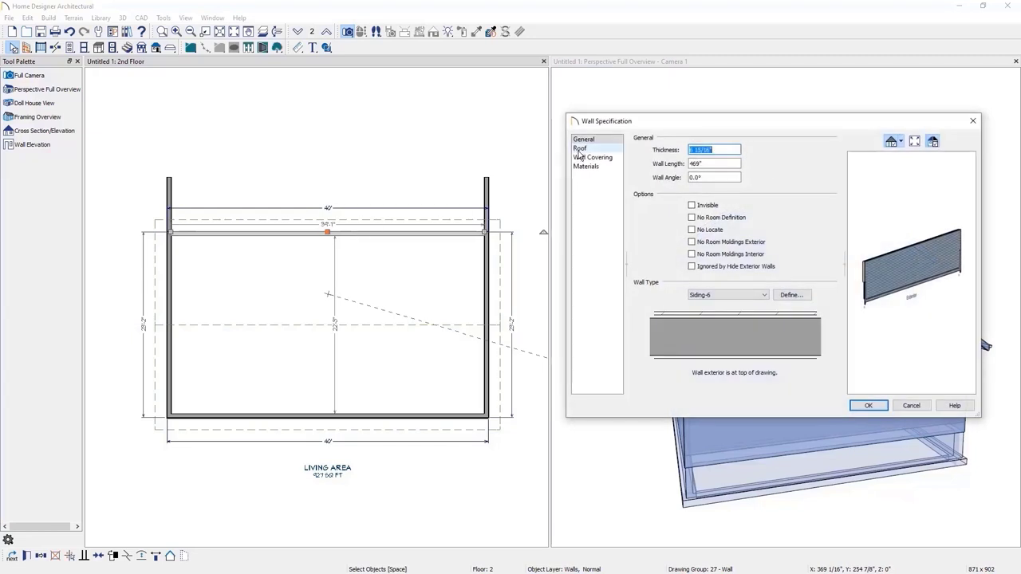
left_click(580, 151)
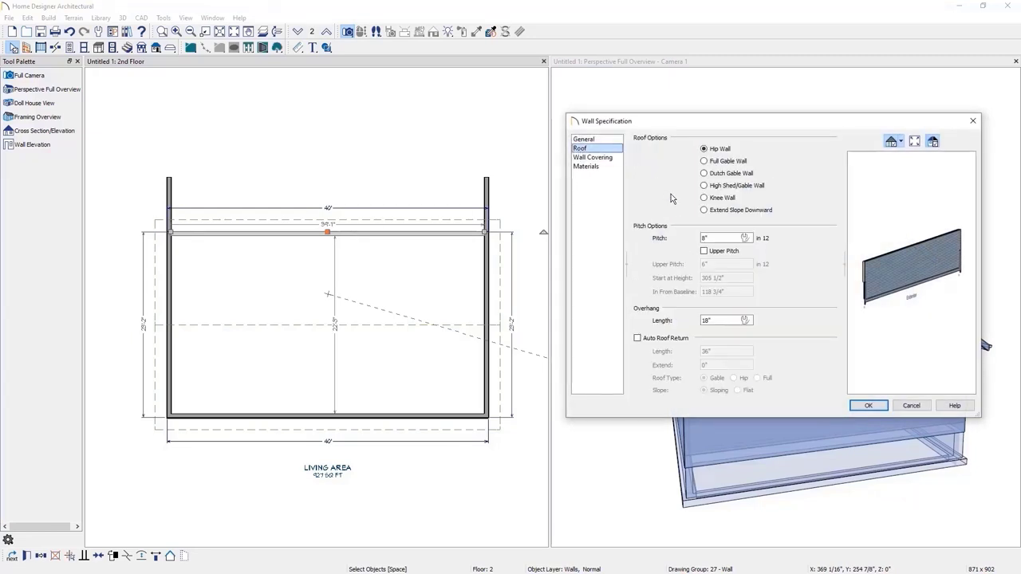
left_click(714, 199)
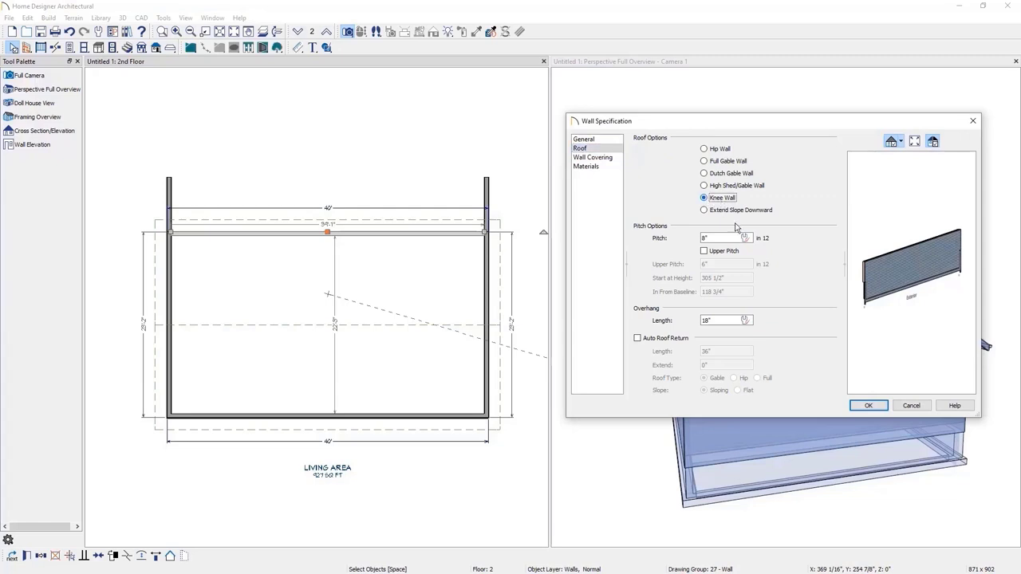
left_click(868, 405)
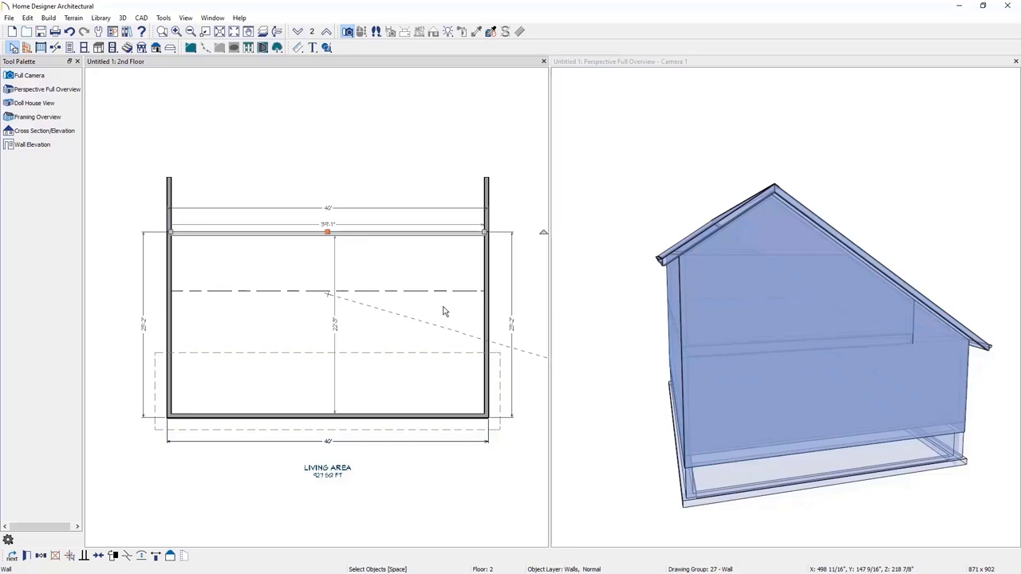
left_click_drag(326, 232, 311, 289)
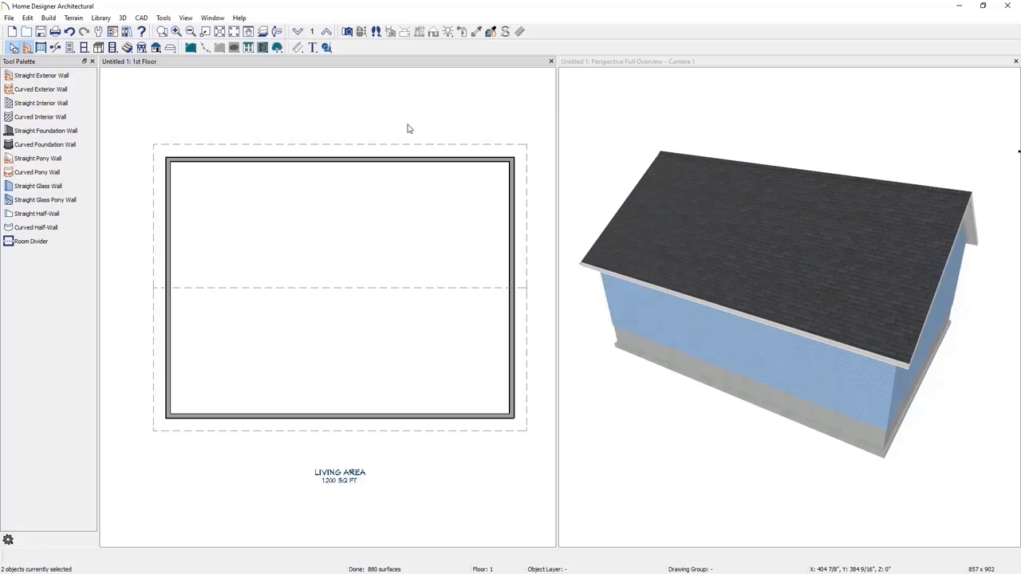
Set the roof pitch of the two 40' exterior walls on the 1st floor to 24 in 12.
left_click(395, 159)
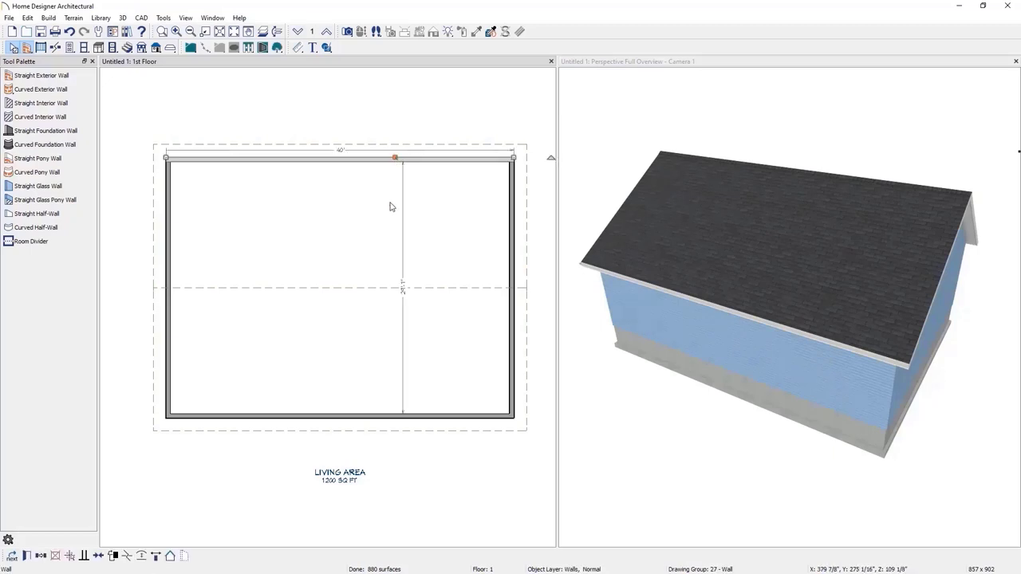
left_click(357, 415)
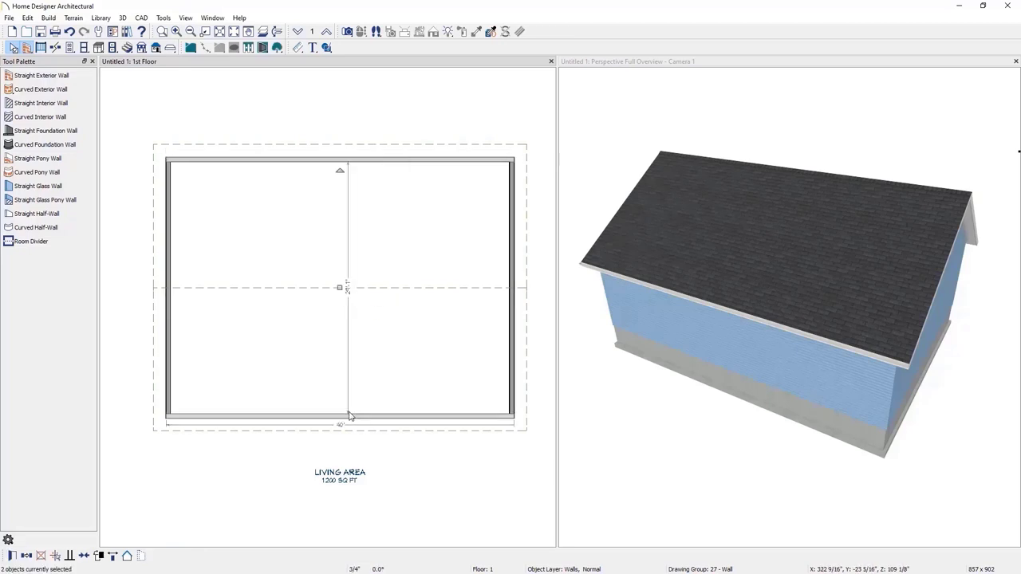
left_click(11, 556)
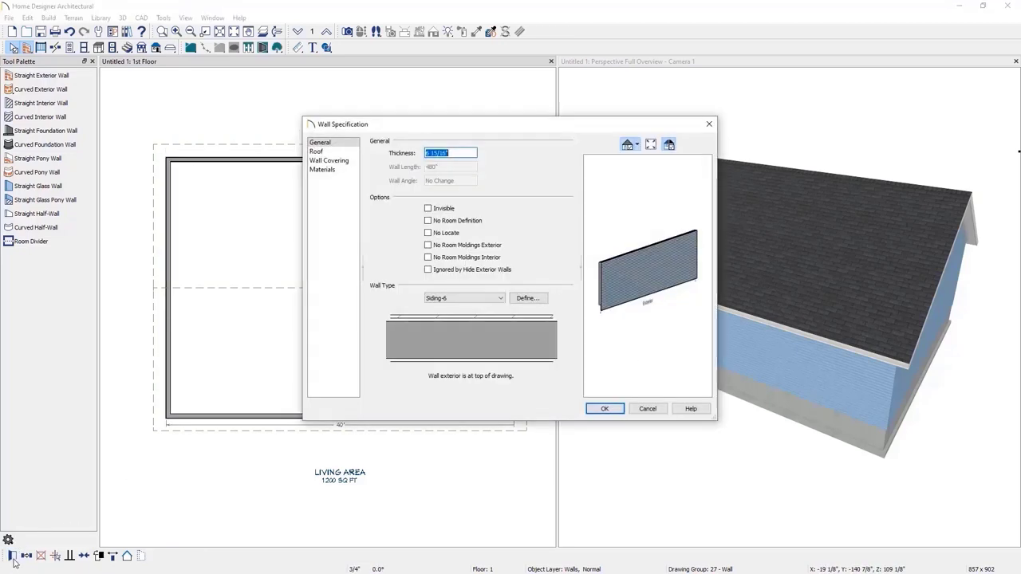
left_click(317, 152)
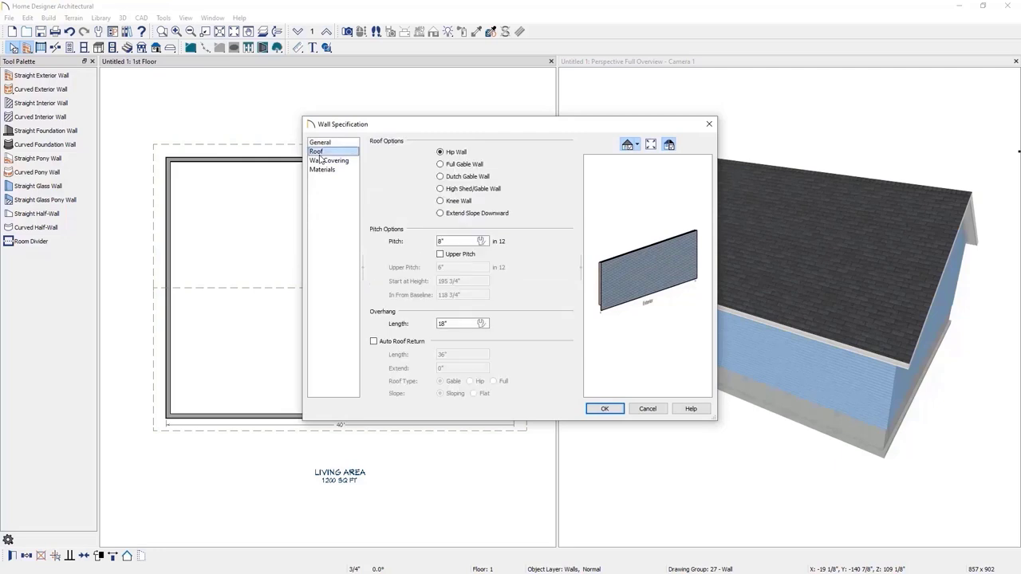
left_click_drag(448, 240, 415, 239)
type("24")
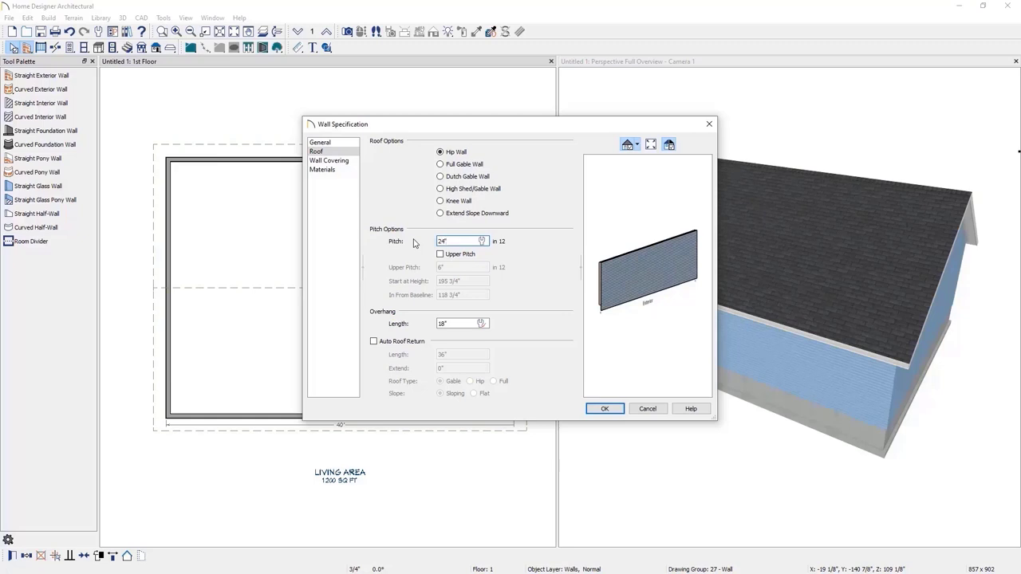
Give the two 40' walls an upper pitch of 6 in 12 starting 60" in from the baseline, and view the gambrel roof in 3D.
left_click(439, 255)
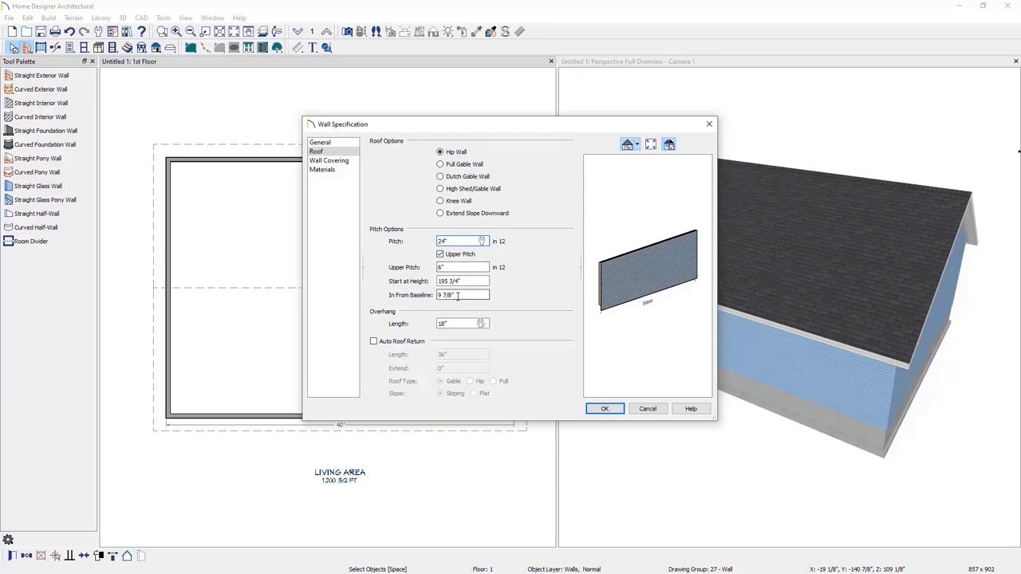
left_click_drag(463, 294, 430, 291)
type("60")
left_click(605, 410)
left_click(692, 393)
left_click_drag(692, 393, 661, 378)
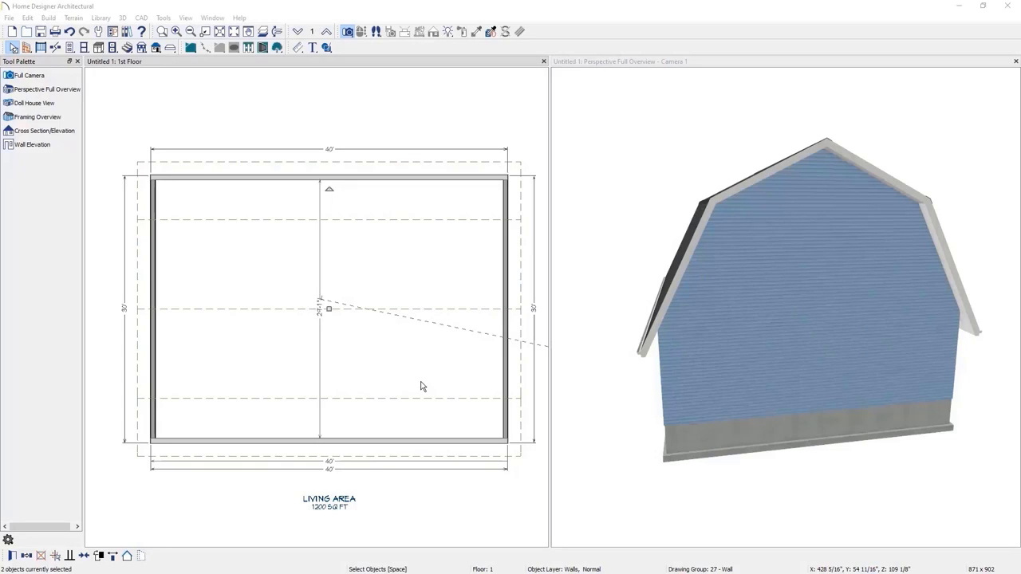
Change the lower roof pitch of both 40' exterior walls to 72 in 12.
left_click(422, 439)
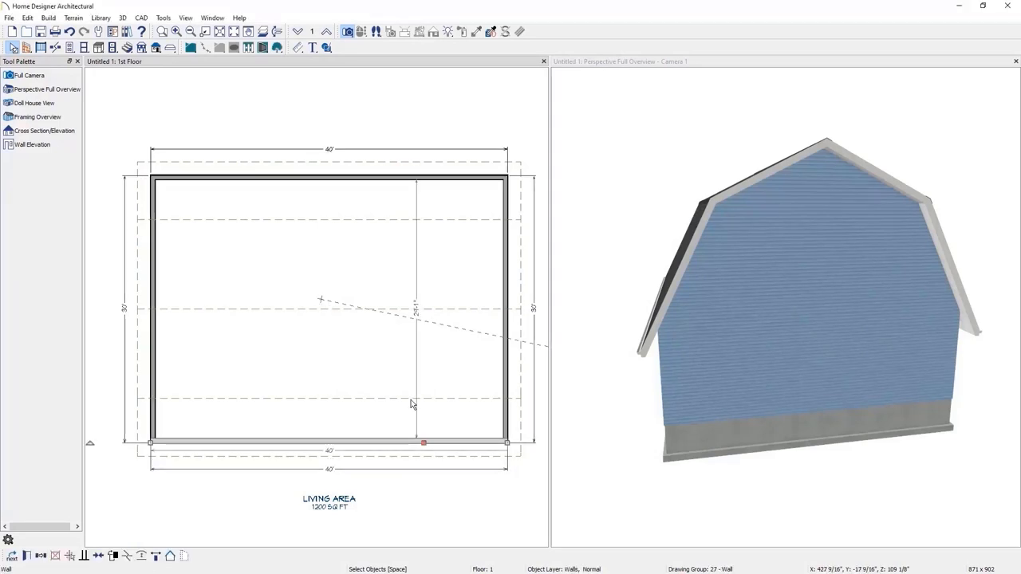
left_click(380, 184)
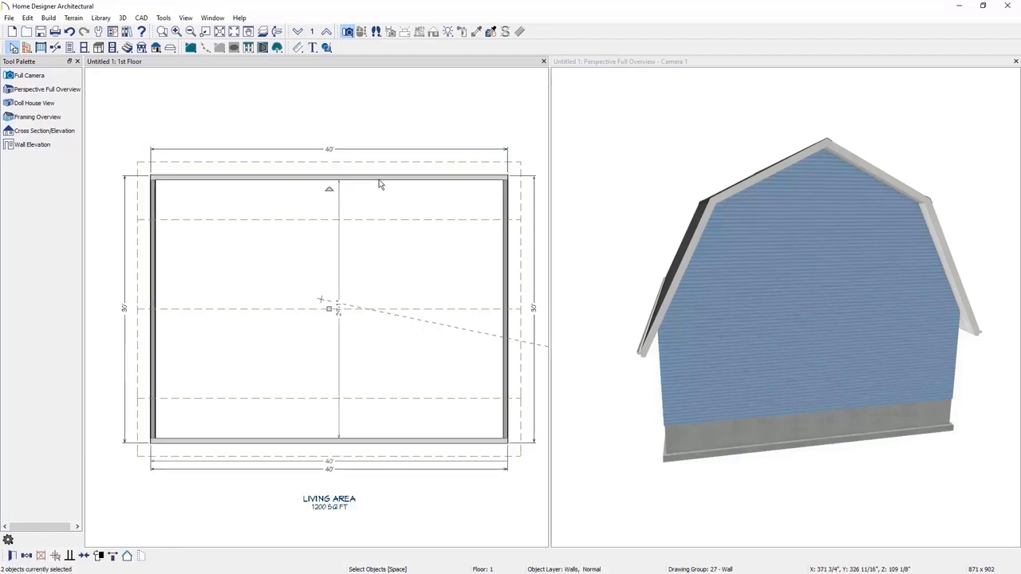
left_click(12, 556)
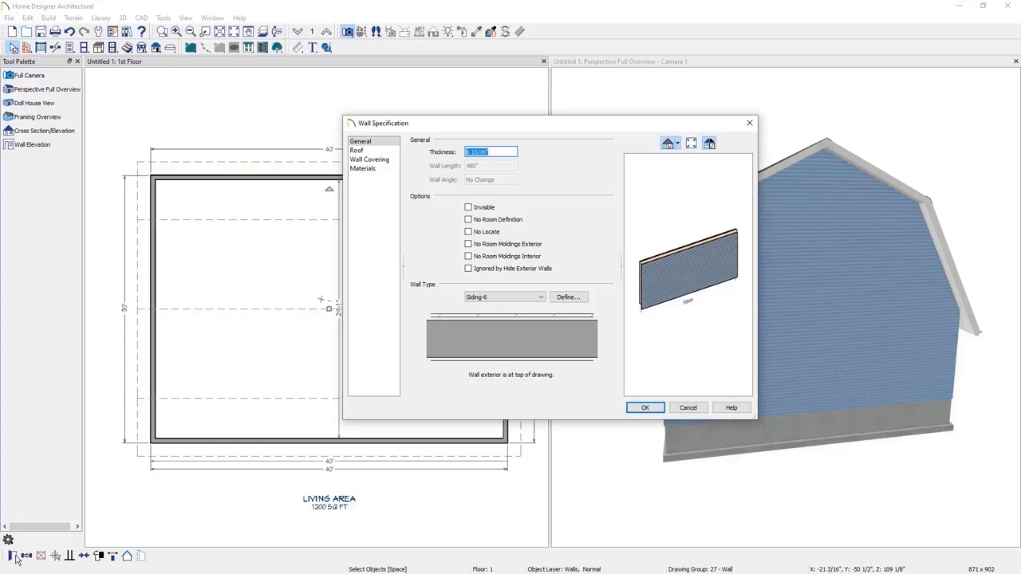
left_click(388, 152)
double_click(504, 240)
type("6")
Set the upper pitch of both 40' walls to 12 in 12, starting 60" in from the baseline, and apply the settings.
left_click(499, 267)
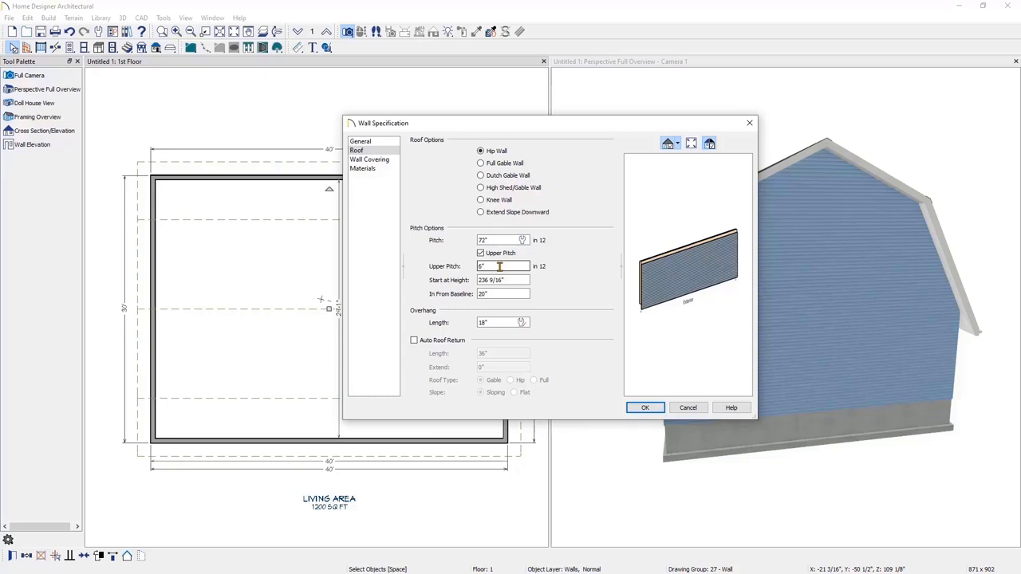
left_click_drag(499, 267, 472, 265)
type("12")
key("Tab")
left_click_drag(513, 298, 474, 294)
type("60")
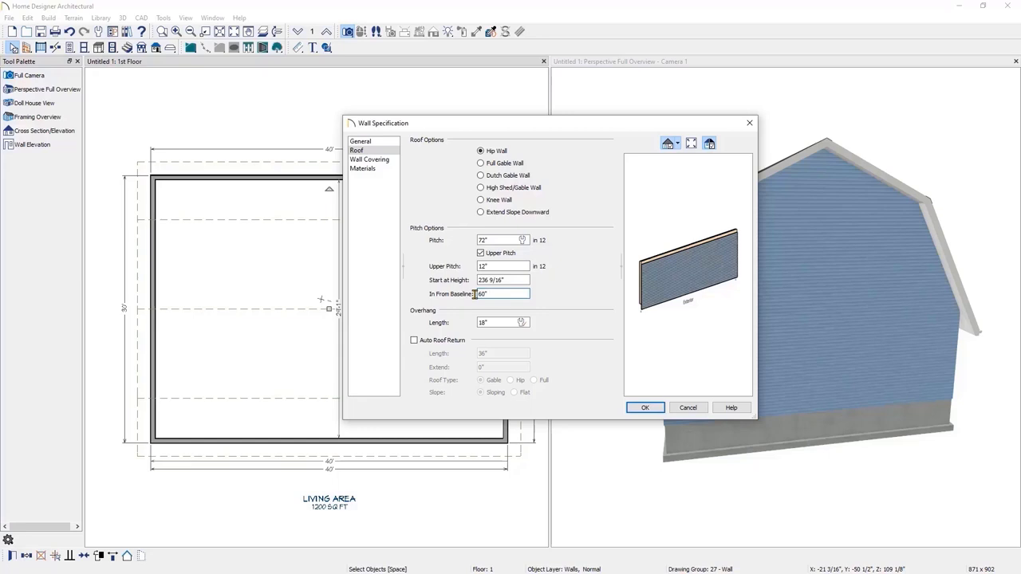
left_click(644, 407)
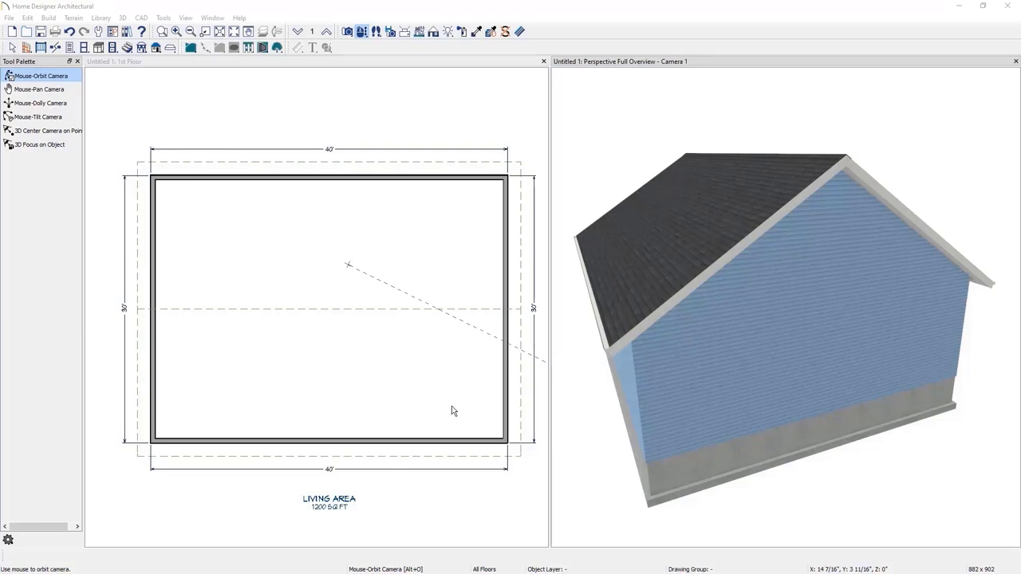
Enable an upper pitch in the roof settings of the two 30' full gable end walls.
left_click(504, 410)
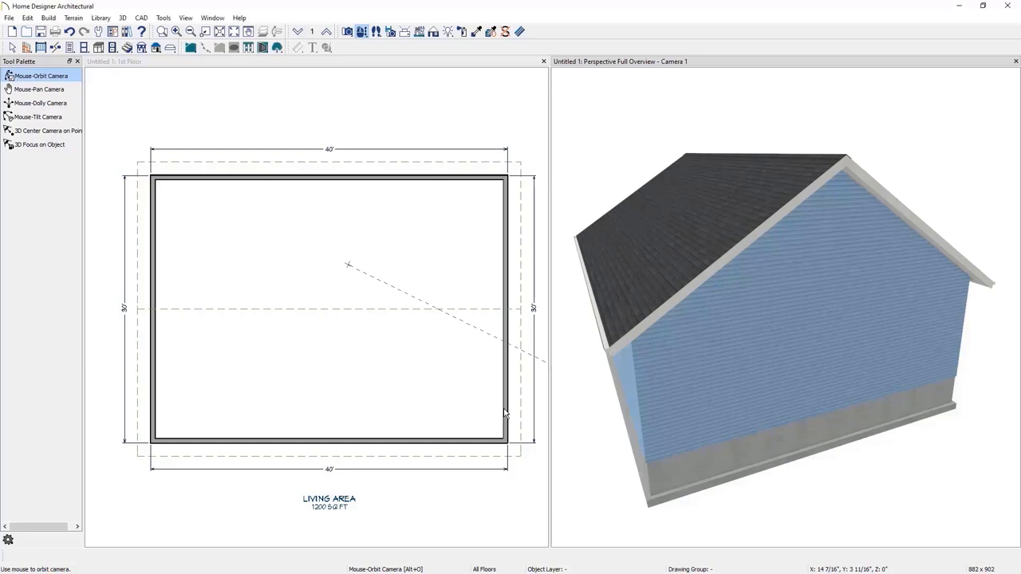
left_click(152, 387, "shift")
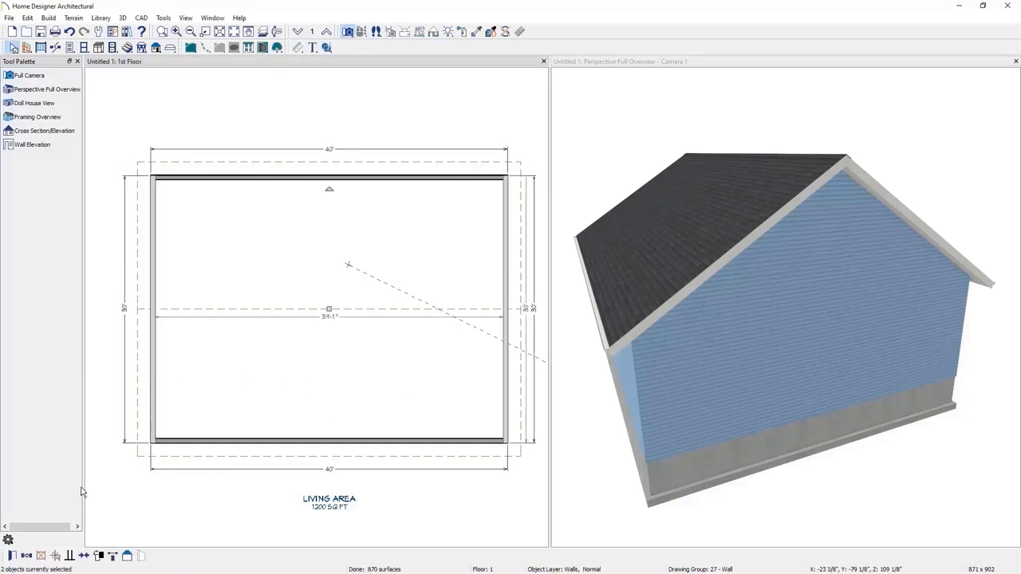
left_click(14, 557)
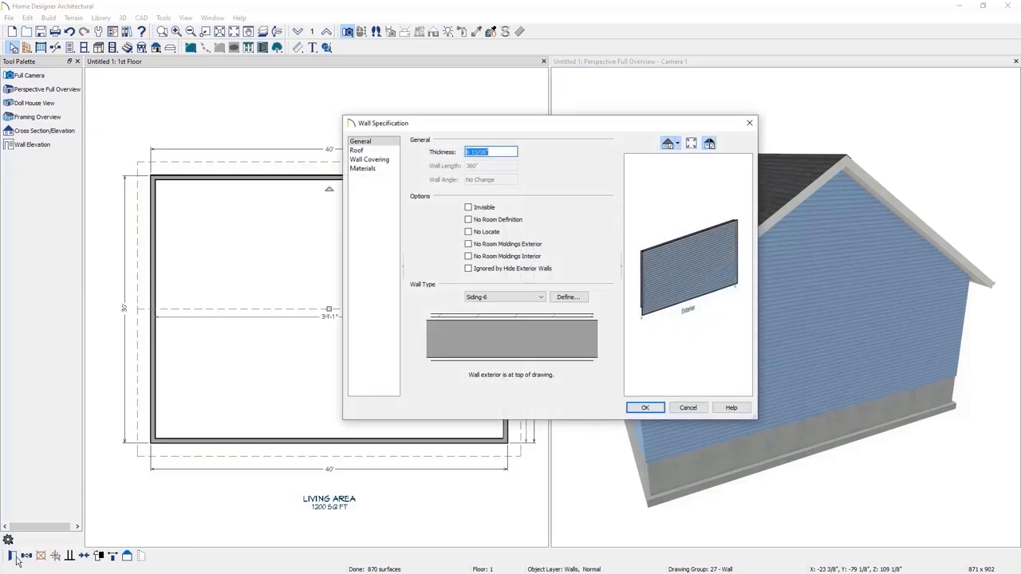
left_click(360, 151)
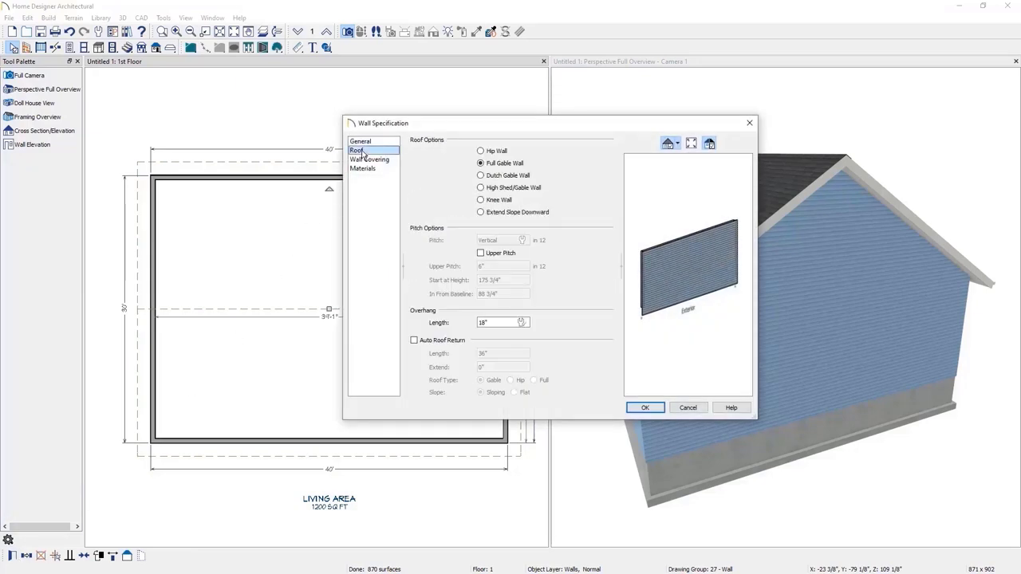
left_click(500, 257)
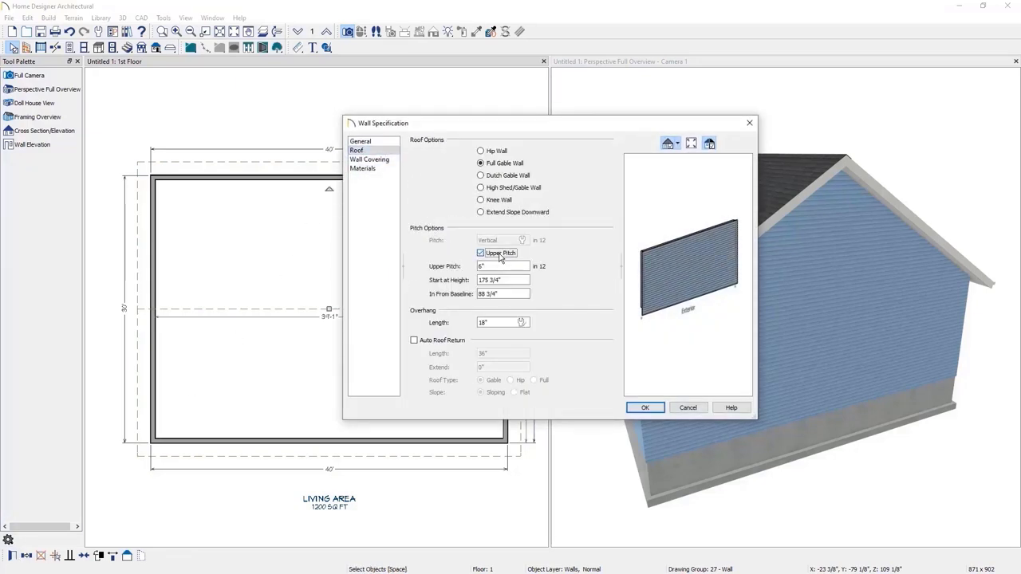
Set the gable end walls' upper pitch to 4 in 12 with a start height of 185", and apply the settings.
left_click(482, 267)
type("4")
key("Tab")
type("185")
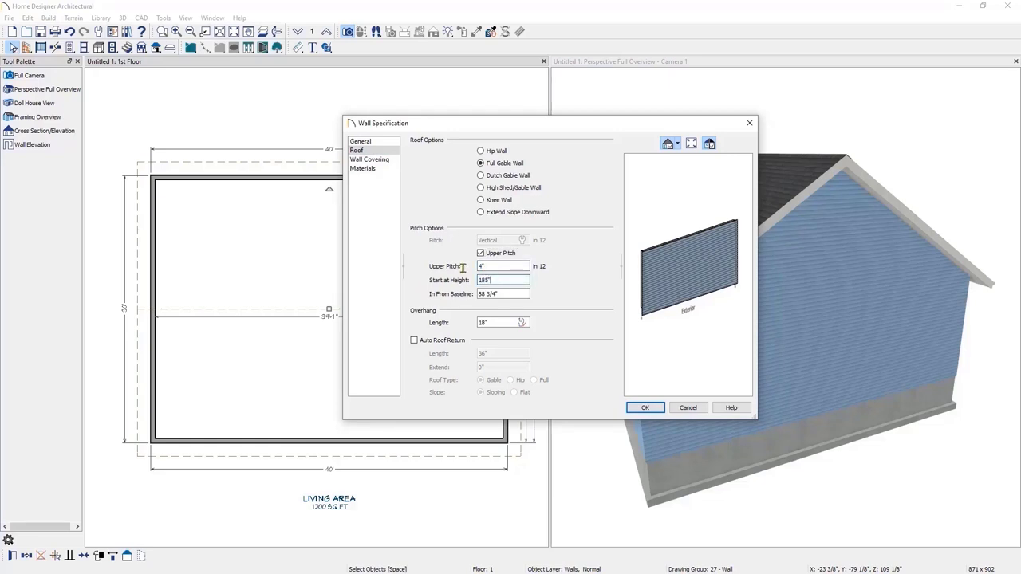
key("Tab")
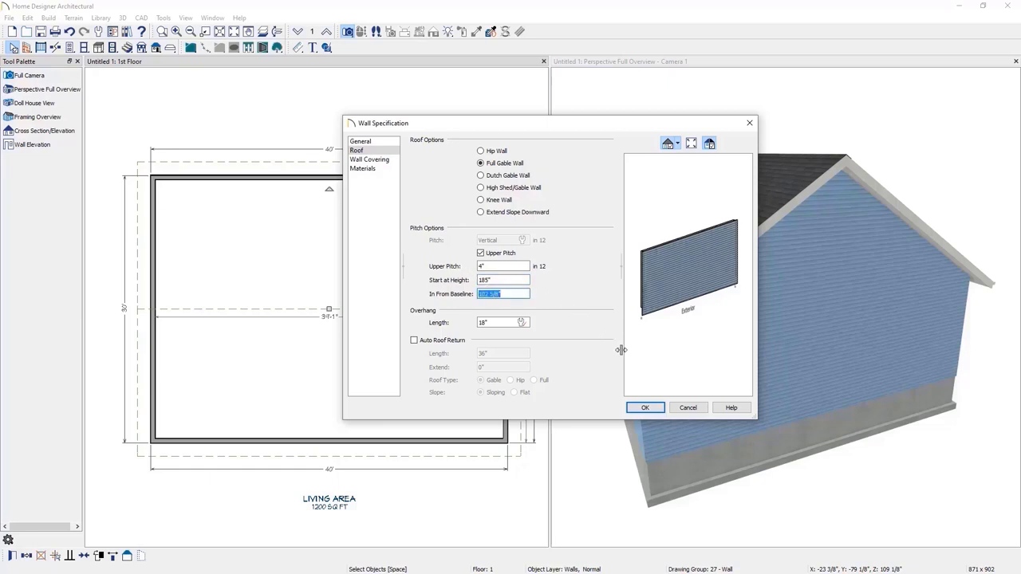
left_click(647, 409)
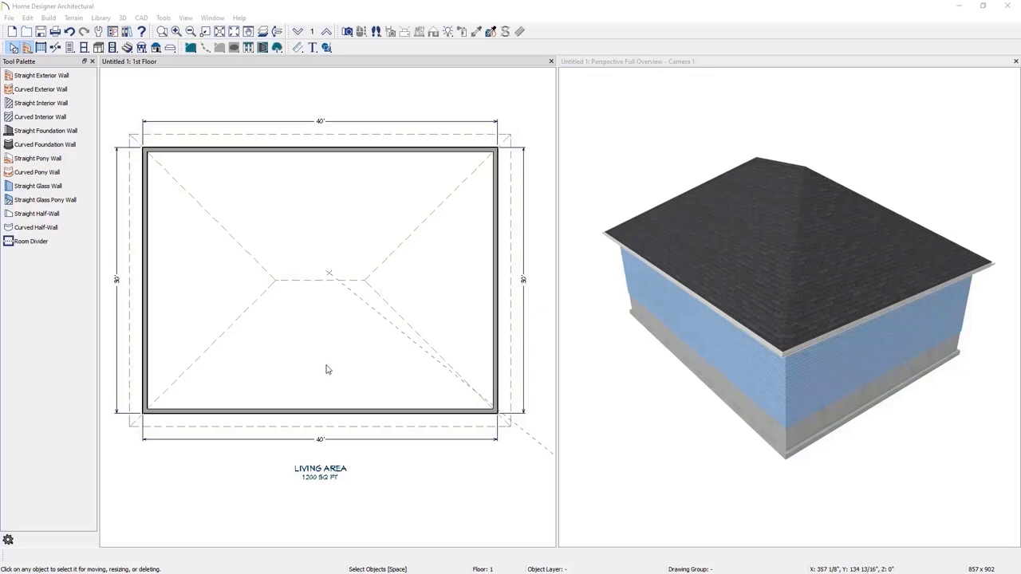
Set the roof pitch of the hip-roofed building's lower 40' wall in plan to 24 in 12.
left_click(311, 413)
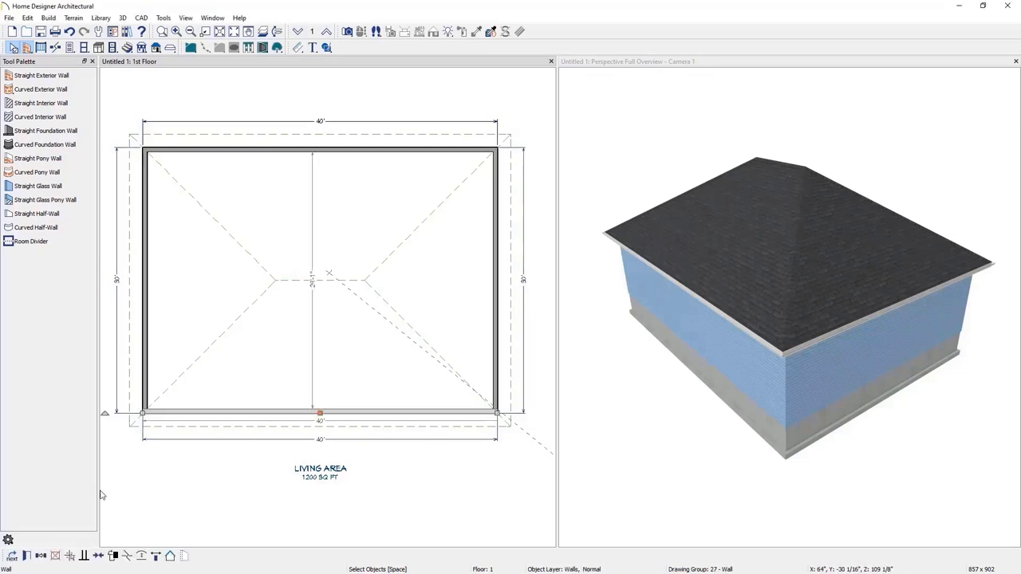
left_click(26, 558)
left_click(316, 151)
double_click(440, 240)
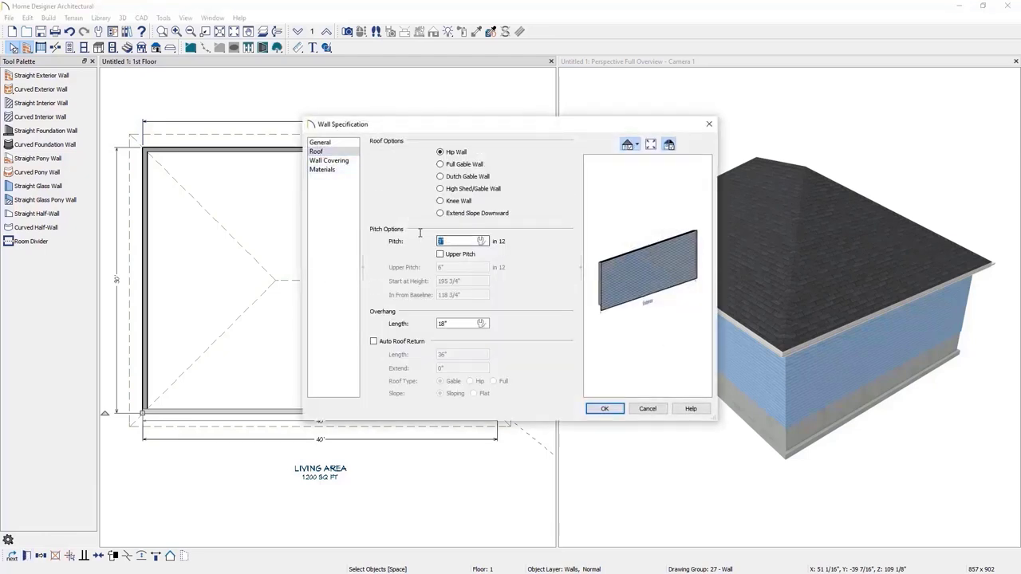
type("24")
Add an upper pitch of 1/4 in 12 to the lower 40' wall, starting 60" in from the baseline.
left_click(440, 255)
double_click(444, 267)
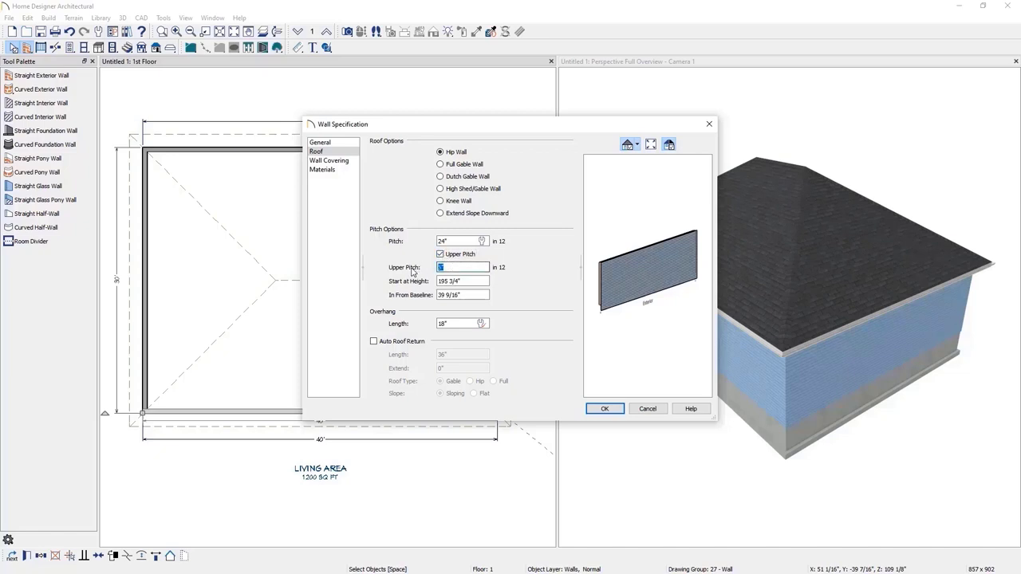
type("1/4")
left_click_drag(471, 295, 421, 295)
type("60")
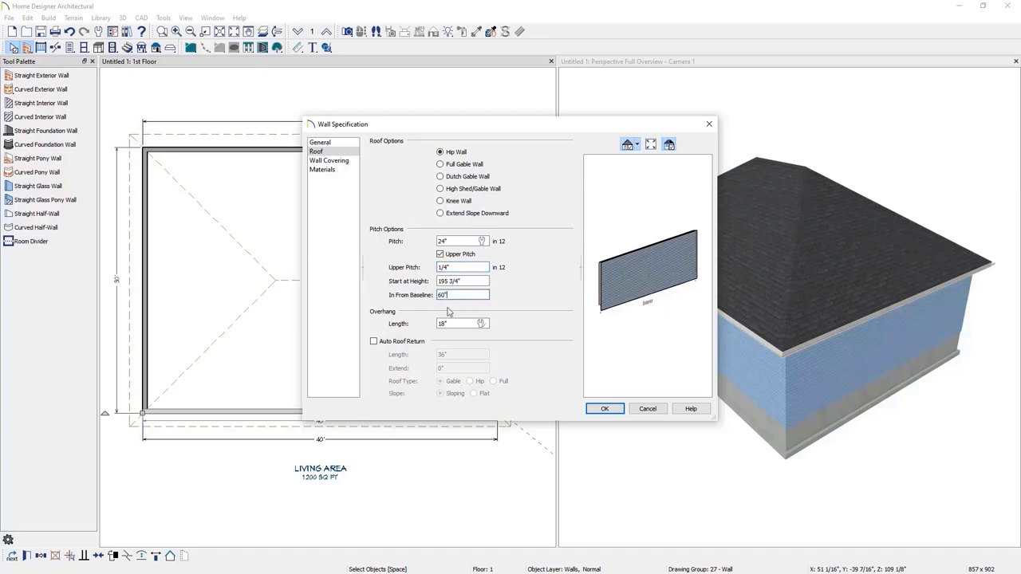
left_click(600, 409)
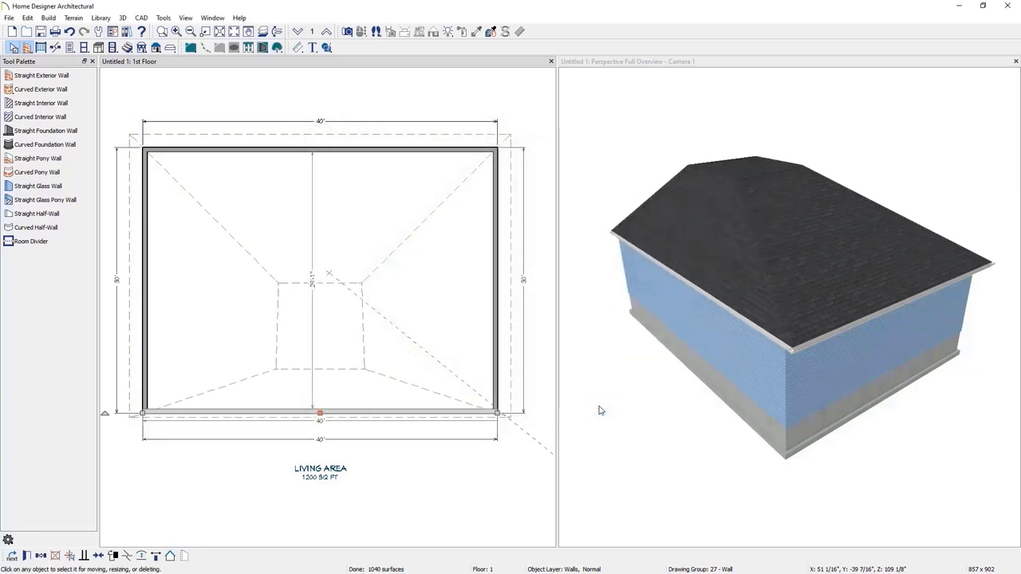
Set the roof pitch of the other three exterior walls together to 24 in 12.
left_click(497, 373)
left_click(381, 151, "shift")
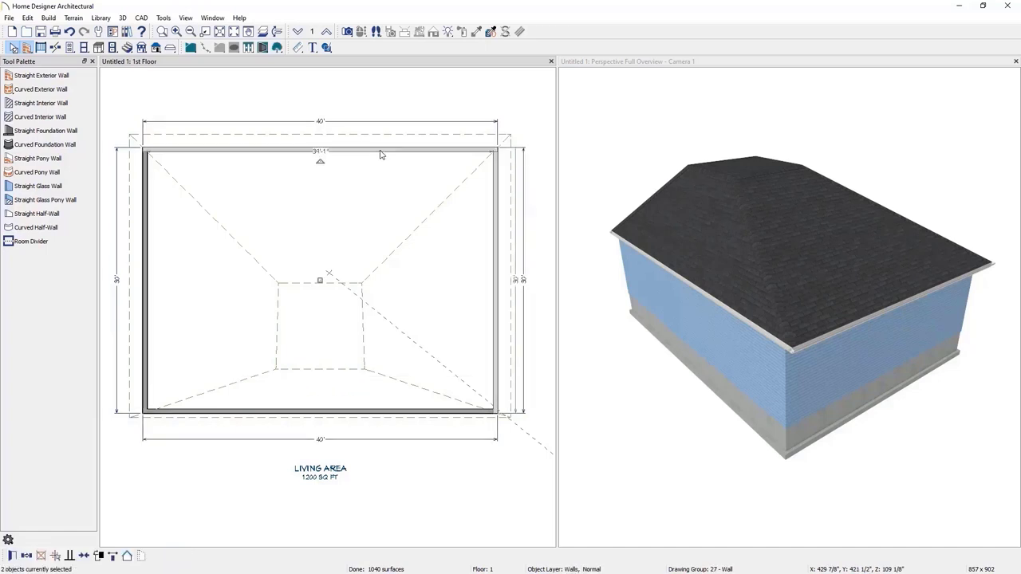
left_click(147, 289, "shift")
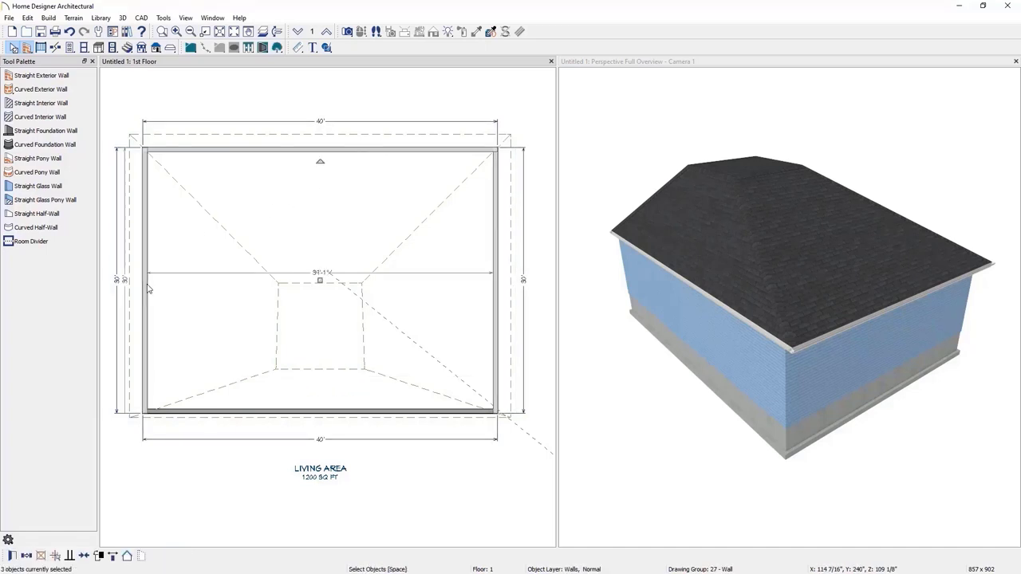
left_click(11, 556)
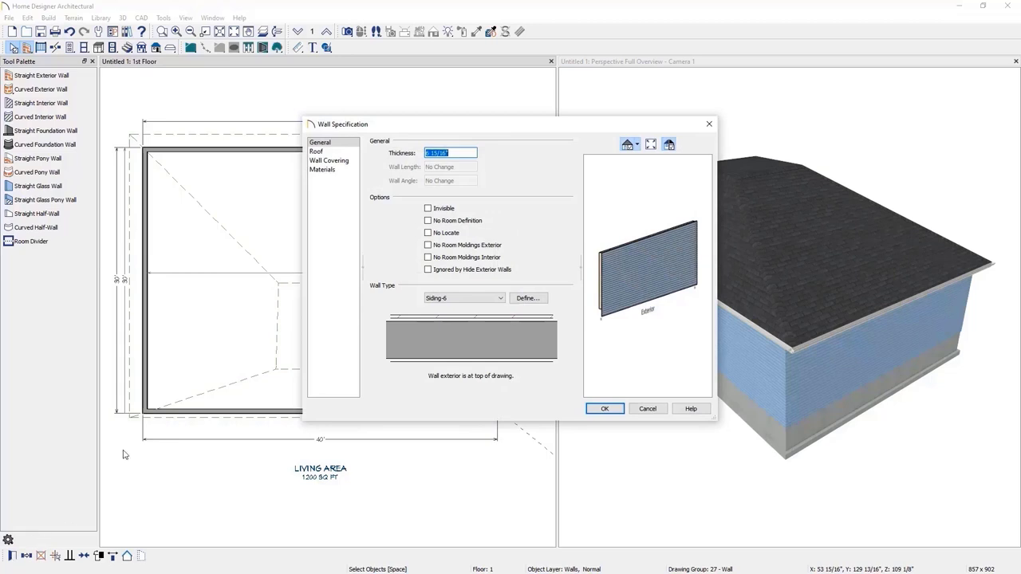
left_click(317, 151)
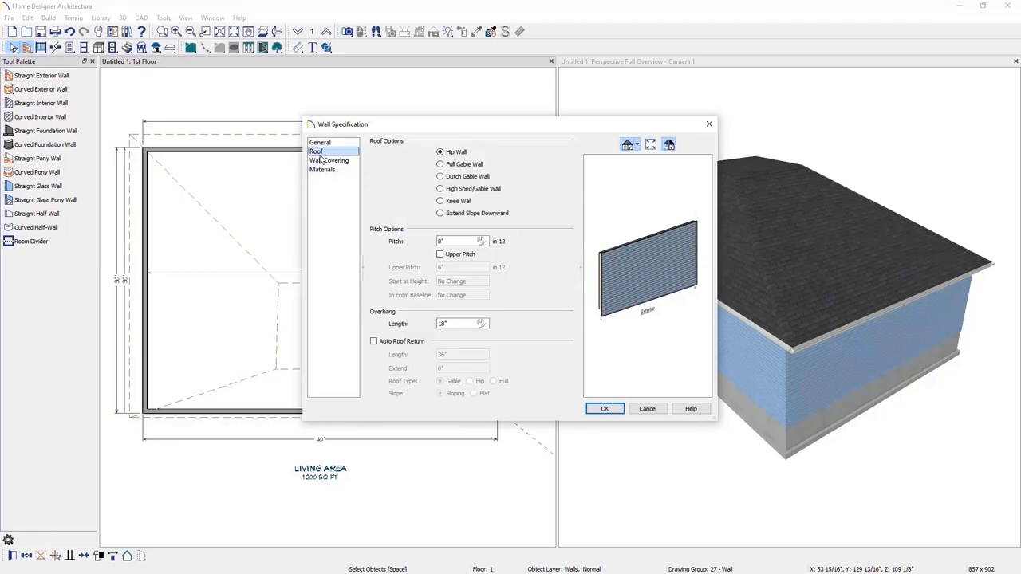
double_click(446, 241)
type("24")
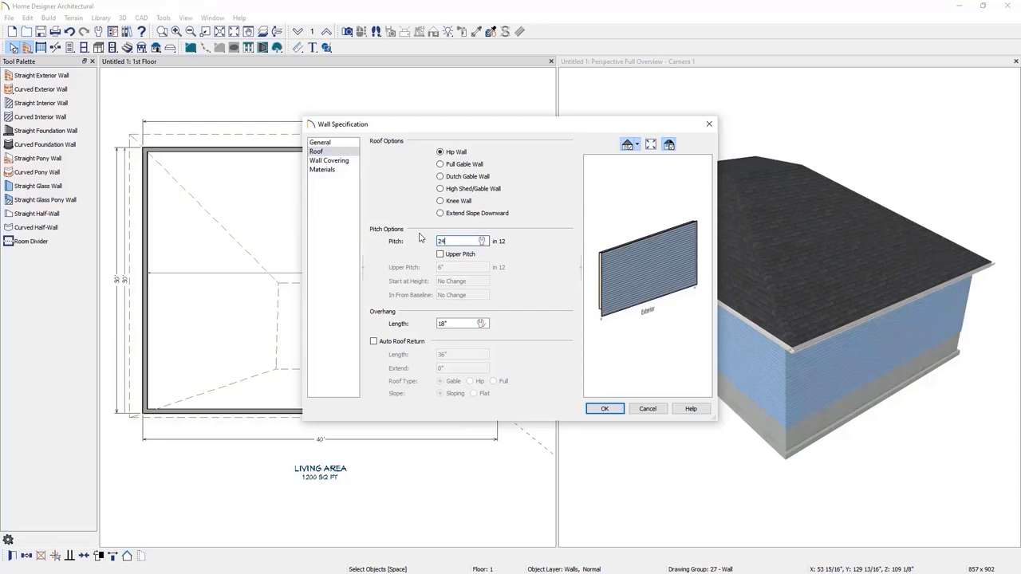
Add an upper pitch of 1/4 in 12 to the three walls, starting 60" in from the baseline.
left_click(441, 253)
double_click(451, 267)
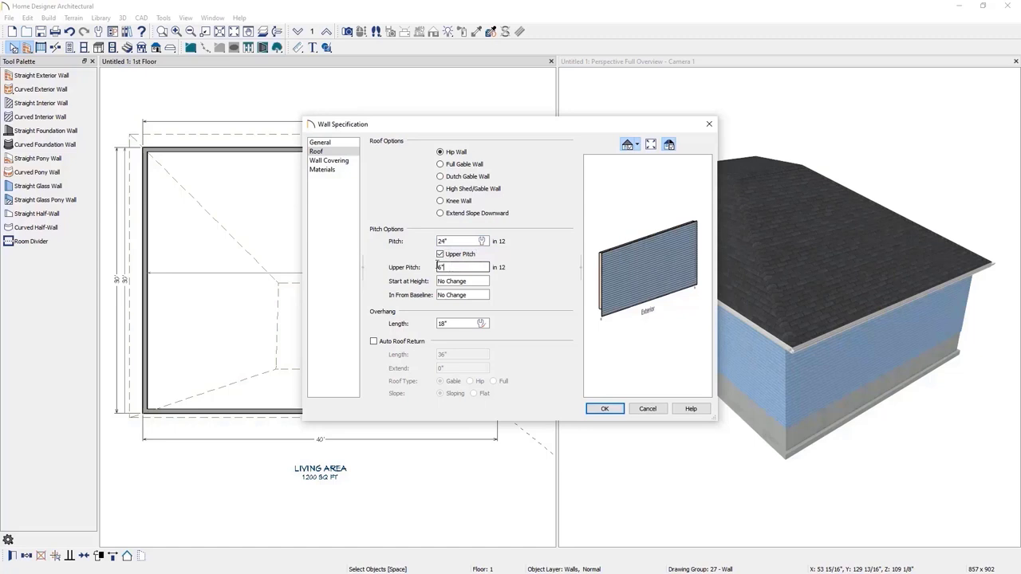
type("1/4")
double_click(471, 296)
type("60")
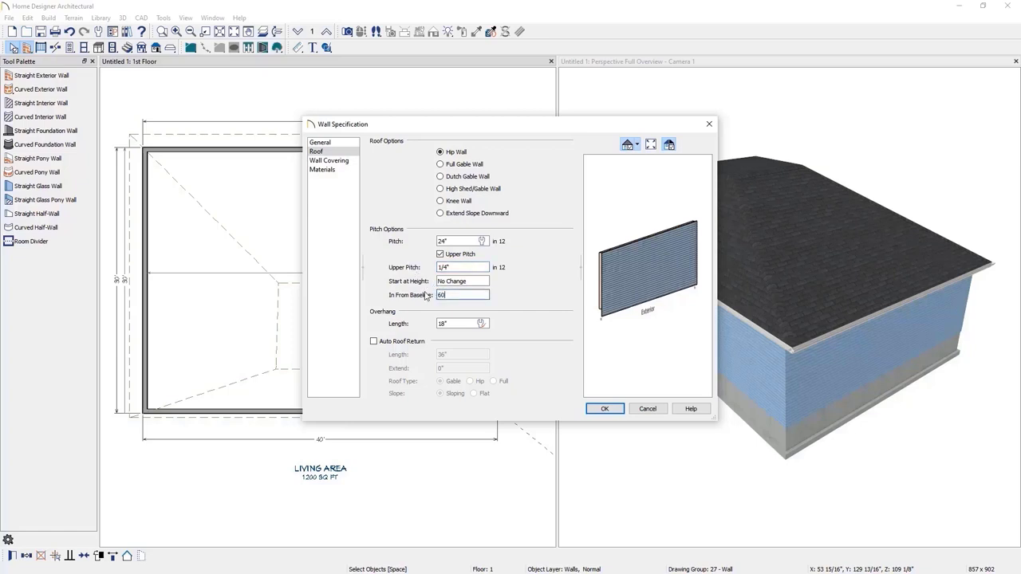
left_click(605, 408)
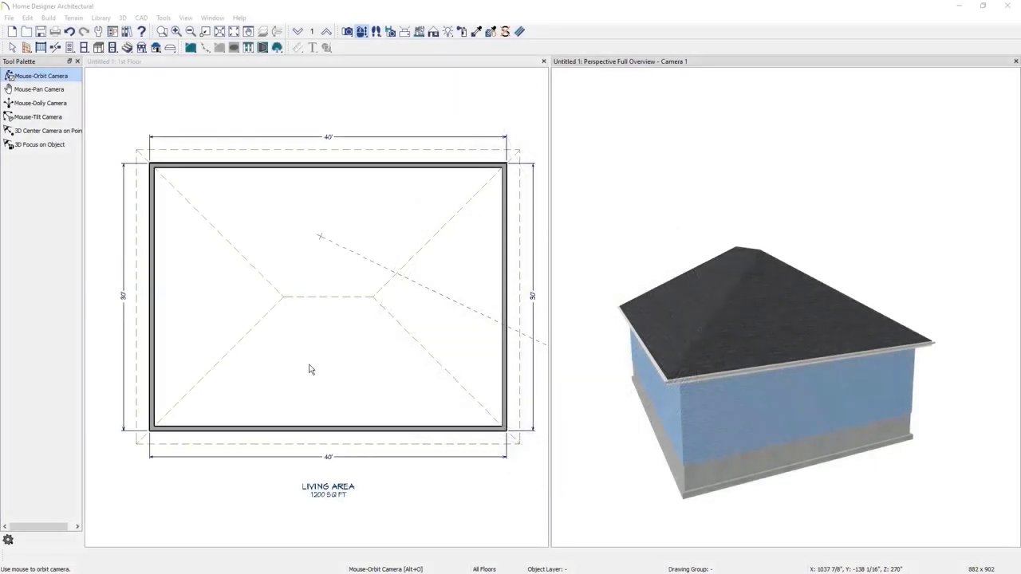
Turn the two opposite 30' exterior walls together into full gable walls.
left_click(505, 334)
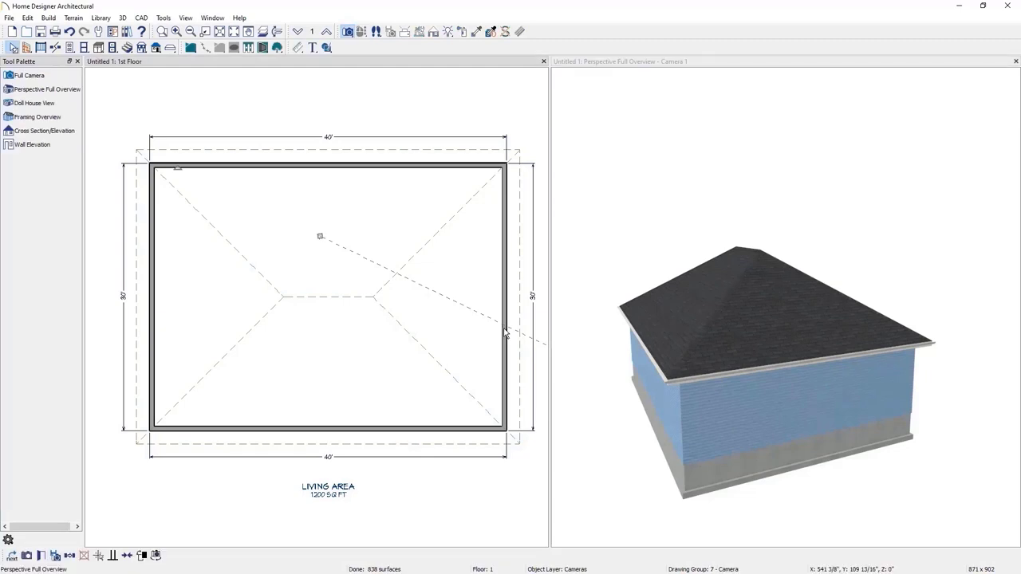
left_click(505, 335)
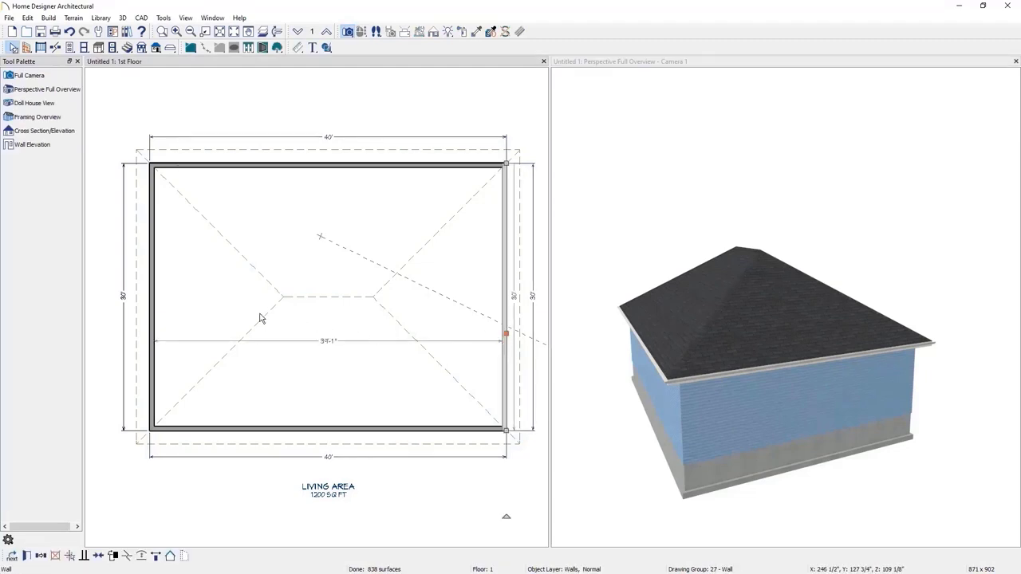
left_click(150, 320, "shift")
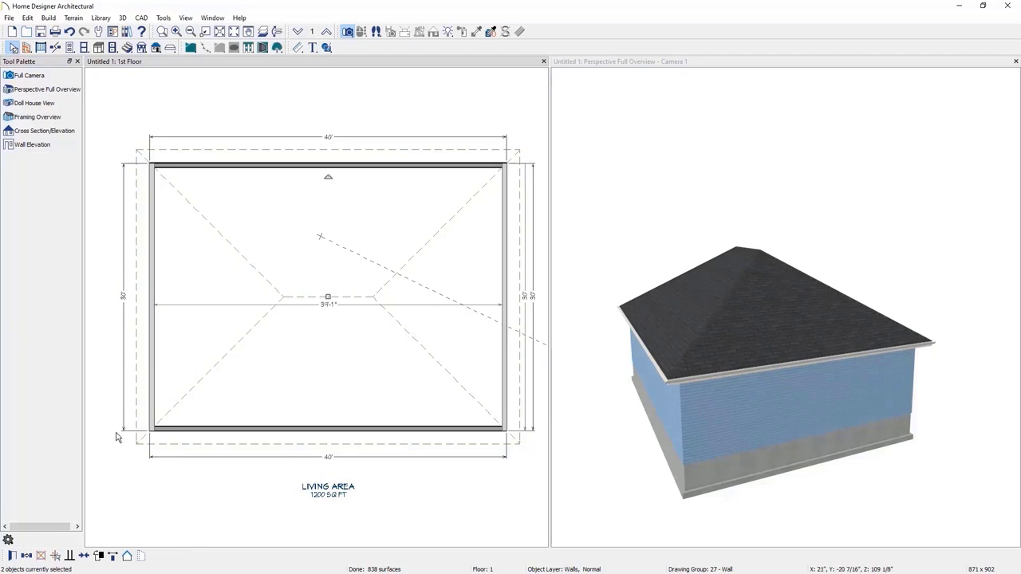
left_click(127, 556)
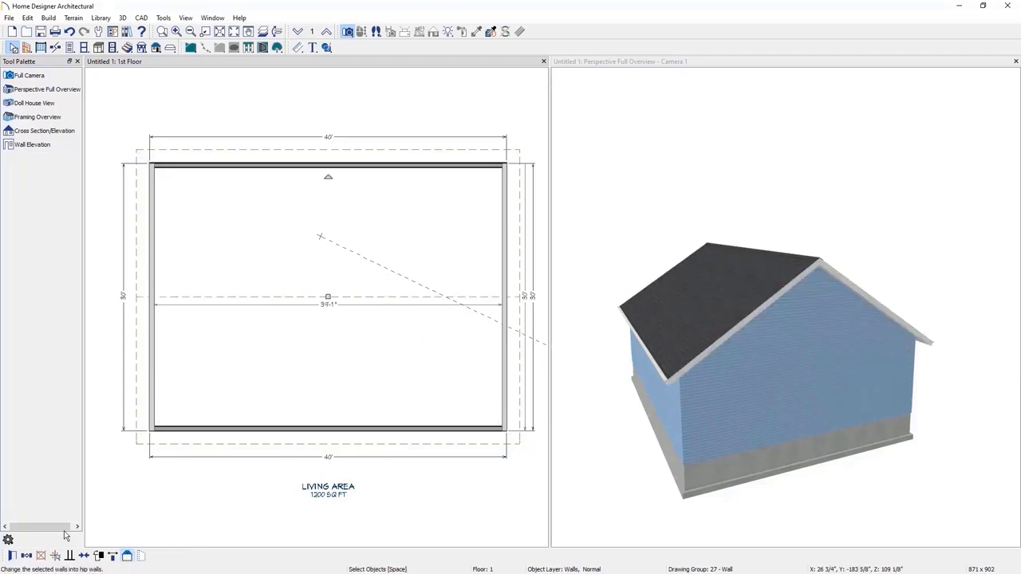
Build a second floor derived from the 1st floor plan, accepting the default floor and ceiling heights.
left_click(51, 18)
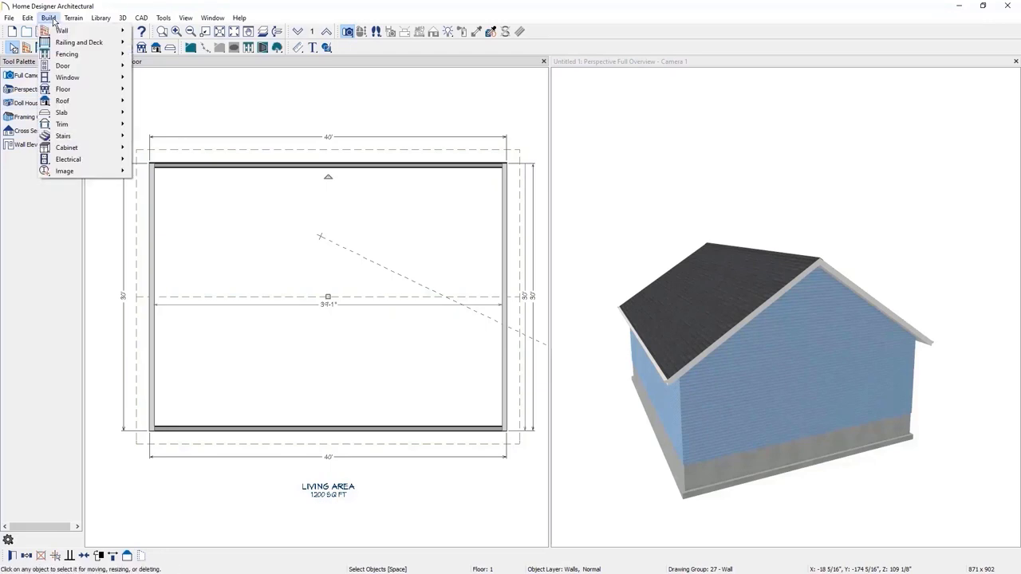
mouse_move(107, 92)
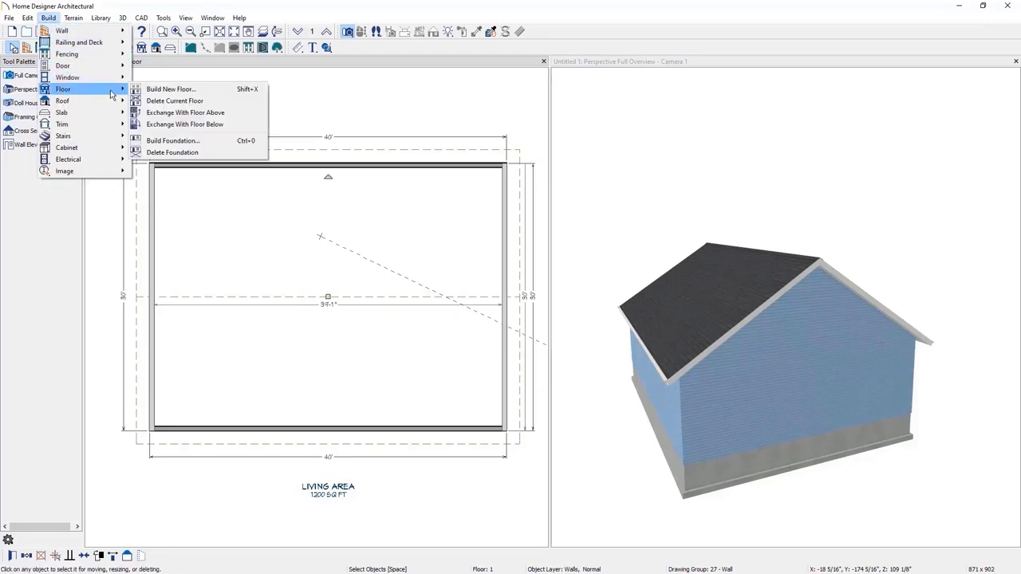
left_click(205, 90)
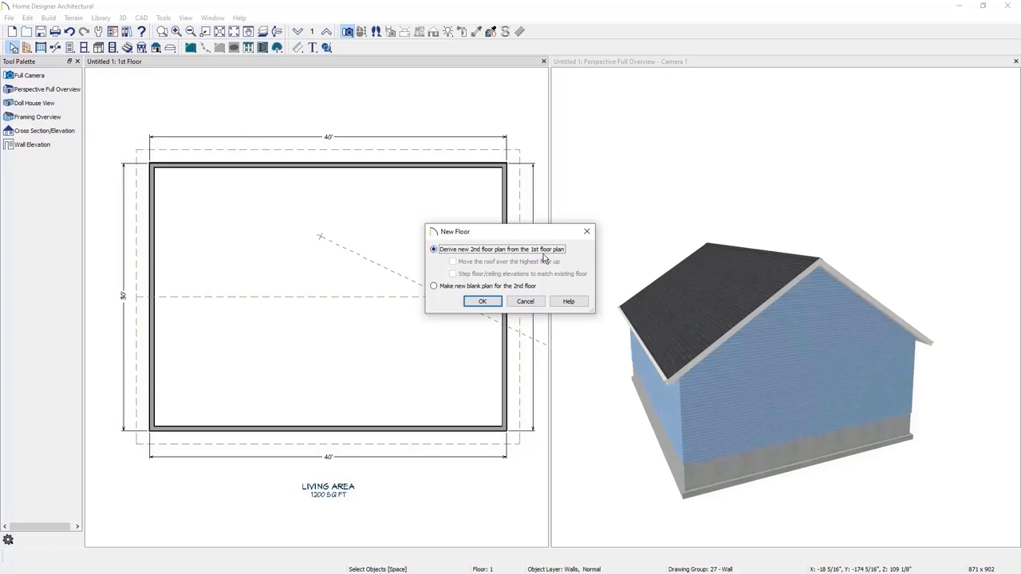
left_click(482, 302)
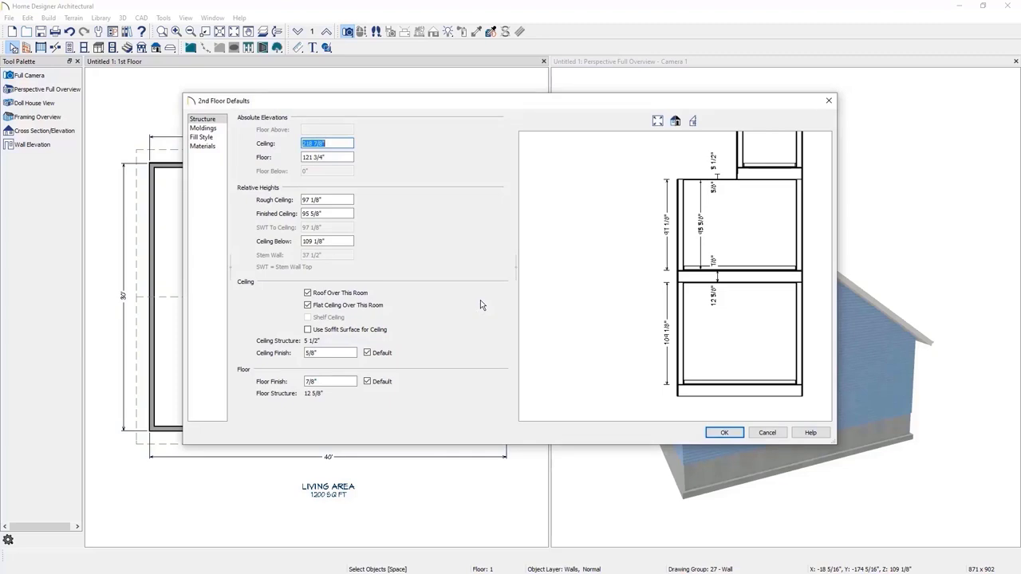
left_click(718, 433)
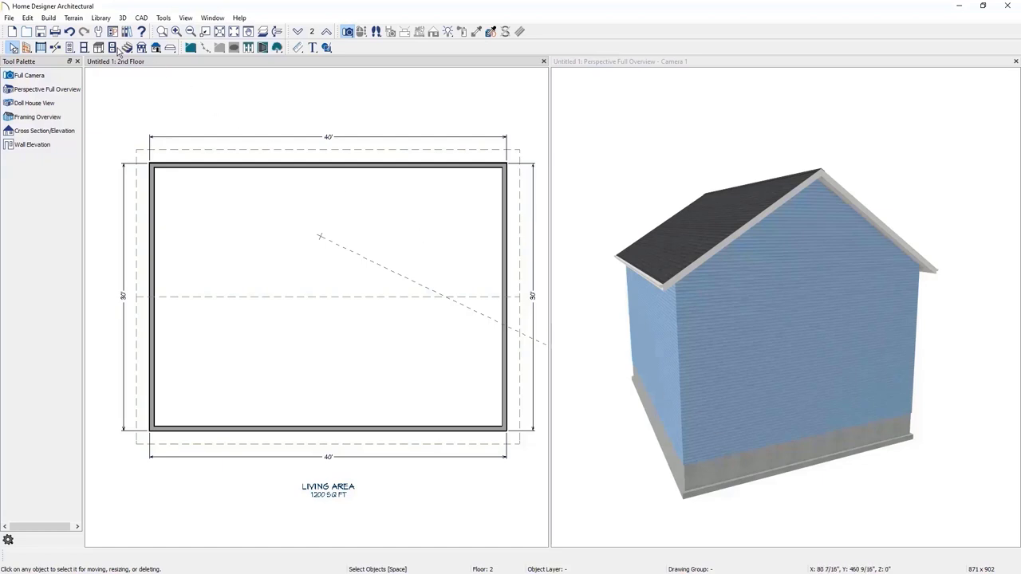
Set the automatic roof's pitch to 22 in 12 and rebuild it.
left_click(51, 18)
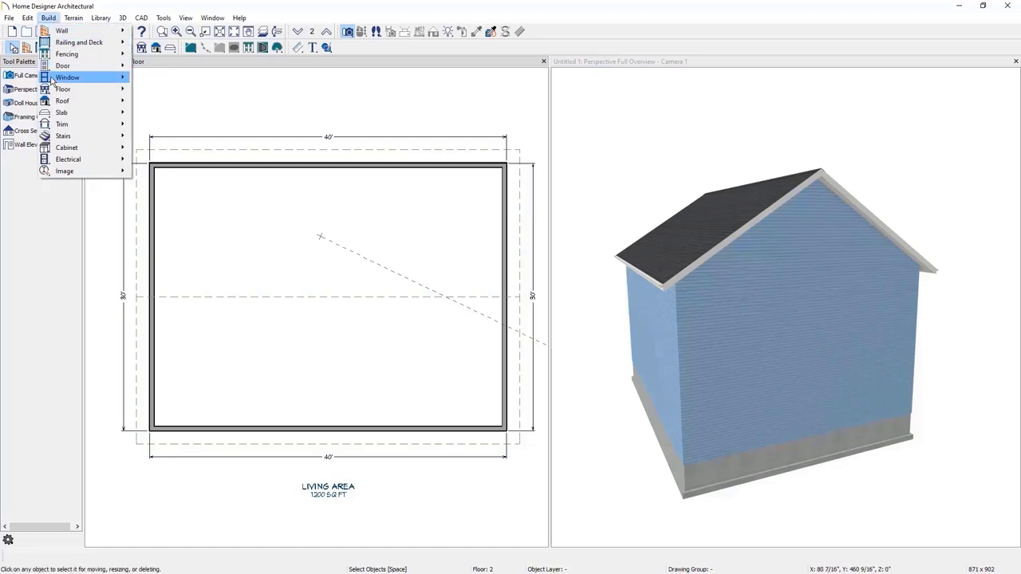
mouse_move(104, 102)
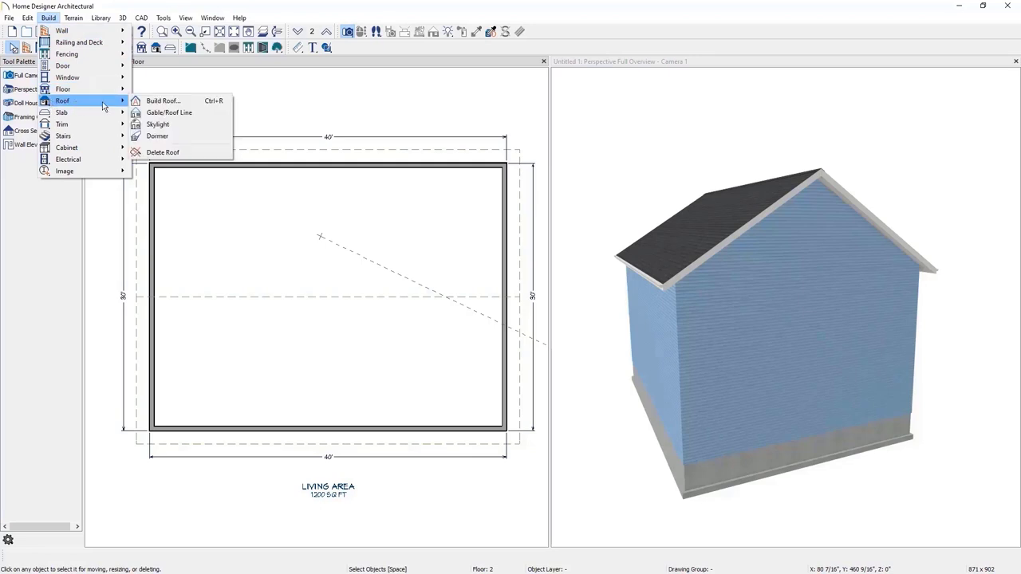
left_click(185, 102)
left_click(475, 122)
double_click(470, 121)
type("22")
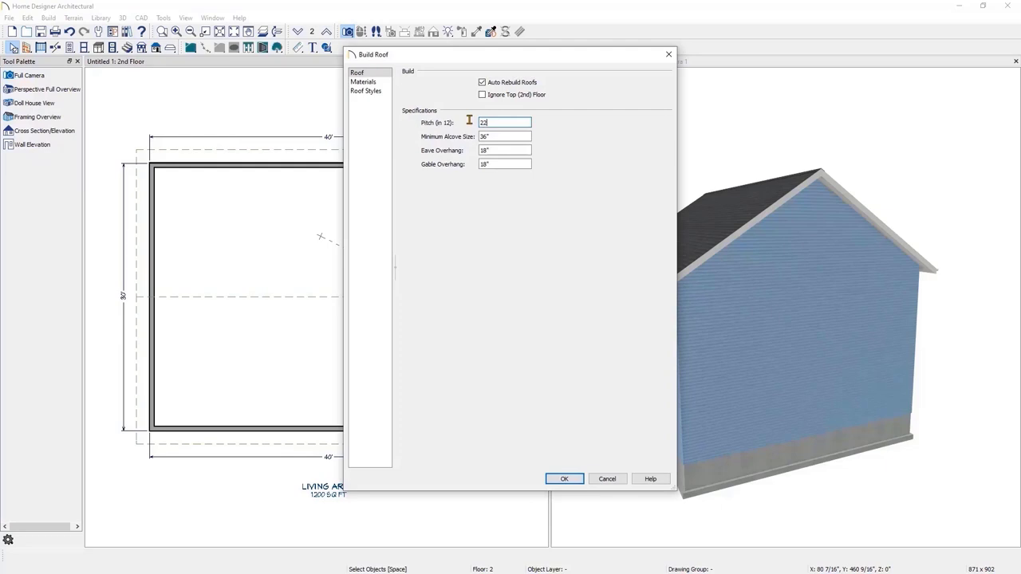
left_click(567, 479)
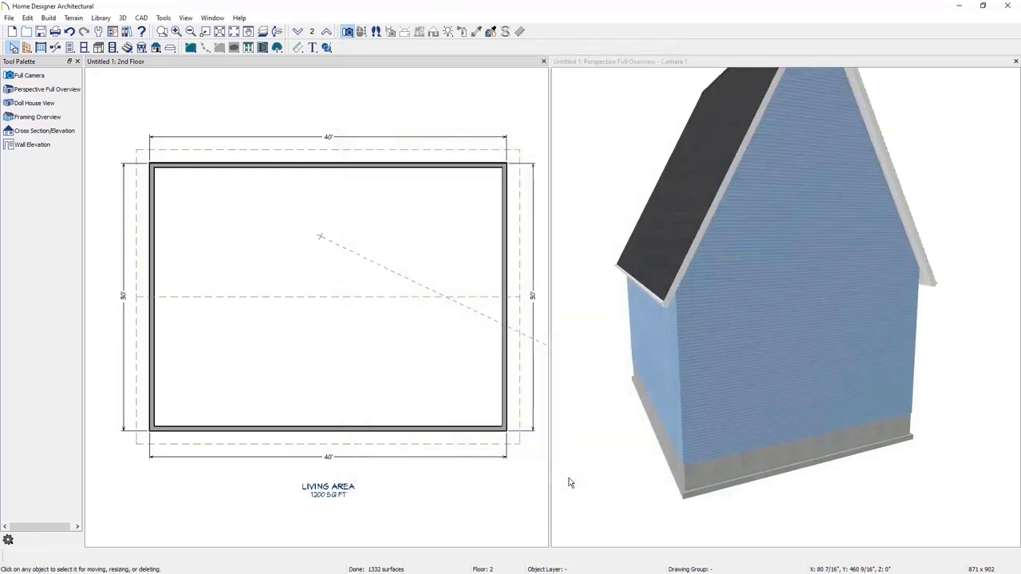
Bring the whole steep-roofed building into the 3D view and render it in the Glass House style.
middle_click_drag(828, 266, 812, 287)
left_click(812, 287)
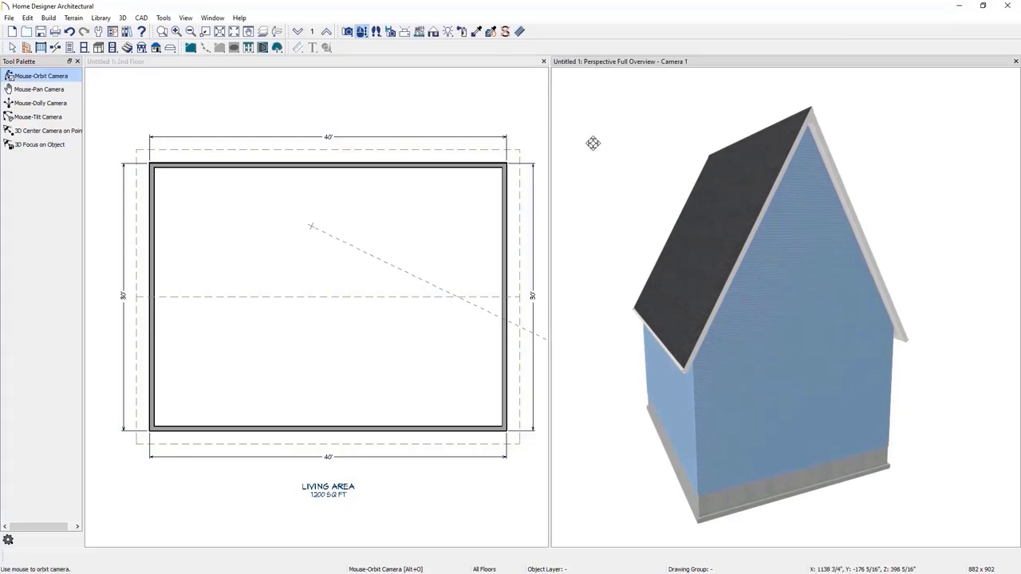
mouse_move(434, 34)
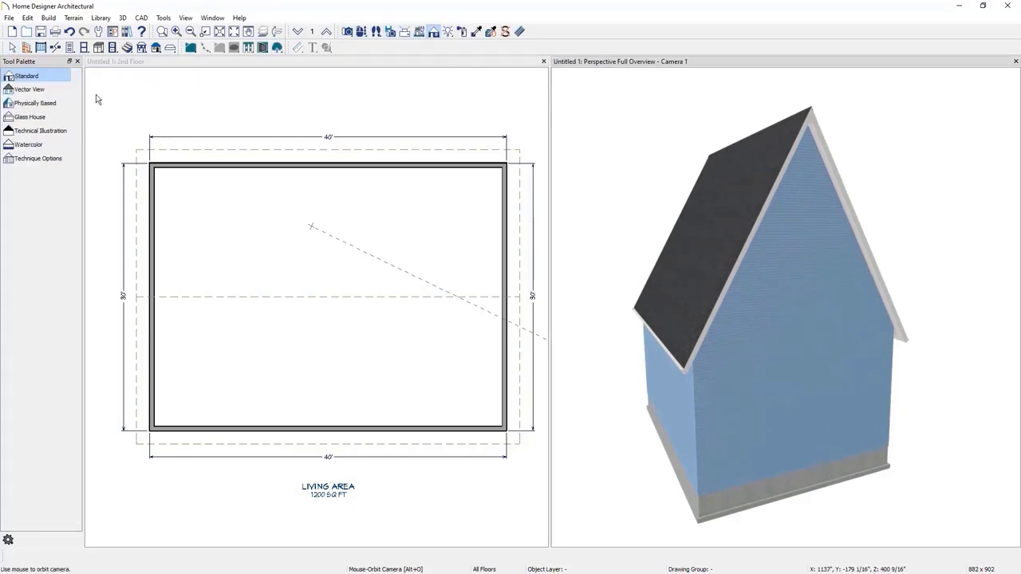
left_click(30, 118)
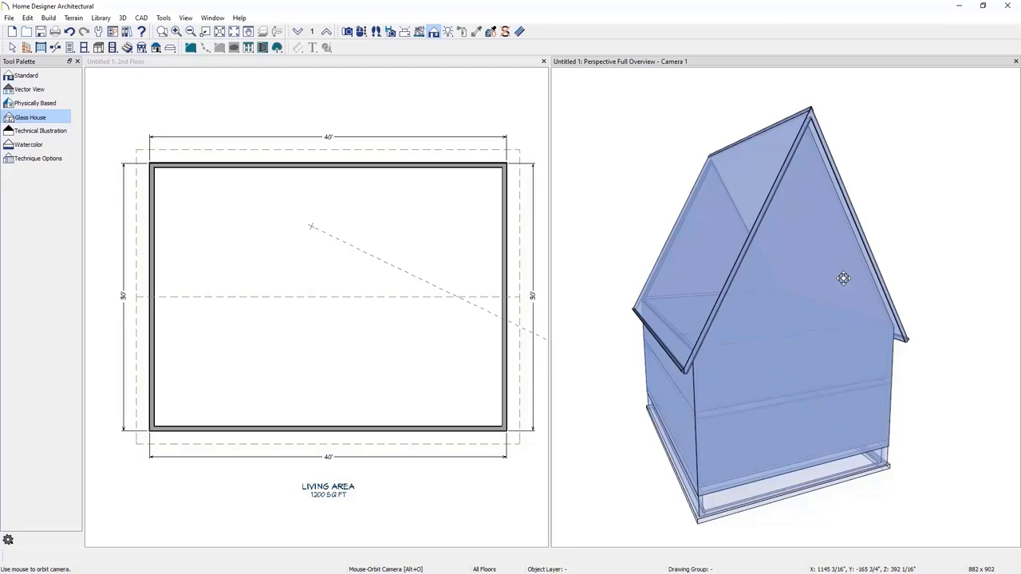
Rebuild the roof with the top (2nd) floor ignored.
key("ctrl+r")
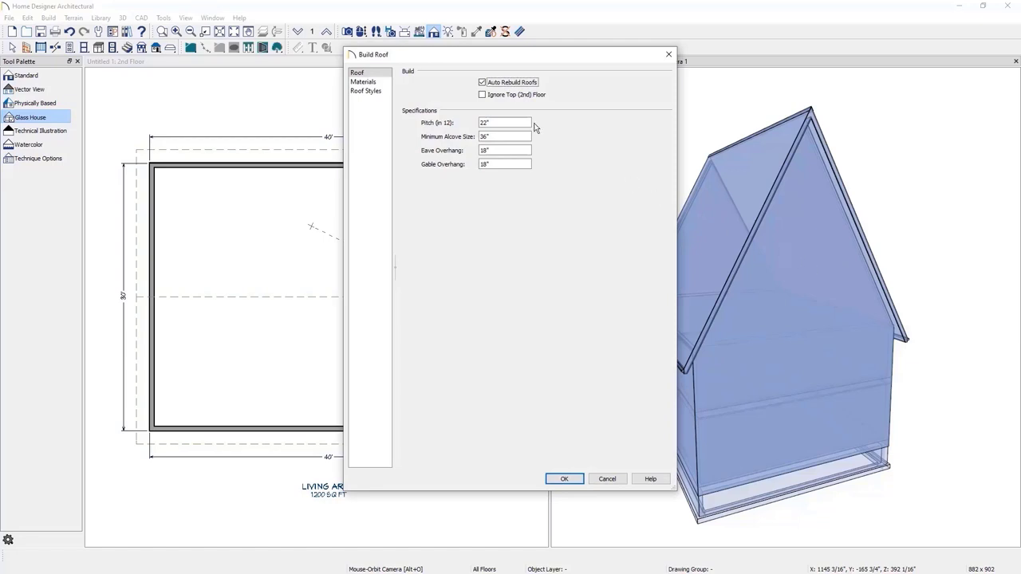
left_click(524, 96)
left_click(558, 479)
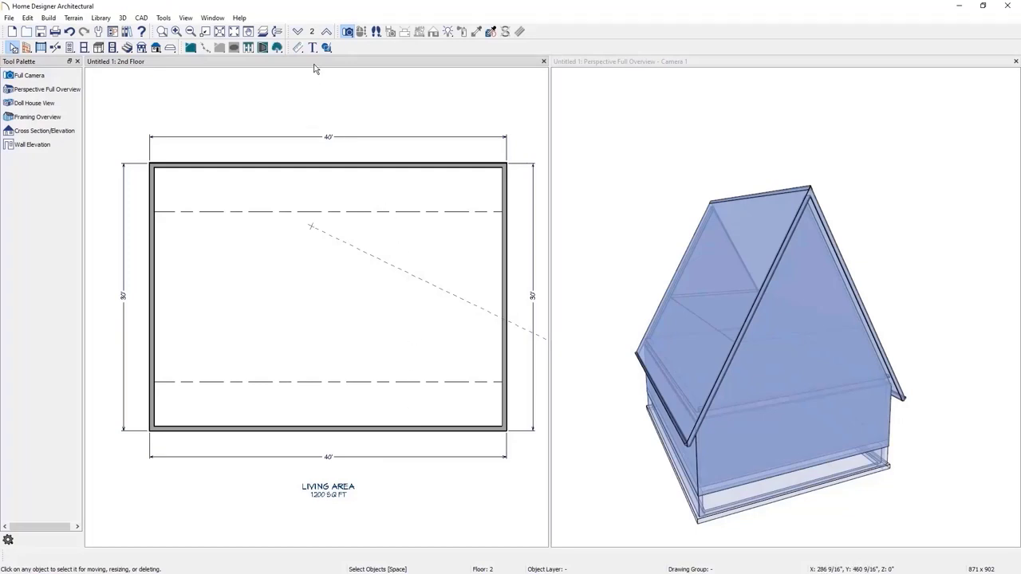
Set the first-floor room's rough ceiling height to 6" so the roof drops close to the foundation.
left_click(298, 33)
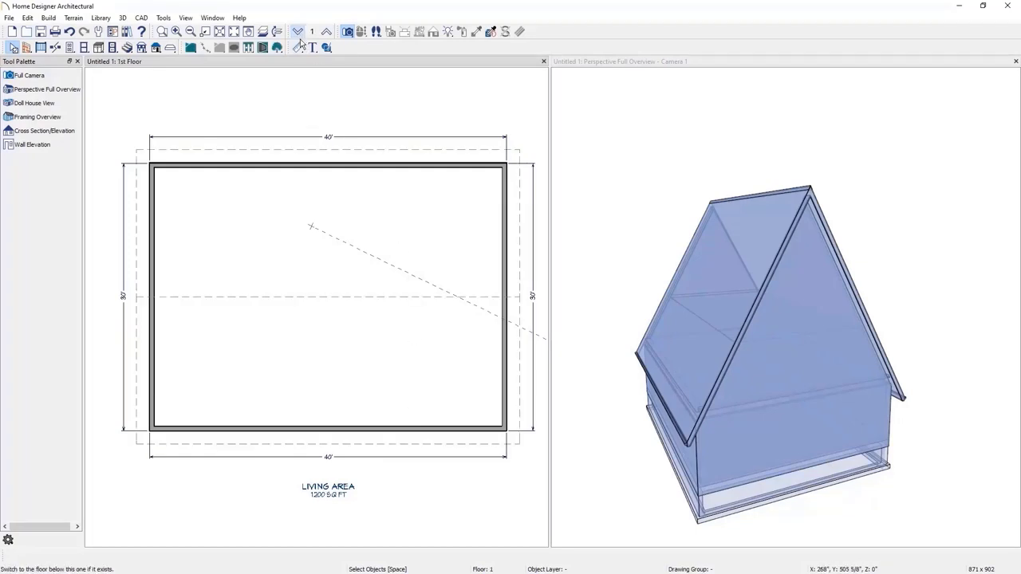
left_click(341, 354)
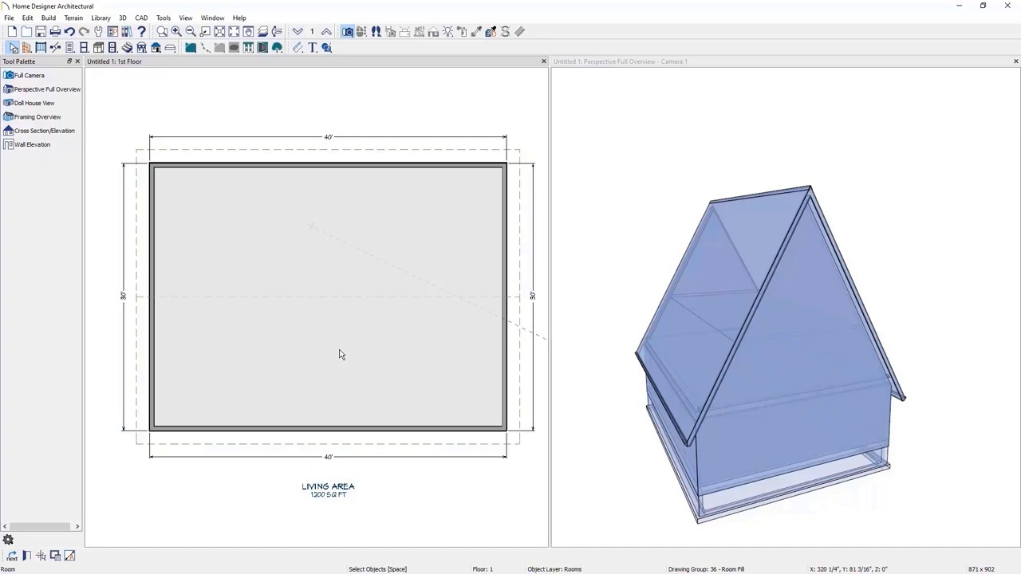
double_click(339, 354)
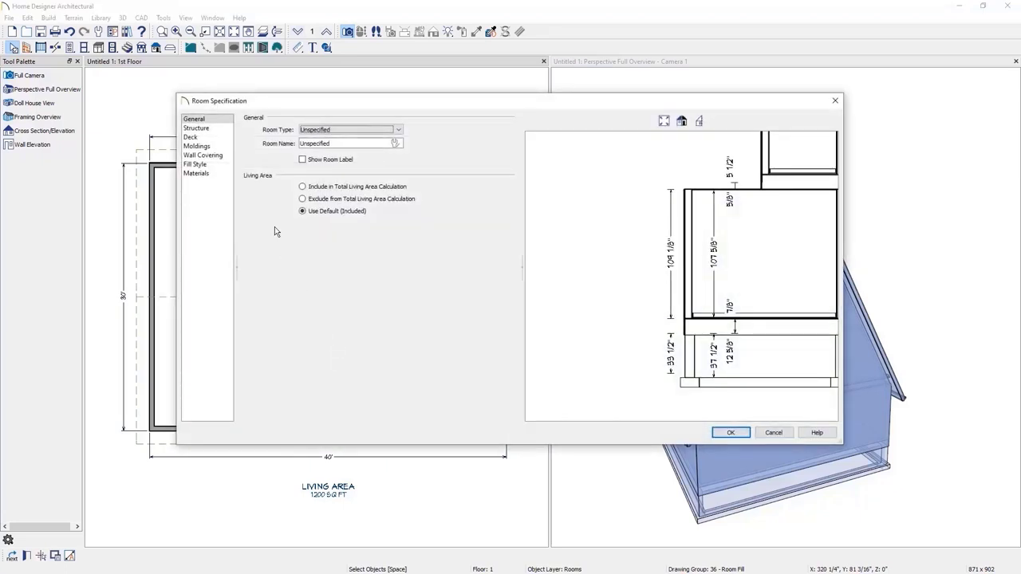
left_click(216, 130)
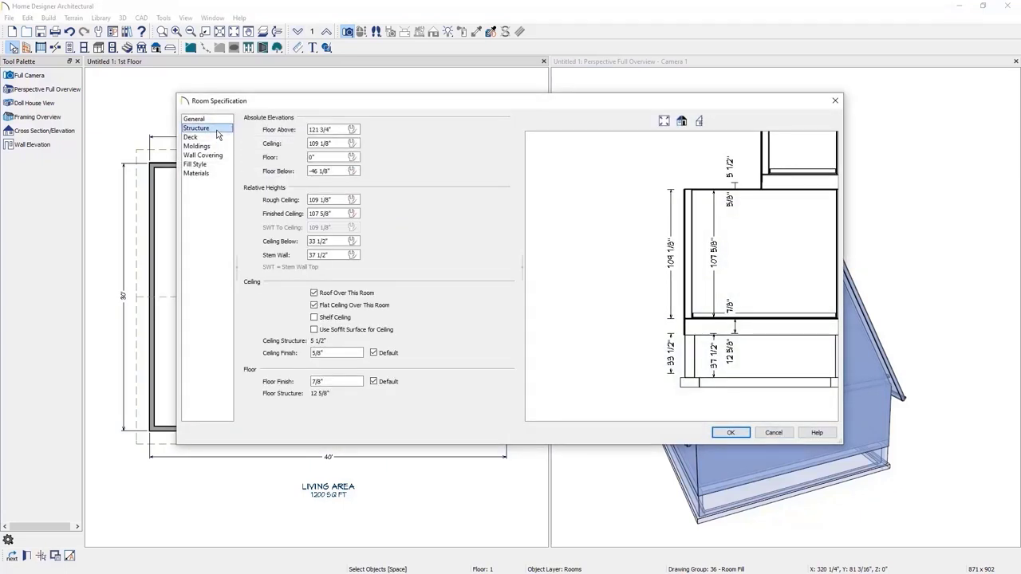
left_click_drag(330, 199, 283, 187)
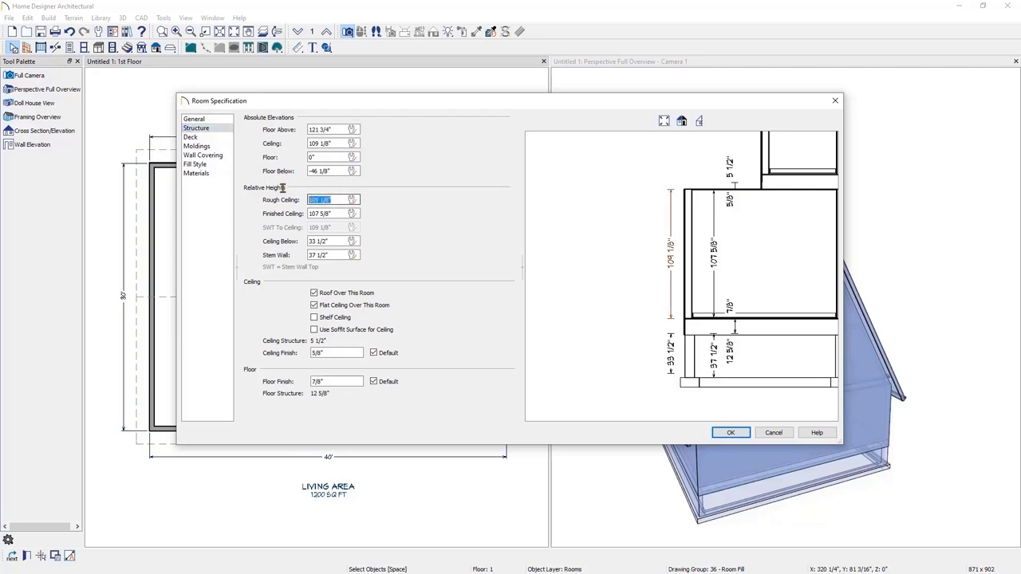
type("6")
key("Tab")
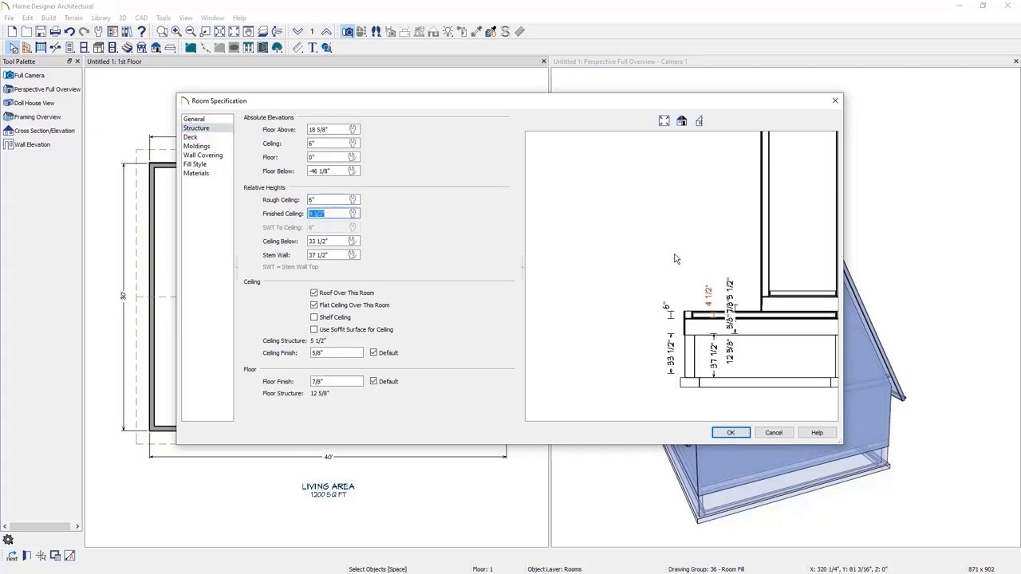
left_click(740, 433)
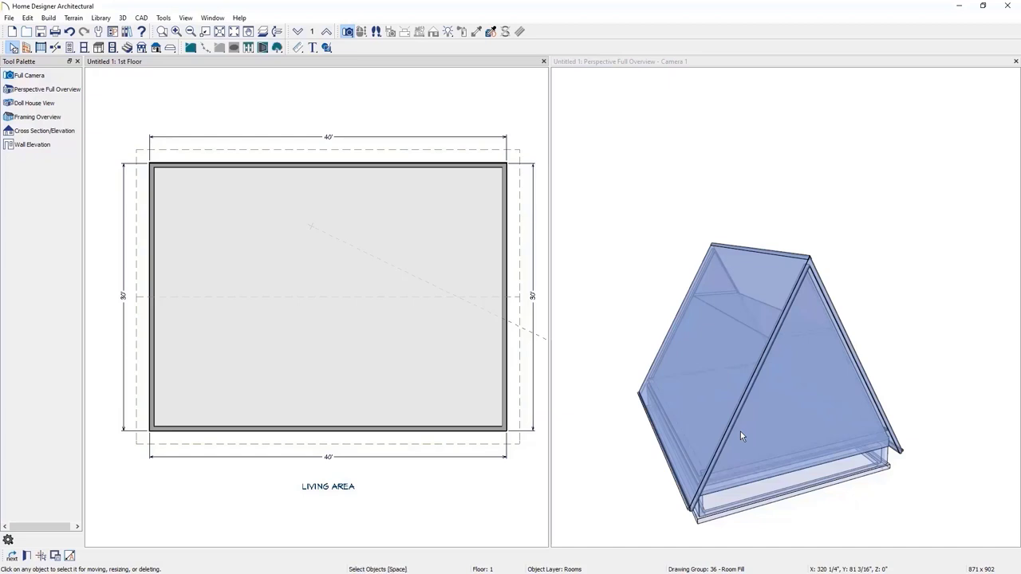
Turn off automatic roof rebuilding in the roof settings.
double_click(740, 431)
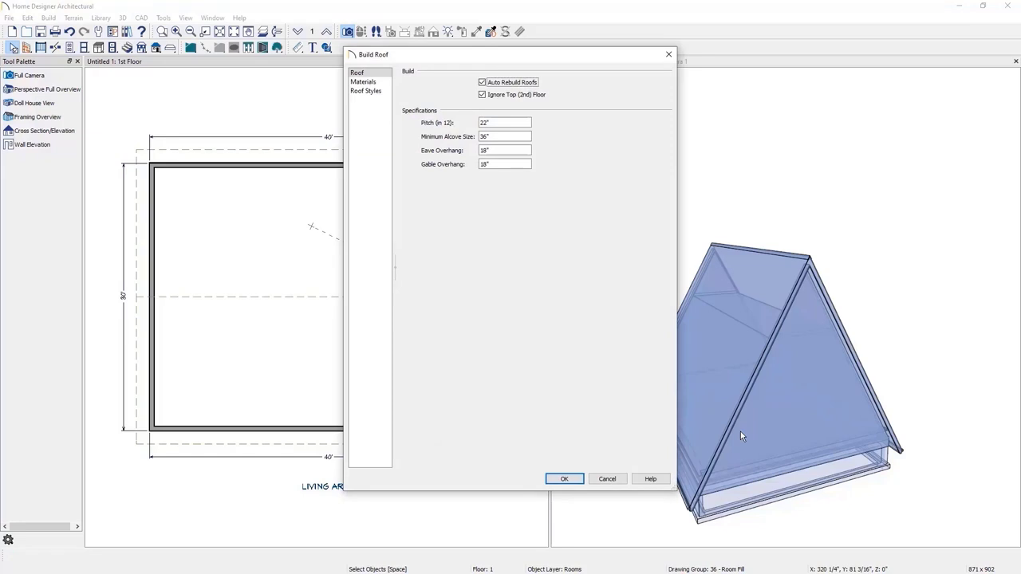
left_click(518, 86)
left_click(563, 480)
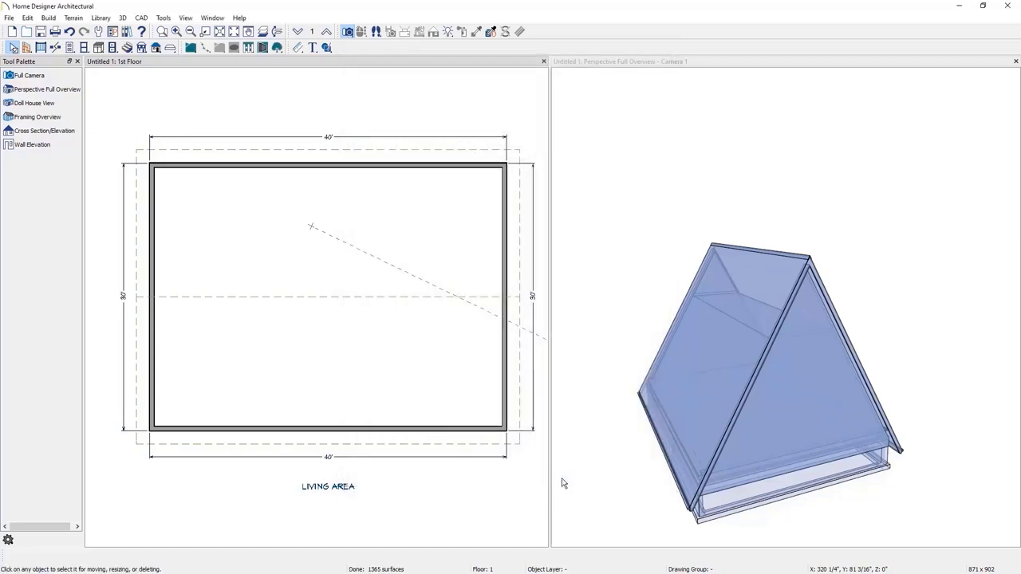
Reset the first-floor room's rough ceiling height to its default of 109 1/8".
double_click(383, 366)
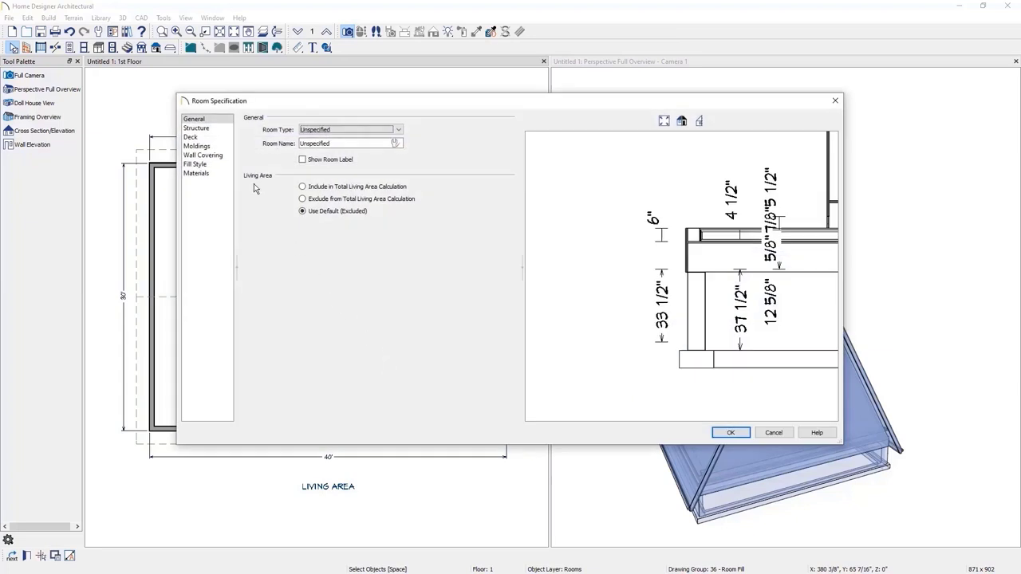
left_click(220, 132)
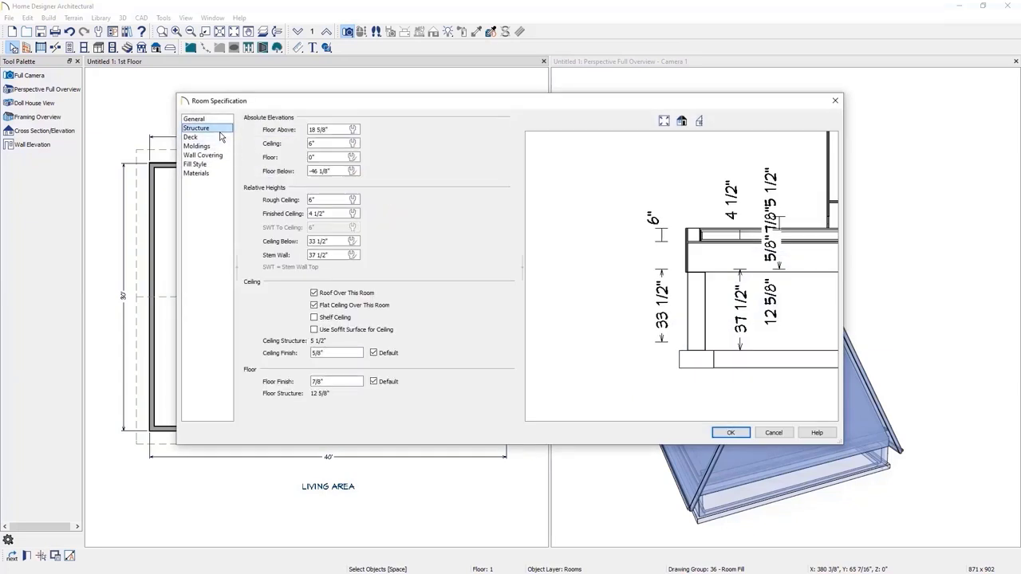
left_click(354, 200)
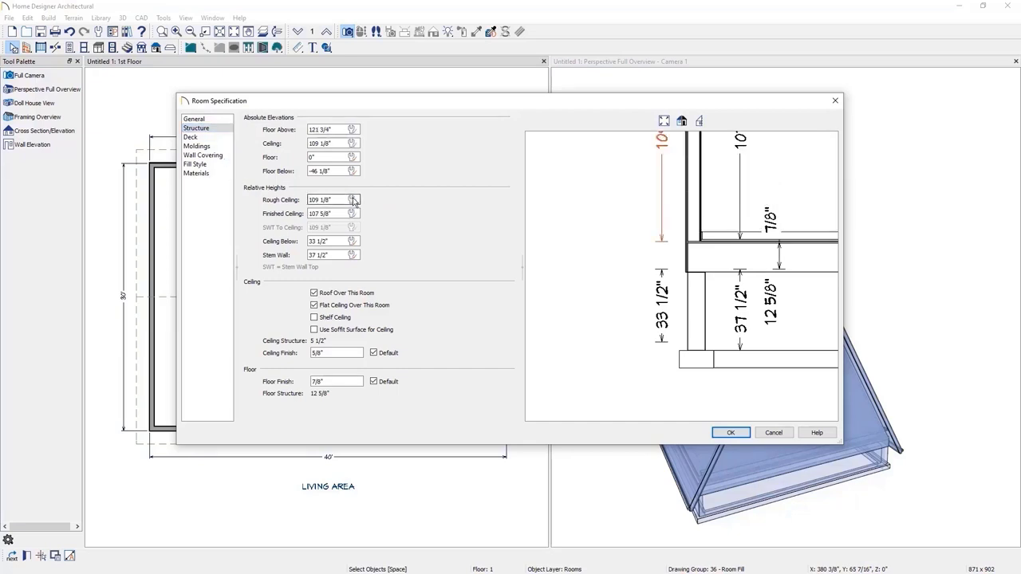
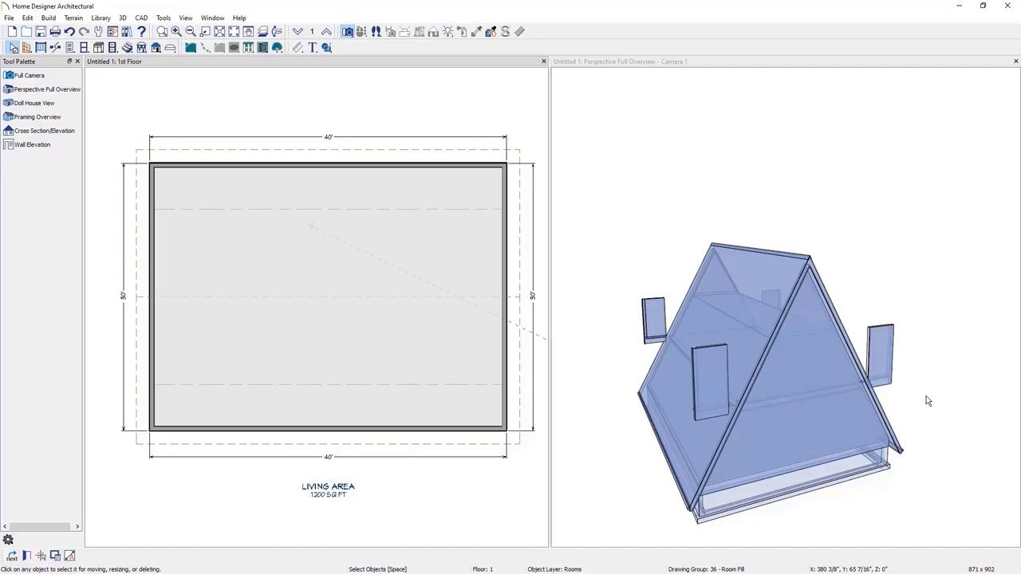
left_click(366, 69)
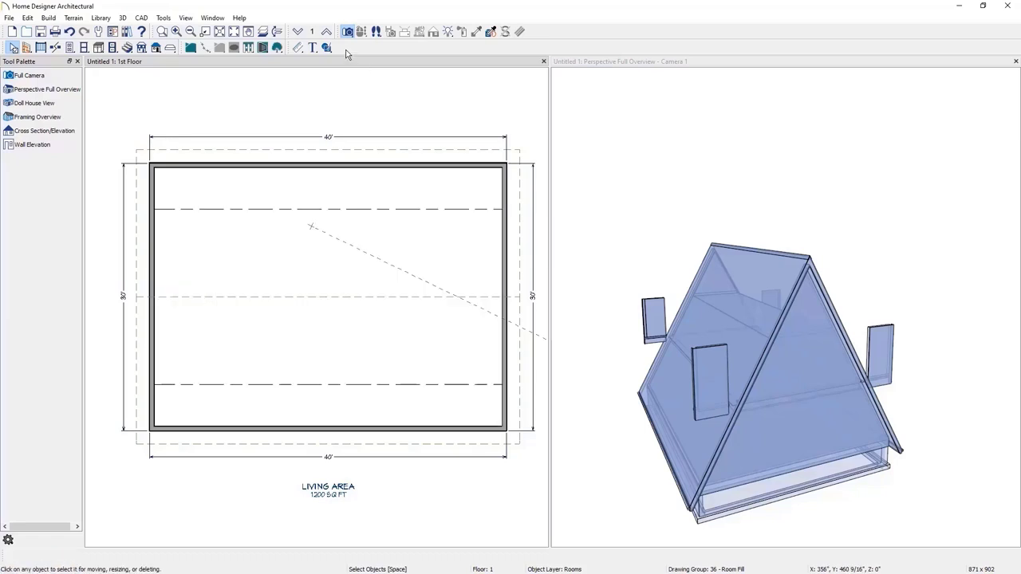
Go up to the second floor and turn on the reference display to show the first floor beneath it.
left_click(326, 31)
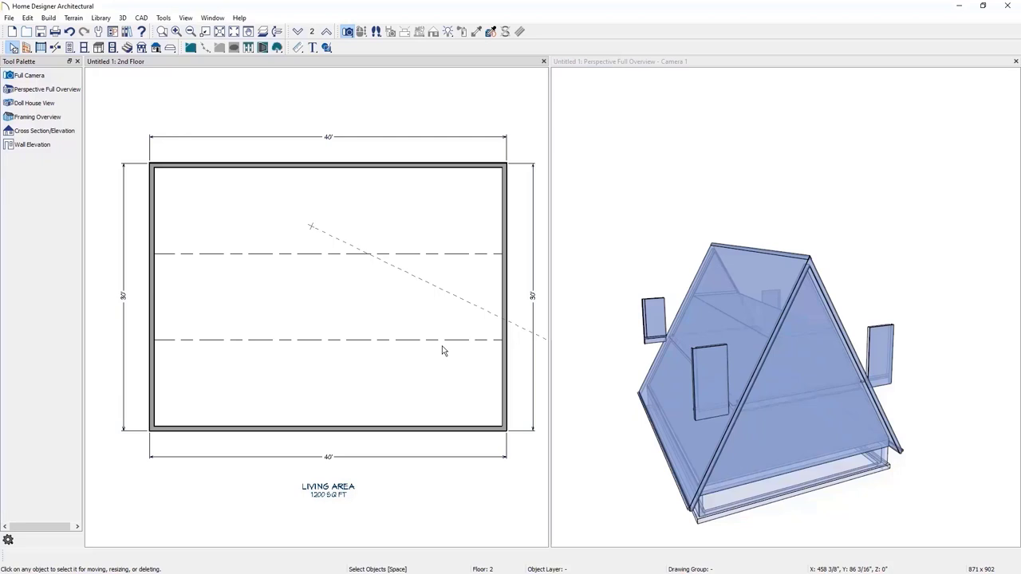
left_click(162, 18)
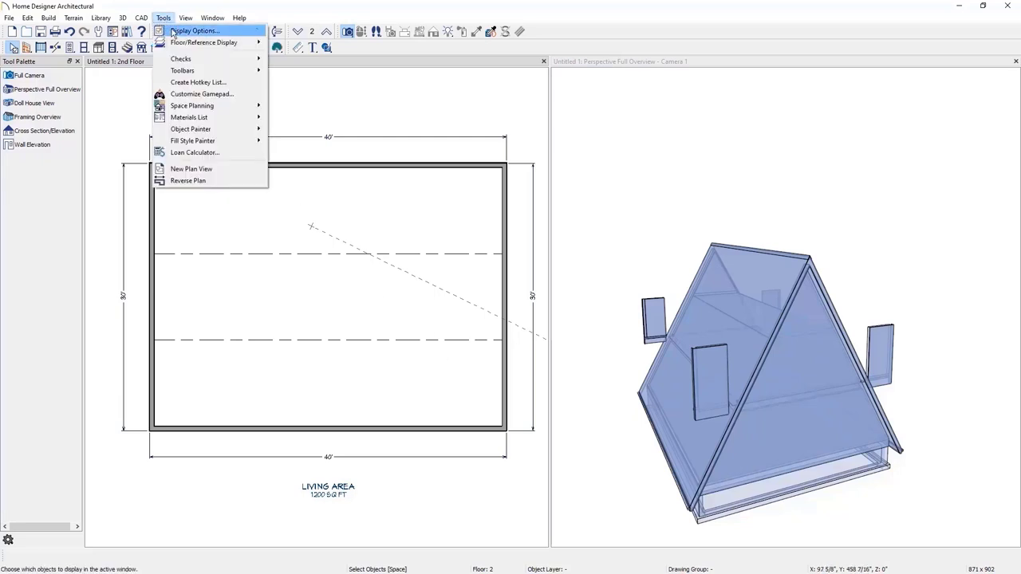
mouse_move(242, 40)
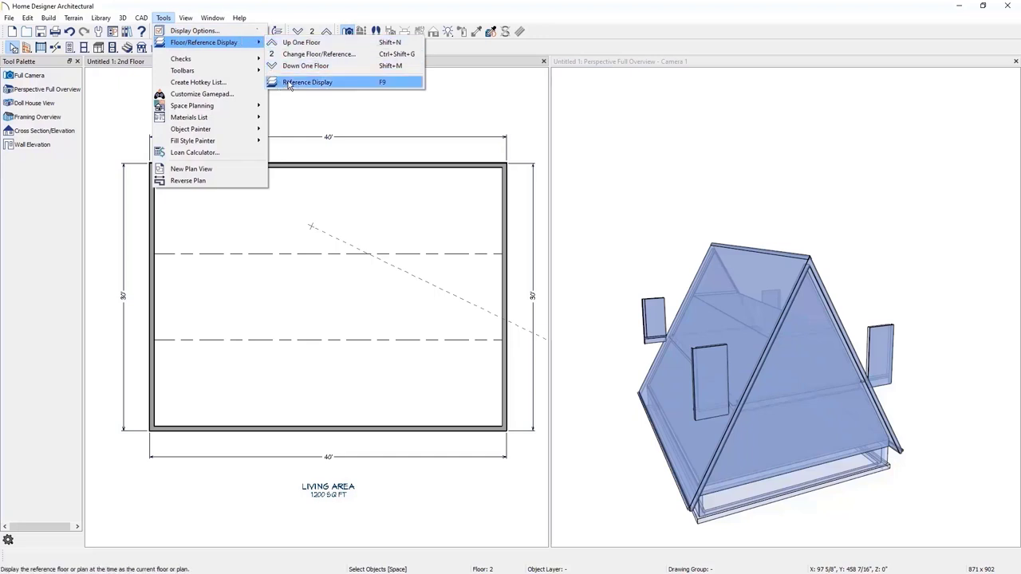
left_click(348, 83)
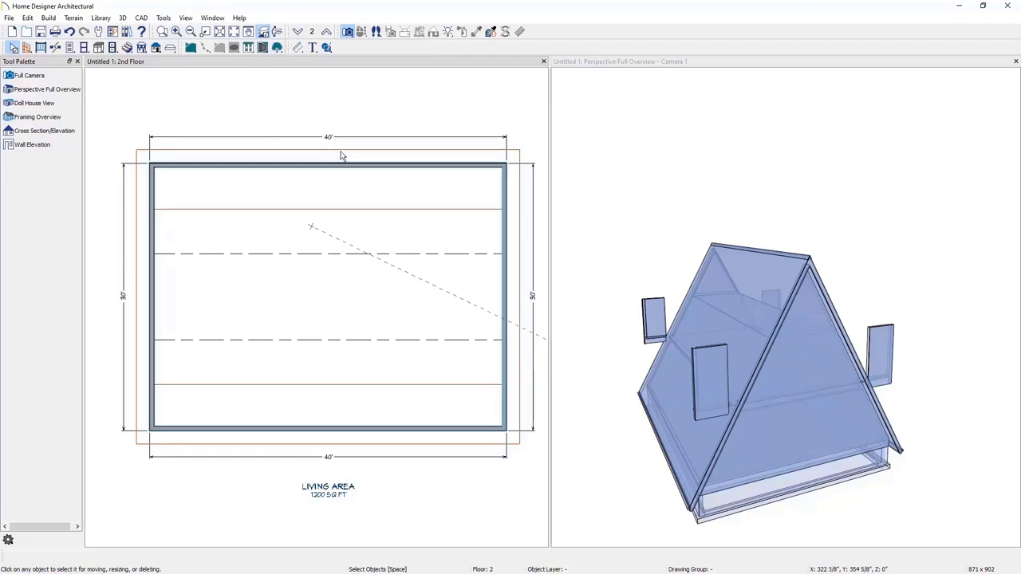
Move the second floor's two 40' walls inward onto the first floor's reference ceiling lines, making the floor about 20'-1" deep.
left_click(327, 163)
left_click_drag(327, 163, 324, 206)
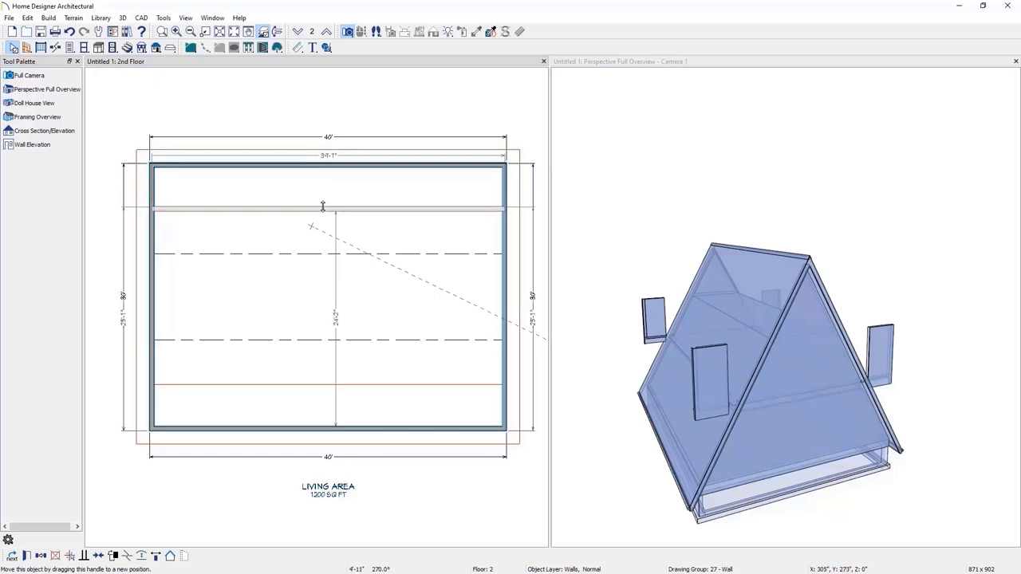
left_click(327, 428)
left_click_drag(327, 428, 327, 387)
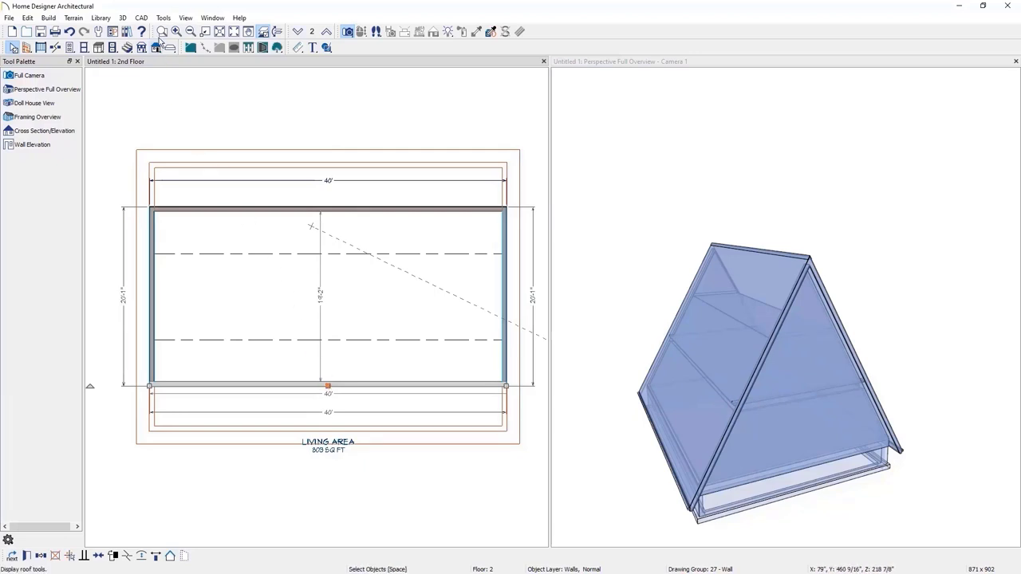
Turn off the reference floor display in the second-floor plan.
left_click(164, 17)
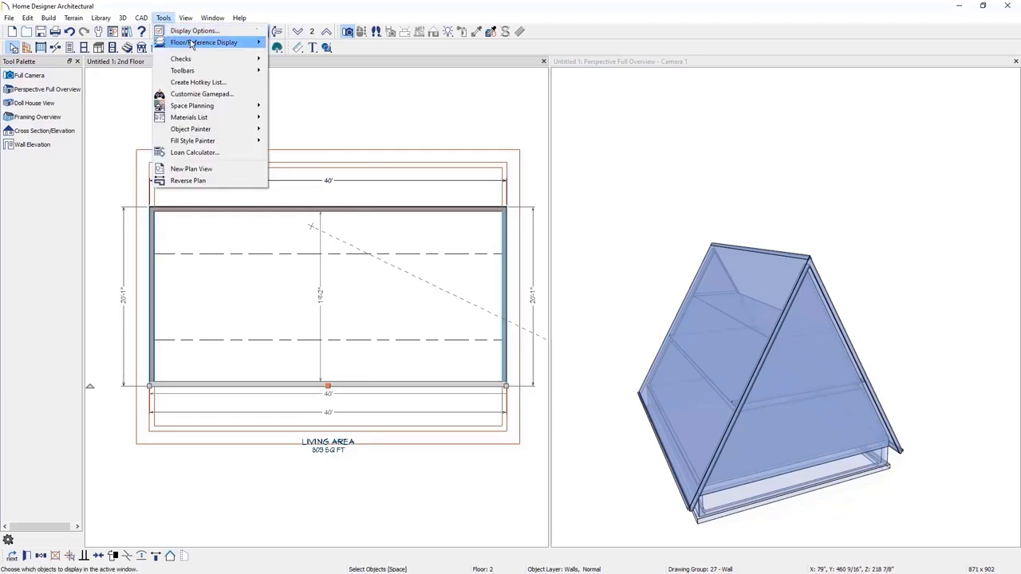
mouse_move(183, 42)
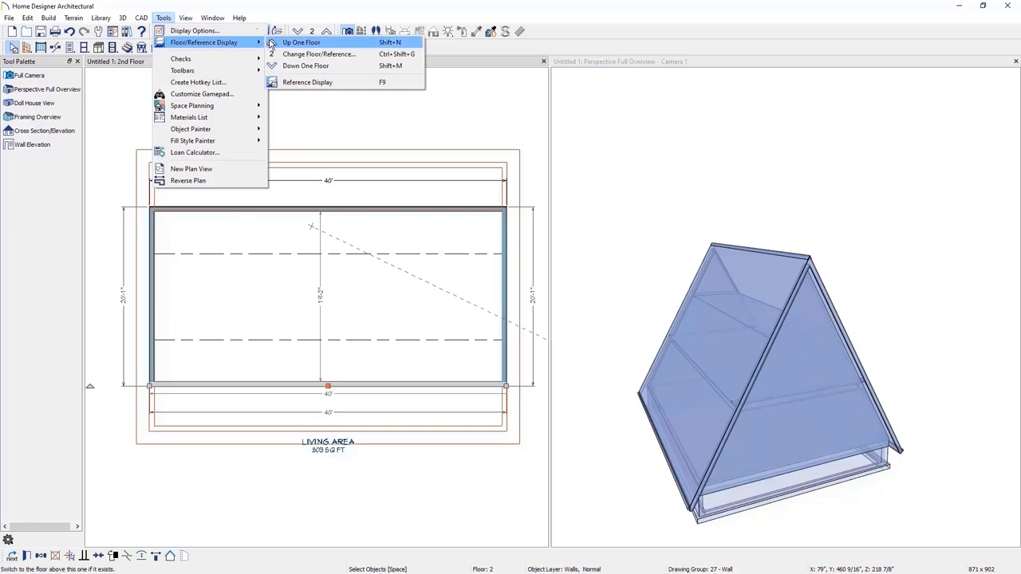
left_click(345, 84)
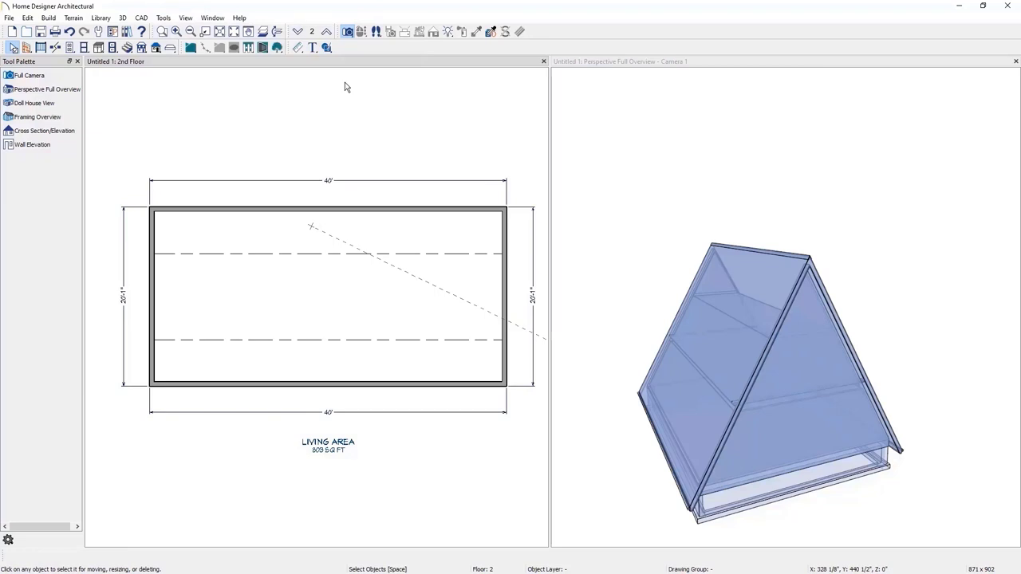
Remove the flat ceiling over the second-floor room so that its ceiling follows the roof planes.
left_click(339, 303)
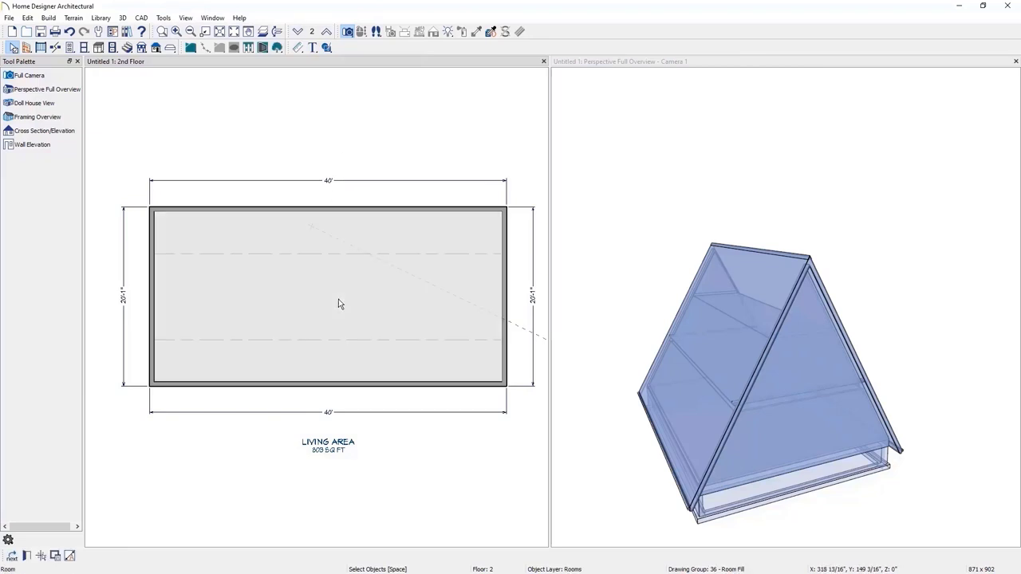
double_click(338, 303)
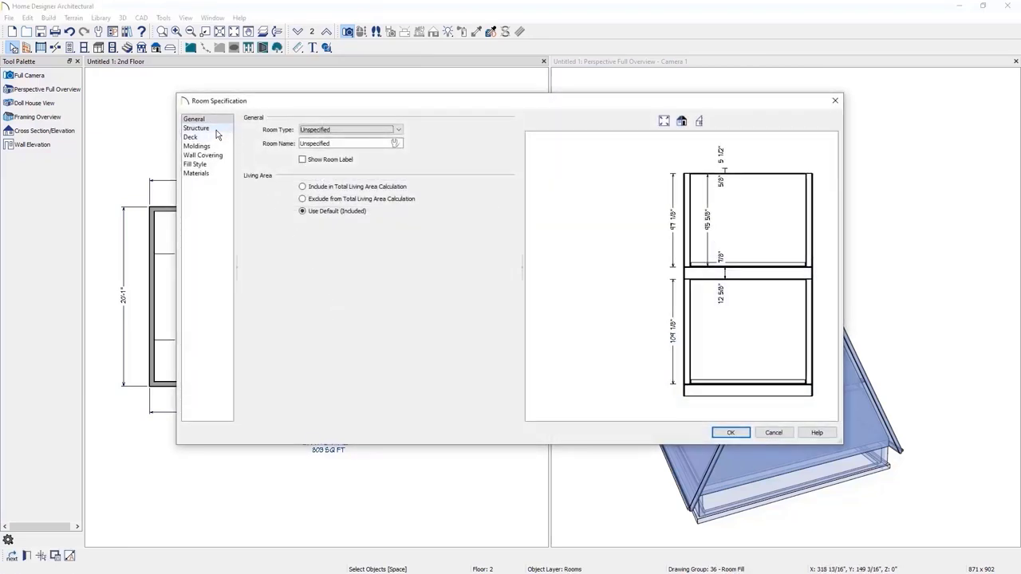
left_click(197, 129)
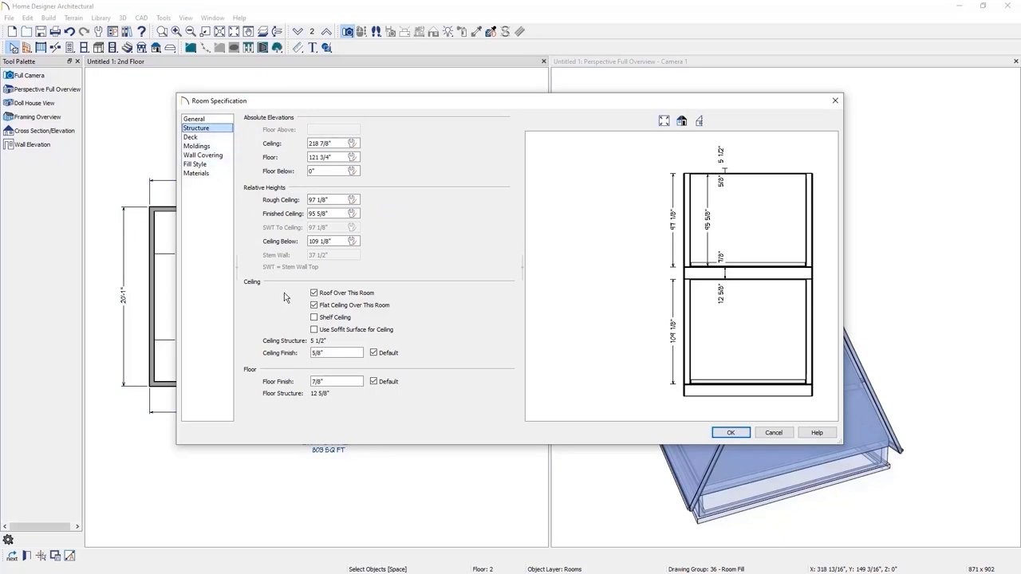
left_click(369, 311)
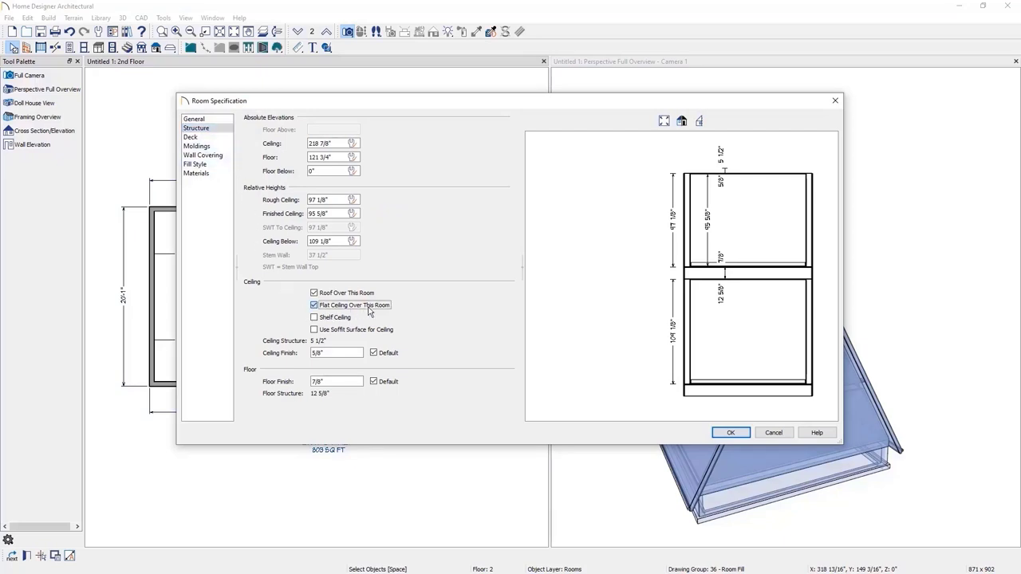
left_click(727, 432)
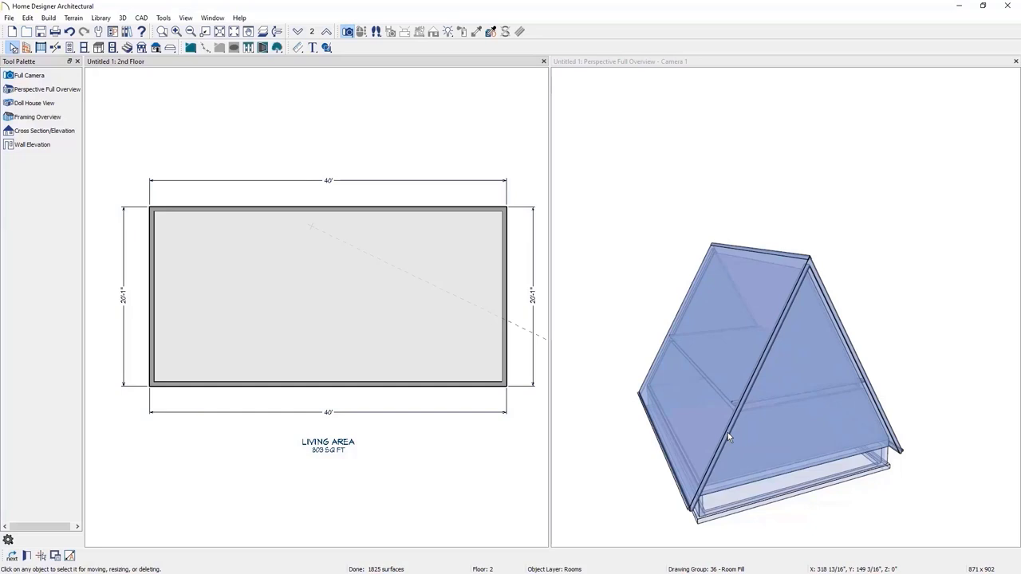
Draw a straight railing about 19' long across the second floor between the two long walls, dividing the room in two.
left_click(41, 47)
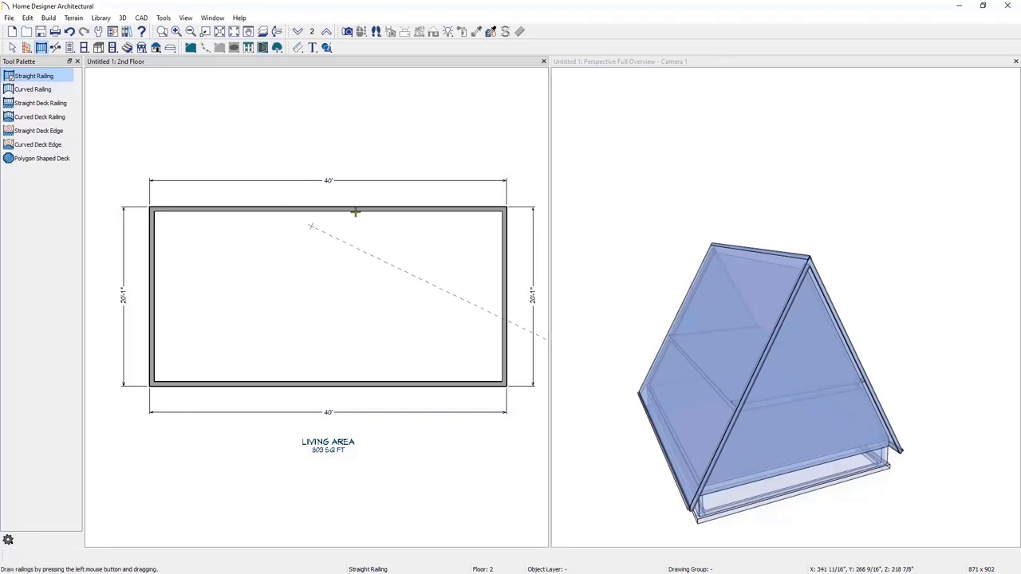
left_click_drag(355, 219, 360, 380)
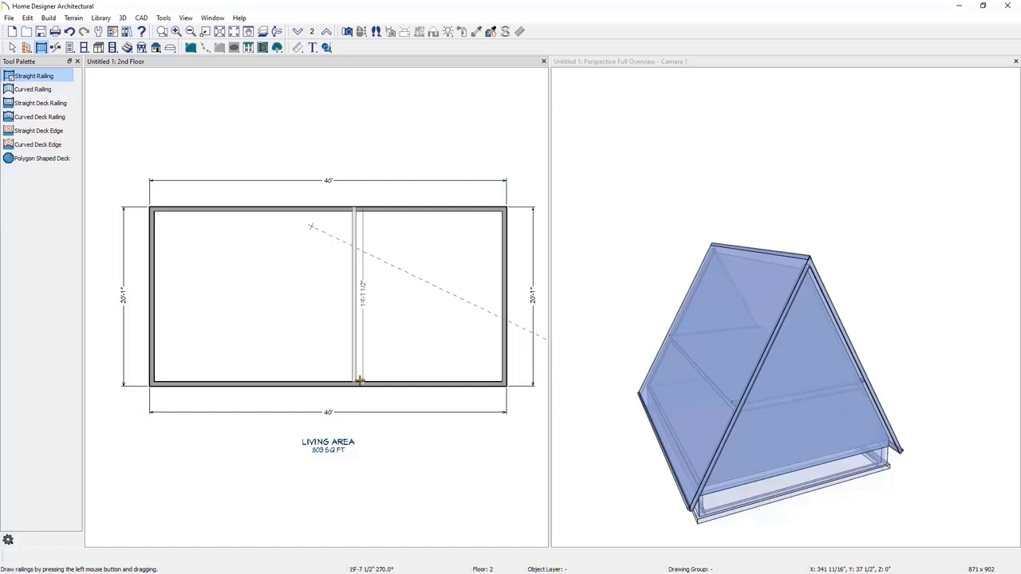
left_click_drag(359, 381, 359, 381)
key("space")
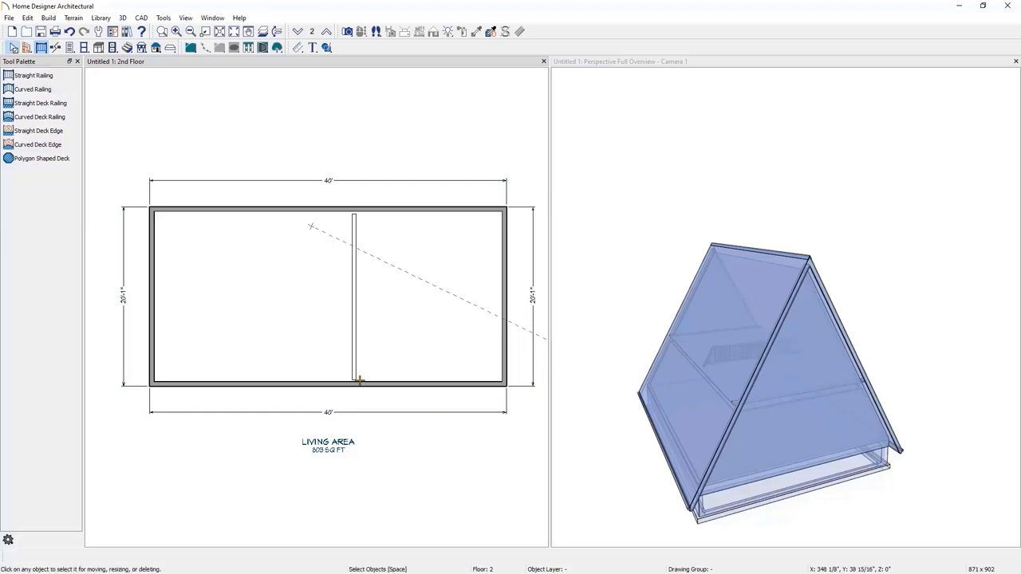
Set the smaller second-floor room beside the railing to the Open Below room type and remove its flat ceiling.
double_click(399, 346)
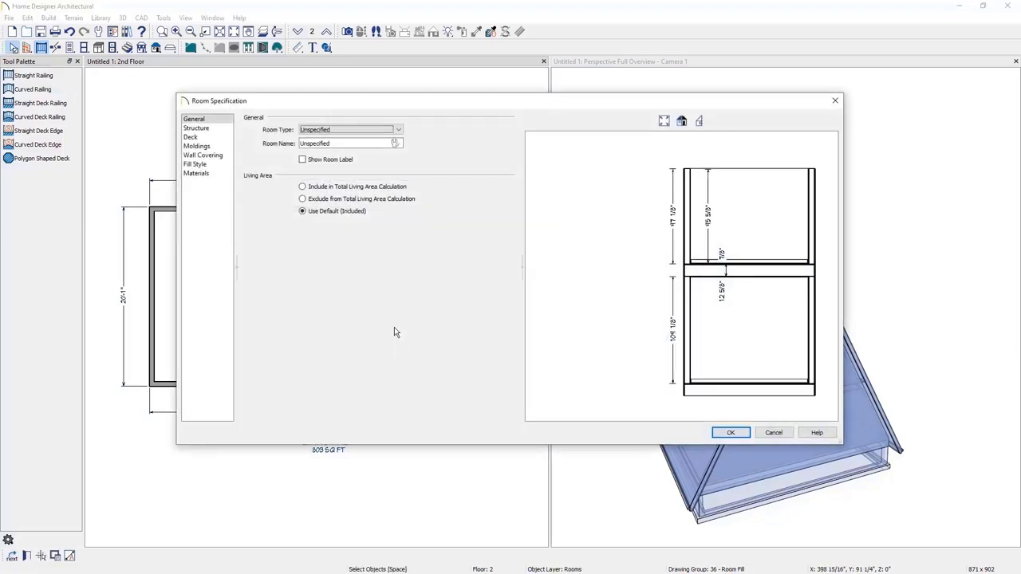
left_click(389, 130)
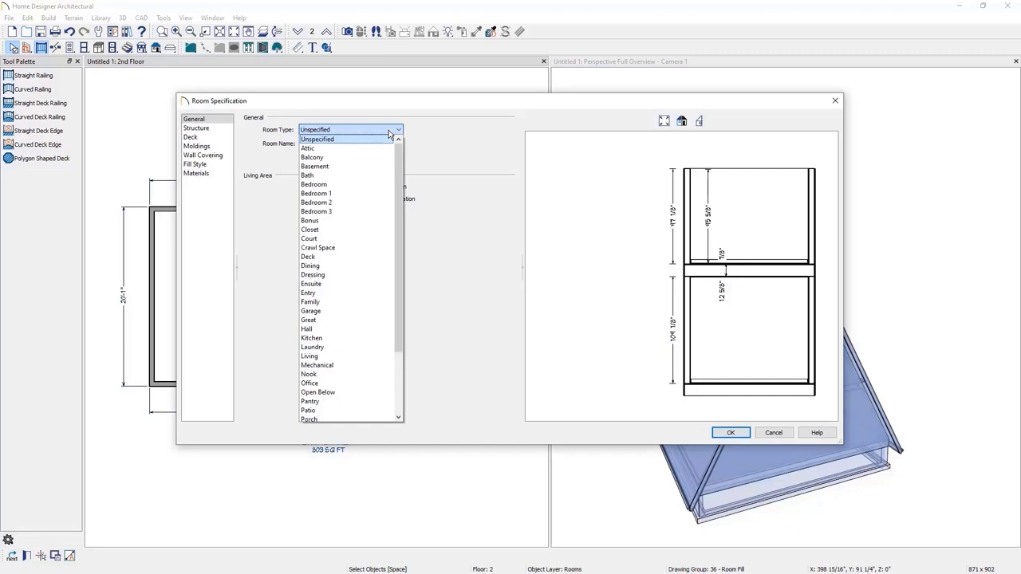
left_click(365, 392)
left_click(227, 130)
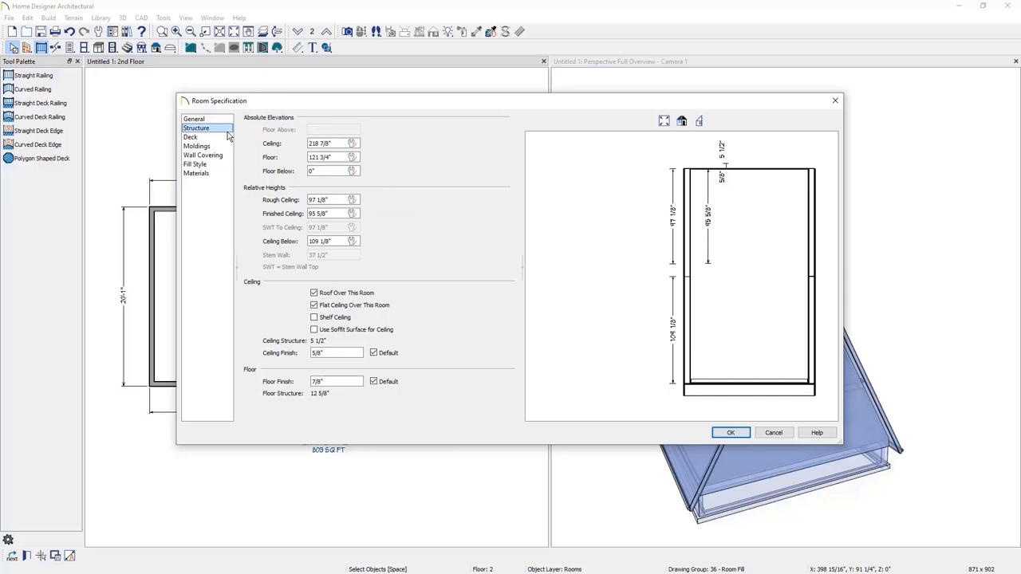
left_click(355, 309)
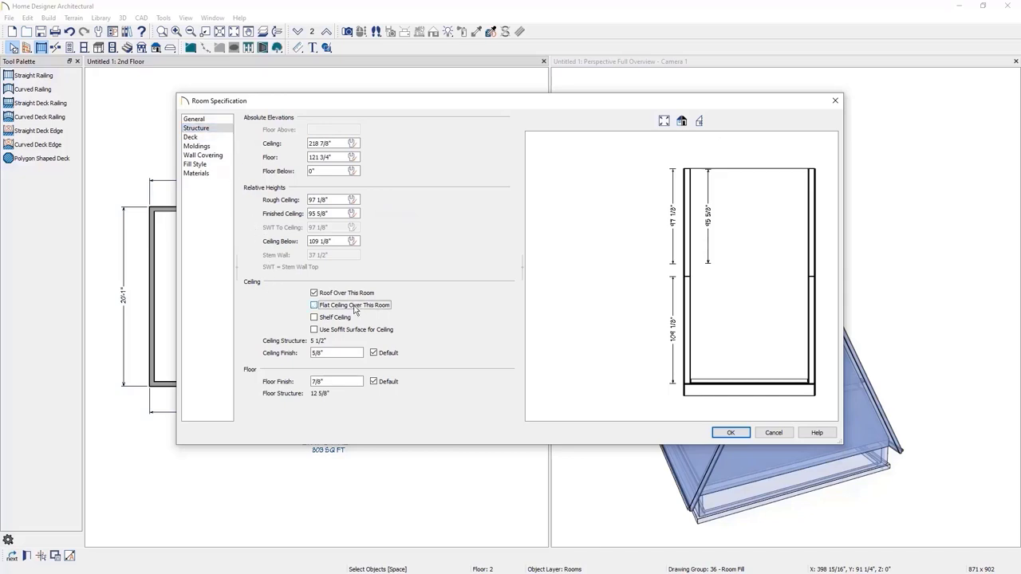
left_click(726, 435)
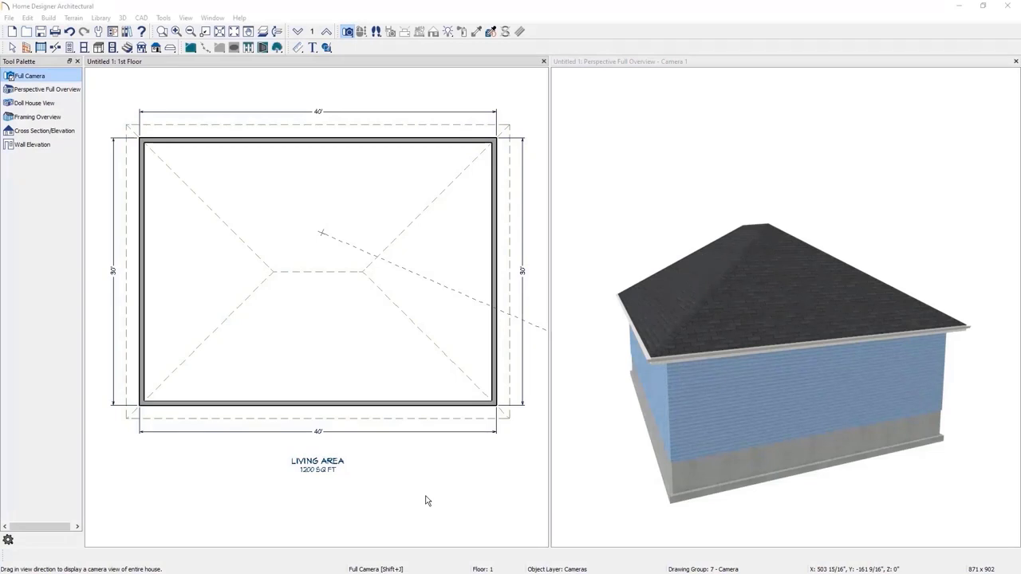
Build a second floor on the hip-roofed building, derived from the first floor plan and with the default floor settings.
left_click(51, 18)
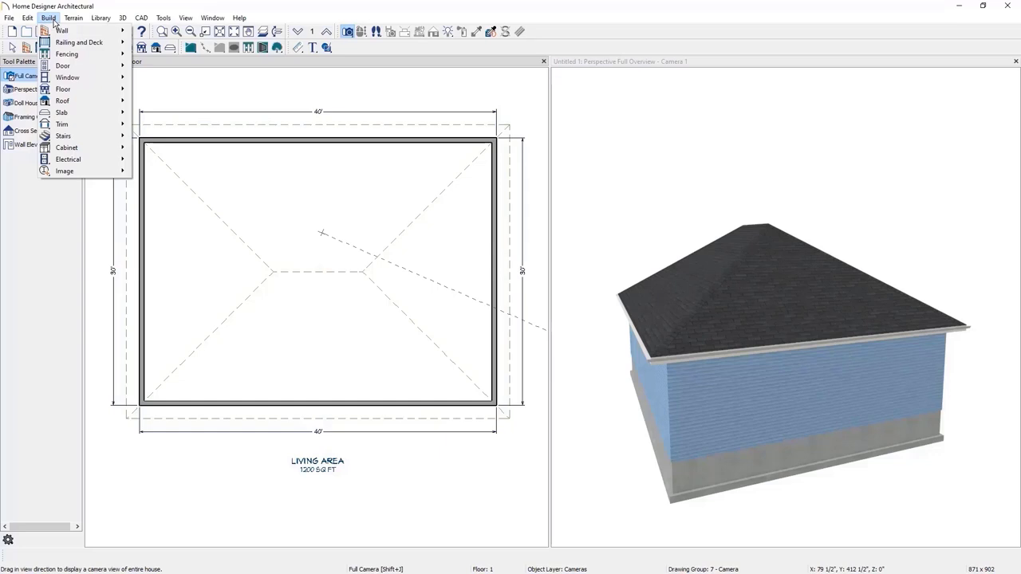
mouse_move(131, 92)
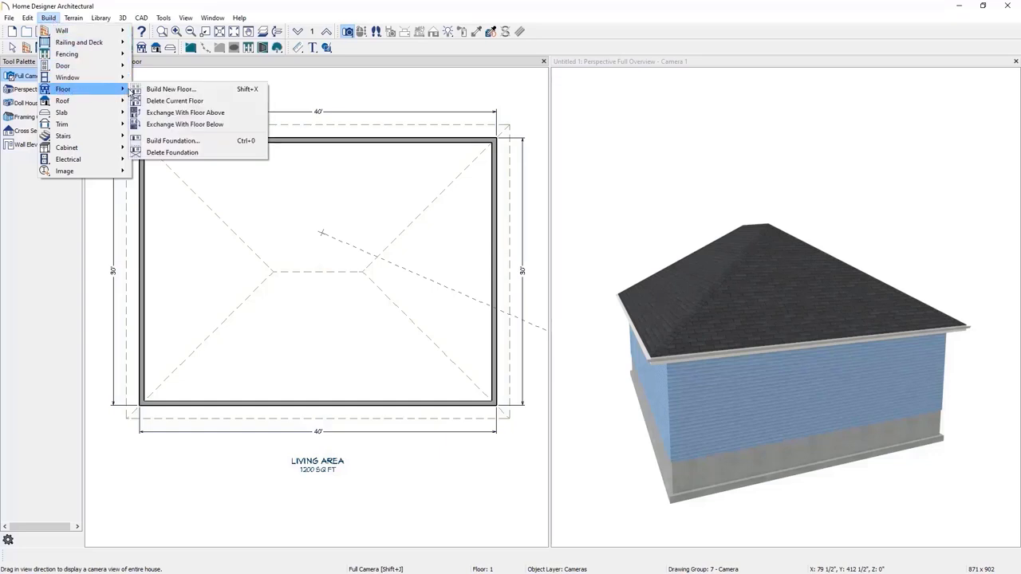
left_click(216, 91)
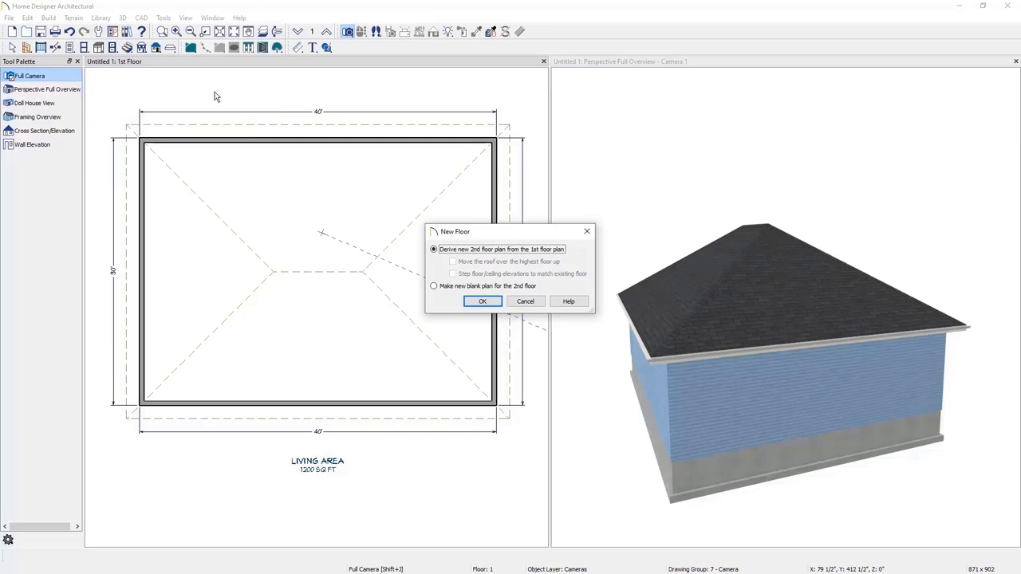
left_click(479, 302)
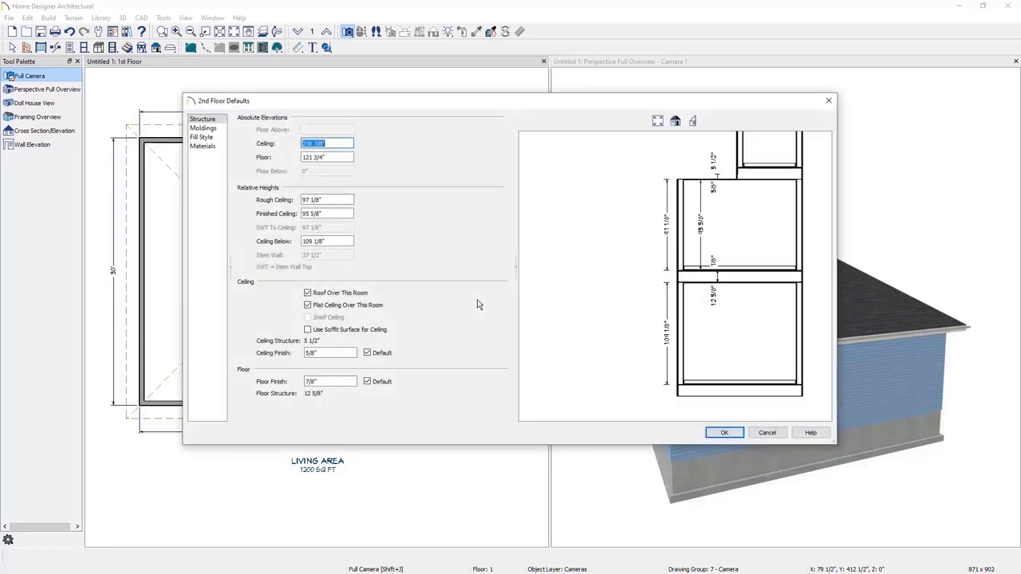
left_click(722, 433)
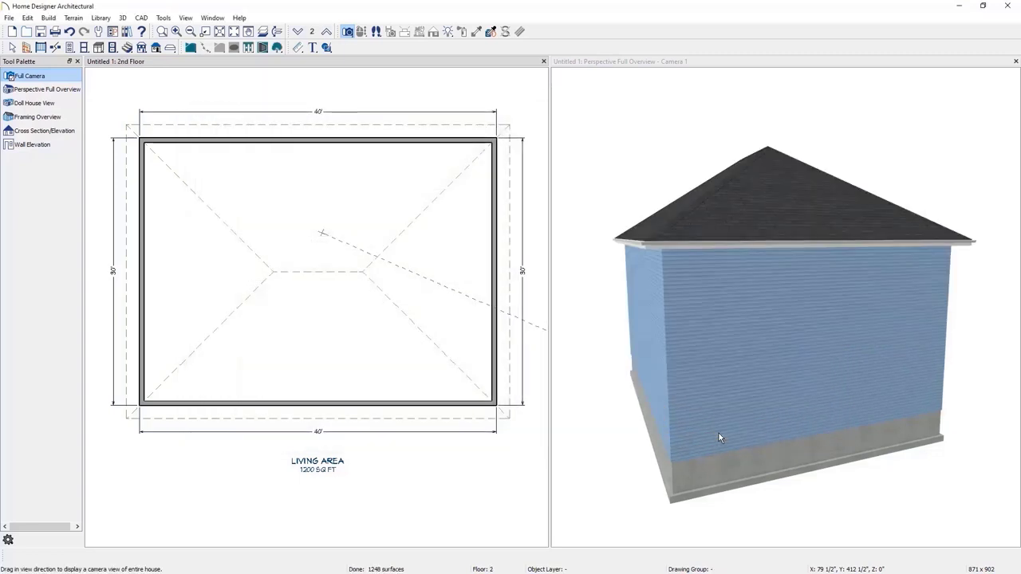
Make both 30' end walls of the second floor full gable walls.
left_click(494, 325)
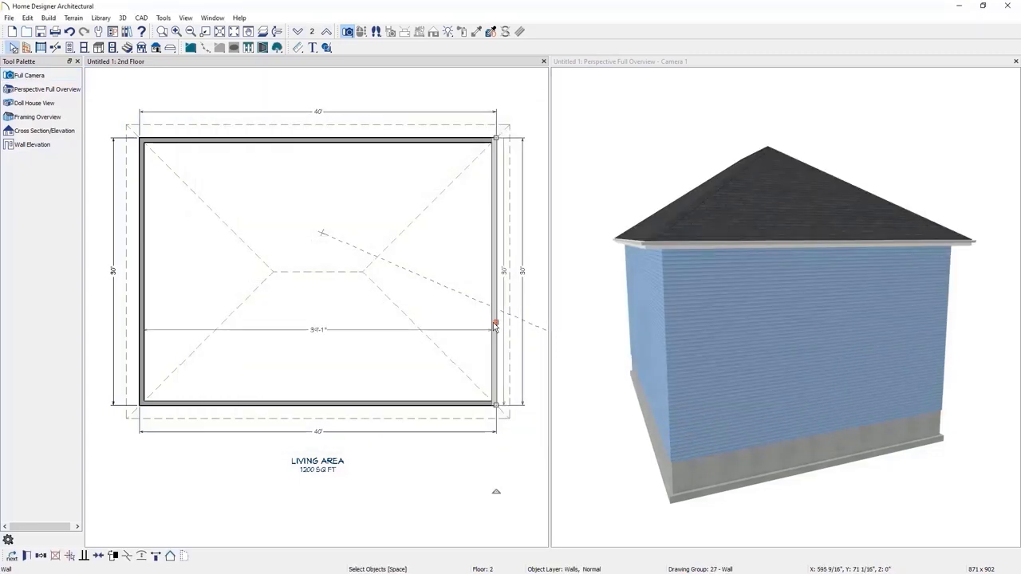
left_click(144, 341, "shift")
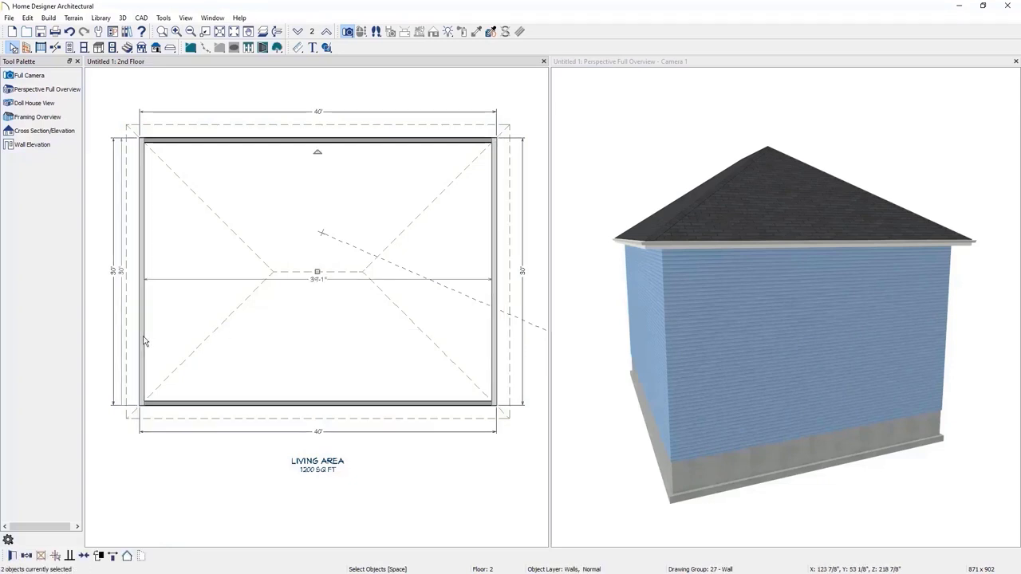
left_click(128, 556)
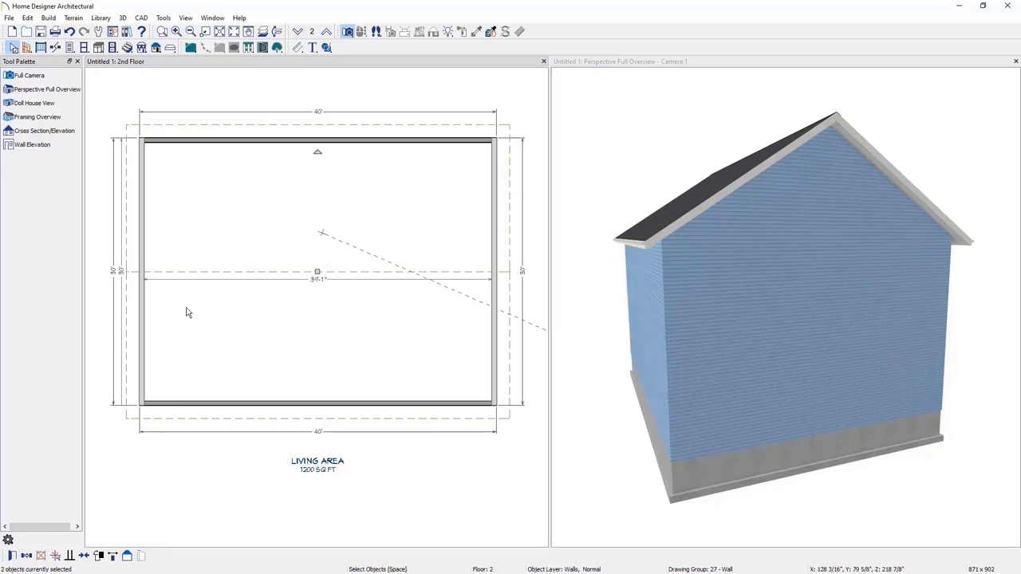
Switch the 3D perspective overview to the Glass House rendering technique.
left_click(615, 69)
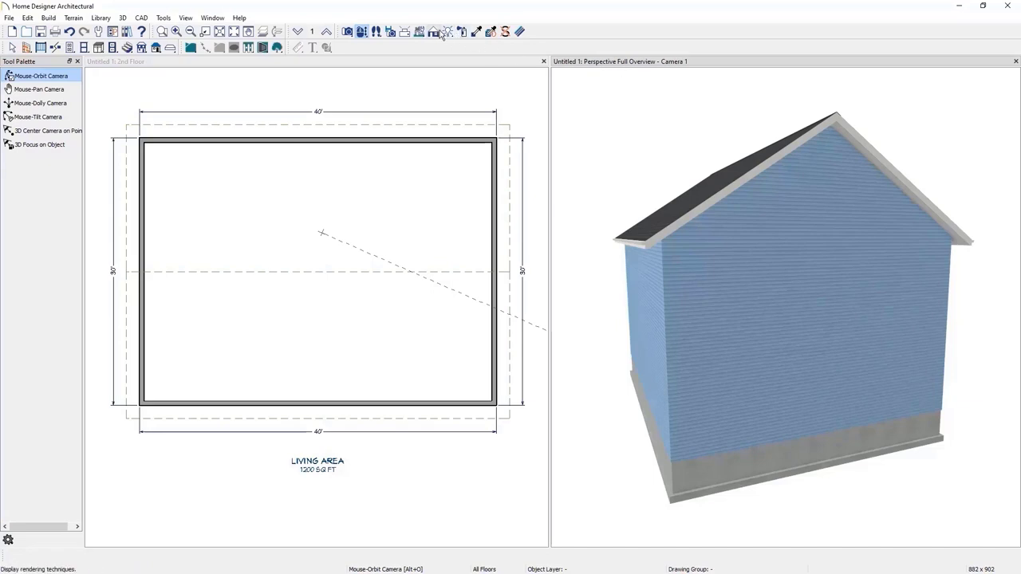
left_click(45, 119)
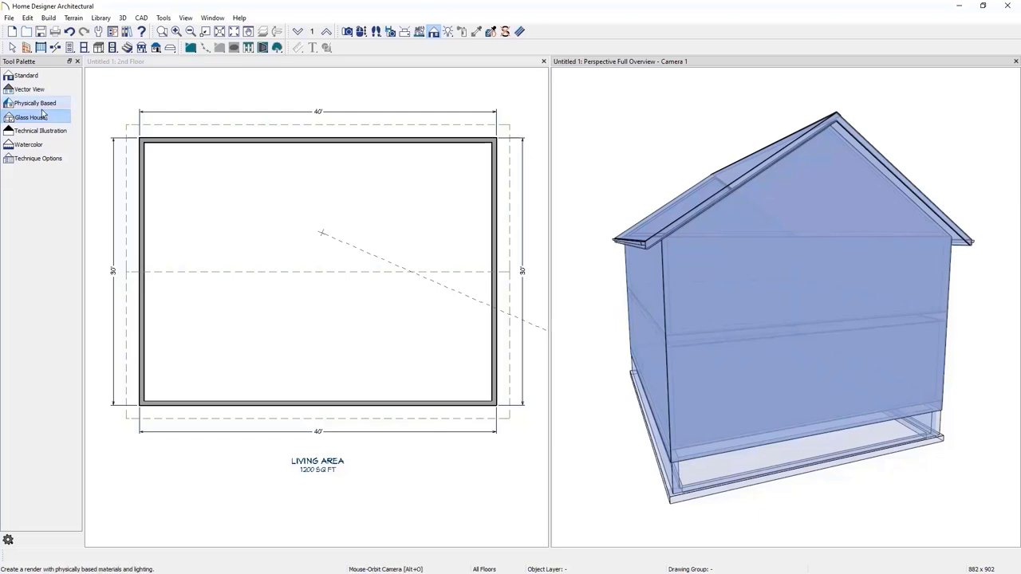
Remove the flat ceiling over the second-floor room in its room specification.
left_click(267, 77)
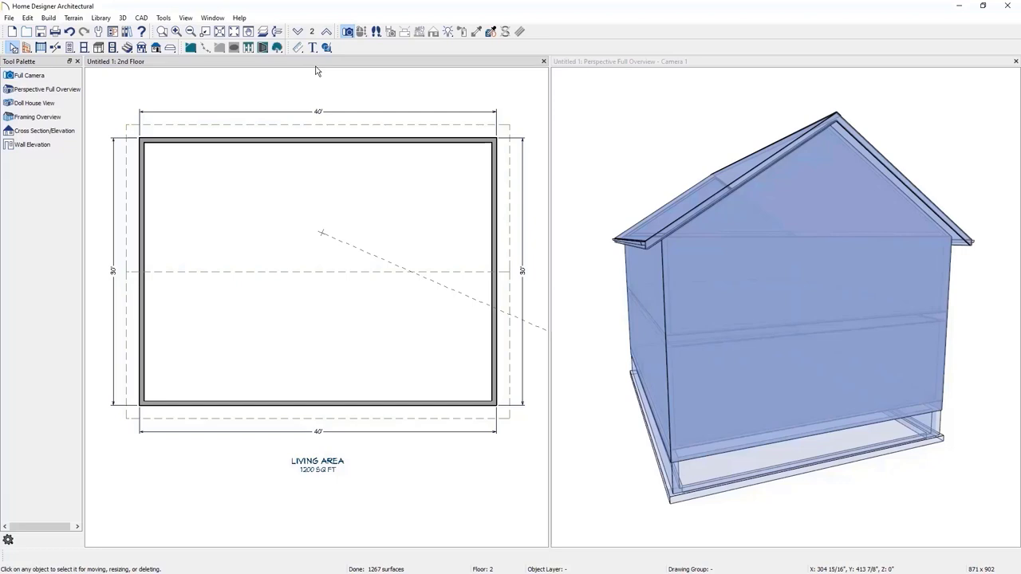
left_click(348, 202)
double_click(348, 201)
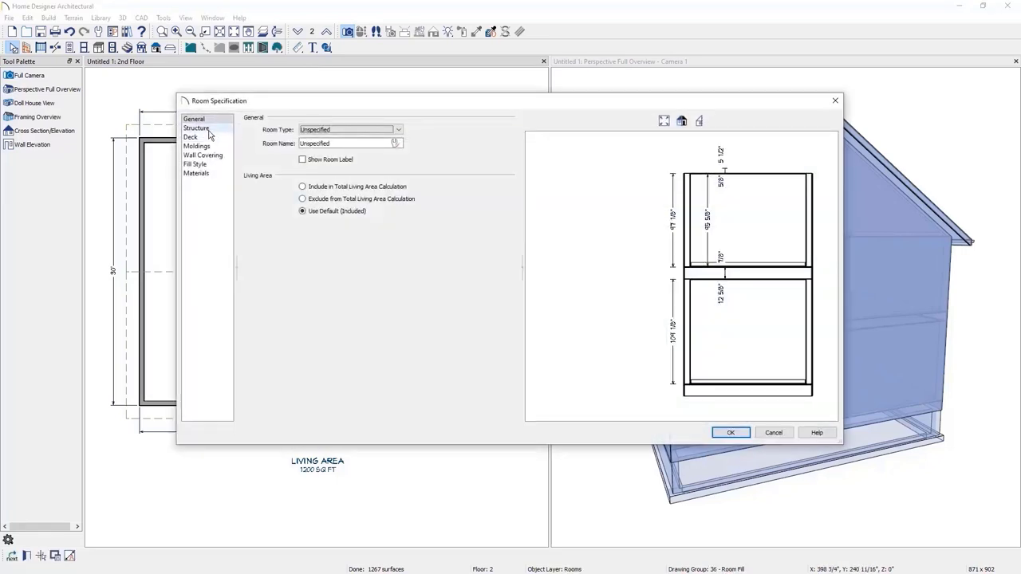
left_click(210, 136)
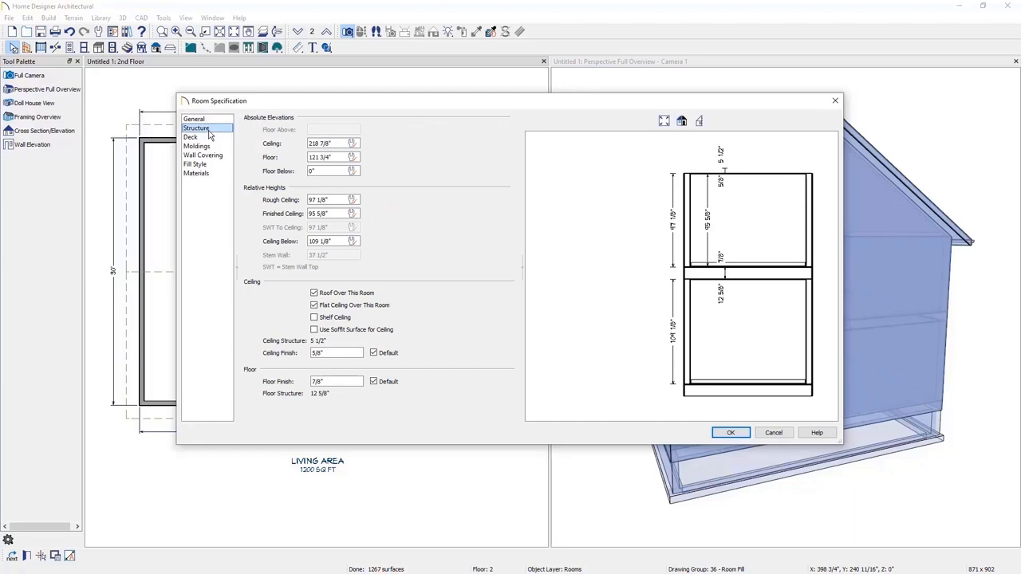
left_click(363, 310)
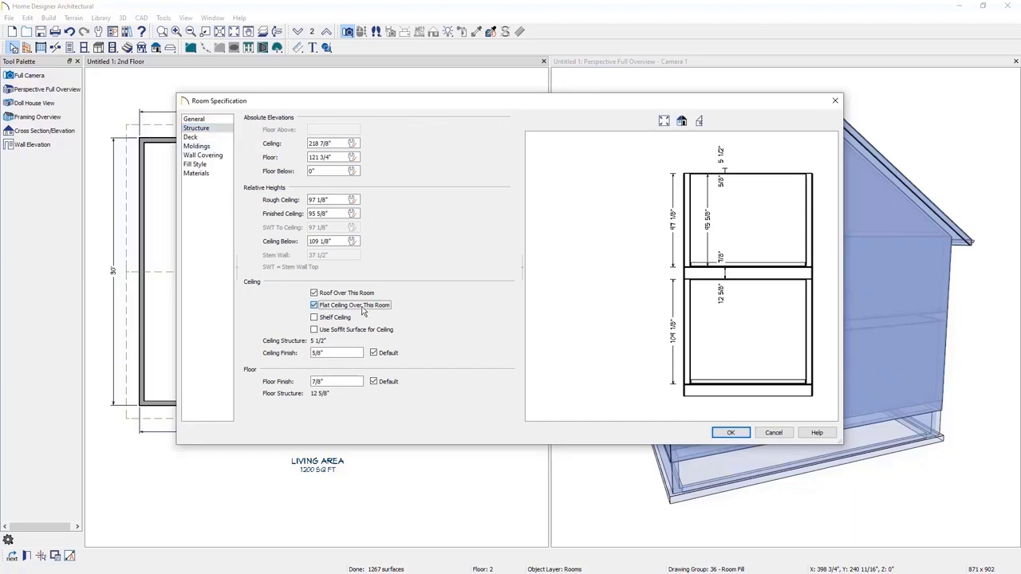
left_click(728, 433)
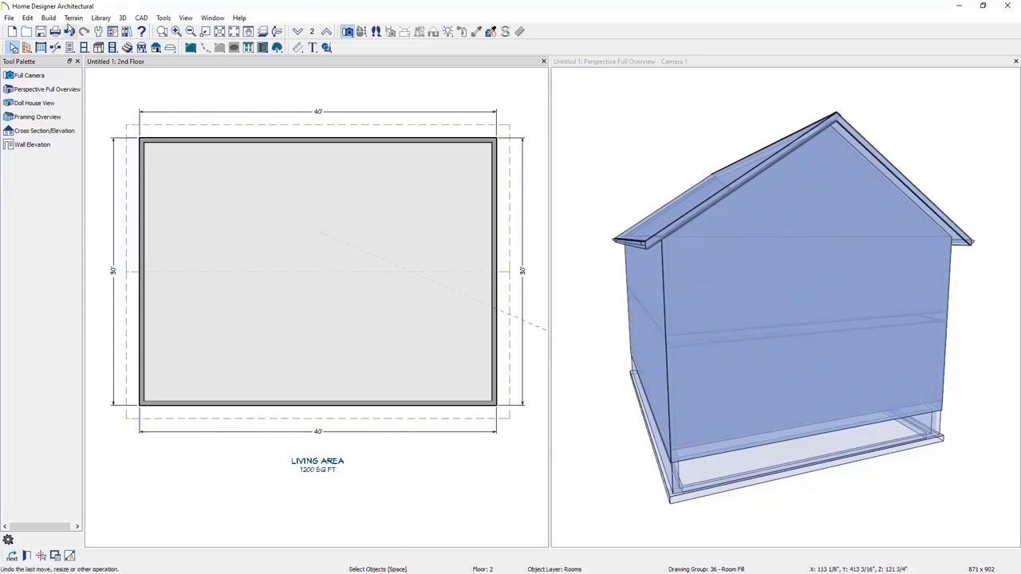
Rebuild the automatic roof with the top (2nd) floor ignored, leaving auto rebuild on.
left_click(49, 18)
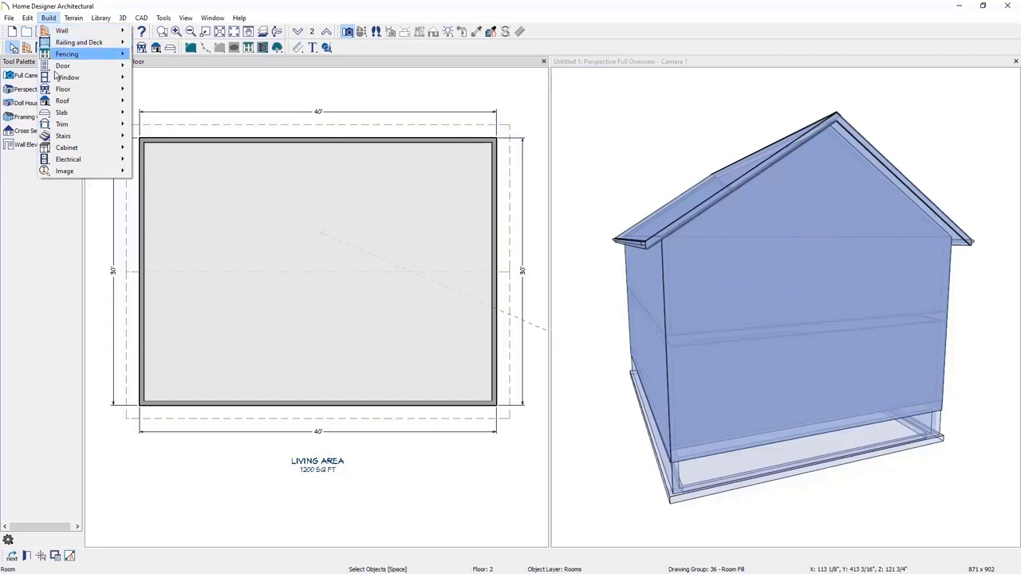
mouse_move(109, 101)
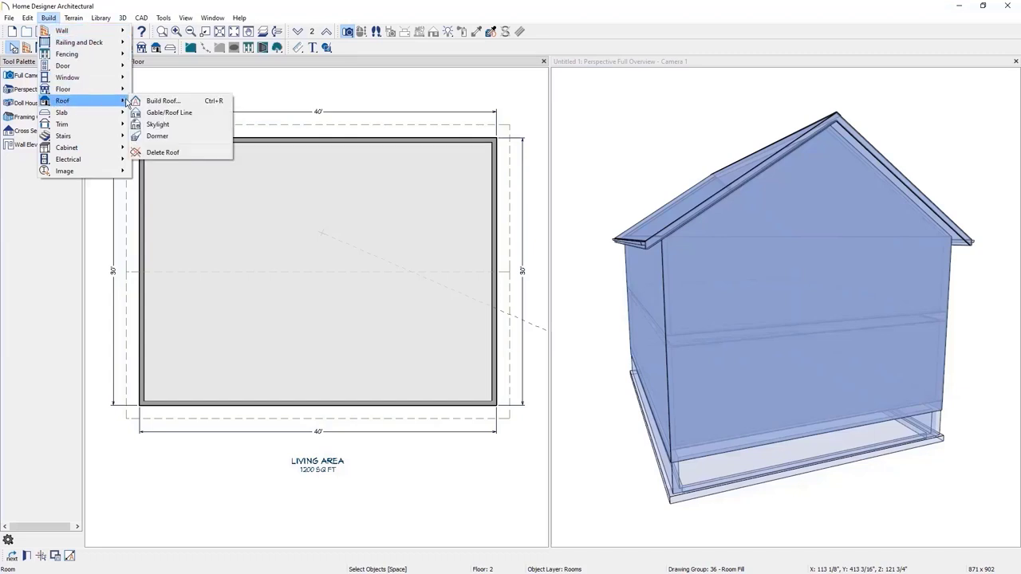
left_click(163, 101)
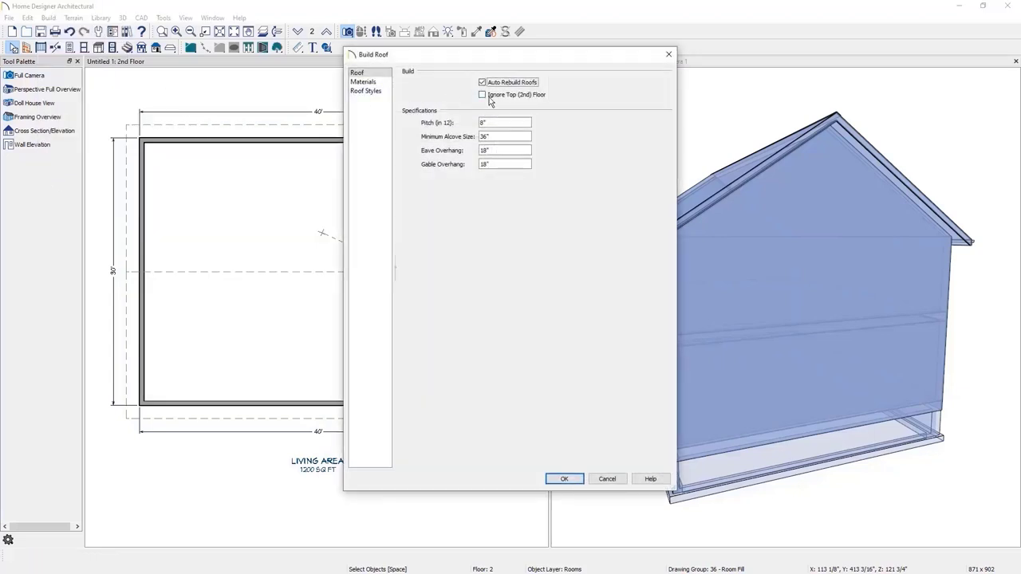
left_click(537, 97)
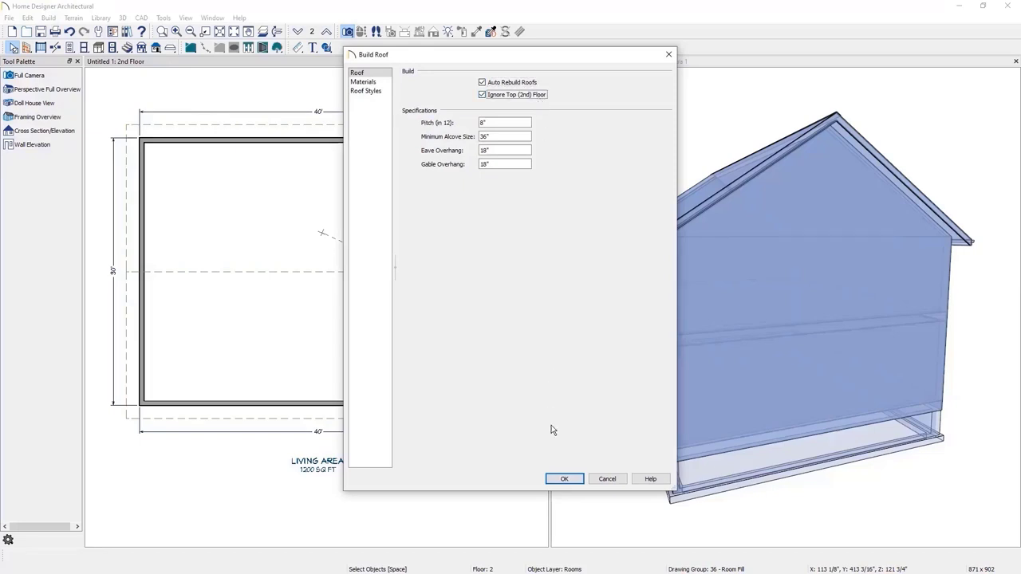
left_click(566, 479)
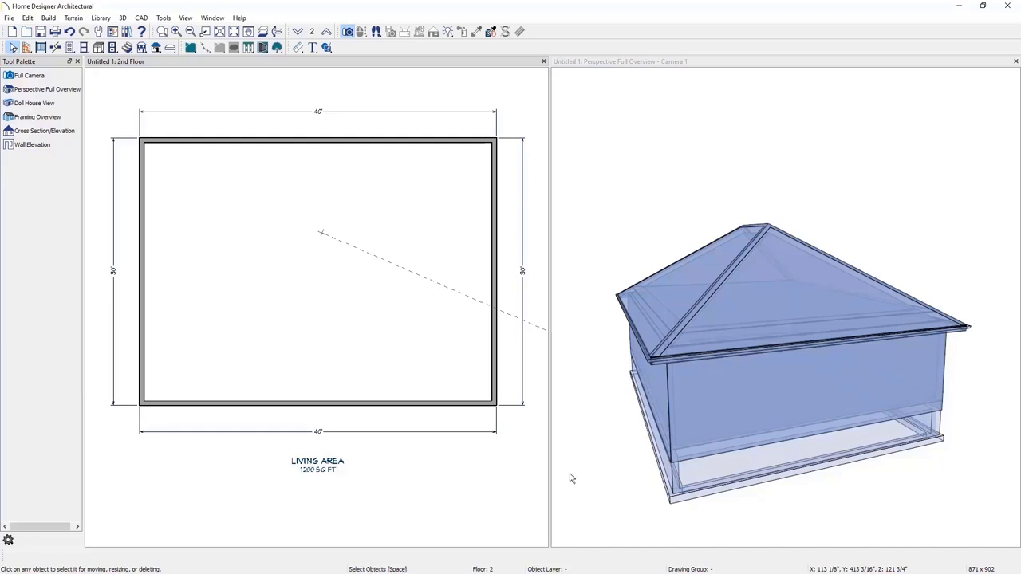
Make both 30' end walls of the first floor full gable walls.
left_click(297, 32)
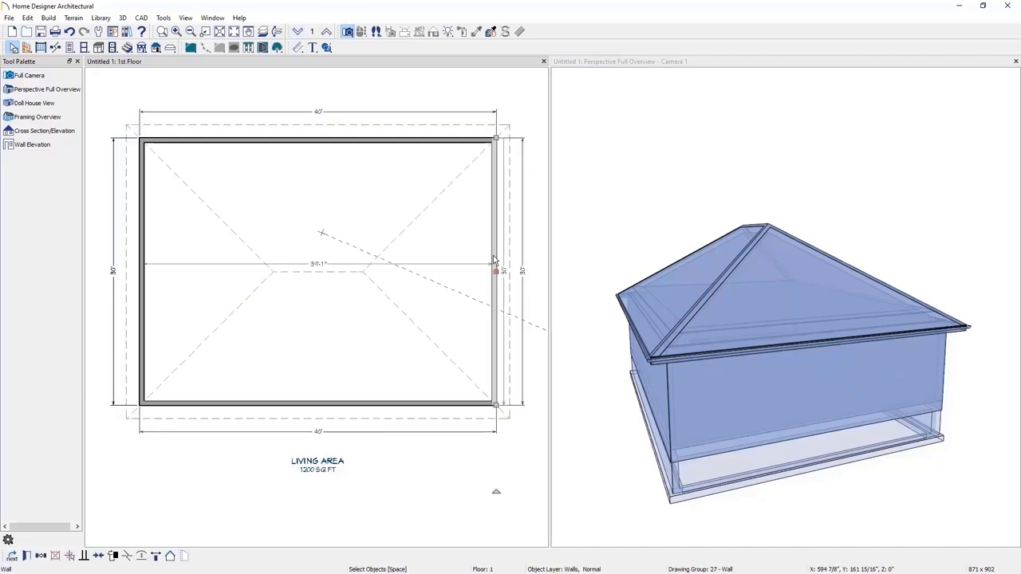
left_click(144, 278)
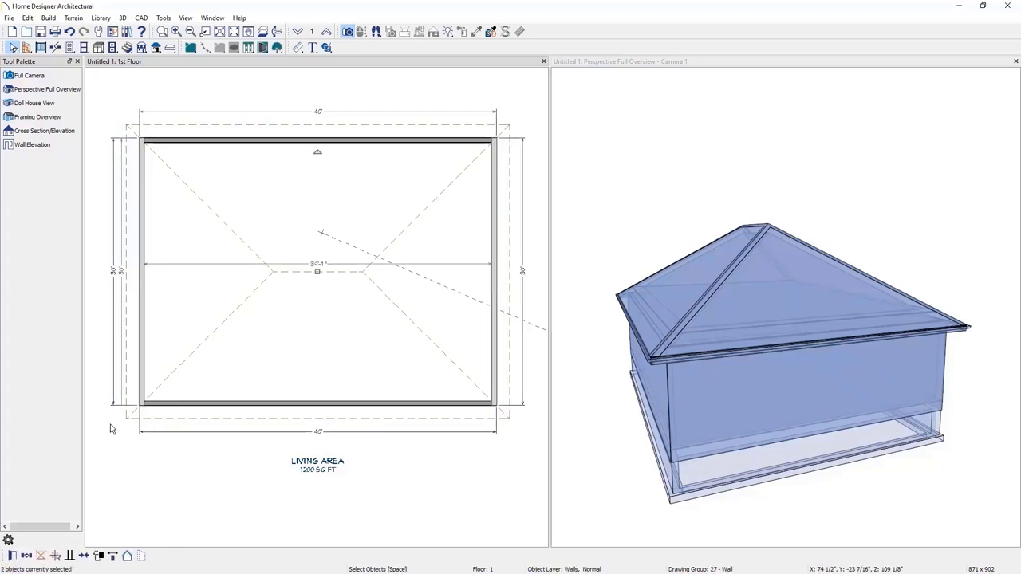
left_click(127, 556)
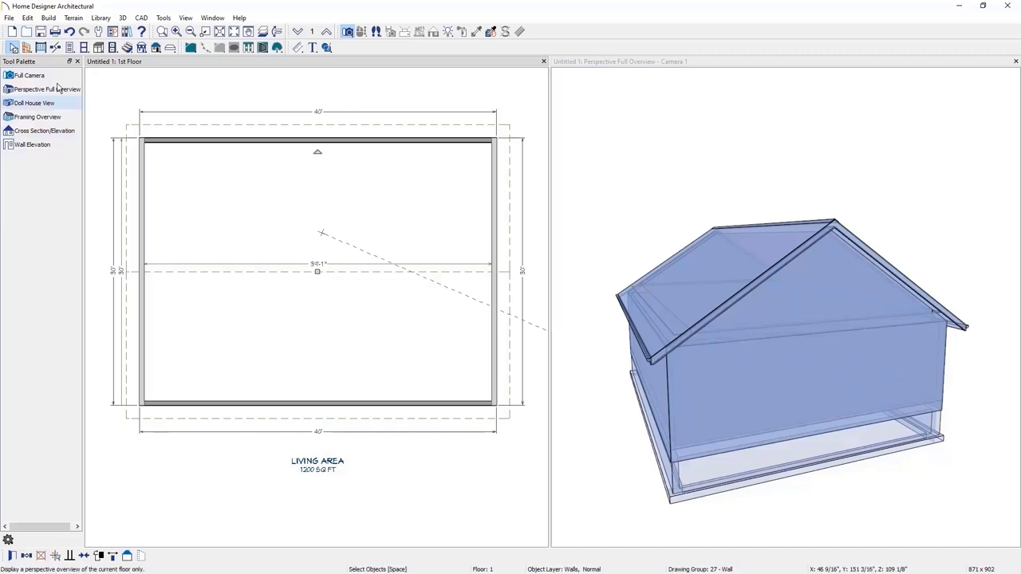
Rebuild the roof with Auto Rebuild Roofs kept on and Ignore Top (2nd) Floor turned off.
left_click(50, 18)
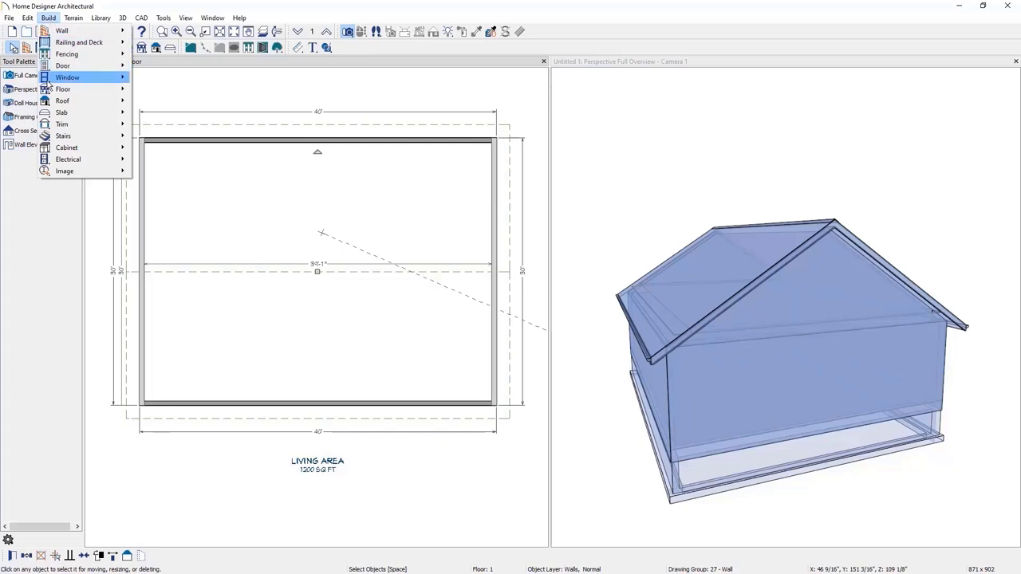
mouse_move(96, 102)
left_click(155, 102)
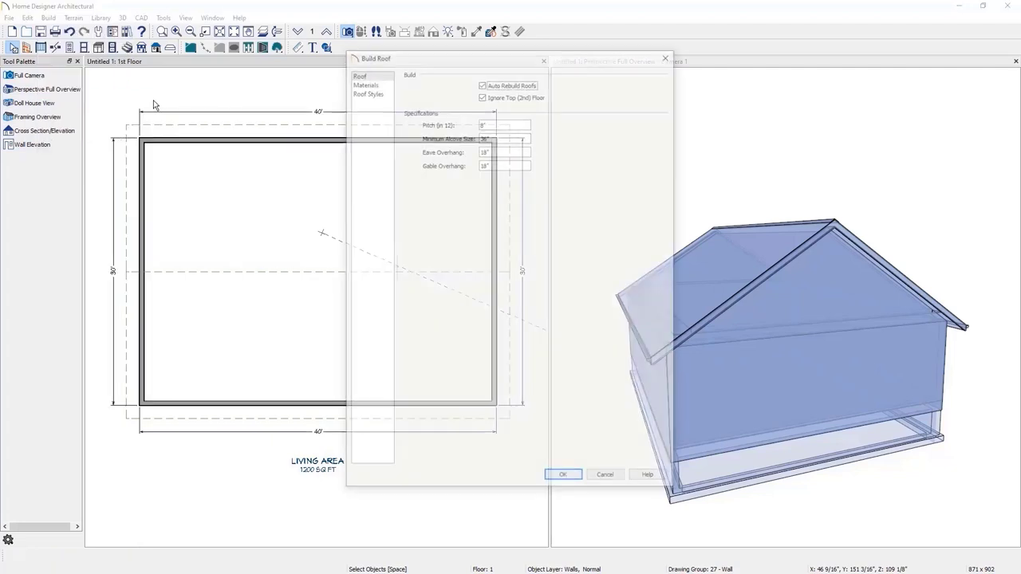
left_click(515, 94)
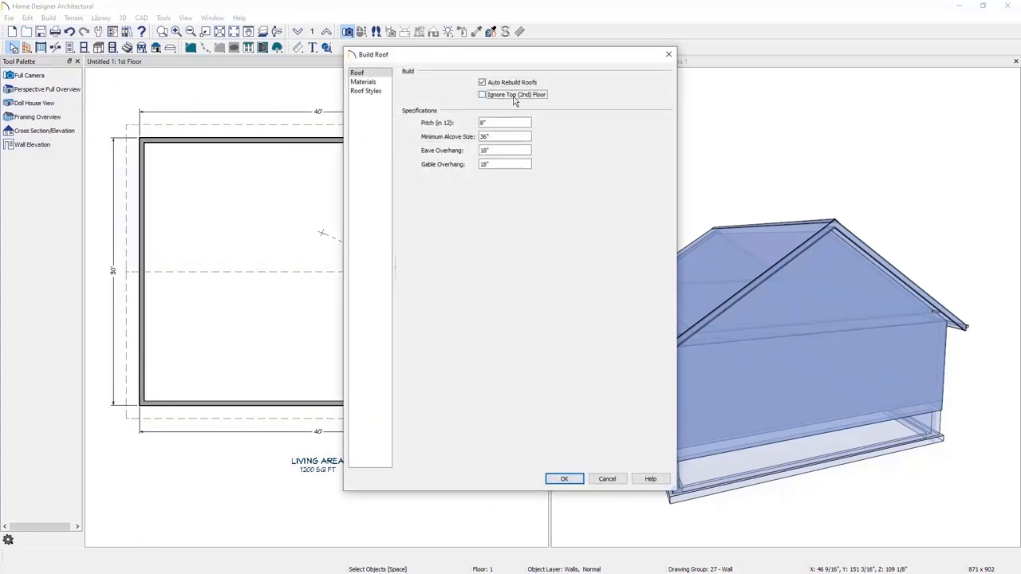
left_click(561, 480)
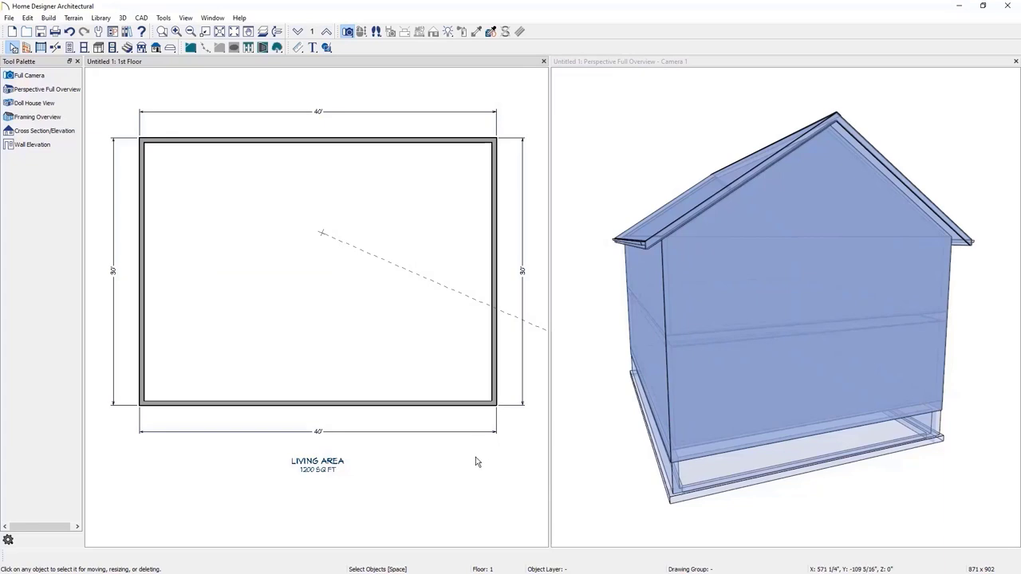
Enable Flat Ceiling Over This Room in the structure settings of the second-floor room.
left_click(326, 31)
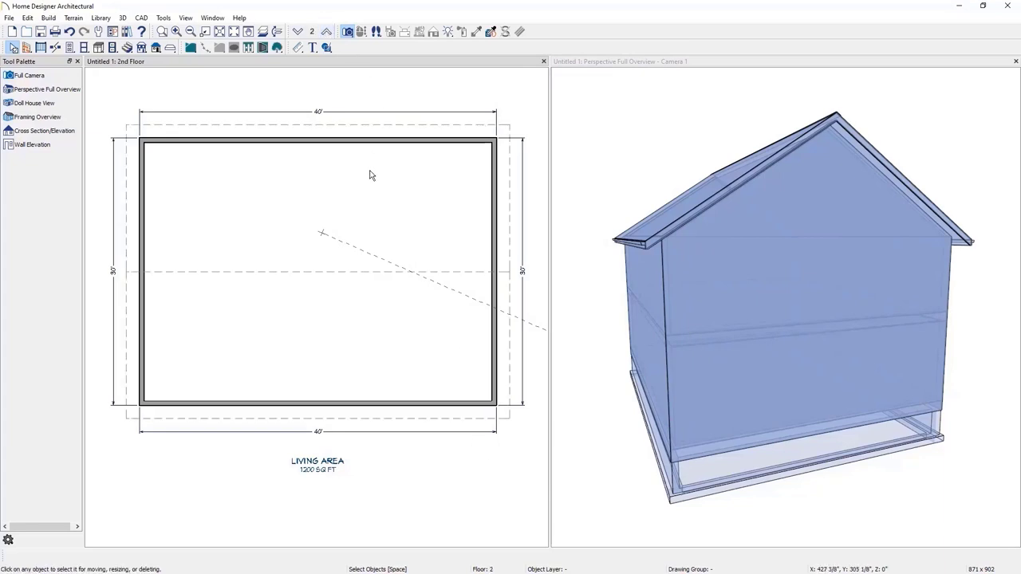
double_click(368, 206)
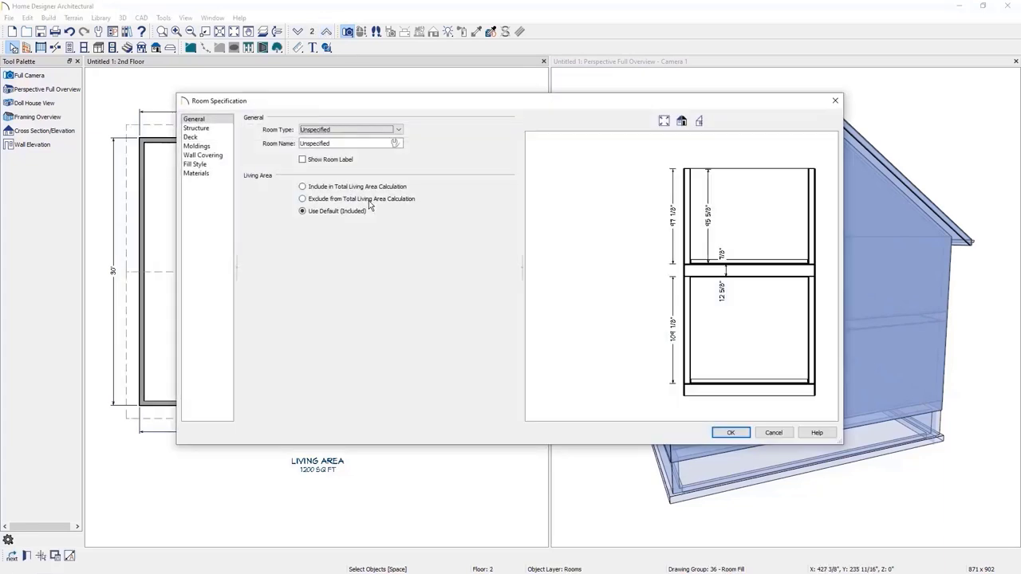
left_click(224, 132)
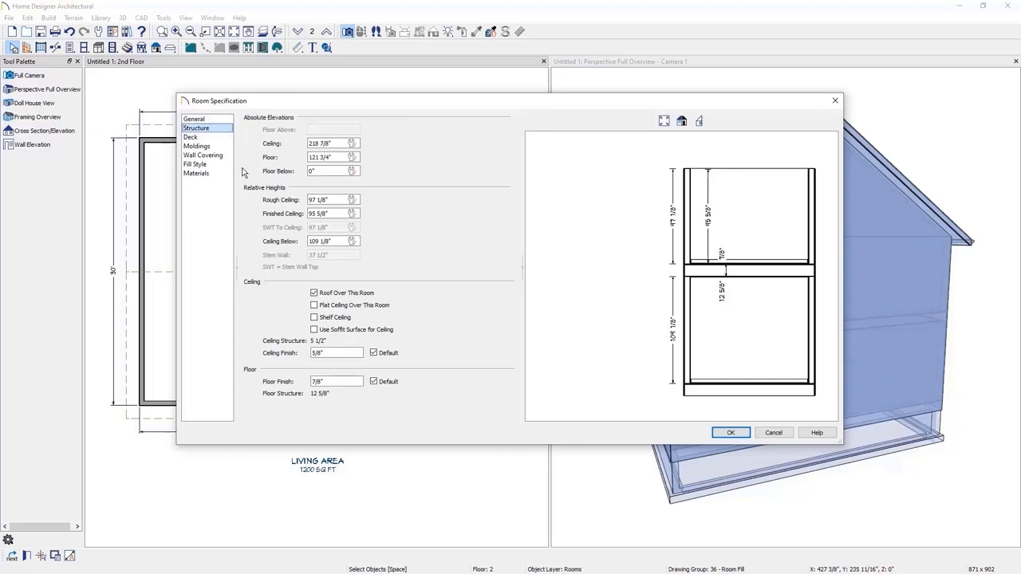
left_click(360, 309)
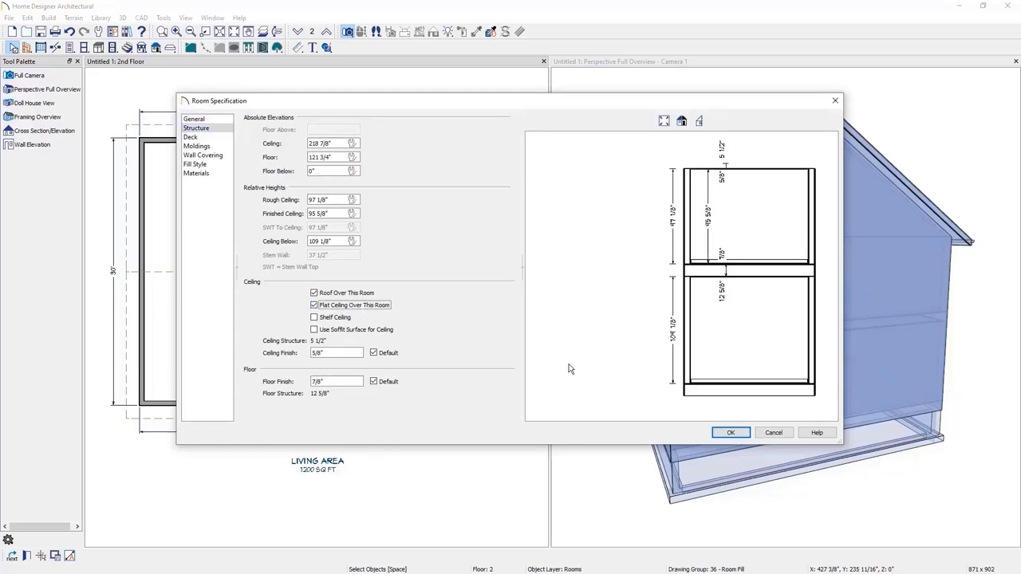
left_click(725, 433)
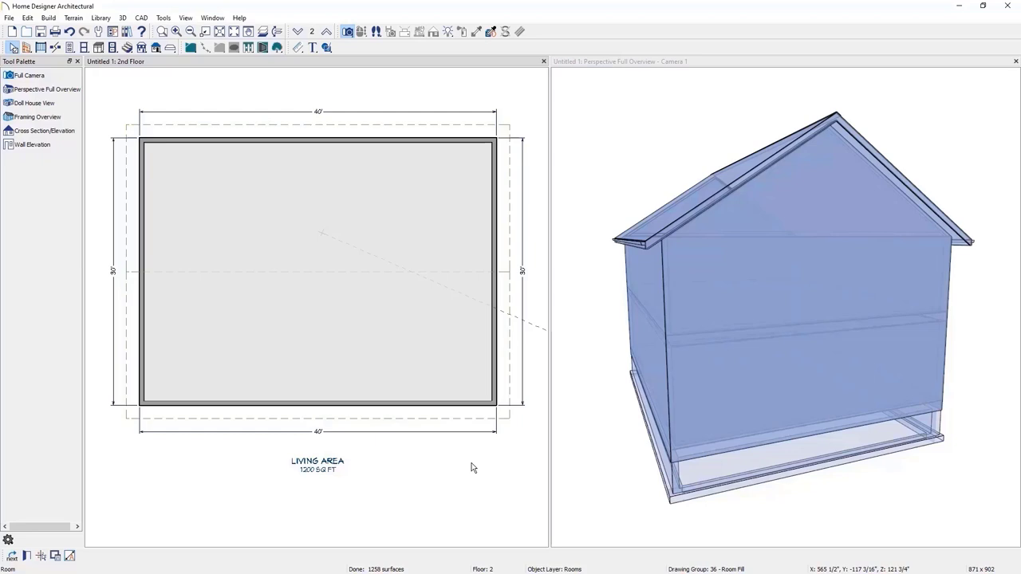
Set the second-floor room's rough ceiling height to 24".
double_click(423, 367)
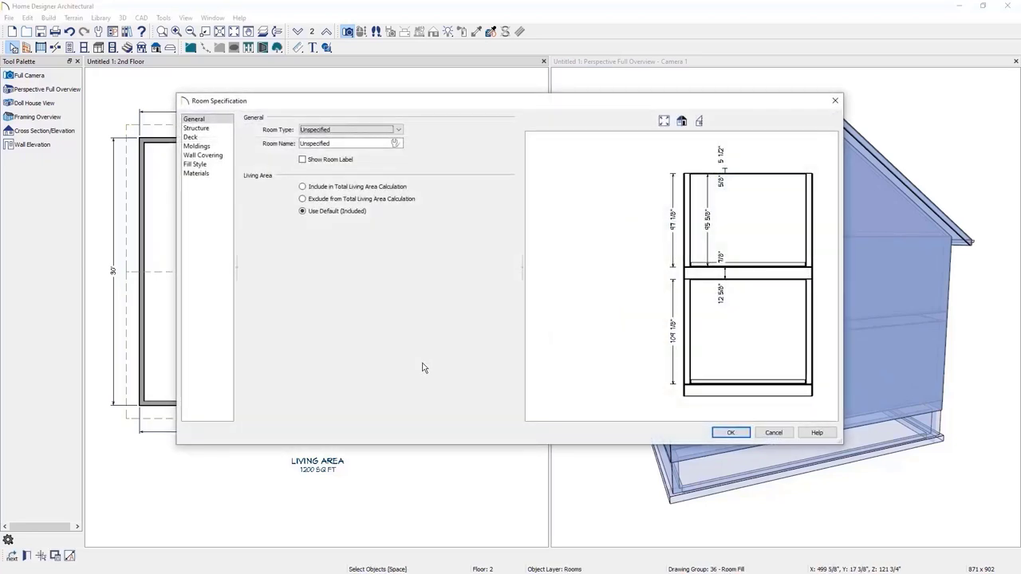
left_click(214, 130)
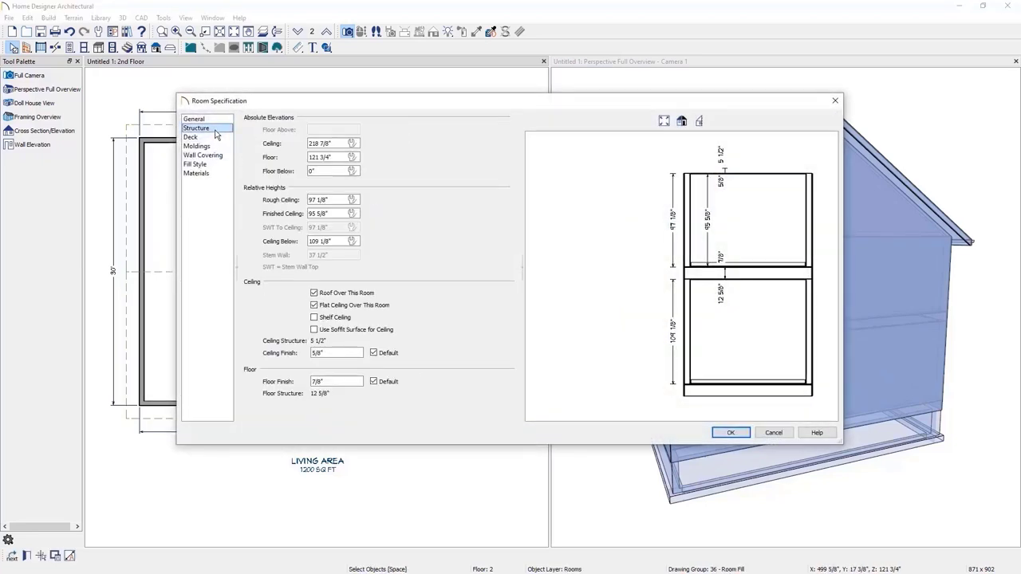
triple_click(333, 200)
type("24")
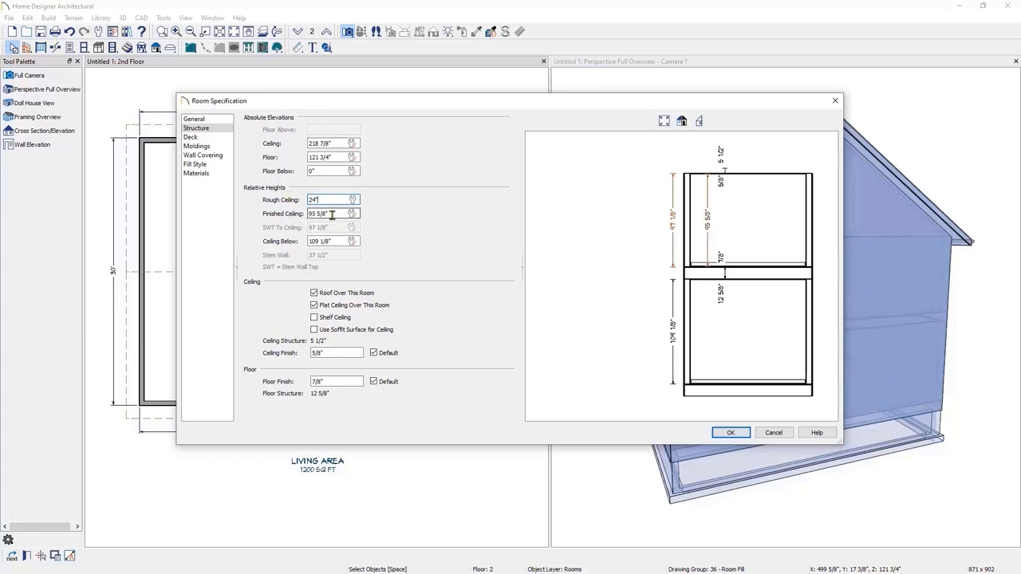
left_click(730, 433)
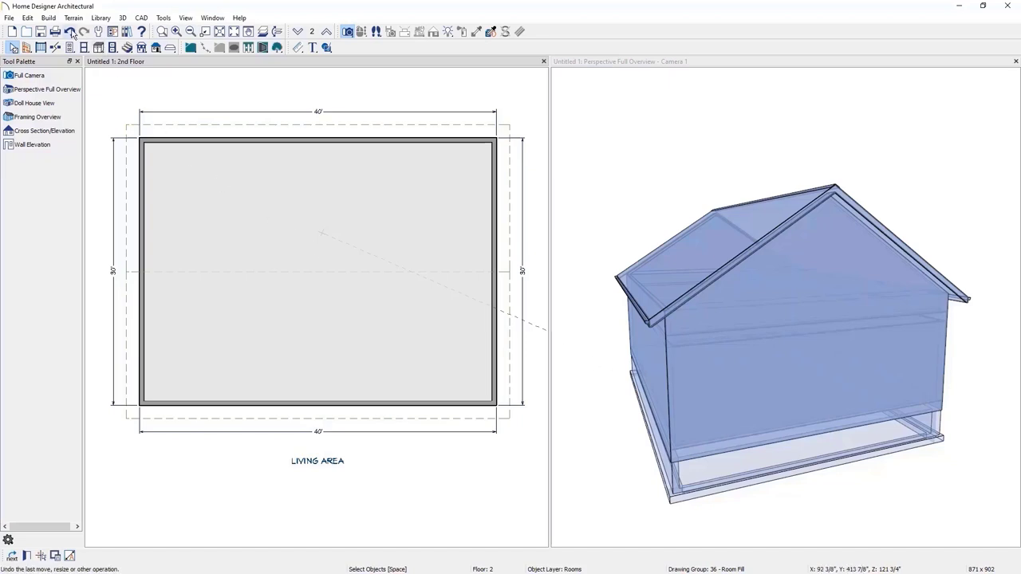
Check the Auto Rebuild Roofs option in the Build Roof settings.
left_click(48, 18)
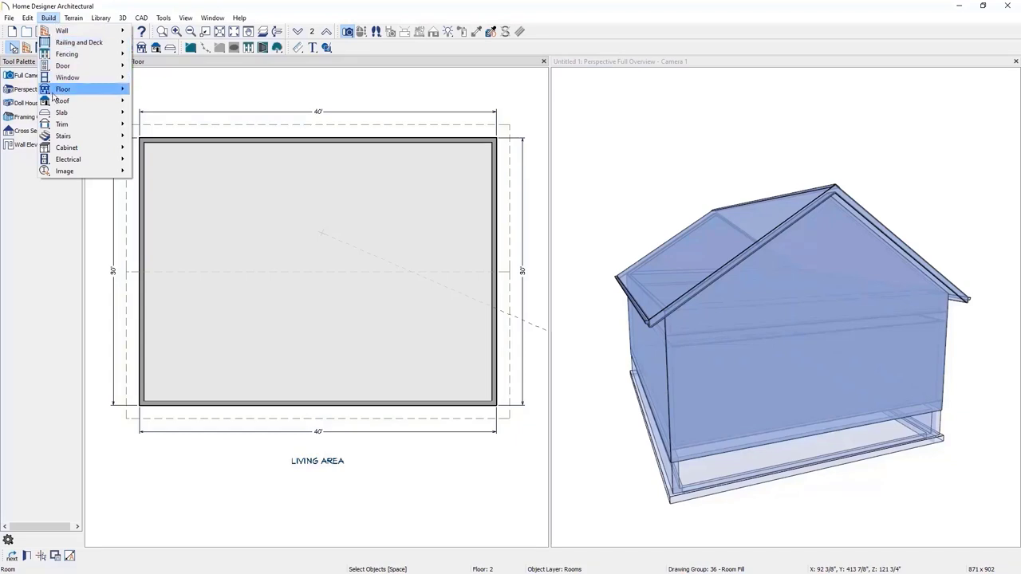
mouse_move(93, 105)
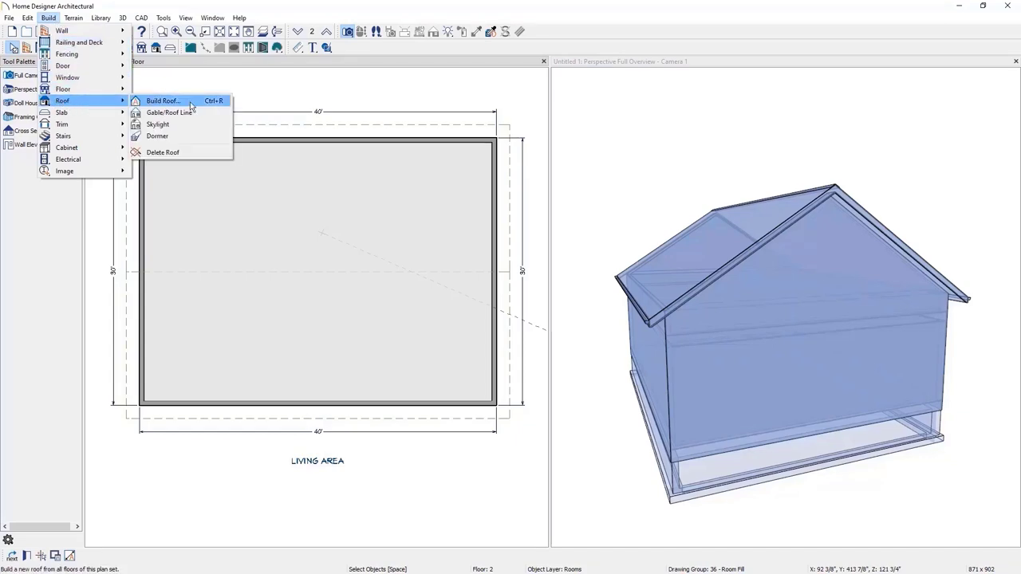
left_click(191, 103)
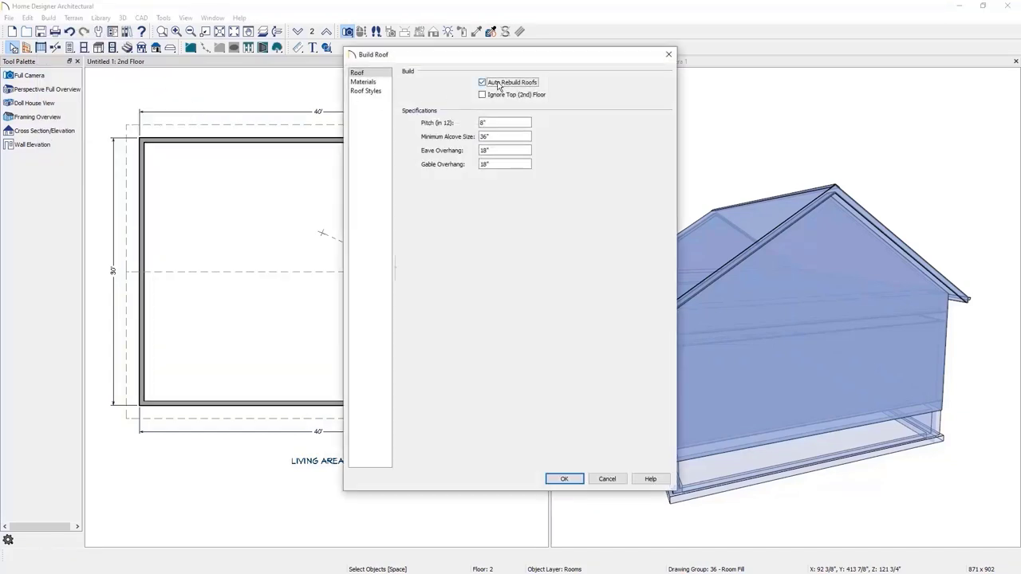
left_click(563, 479)
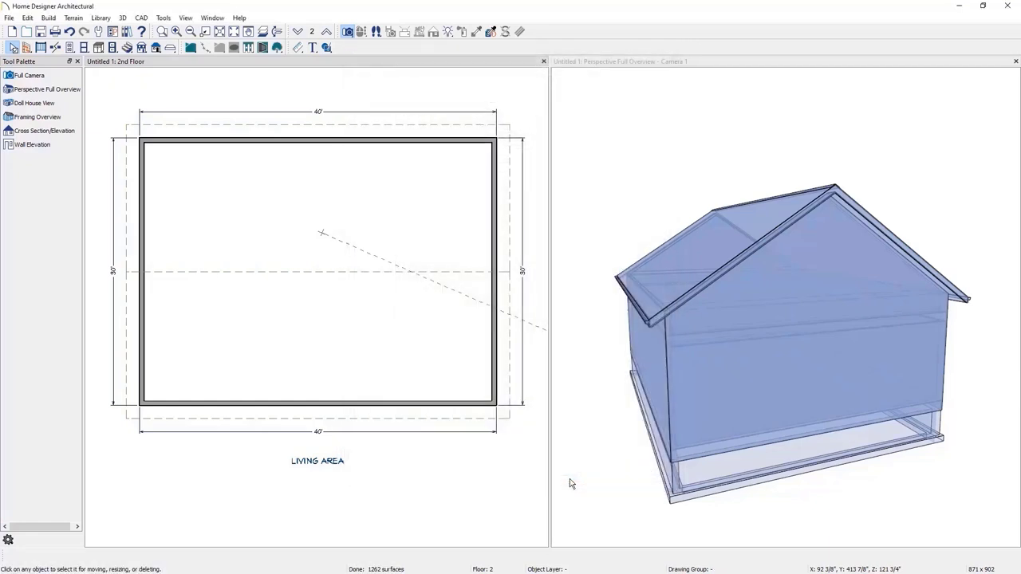
Reset the second-floor room's rough ceiling to its default 97 1/8" and disable Flat Ceiling Over This Room.
double_click(371, 346)
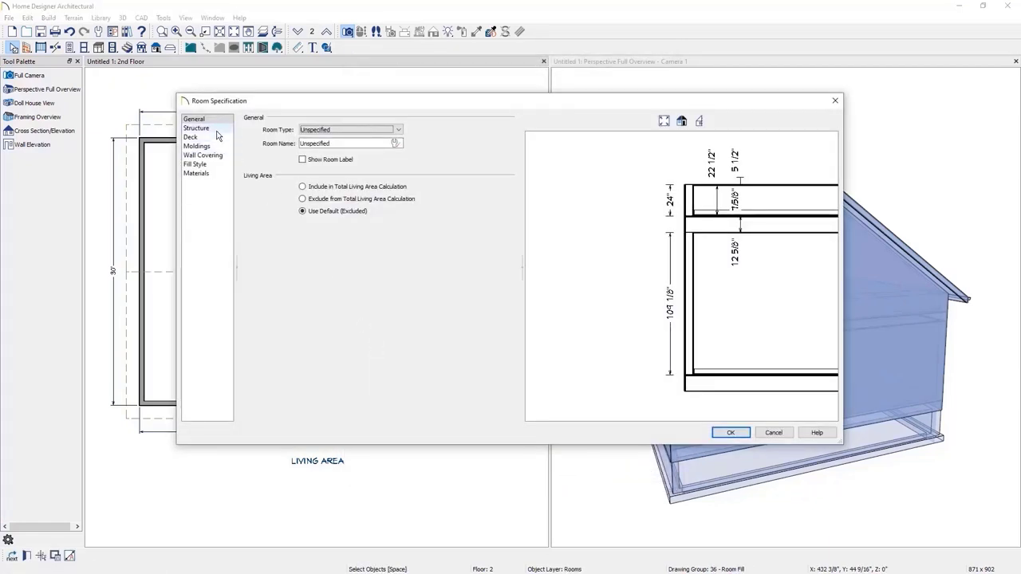
left_click(199, 128)
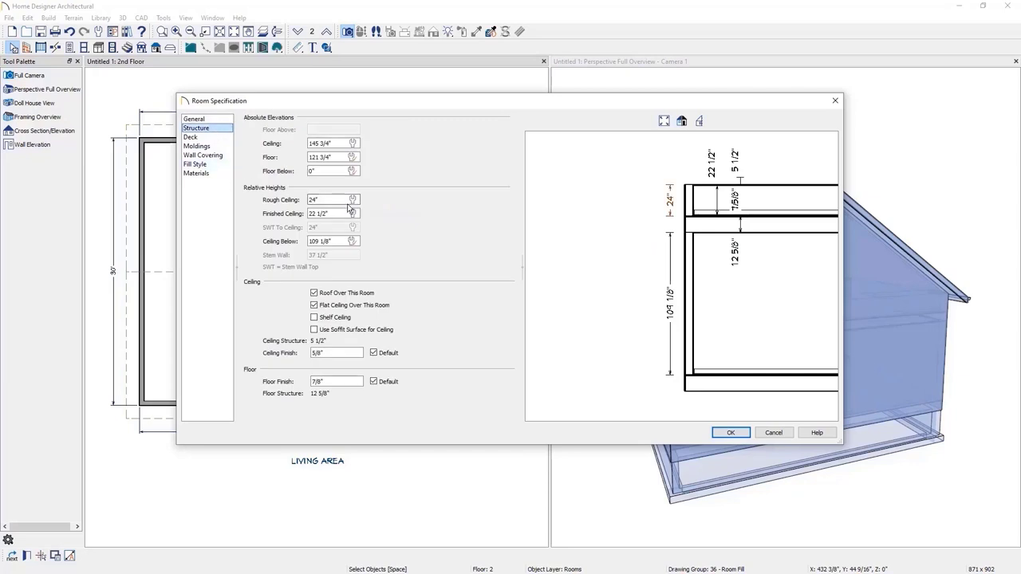
left_click_drag(351, 206, 352, 200)
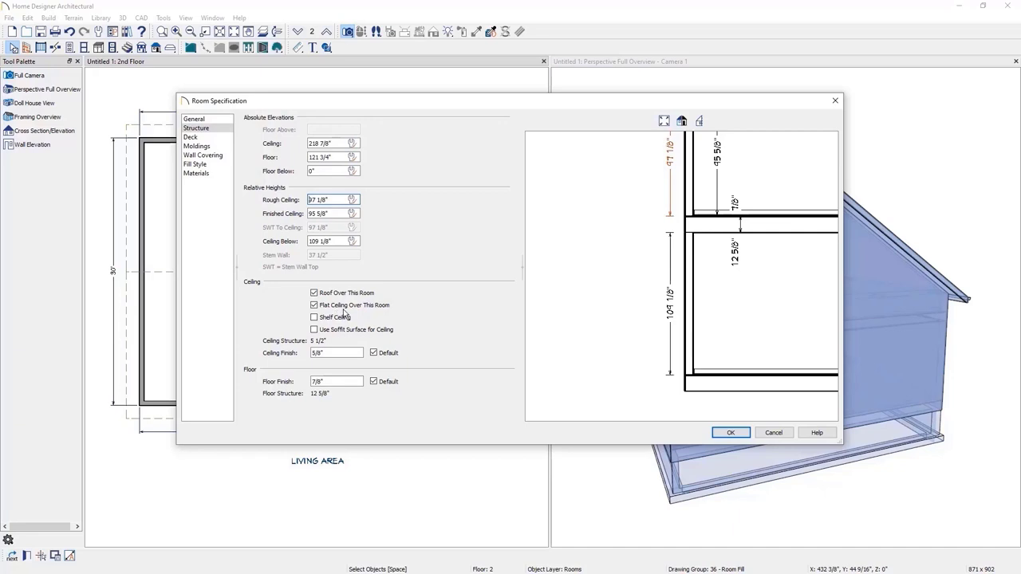
left_click(377, 309)
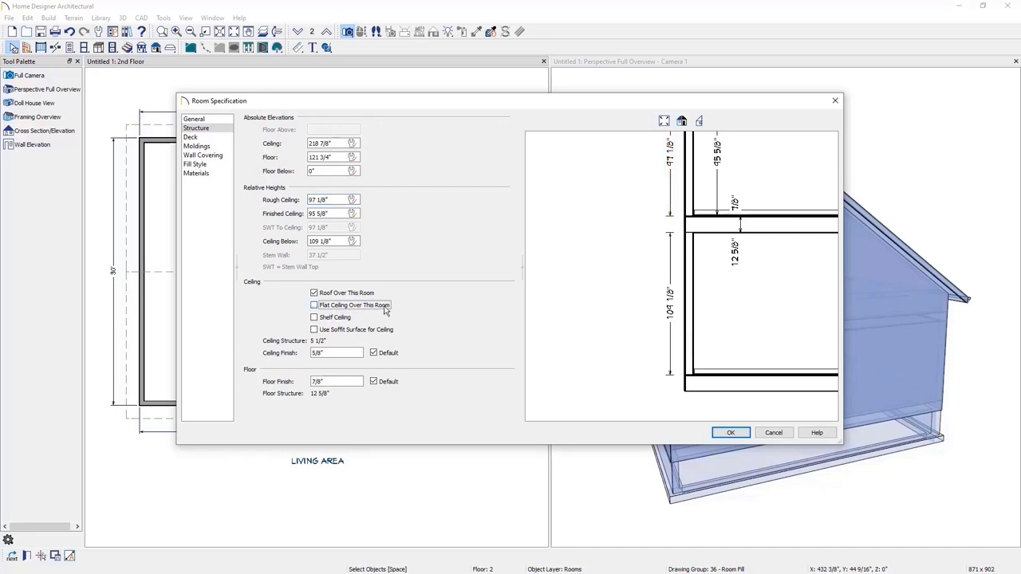
left_click(730, 433)
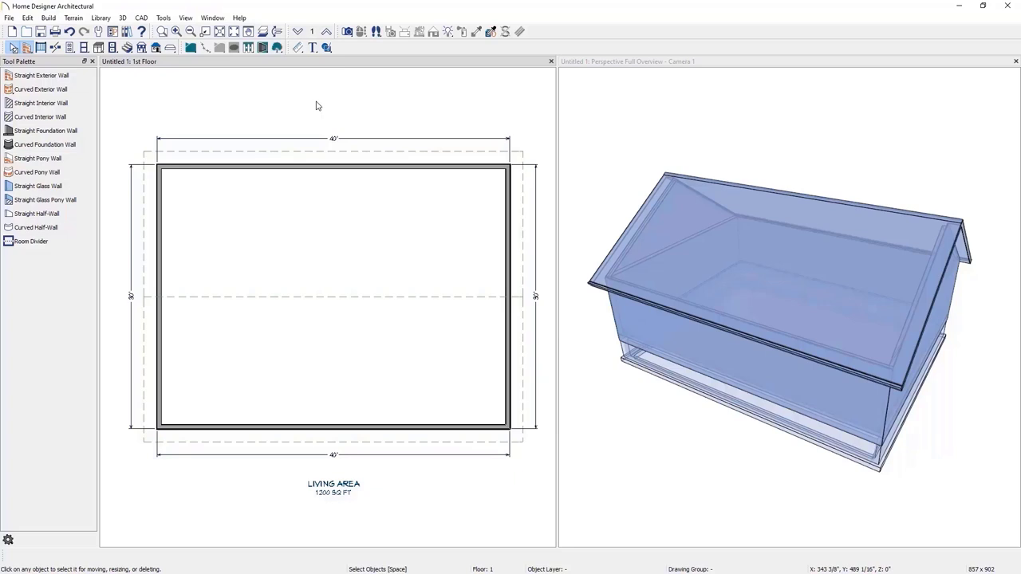
Create a second Perspective Full Overview and dock it below the Camera 1 view.
left_click(347, 32)
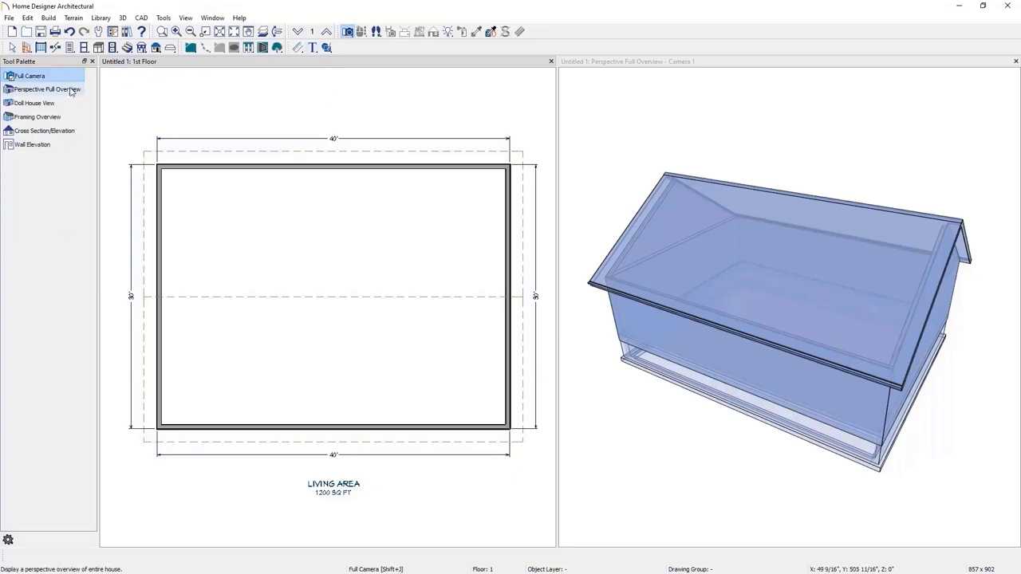
left_click(32, 90)
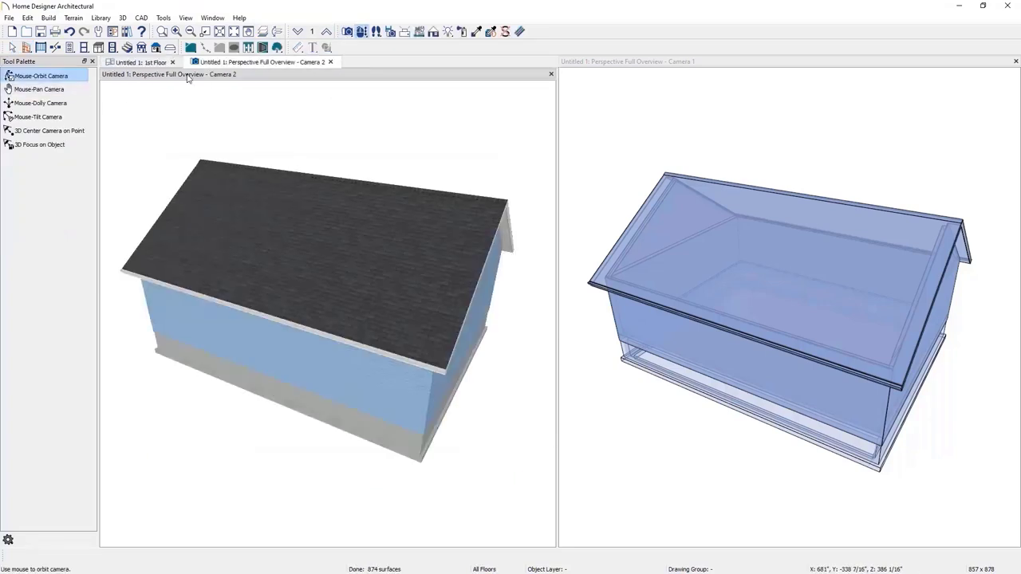
left_click_drag(216, 66, 836, 494)
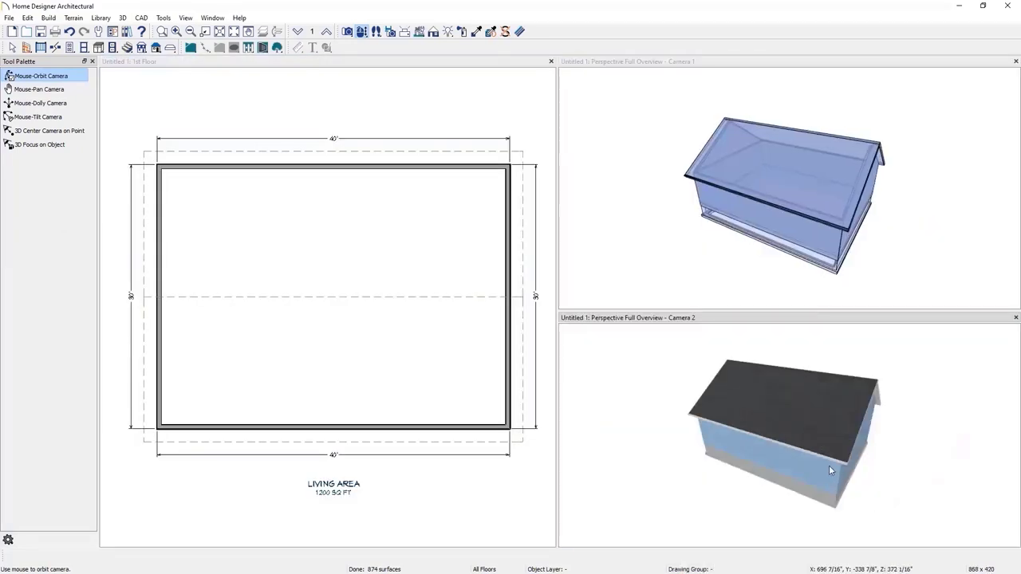
Place an automatic dormer in the first-floor plan, near the middle of the lower exterior wall.
left_click(377, 108)
left_click(156, 47)
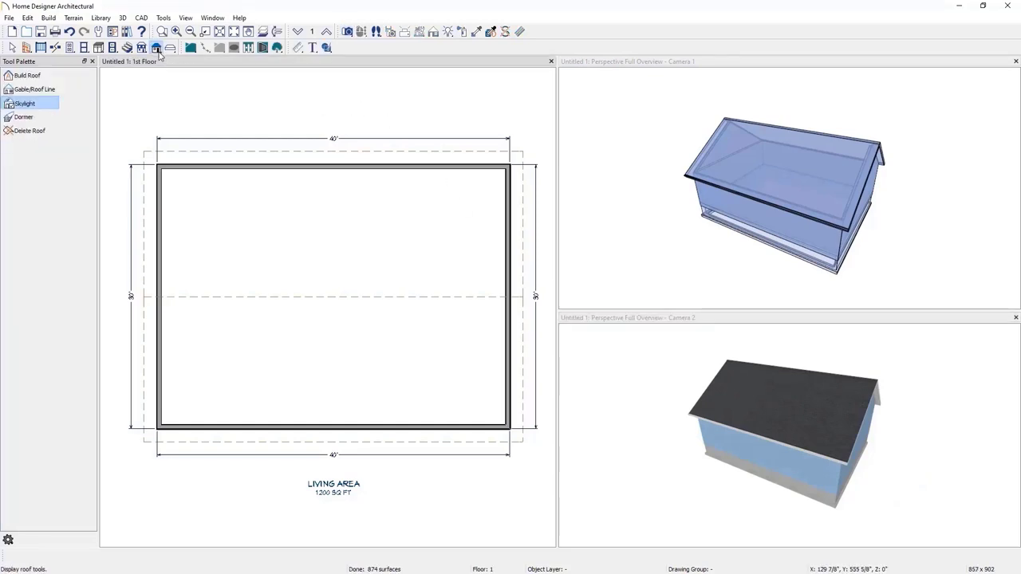
left_click(34, 119)
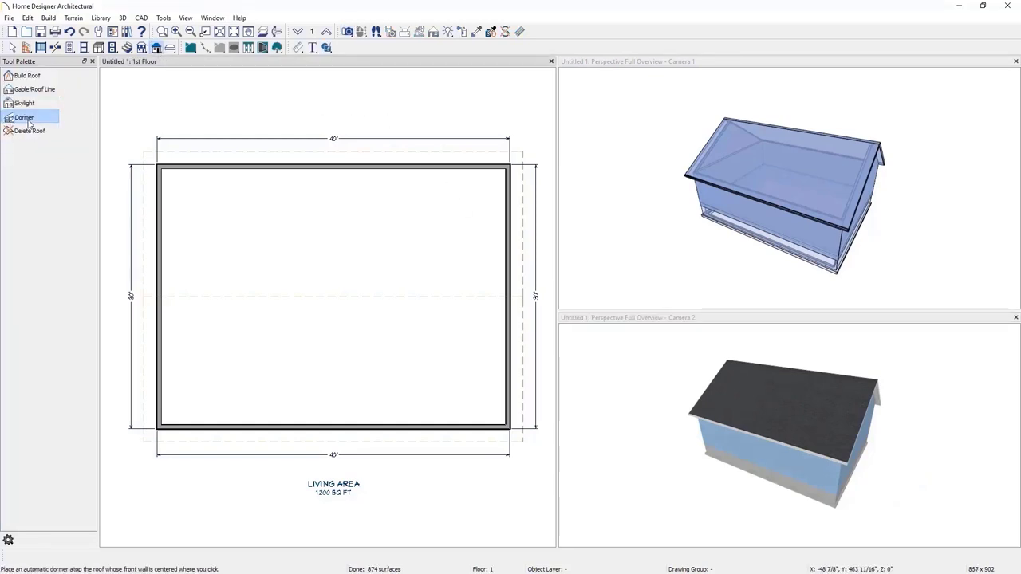
left_click(340, 417)
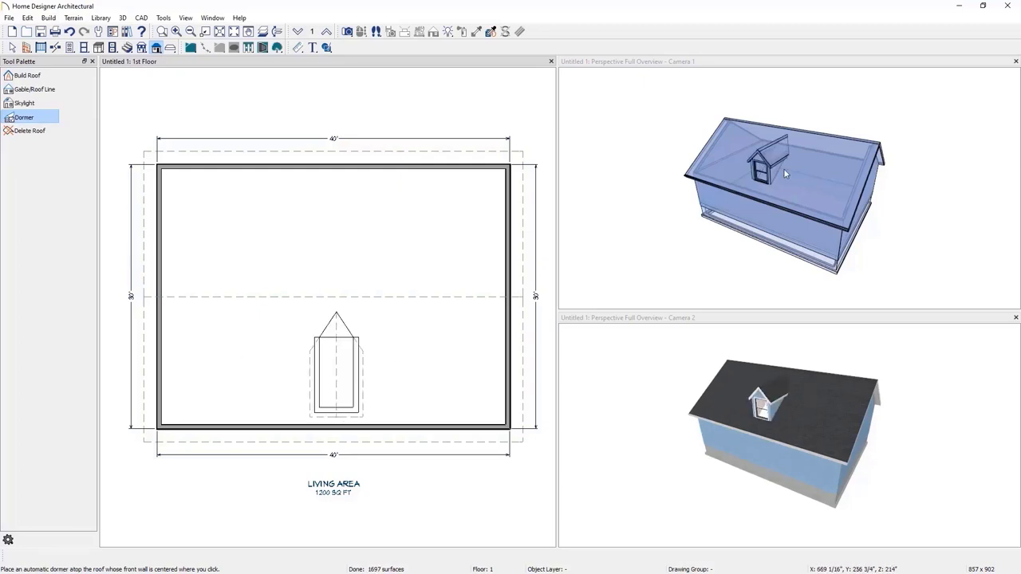
scroll(783, 168, "up", 3)
scroll(764, 123, "up", 2)
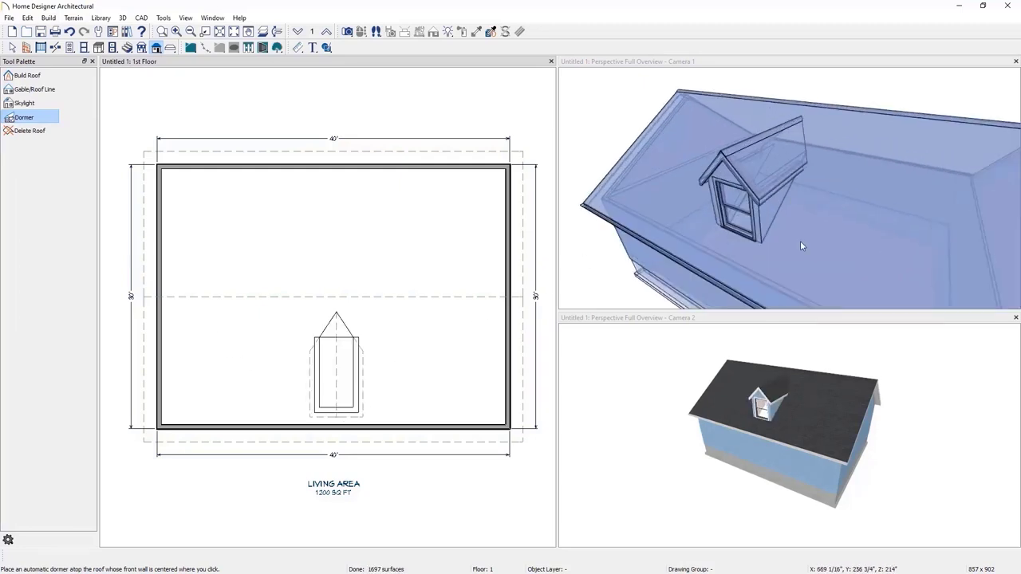
scroll(779, 376, "up", 4)
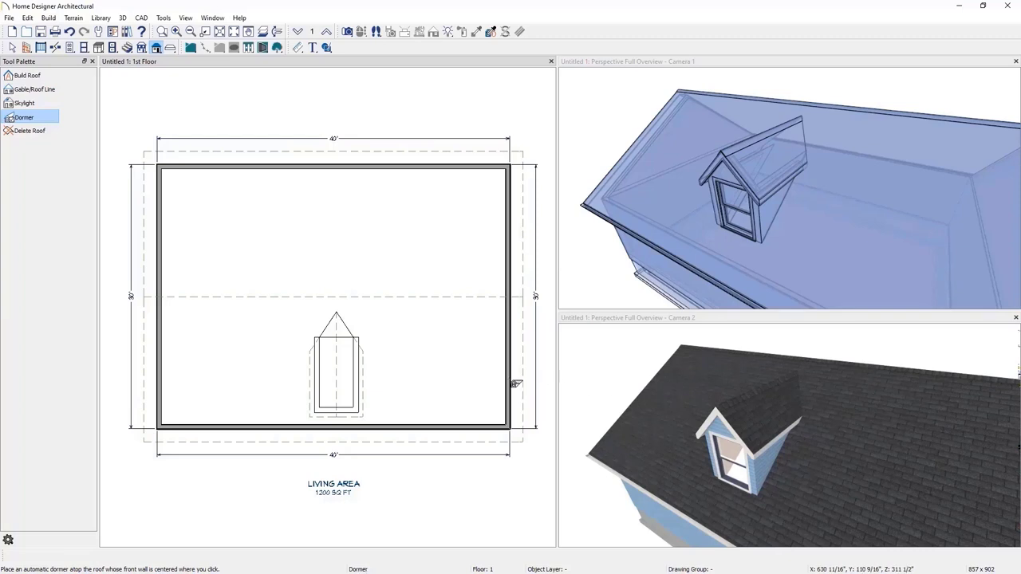
Try resizing the dormer from its side and shifting it toward the roof ridge in the plan.
left_click(364, 375)
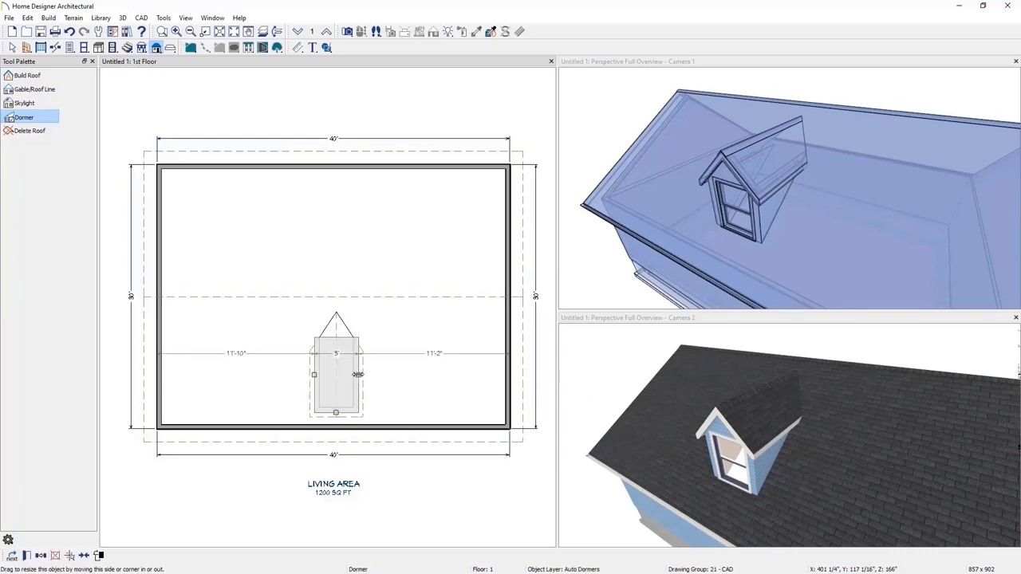
mouse_move(359, 375)
left_mouse_down()
mouse_move(377, 373)
mouse_move(360, 369)
left_mouse_up()
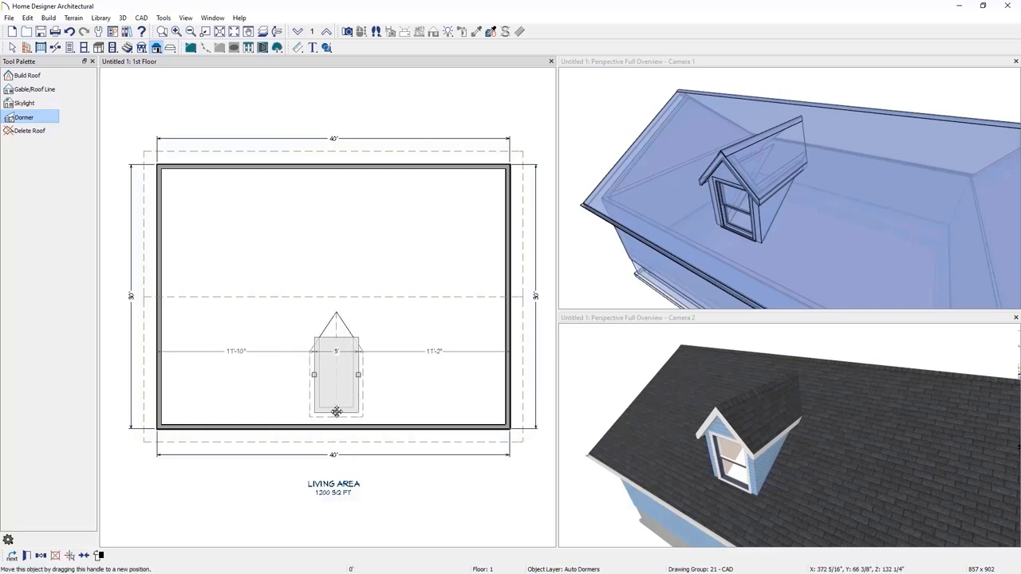
mouse_move(336, 412)
left_mouse_down()
mouse_move(356, 412)
mouse_move(300, 410)
mouse_move(299, 419)
mouse_move(331, 406)
left_mouse_up()
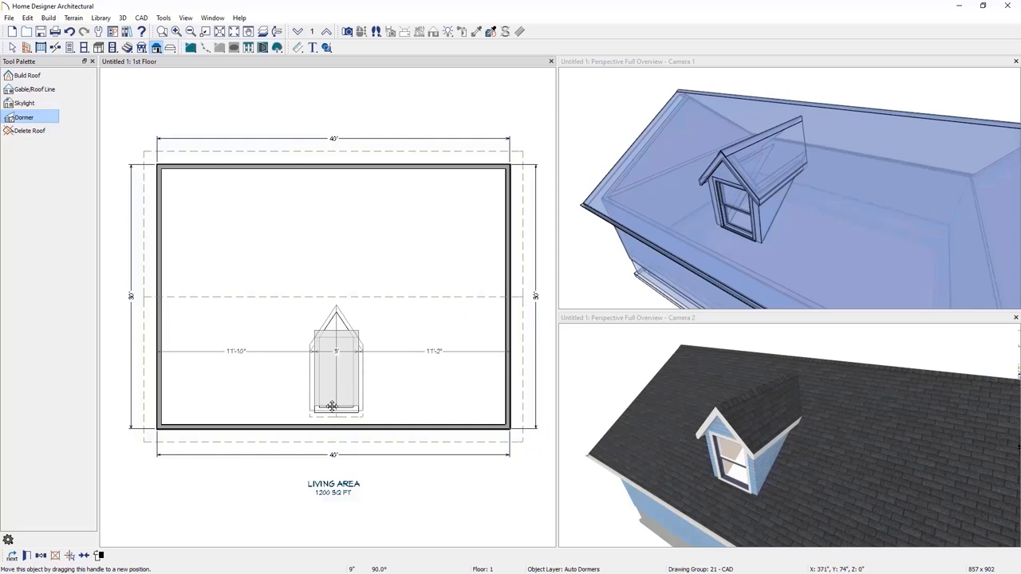
Move the dormer so that its side is 17'6" from the right exterior wall, keeping its width.
left_click(358, 398)
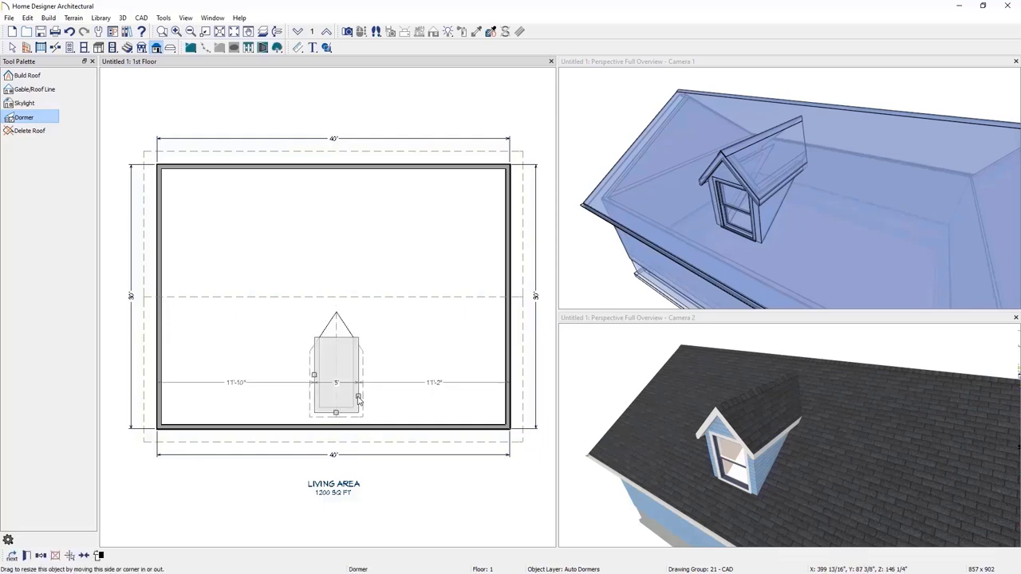
left_click(434, 386)
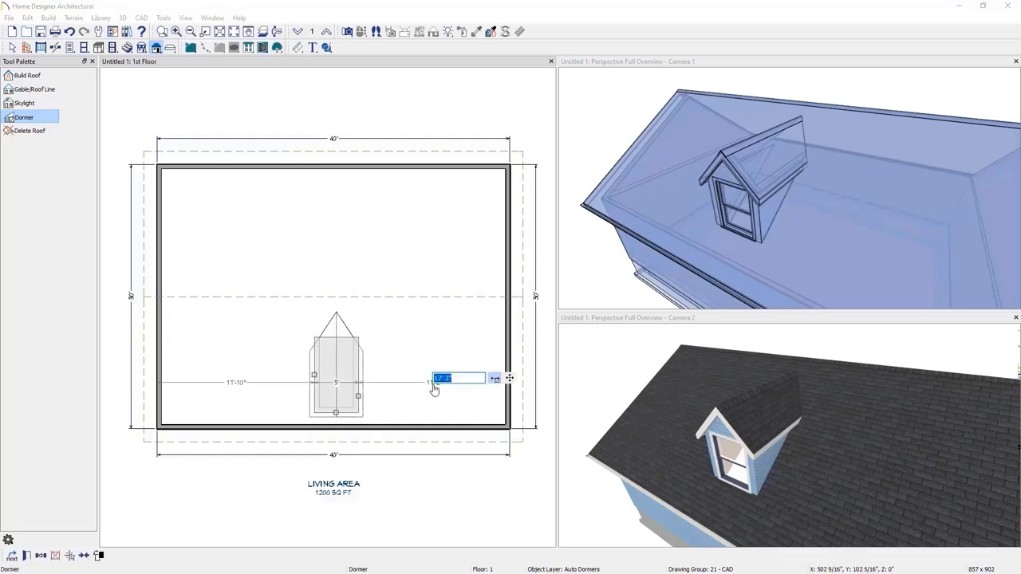
type("11'6\"")
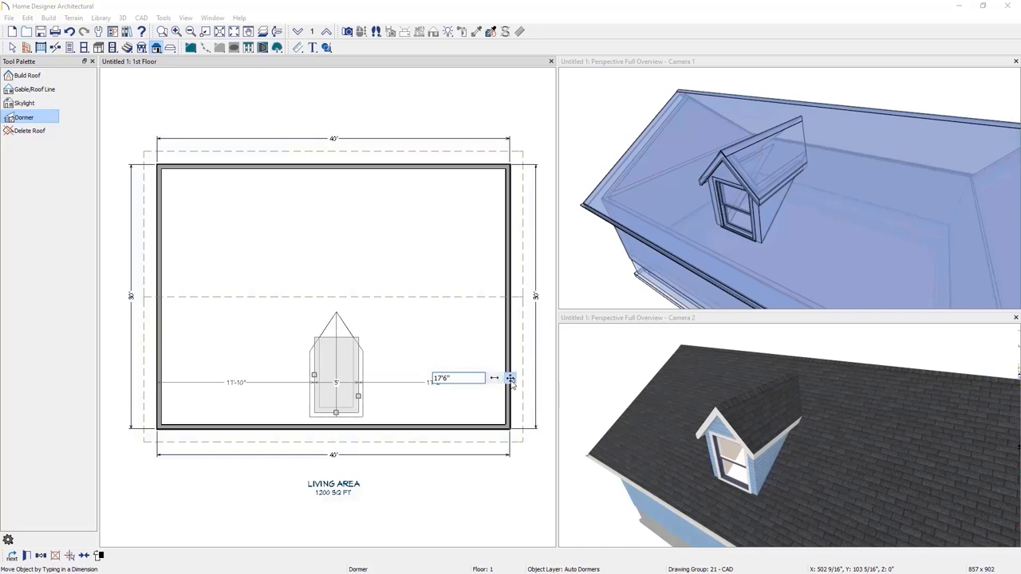
key("Return")
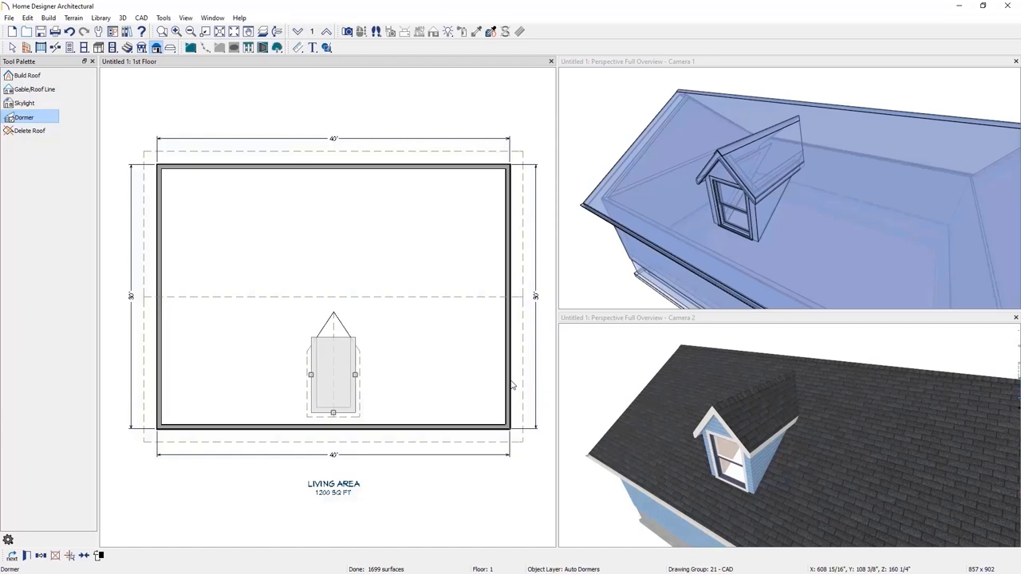
Examine the dormer's specification: the available roof style types, the wall type and dimensions, and the line style.
double_click(351, 413)
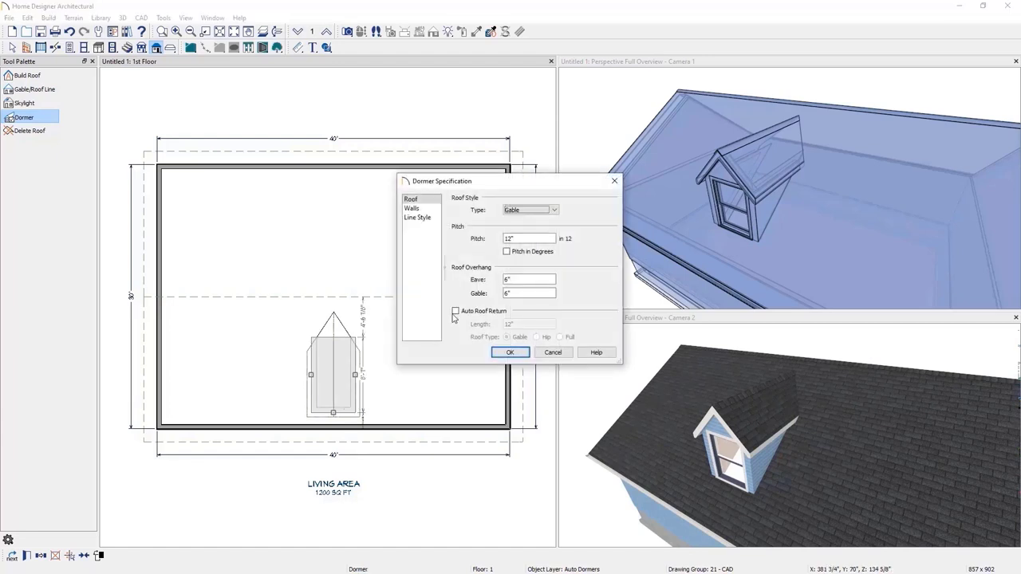
left_click(544, 212)
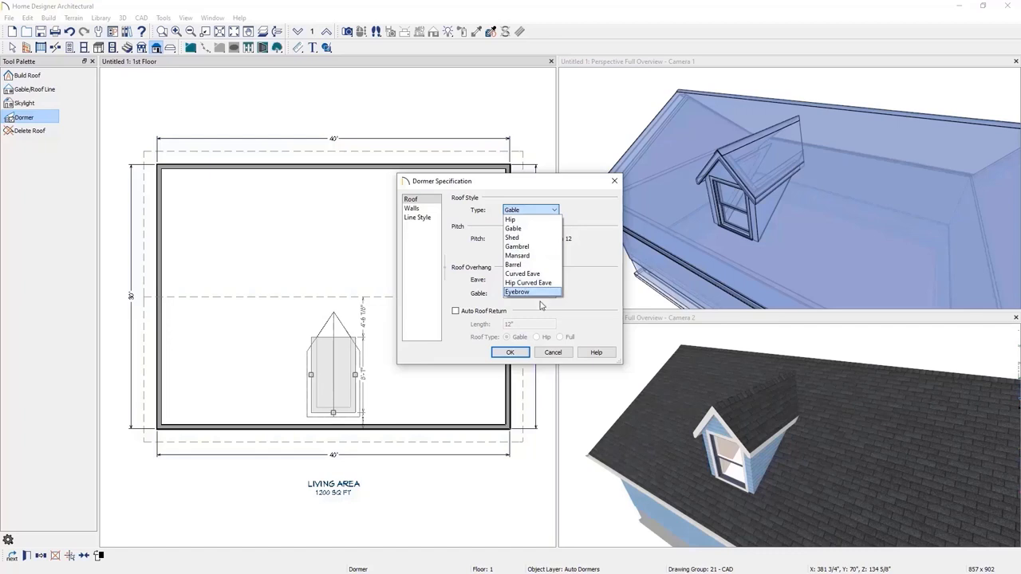
left_click(470, 257)
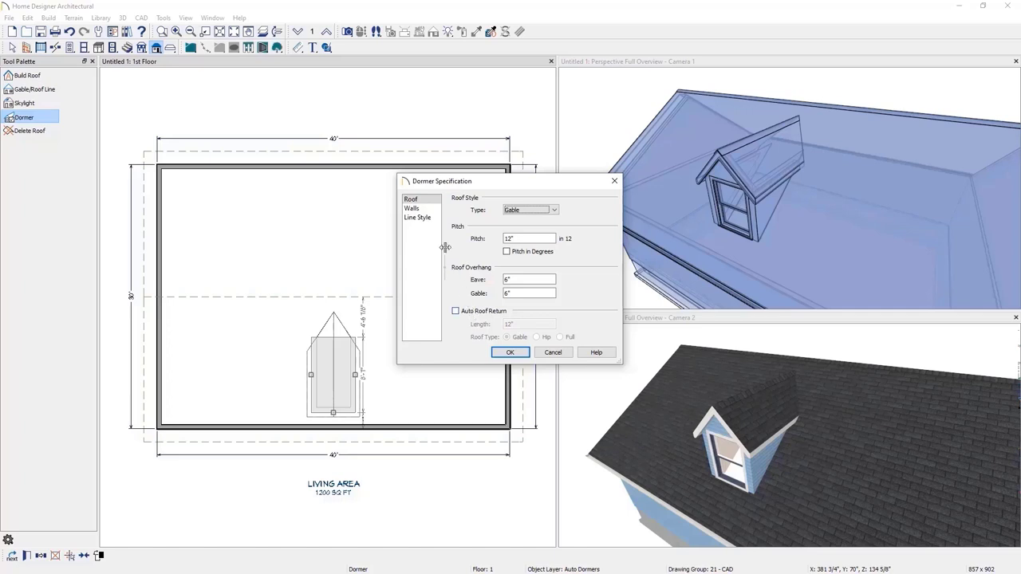
left_click(419, 209)
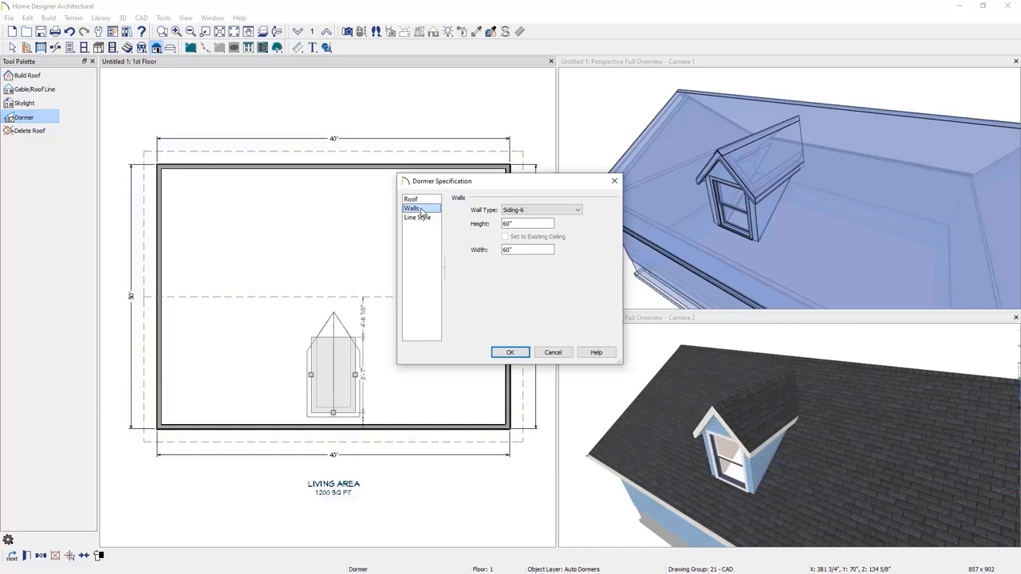
left_click(421, 217)
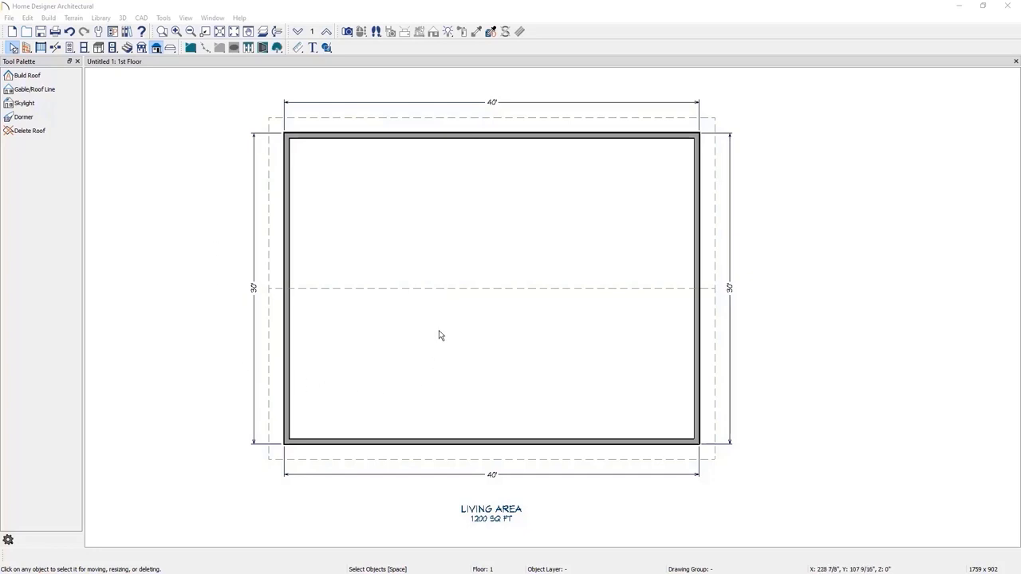
Build a new second floor derived from the 1st floor plan and accept its default floor and ceiling settings.
left_click(47, 19)
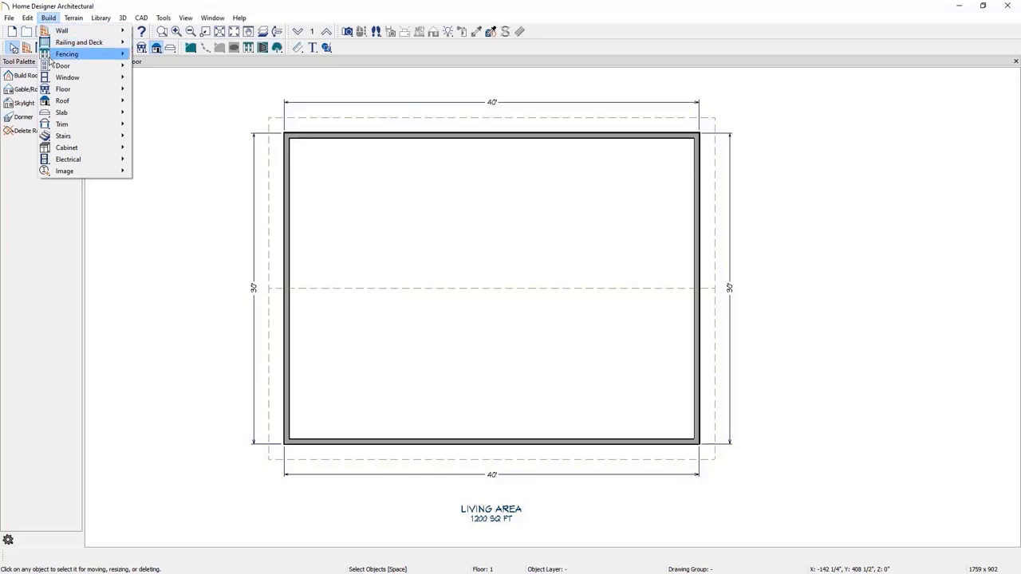
mouse_move(90, 91)
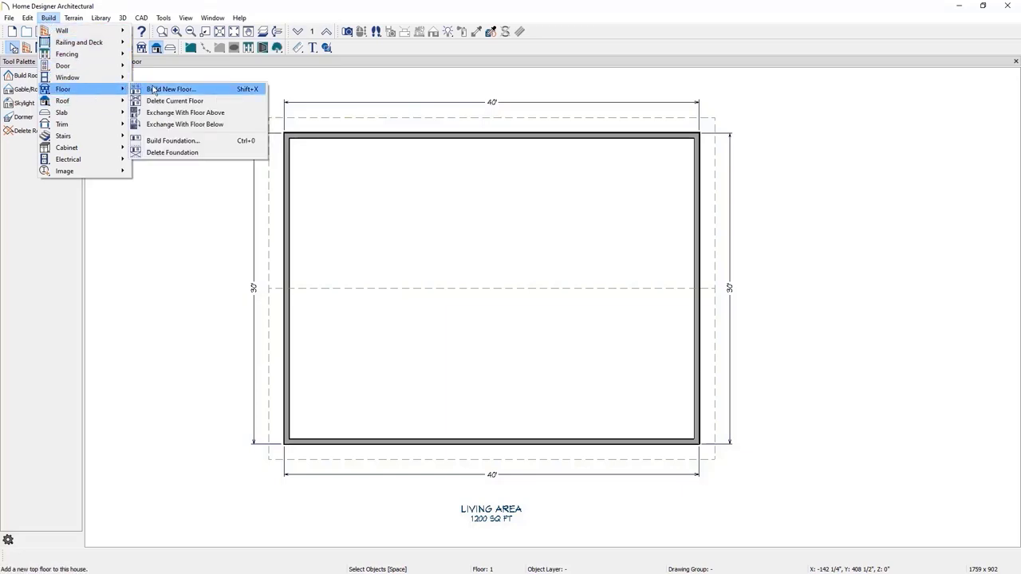
left_click(214, 91)
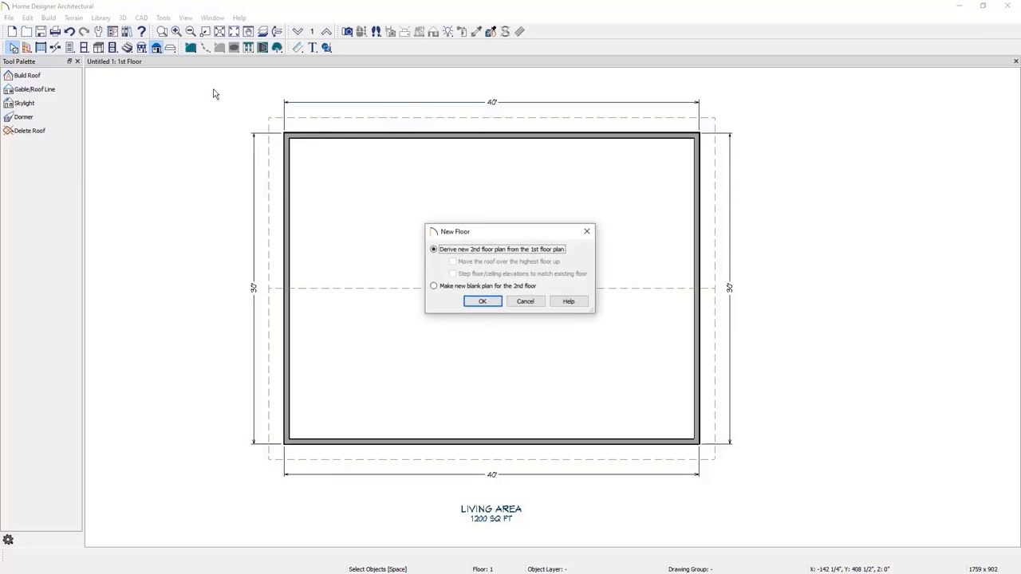
left_click(492, 304)
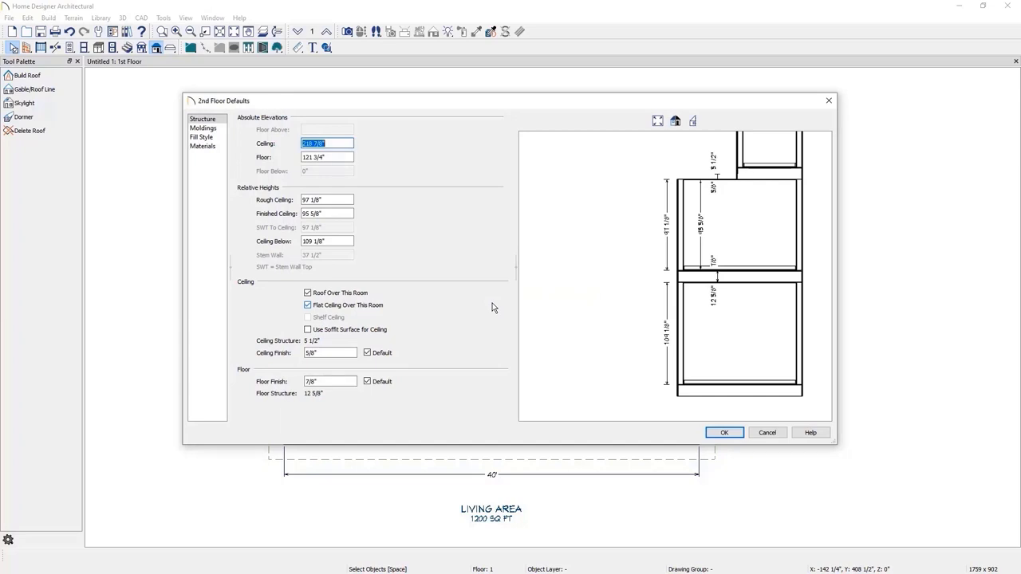
left_click(719, 433)
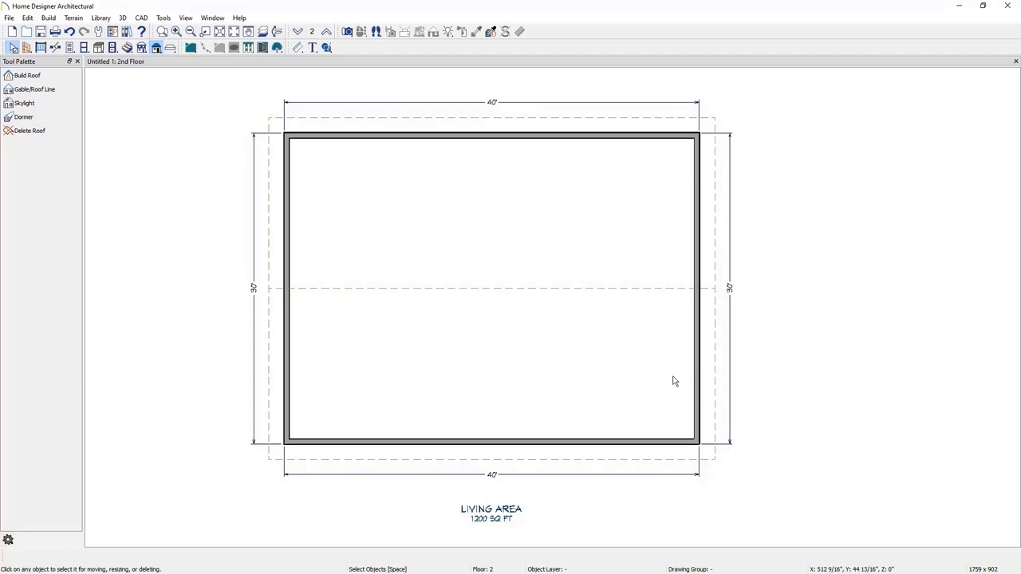
Create a Perspective Full Overview of the house and dock it beside the second-floor plan.
left_click(348, 32)
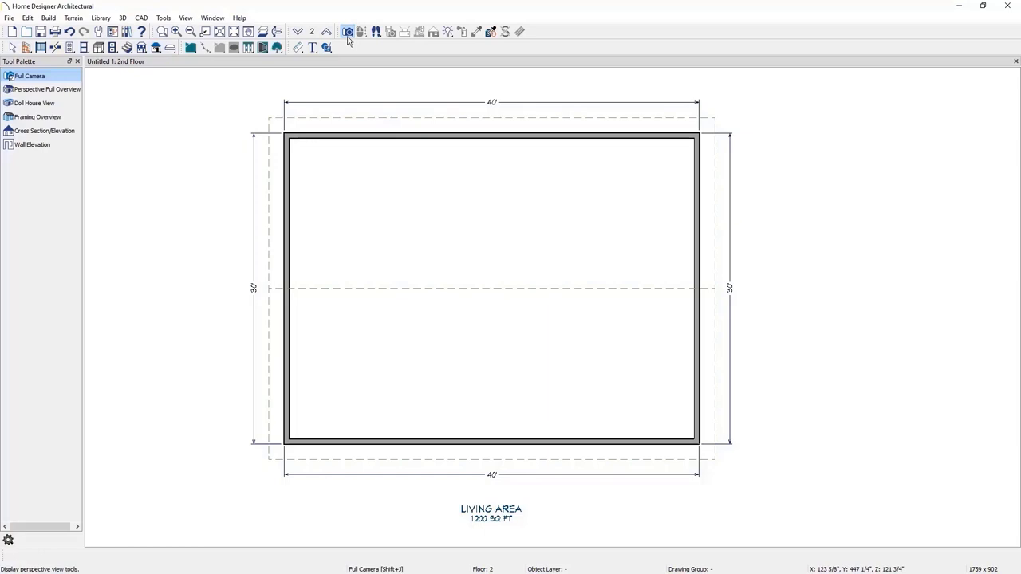
left_click(47, 89)
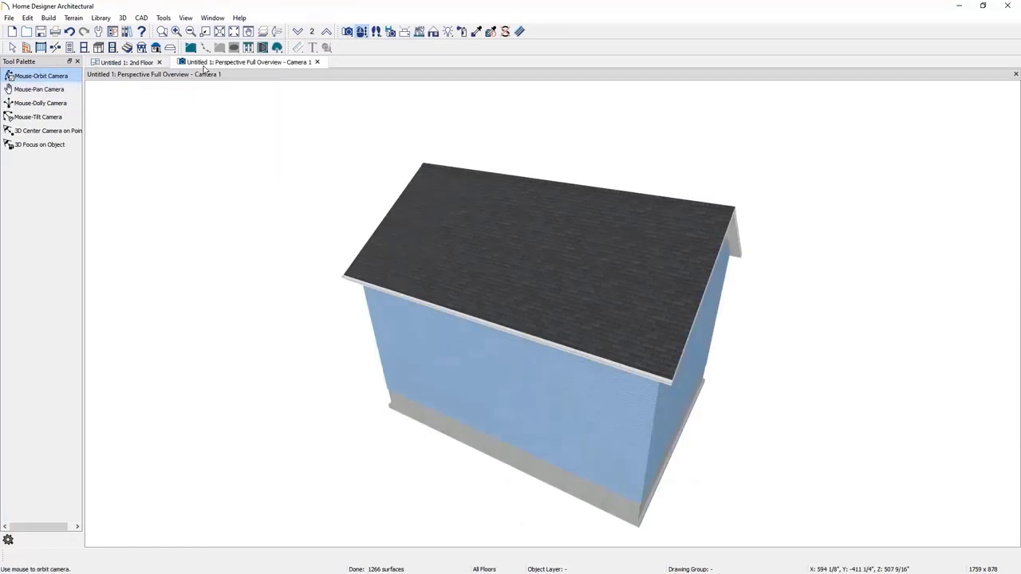
left_click_drag(214, 63, 898, 292)
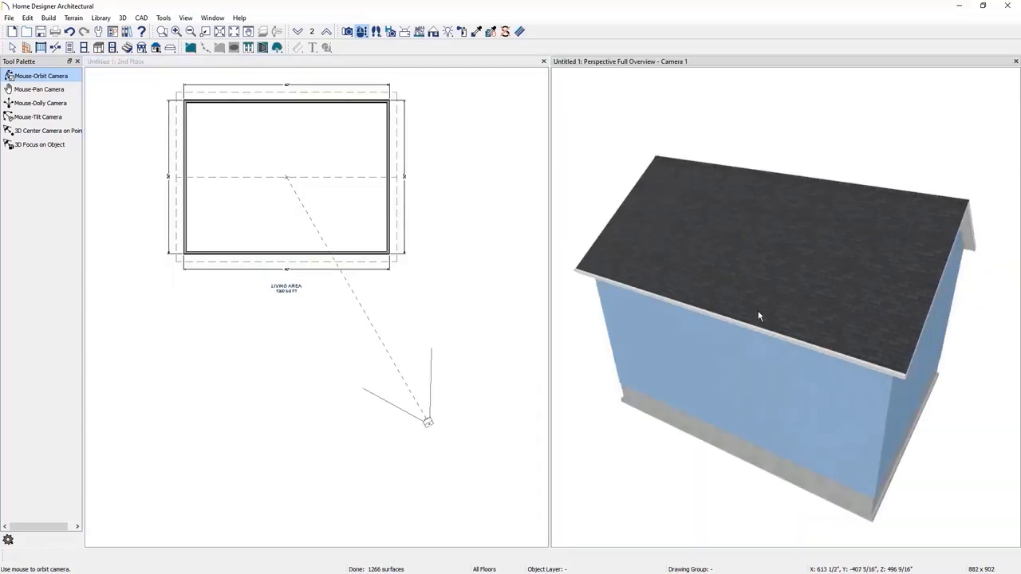
Create a second Perspective Full Overview with Glass House rendering and dock it below the Camera 1 view.
left_click(385, 70)
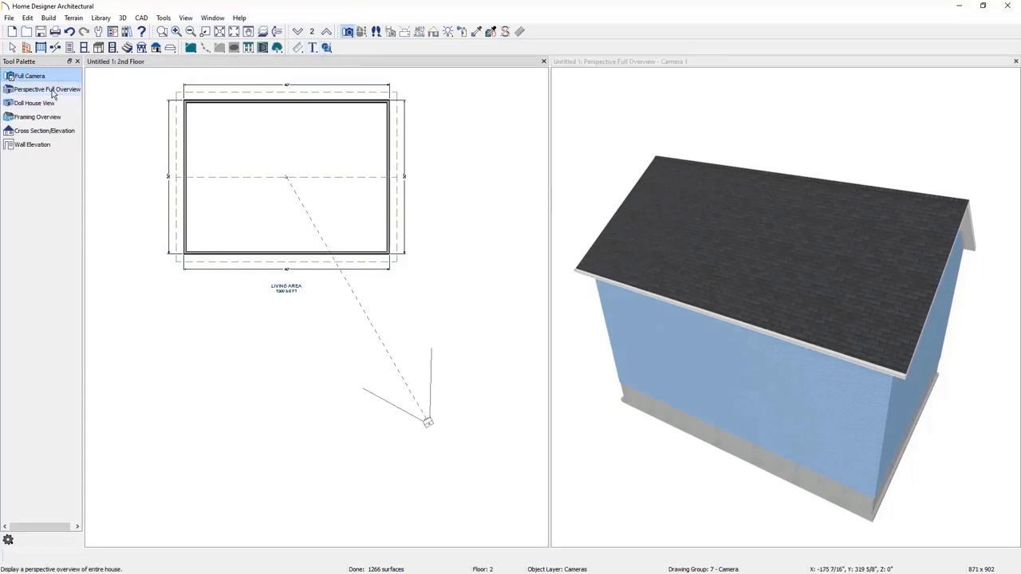
left_click(52, 91)
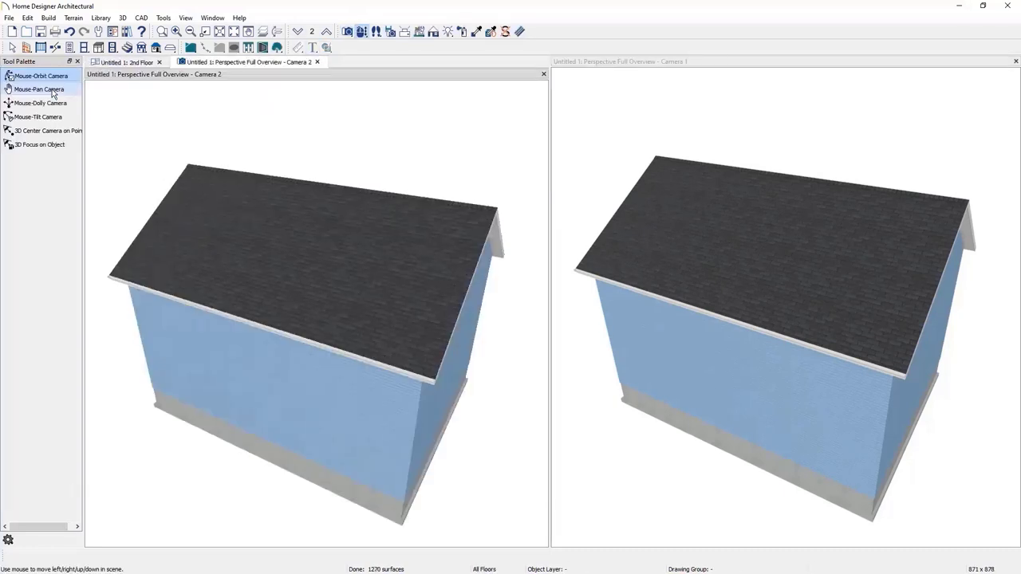
left_click(432, 32)
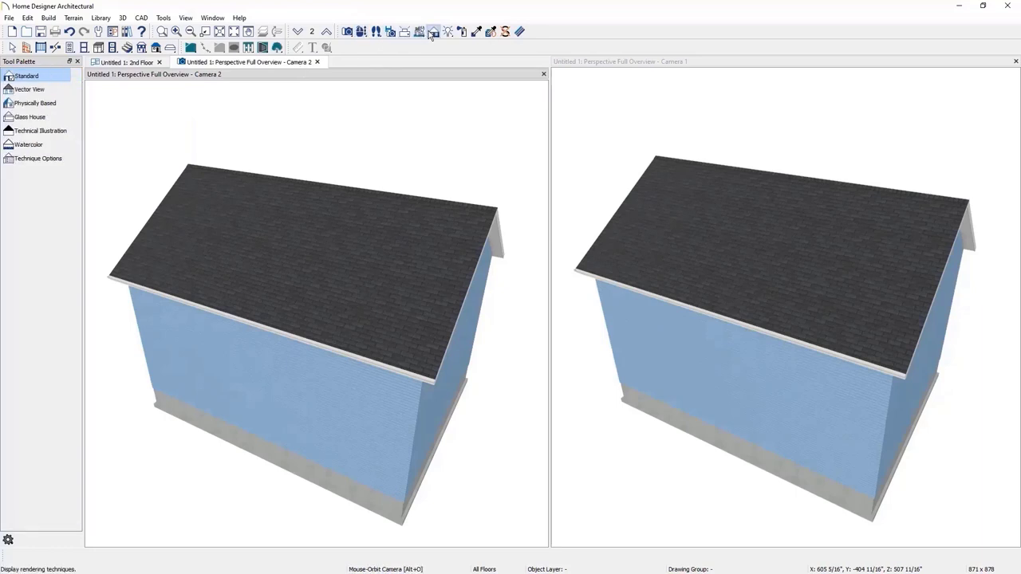
left_click(32, 119)
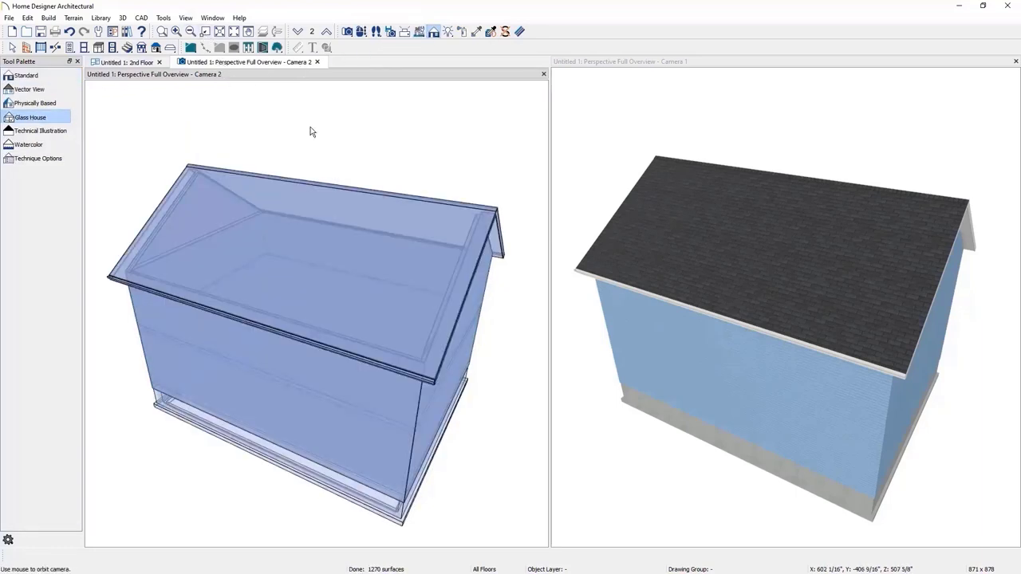
left_click_drag(248, 61, 783, 482)
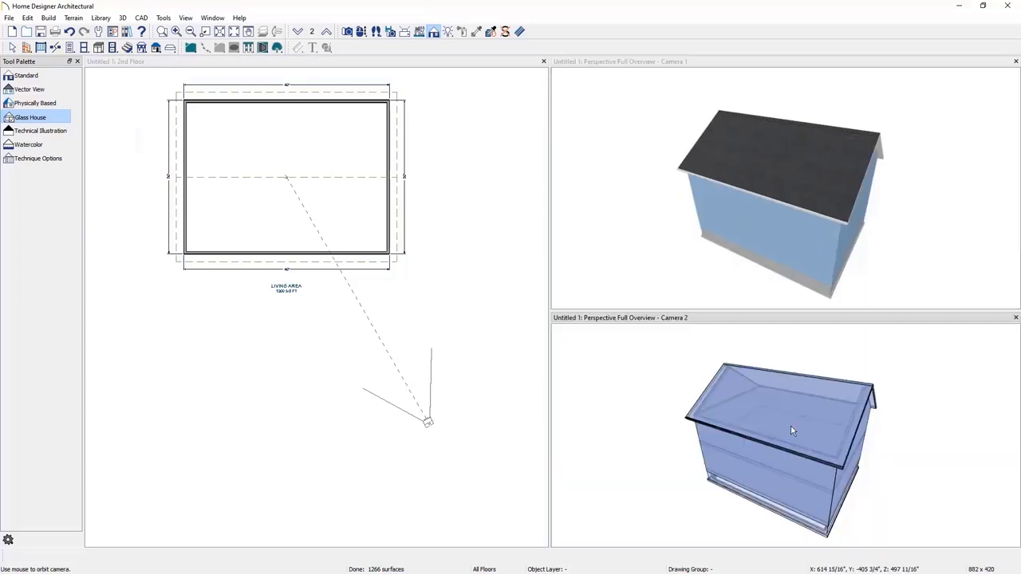
scroll(790, 430, "up", 3)
scroll(793, 160, "up", 3)
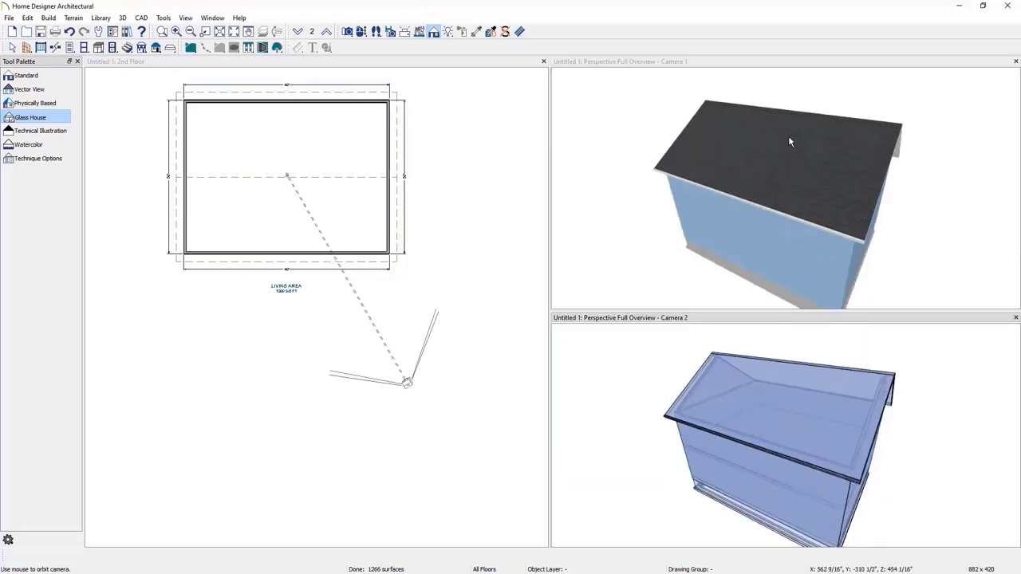
Draw two full-width straight interior walls on the second floor, each about 6' inside the upper and lower exterior walls.
scroll(264, 196, "up", 3)
middle_click_drag(264, 197, 279, 343)
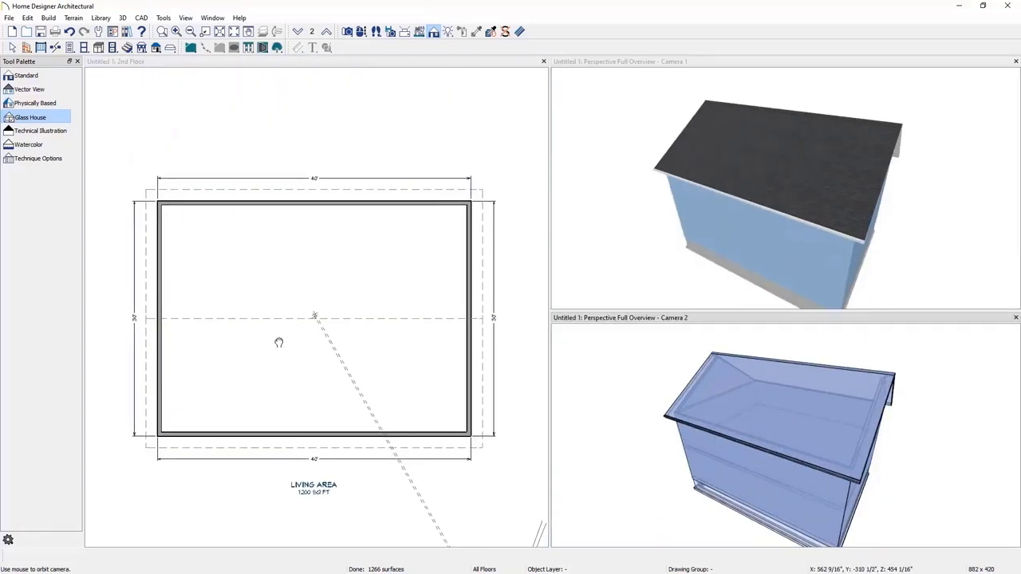
key("ctrl+shift+f")
scroll(346, 326, "up", 2)
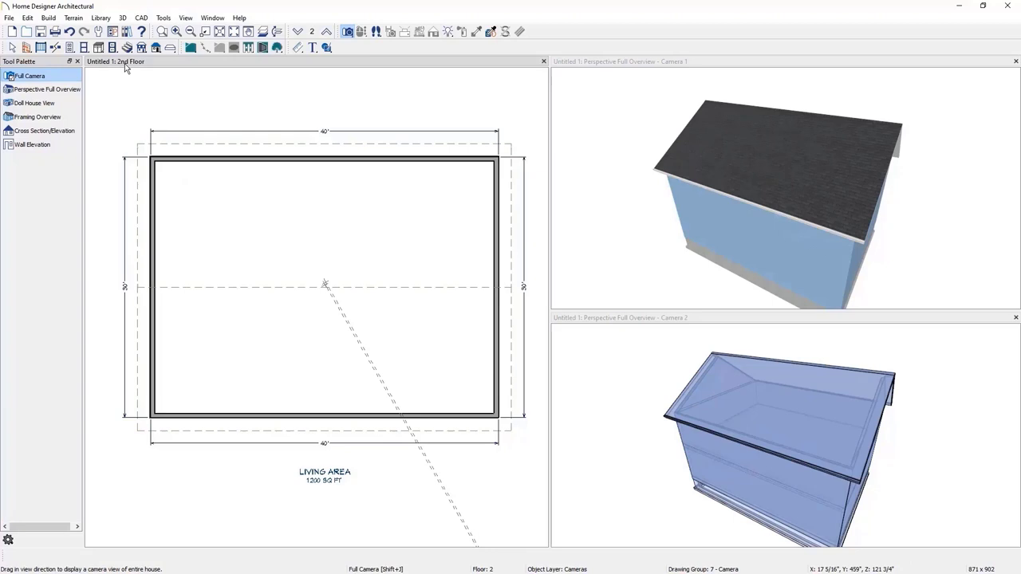
left_click(26, 47)
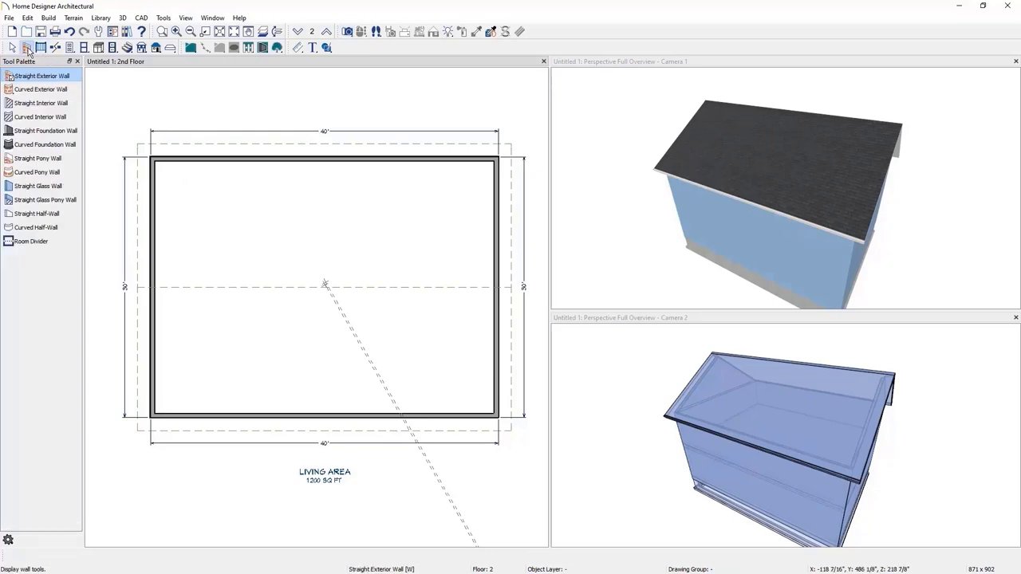
left_click(27, 104)
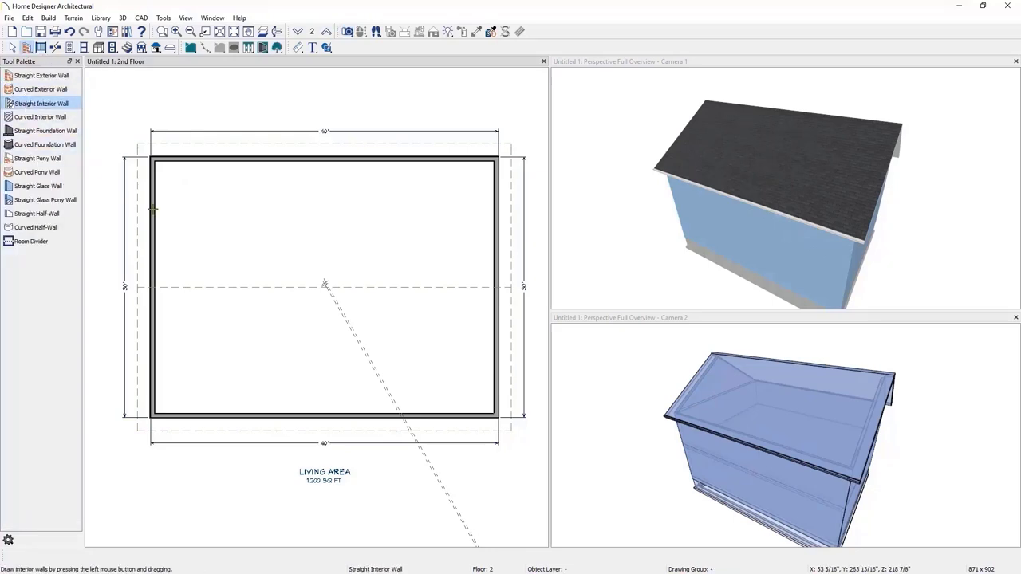
left_click_drag(154, 210, 489, 209)
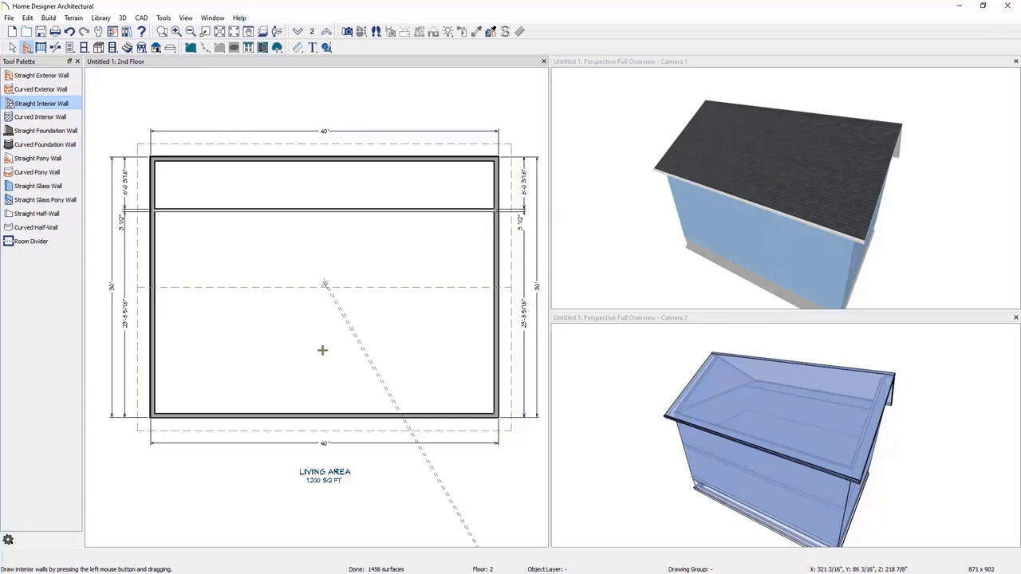
left_click_drag(153, 365, 495, 366)
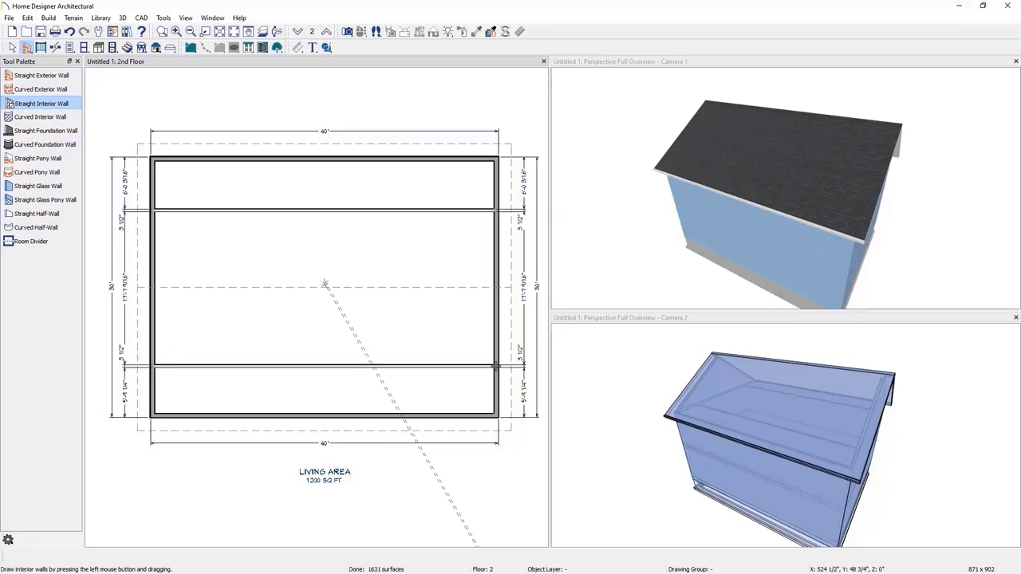
Set the upper interior wall's distance from the upper exterior wall to 5'.
left_click(449, 209)
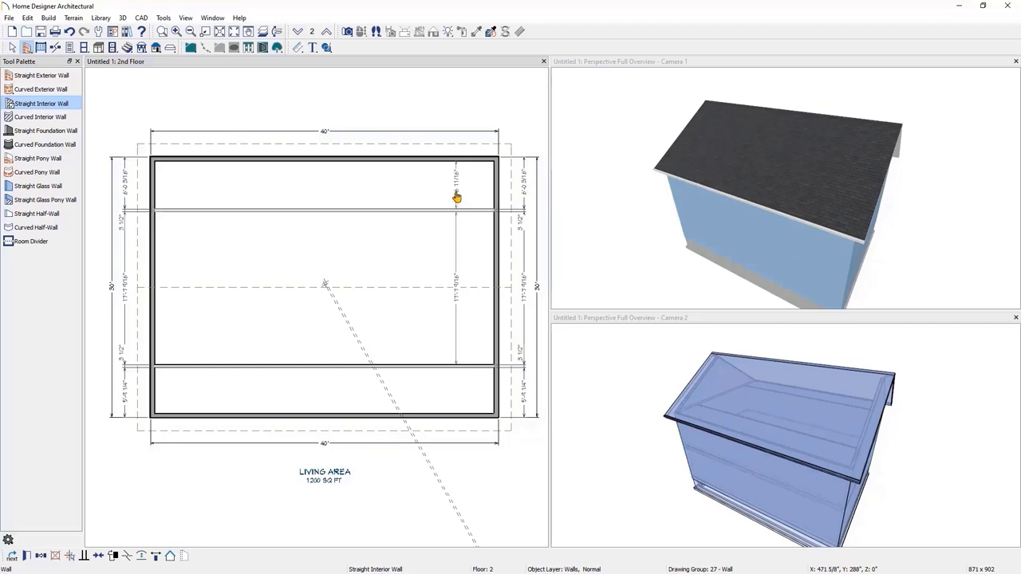
left_click(456, 197)
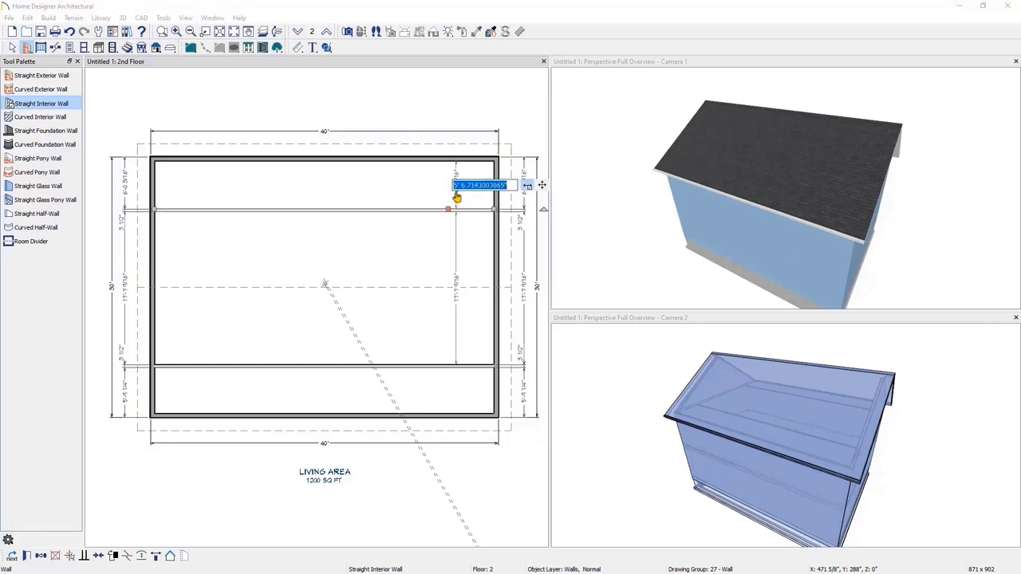
type("5")
key("Return")
Set the lower interior wall's distance from the lower exterior wall to 5'.
left_click(437, 369)
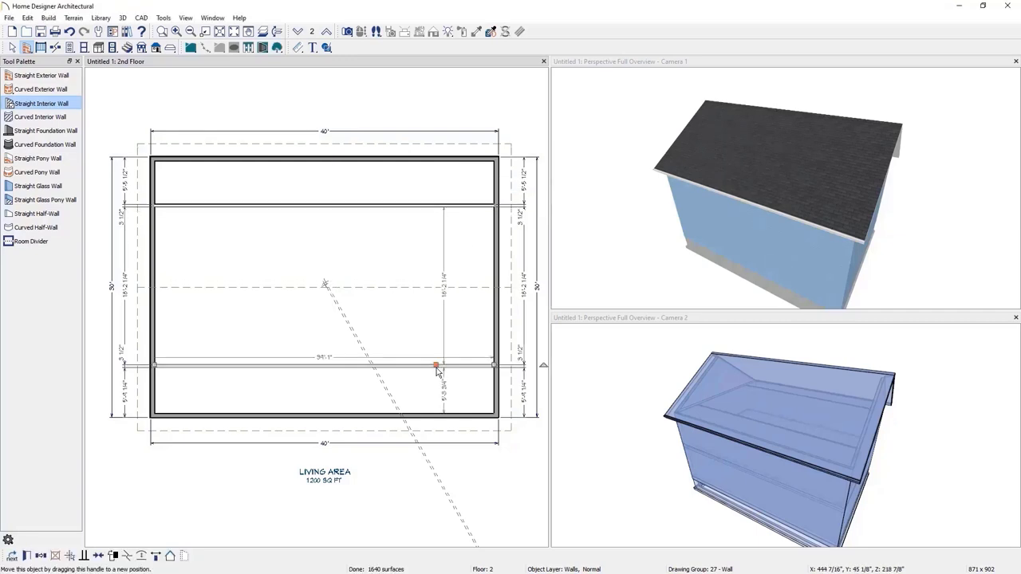
left_click(445, 398)
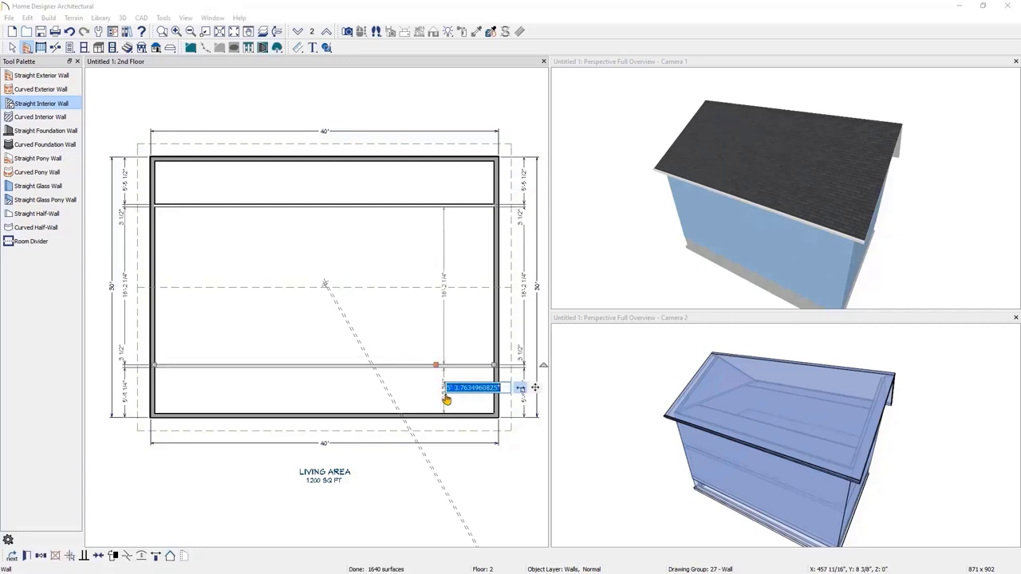
type("5")
key("Return")
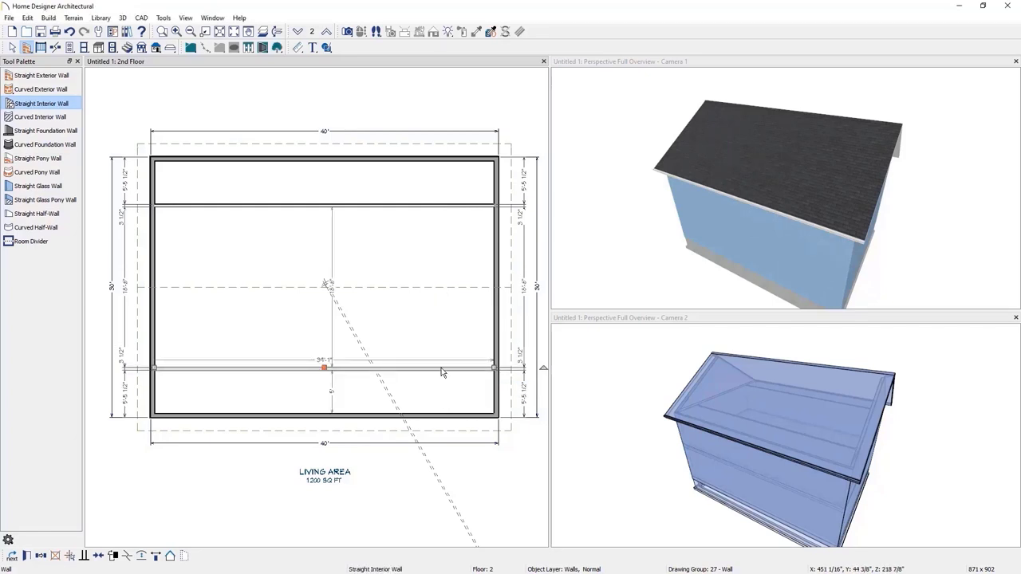
Specify the lower interior wall as a Knee Wall in its roof options.
left_click(437, 367)
double_click(436, 367)
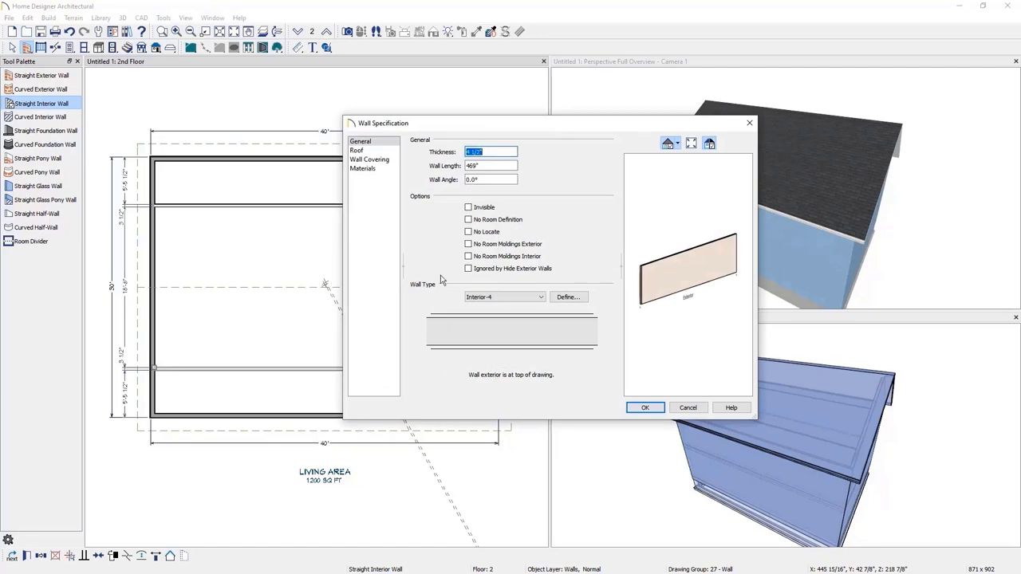
left_click(376, 152)
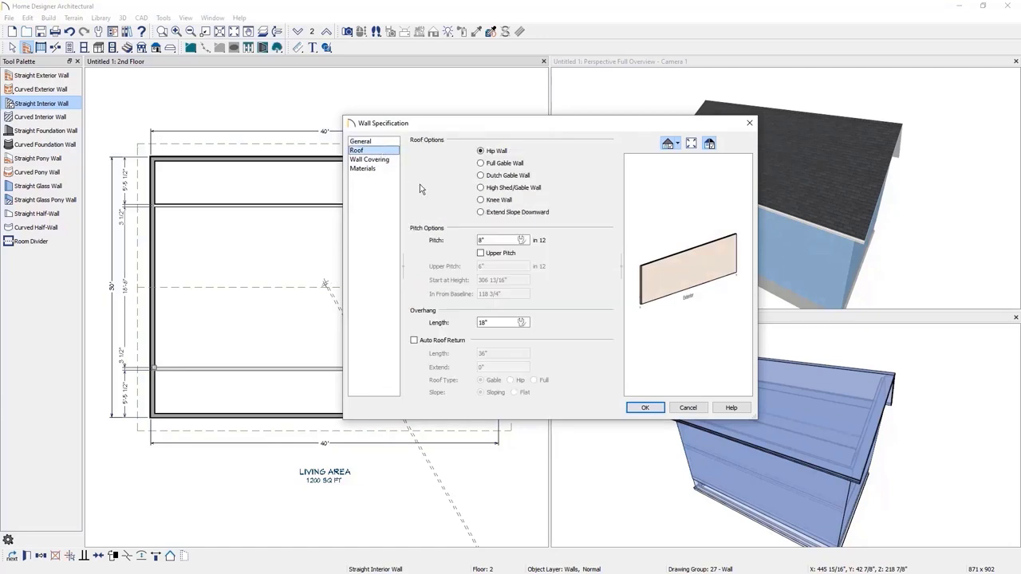
left_click(481, 200)
left_click(645, 408)
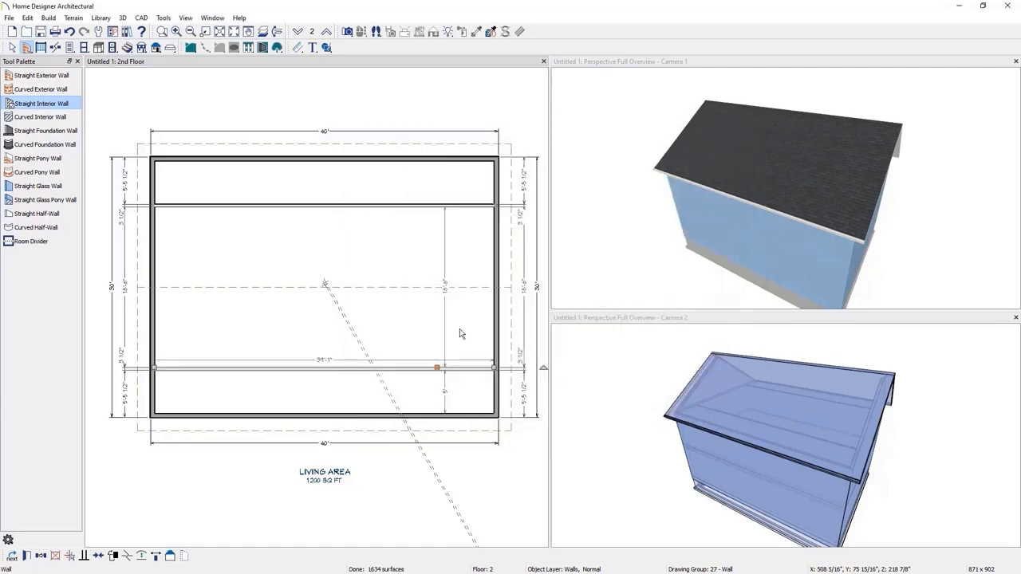
Specify the upper interior wall as a Knee Wall in its roof options.
double_click(345, 205)
left_click(357, 150)
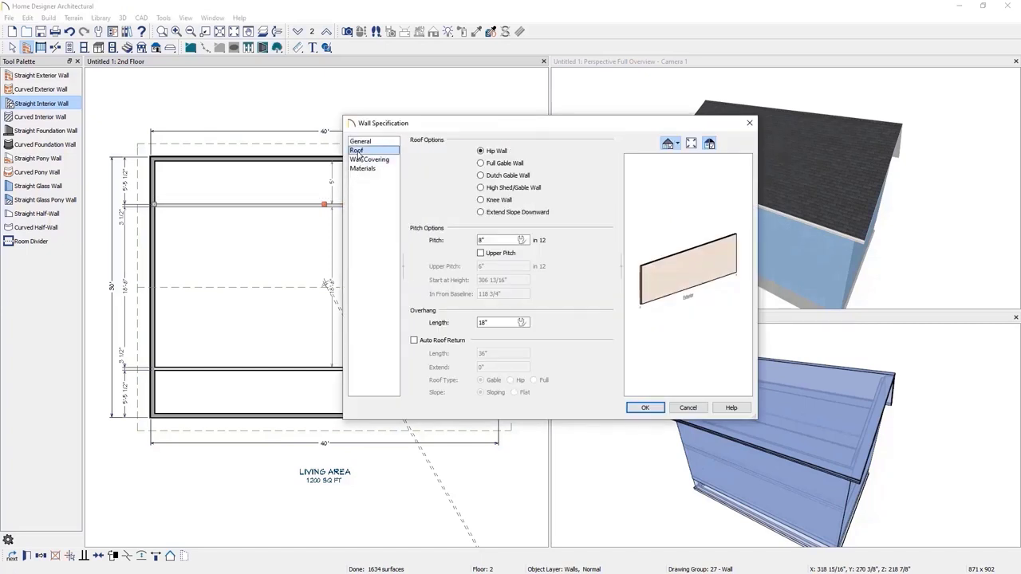
left_click(492, 202)
left_click(645, 408)
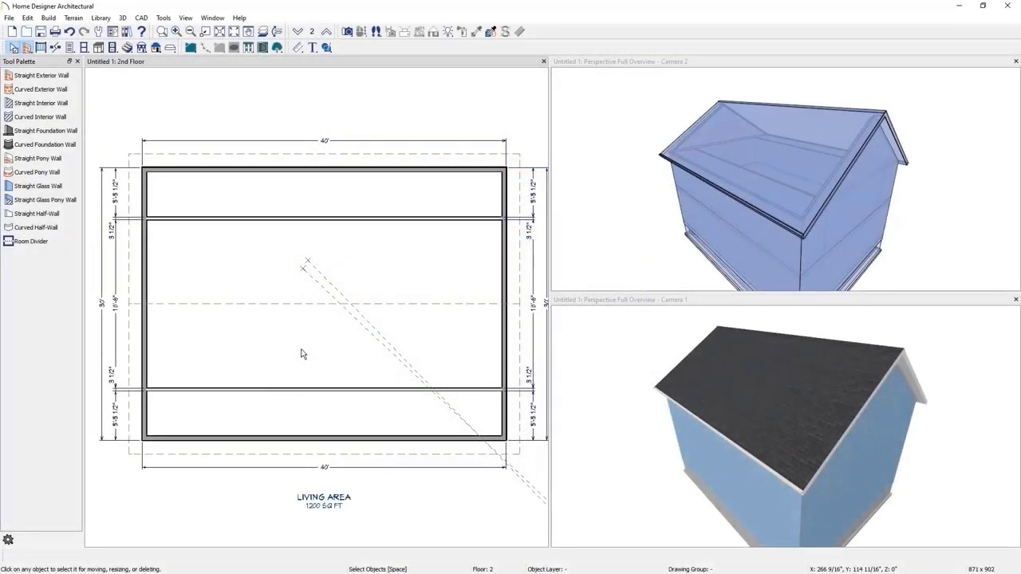
Draw a three-sided run of straight exterior walls outward from each knee wall, ending about 2' inside the upper and lower exterior walls.
left_click(56, 80)
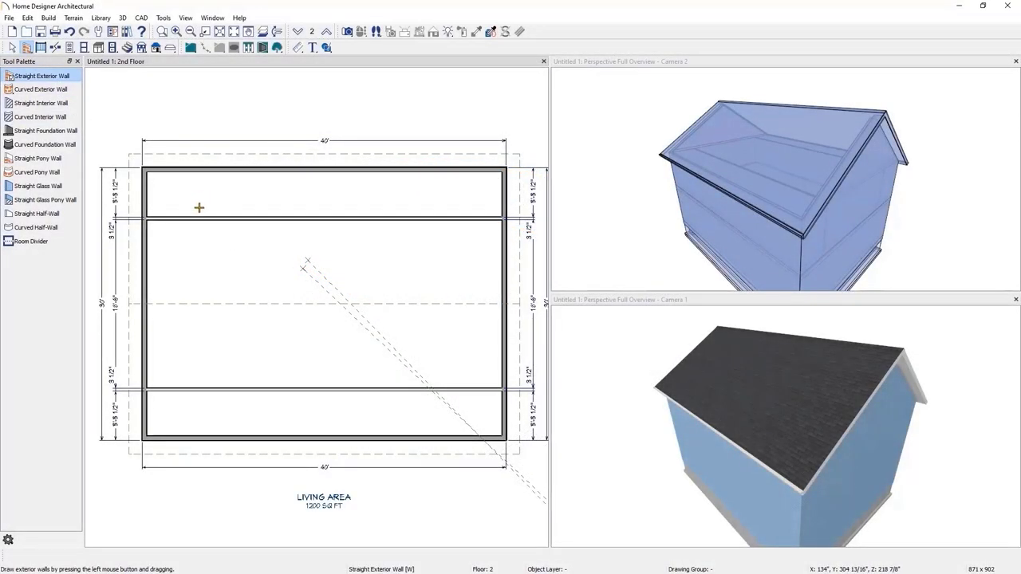
mouse_move(185, 216)
left_mouse_down()
mouse_move(186, 173)
mouse_move(209, 189)
mouse_move(447, 191)
mouse_move(447, 216)
left_mouse_up()
left_click_drag(455, 390, 194, 393)
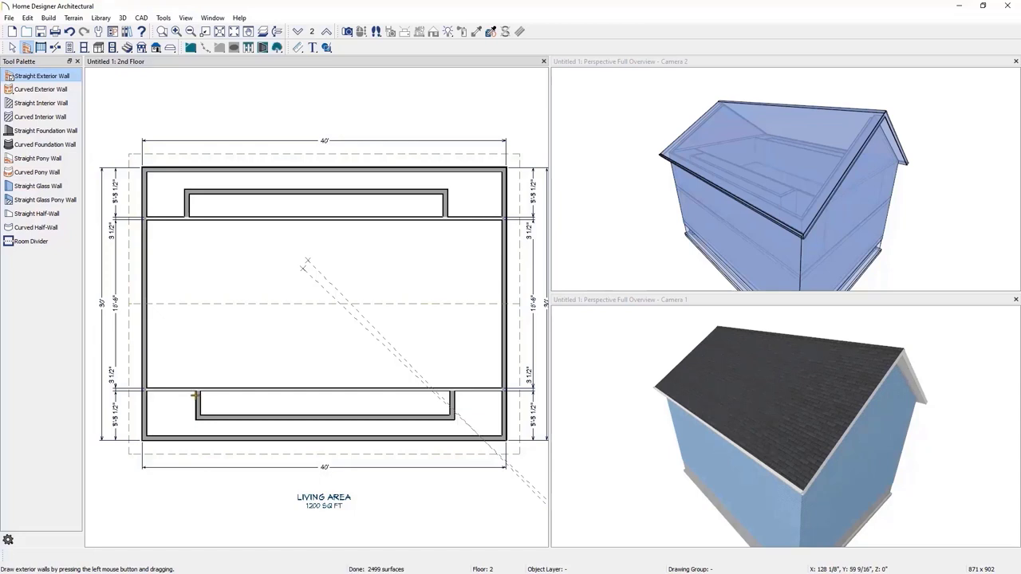
Set the lower wall run's right side wall 1' from the house's right exterior wall.
scroll(428, 213, "up", 2)
scroll(428, 211, "up", 3)
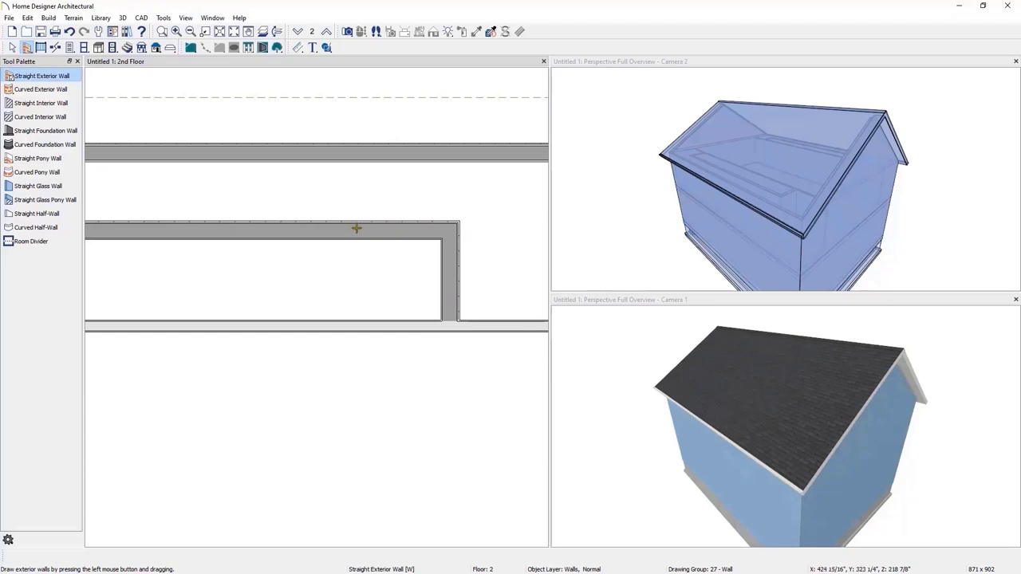
scroll(417, 398, "down", 3)
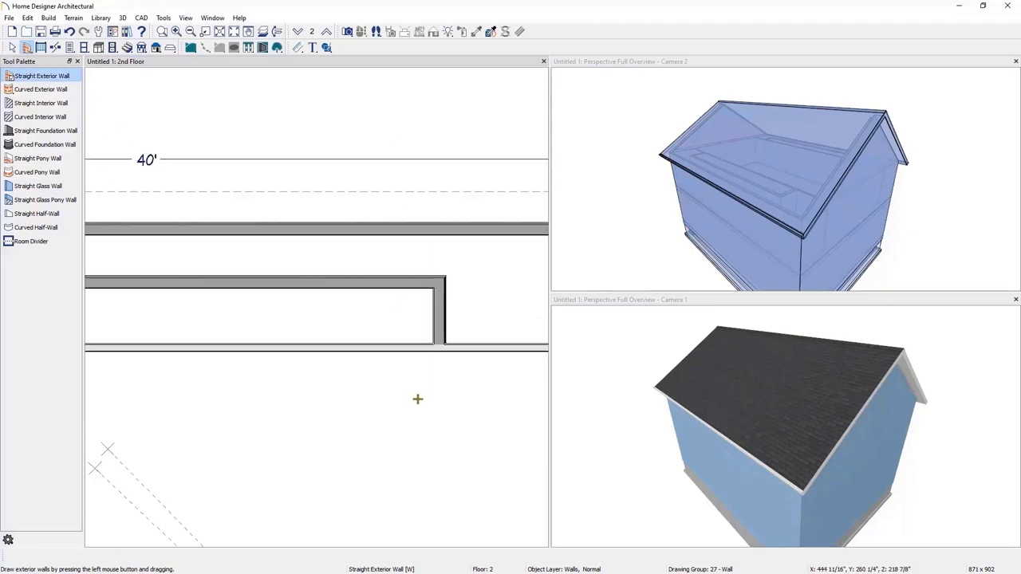
middle_click_drag(438, 460, 424, 105)
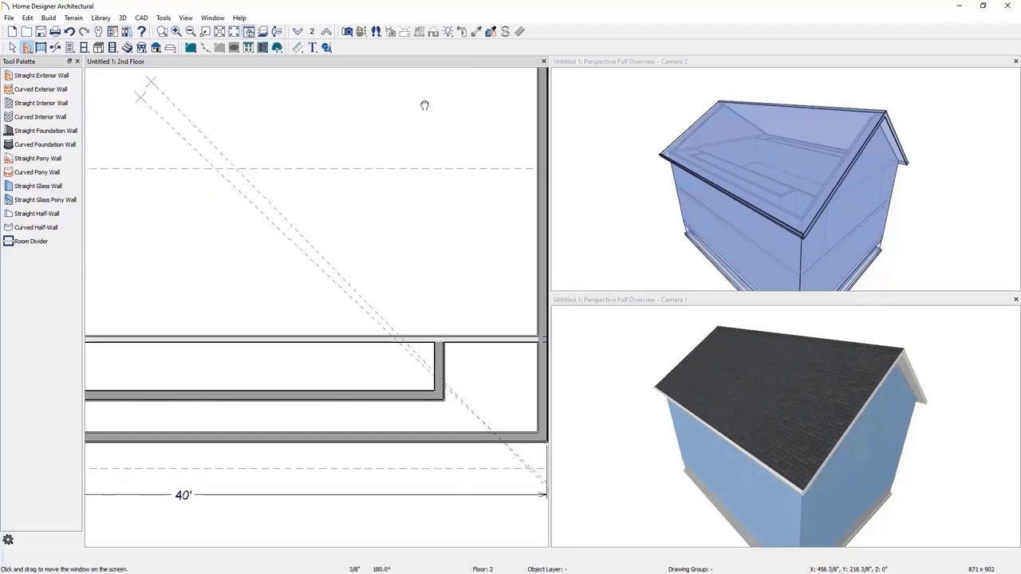
scroll(455, 375, "up", 2)
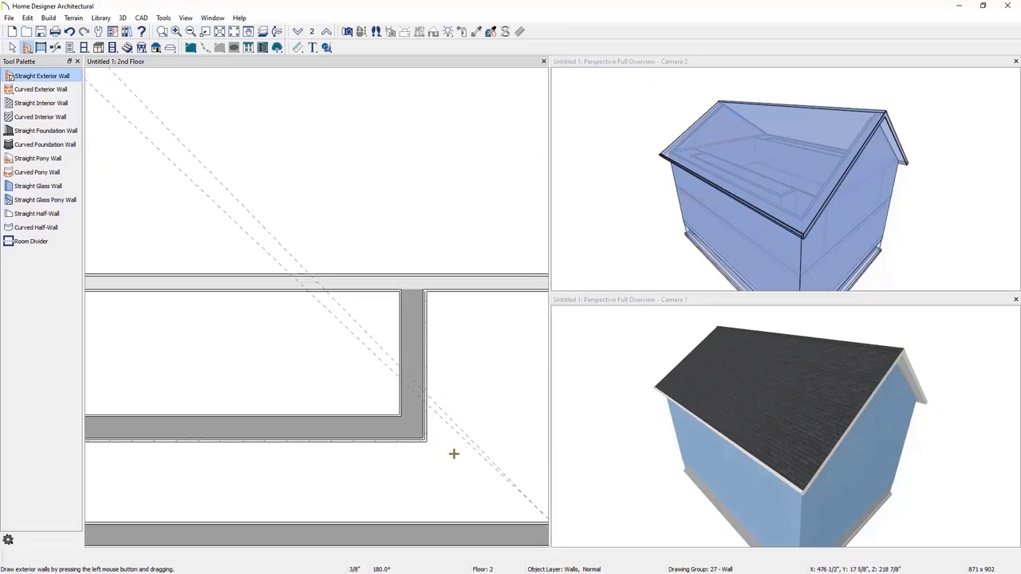
left_click(412, 393)
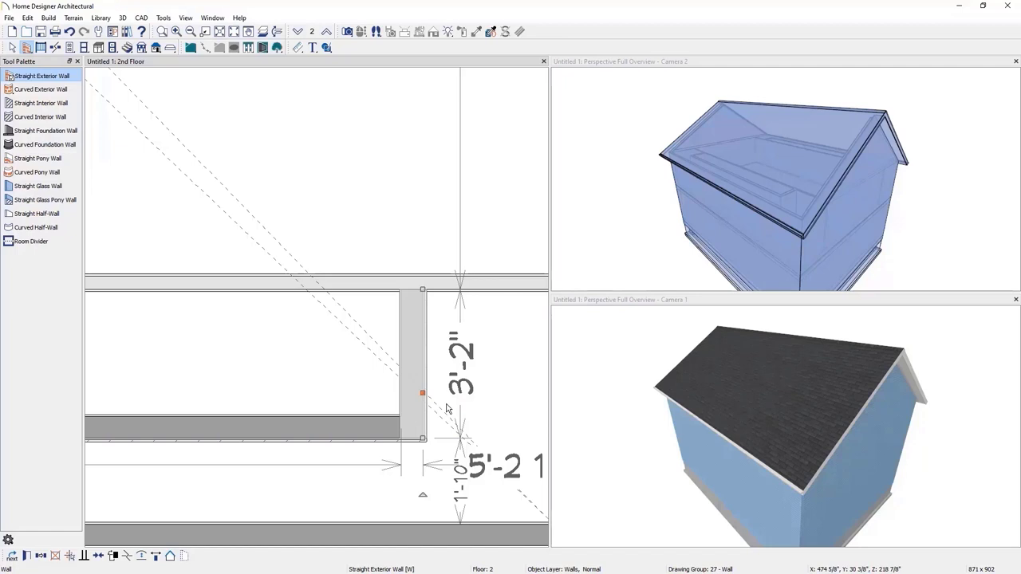
scroll(447, 408, "down", 4)
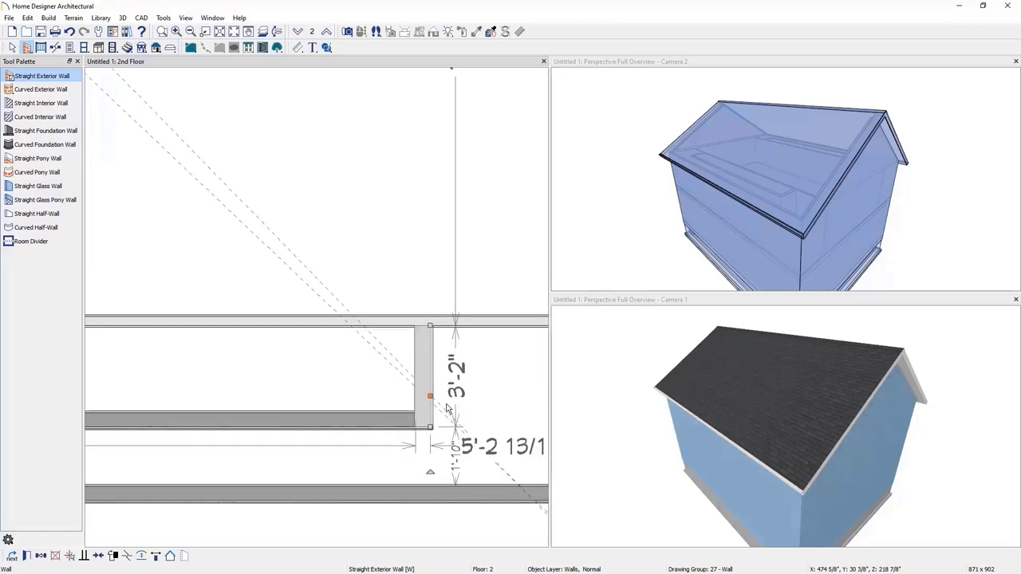
middle_click_drag(455, 408, 332, 394)
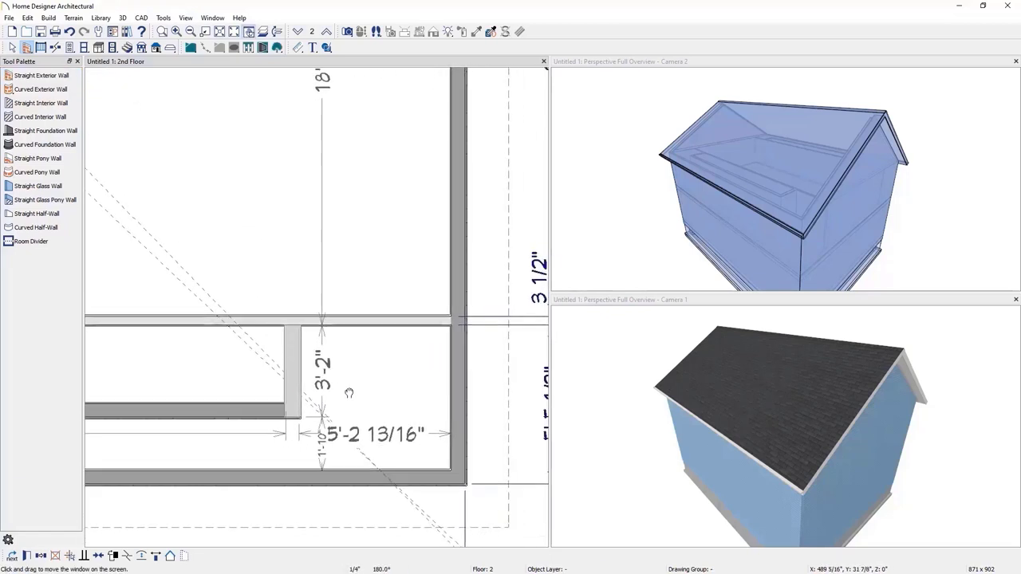
left_click(295, 373)
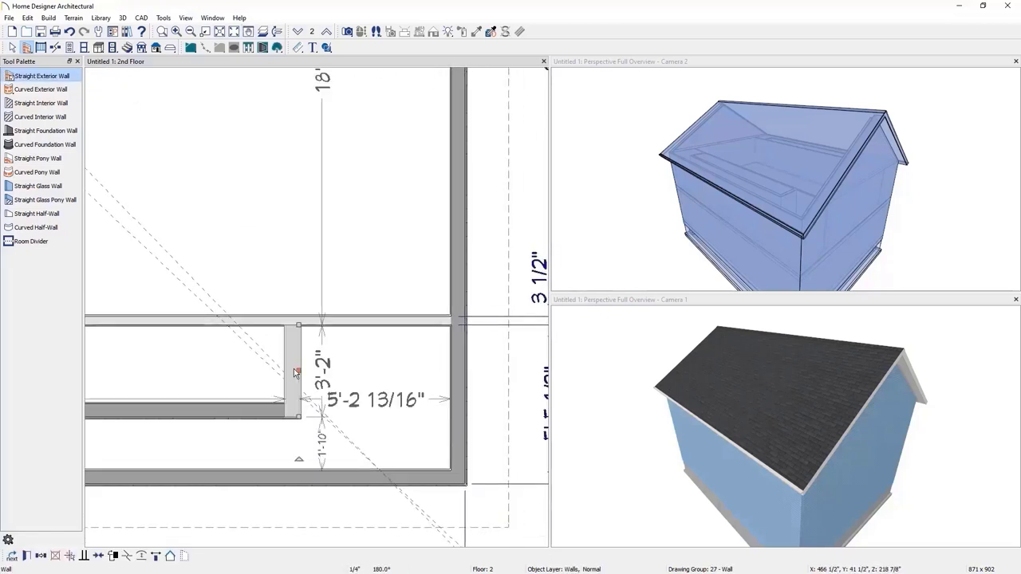
left_click(387, 400)
type("1")
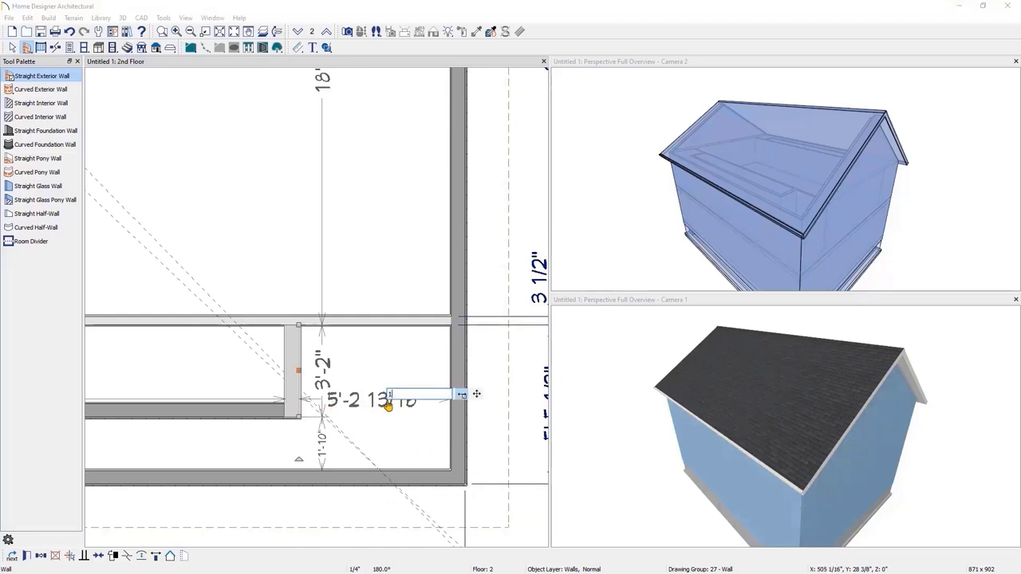
key("Return")
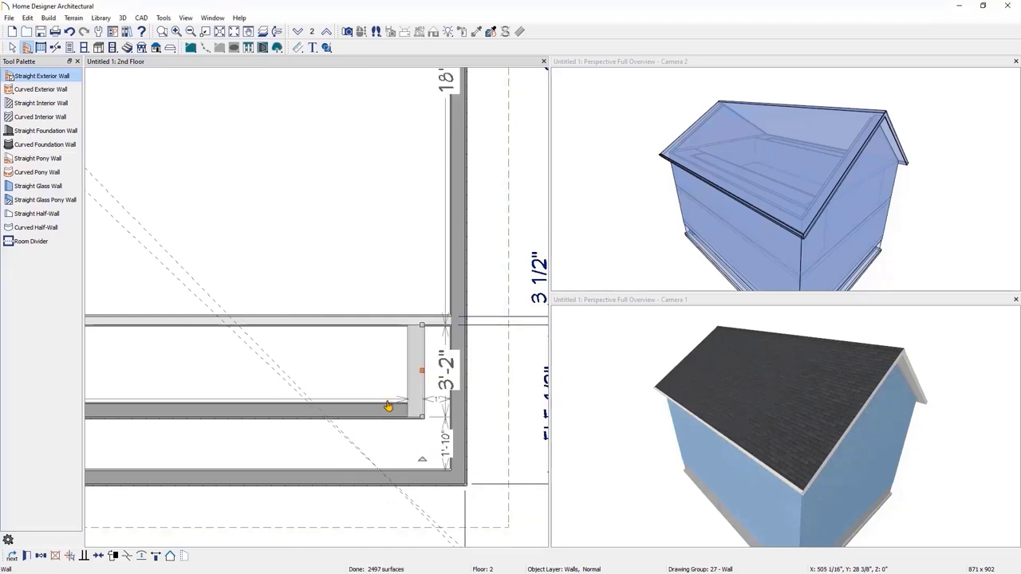
Set the lower wall run's long front wall 1' from the lower exterior wall.
left_click(196, 416)
left_click(181, 456)
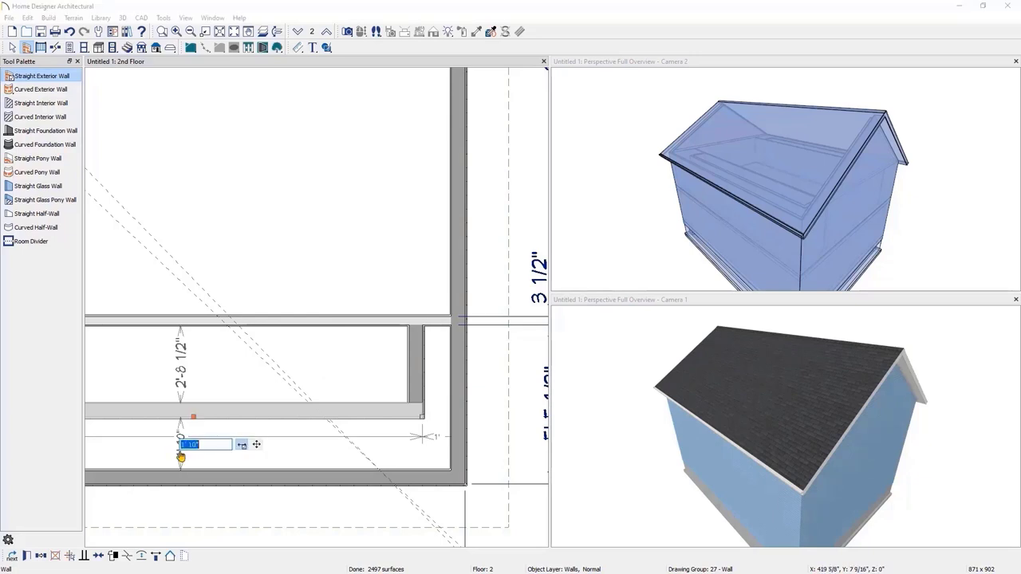
type("1")
key("Return")
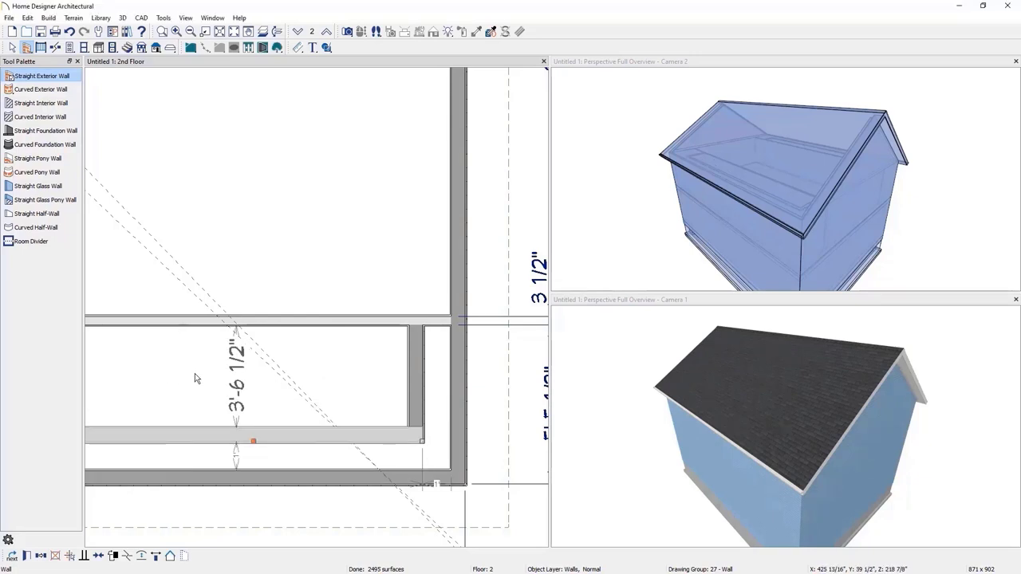
Set the lower wall run's left side wall 1' from the house's left exterior wall.
middle_click_drag(200, 372, 505, 205)
middle_click_drag(245, 273, 385, 283)
left_click(267, 338)
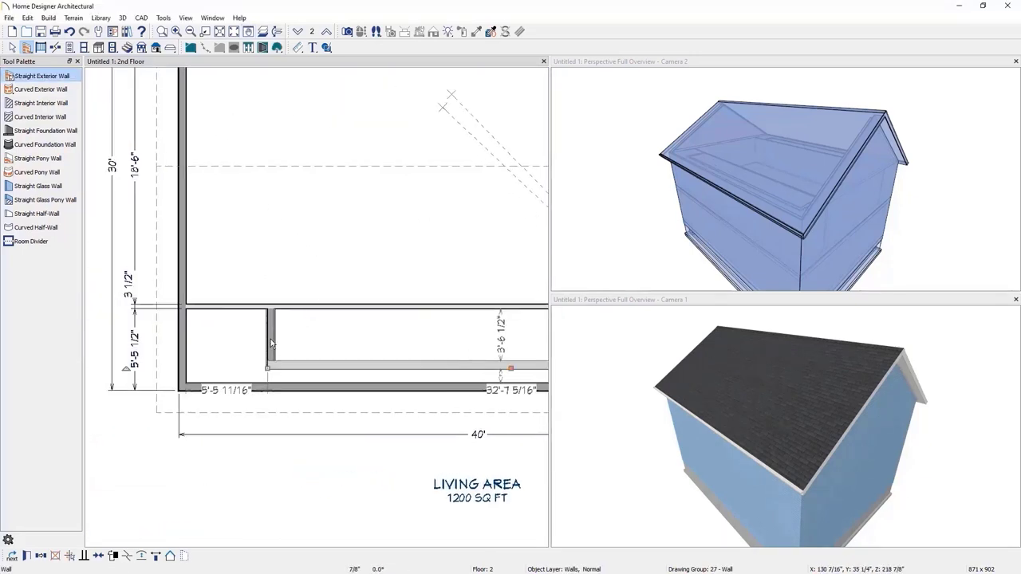
left_click(225, 328)
type("1")
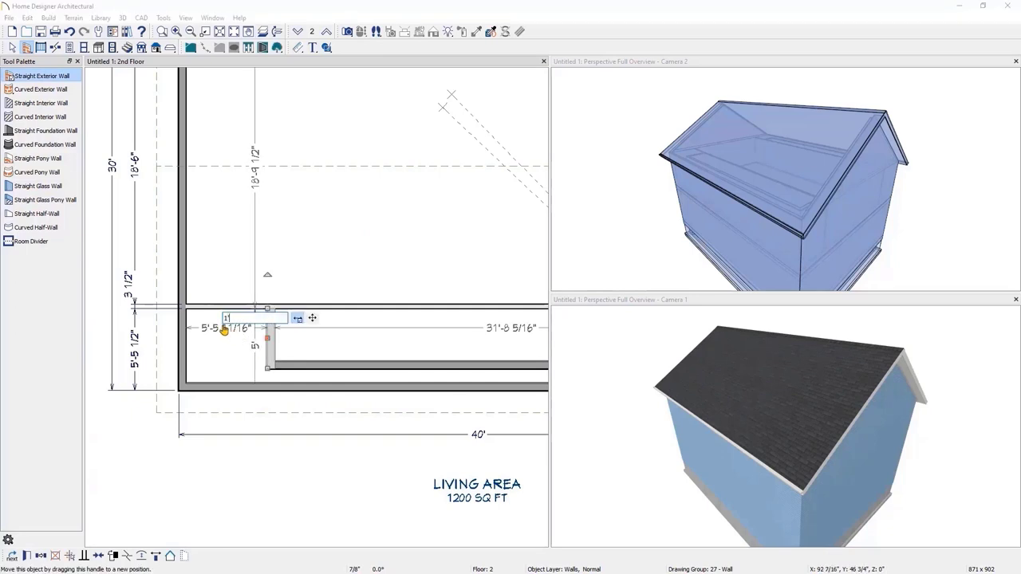
key("Return")
Set the upper wall run's left side wall 1' from the house's left exterior wall.
middle_click_drag(292, 223, 243, 319)
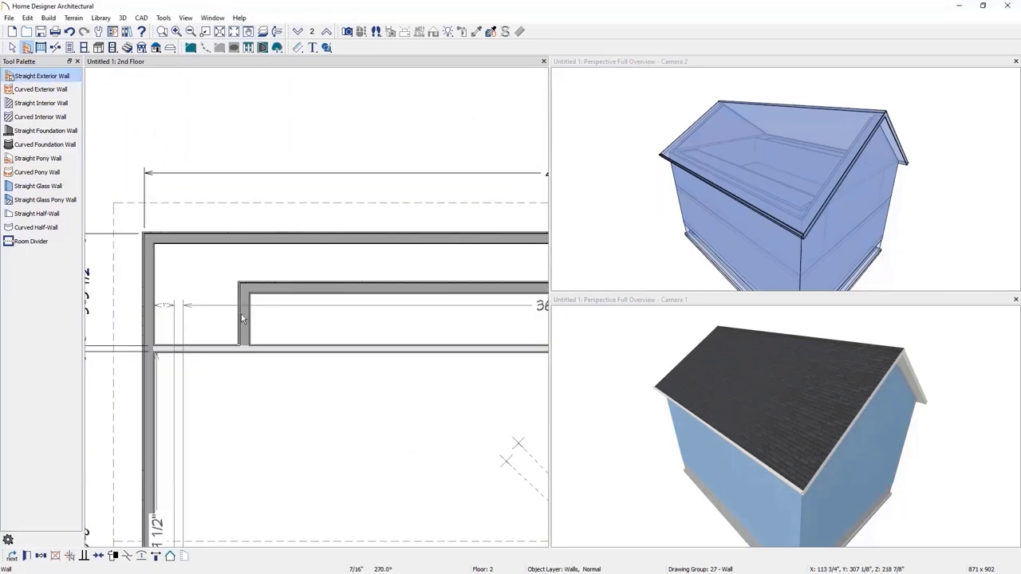
left_click(243, 319)
left_click(181, 306)
type("1'")
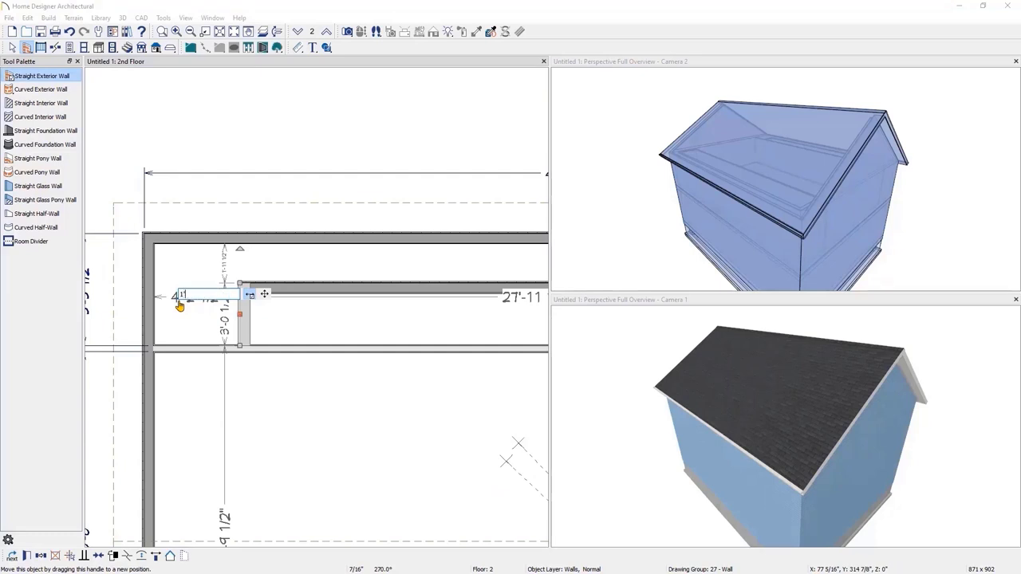
key("Return")
Set the upper wall run's long front wall 1' from the upper exterior wall.
left_click(343, 287)
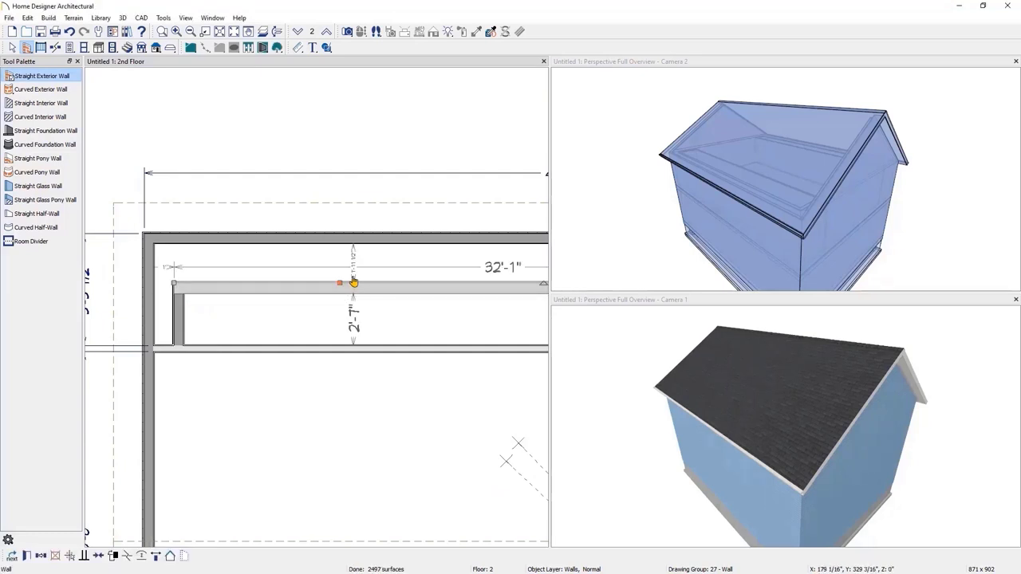
scroll(354, 281, "up", 2)
left_click(355, 227)
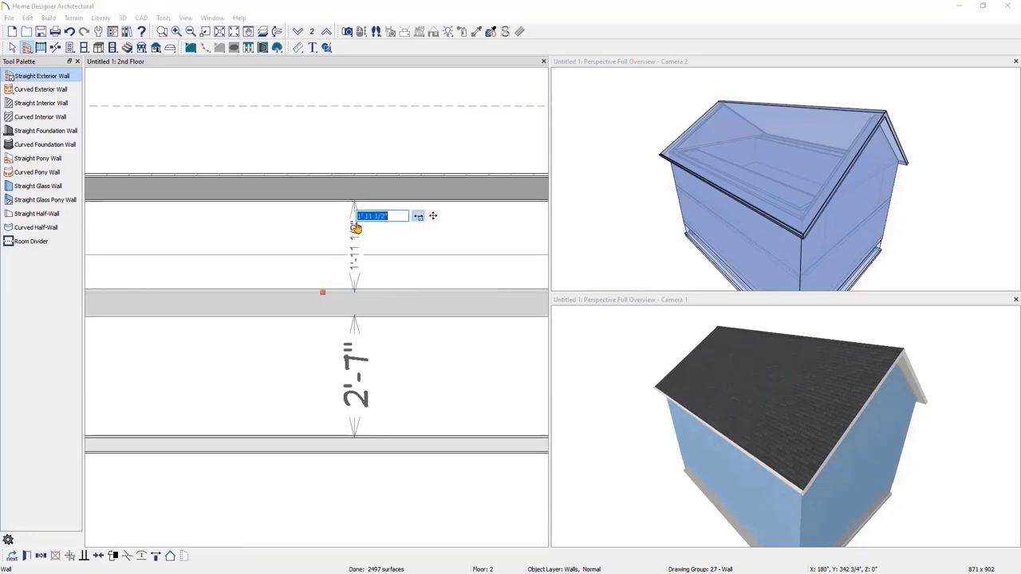
type("1'")
key("Return")
scroll(483, 327, "down", 2)
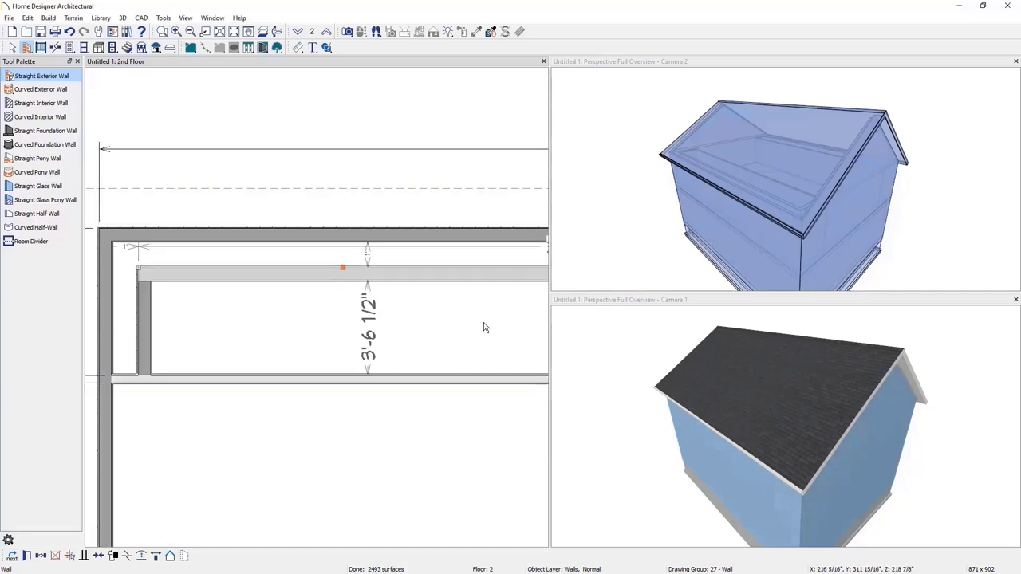
Set the upper wall run's right side wall 1' from the house's right exterior wall.
scroll(100, 334, "right", 3)
scroll(515, 356, "up", 2)
key("Escape")
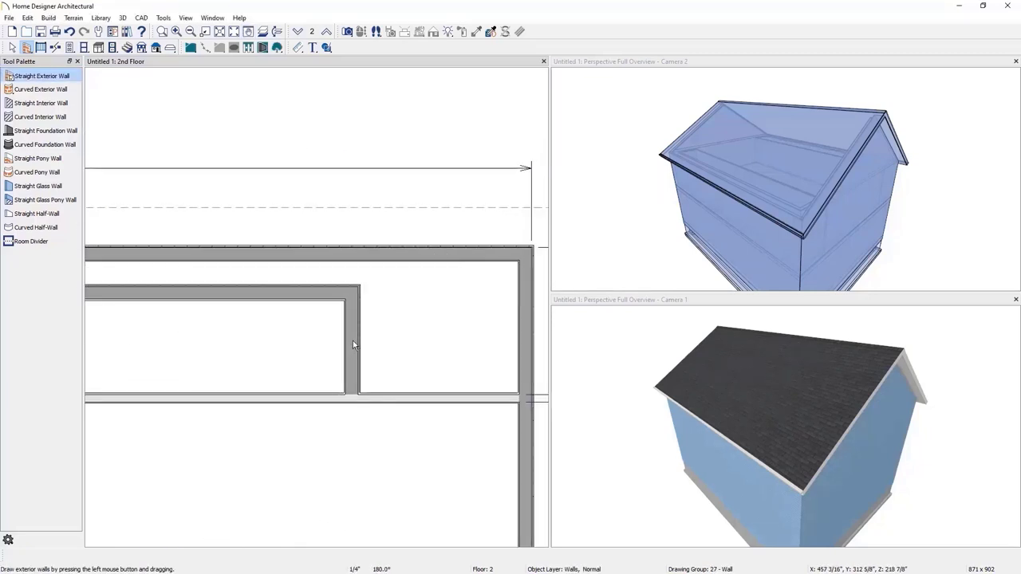
left_click(353, 345)
left_click(438, 358)
type("1'")
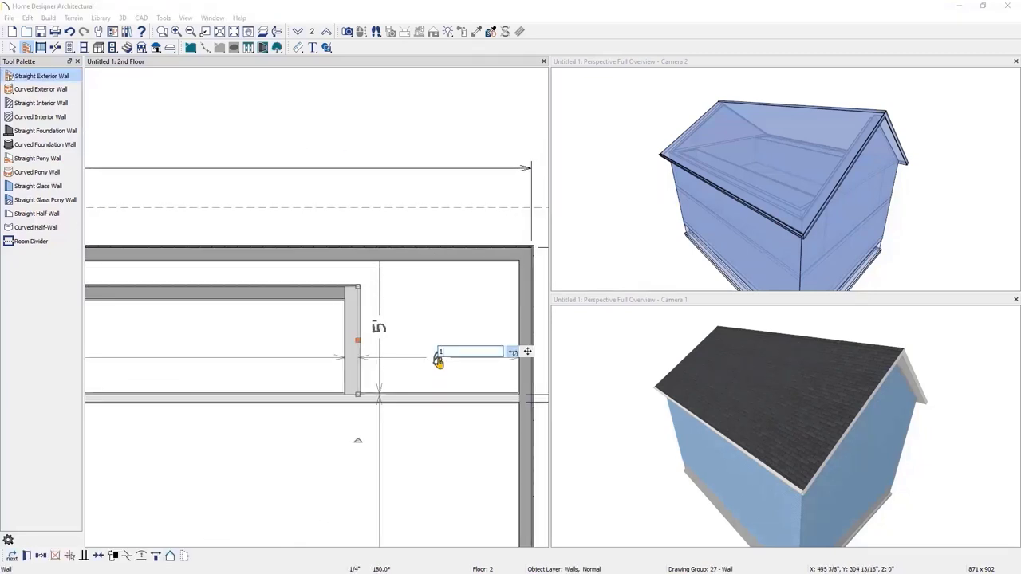
key("Return")
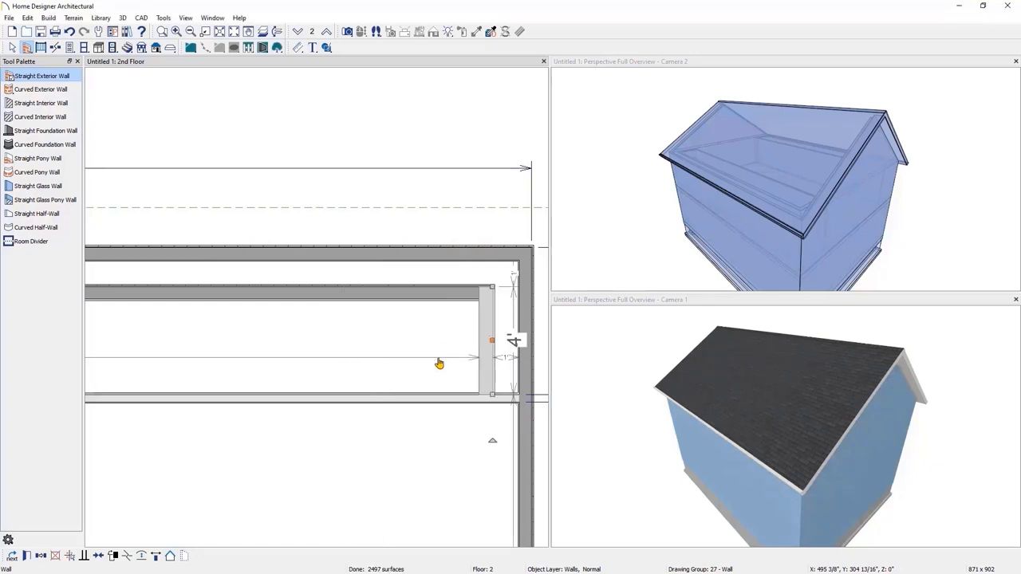
Turn off the display of the Dimensions, Manual layer in the second-floor plan's display options.
scroll(439, 364, "down", 5)
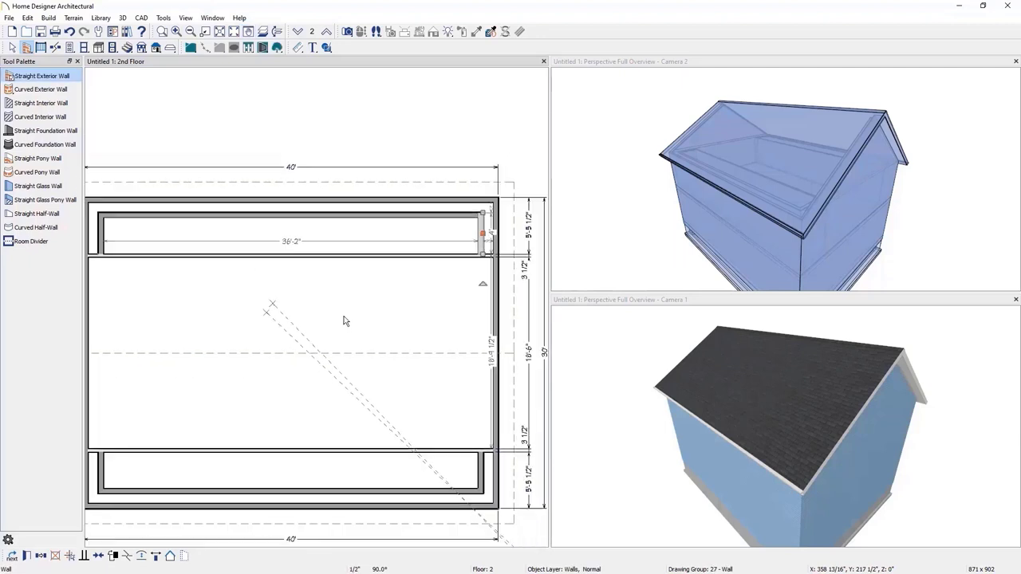
scroll(271, 313, "down", 4)
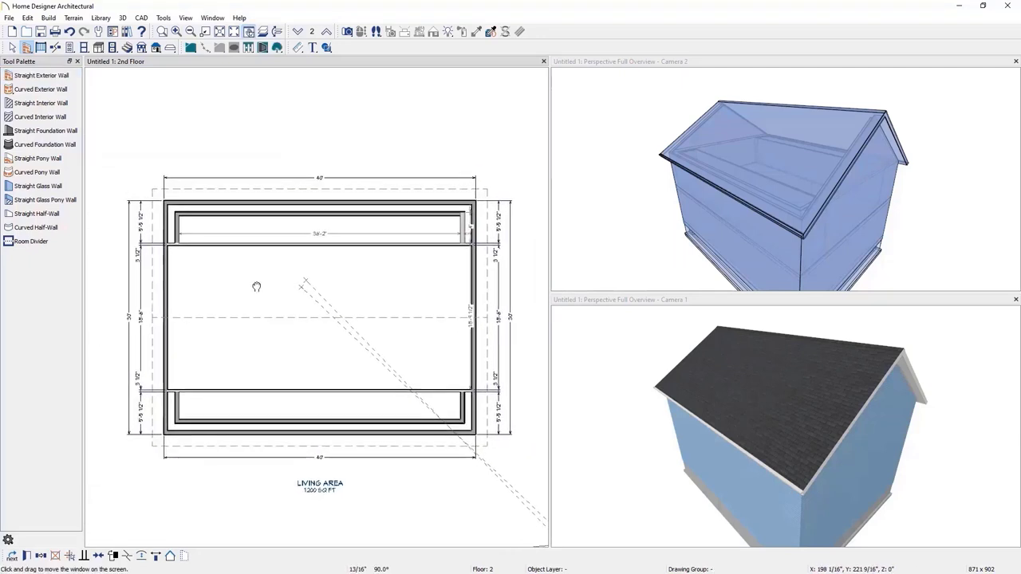
left_click(163, 18)
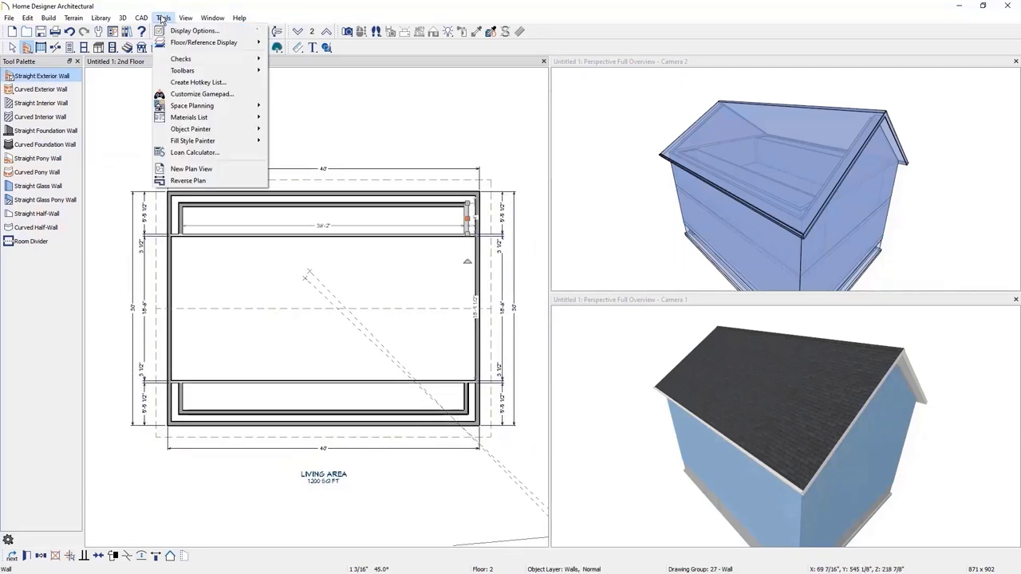
left_click(194, 30)
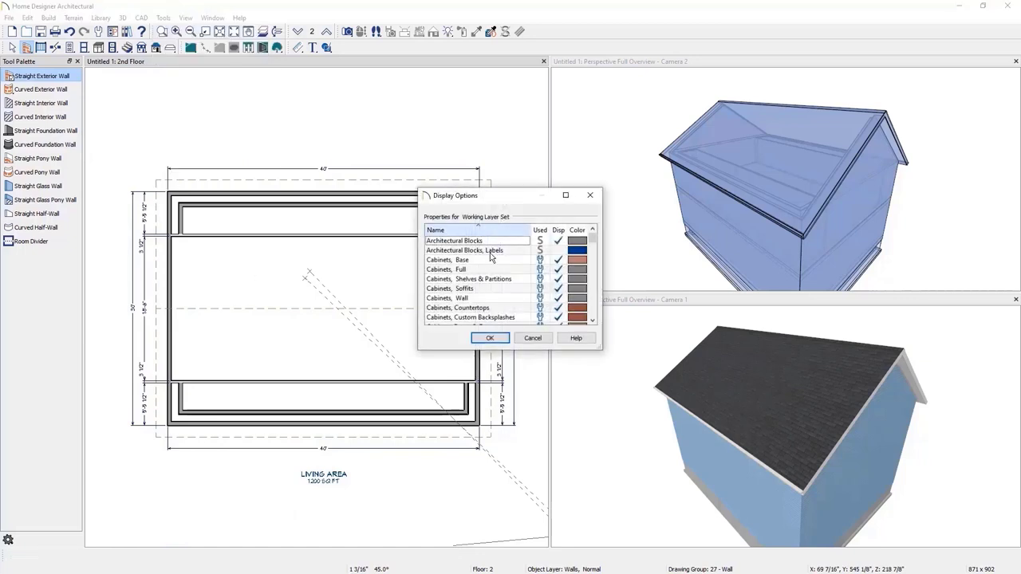
scroll(521, 295, "down", 3)
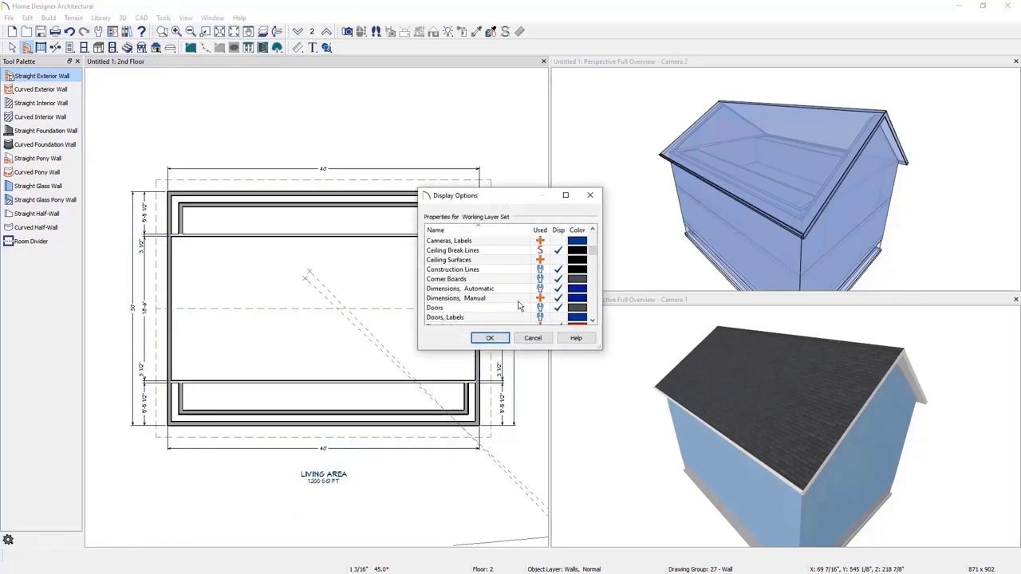
left_click(558, 299)
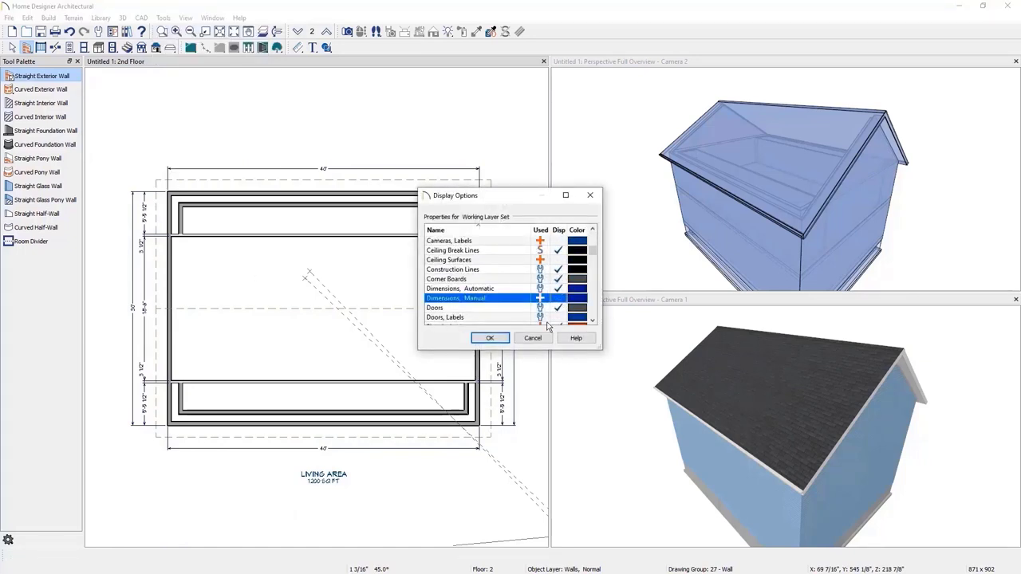
left_click(490, 338)
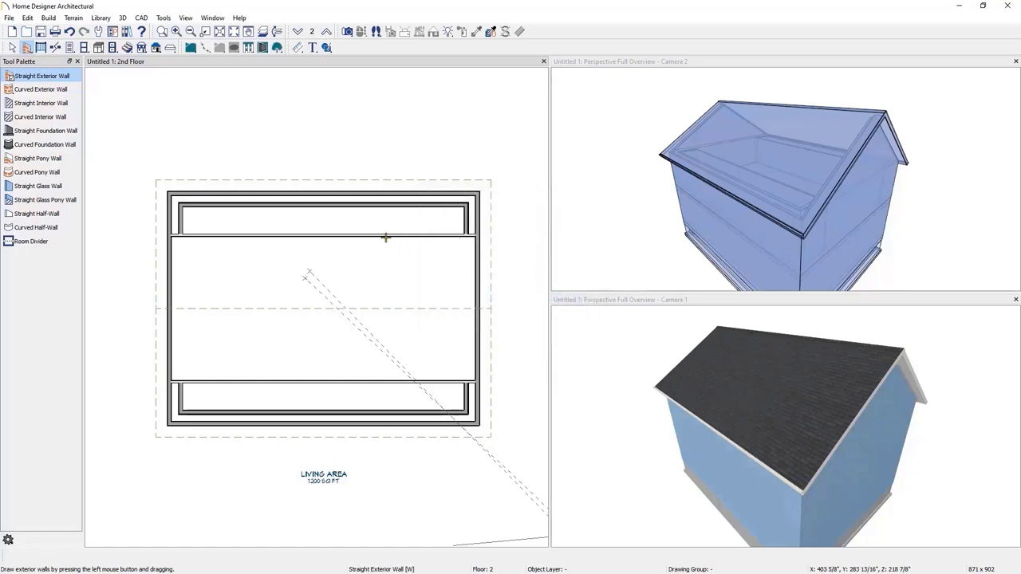
Break the upper knee wall where it meets the left side wall of the upper dormer.
left_click(441, 234)
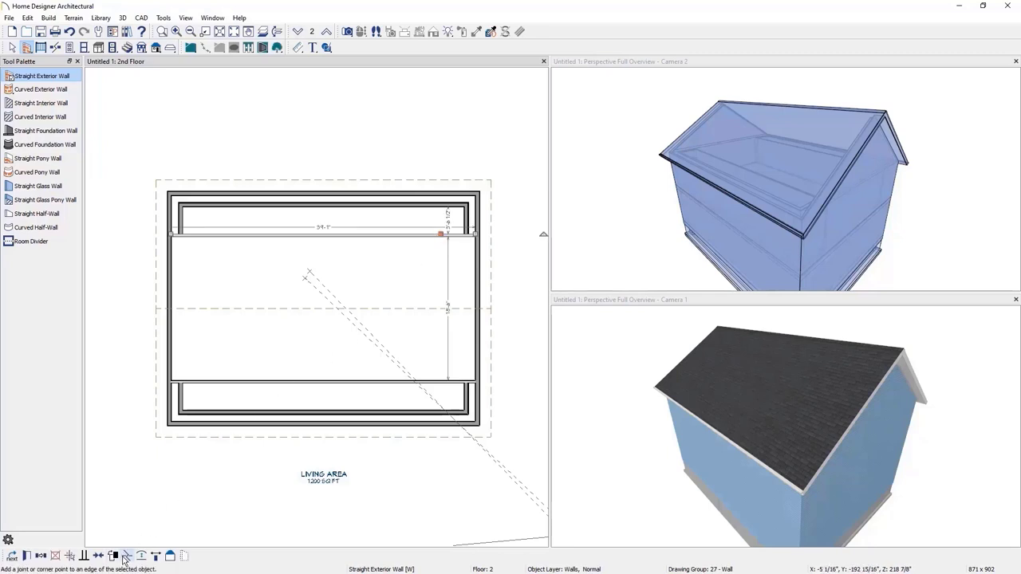
key("Escape")
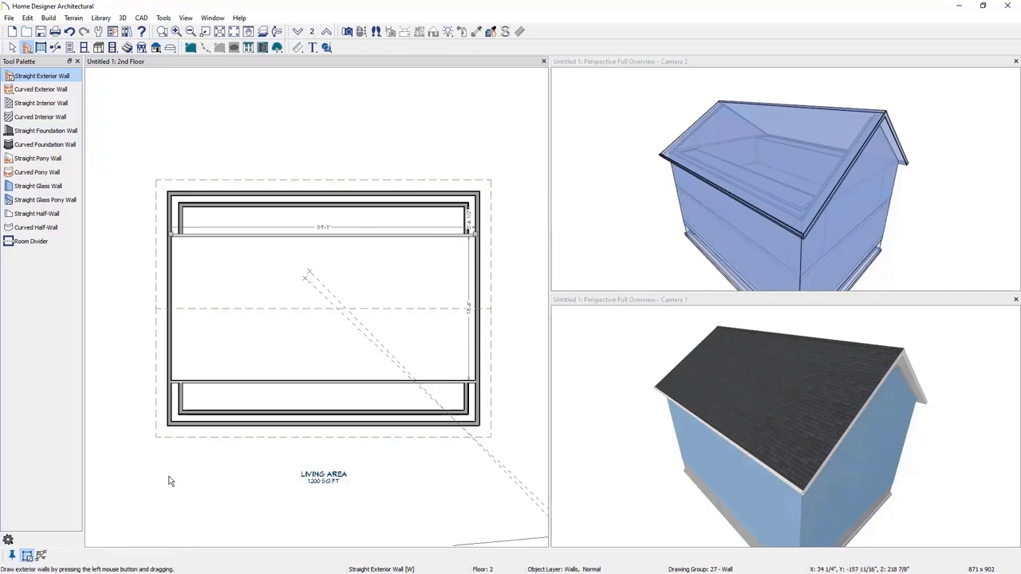
left_click(180, 237)
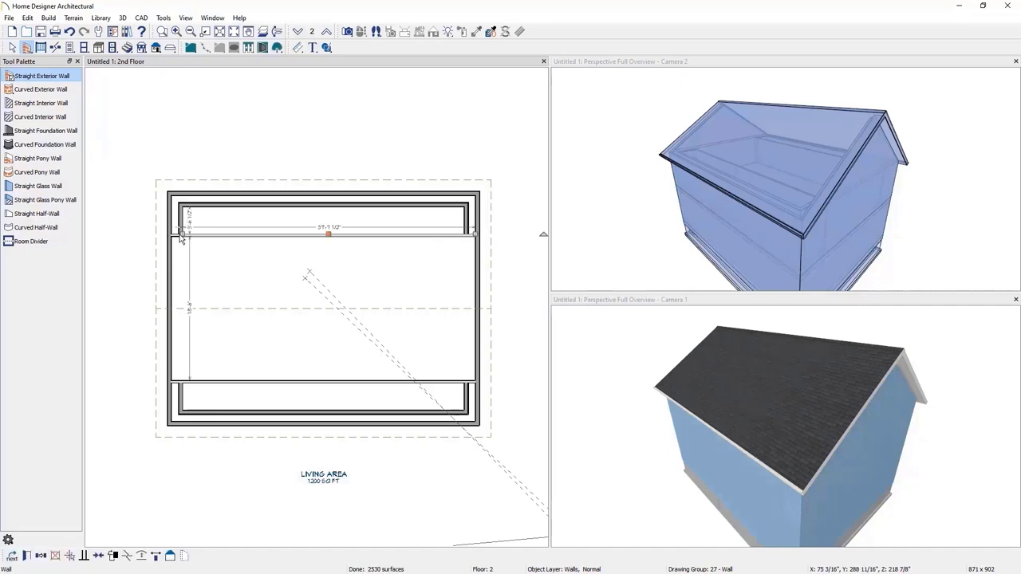
key("space")
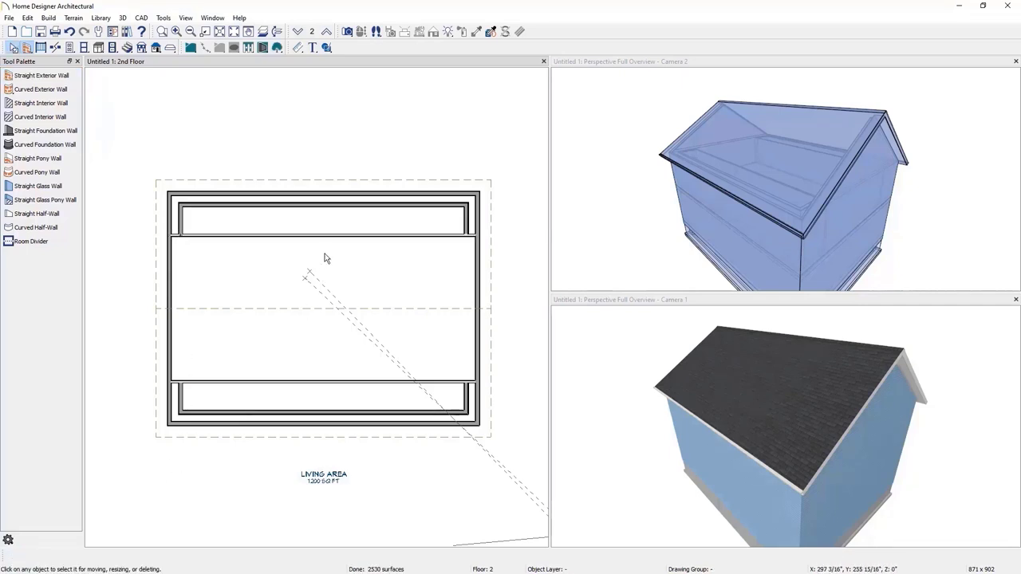
Break the upper knee wall at the upper dormer's right side wall and delete the section between the two breaks.
left_click(330, 236)
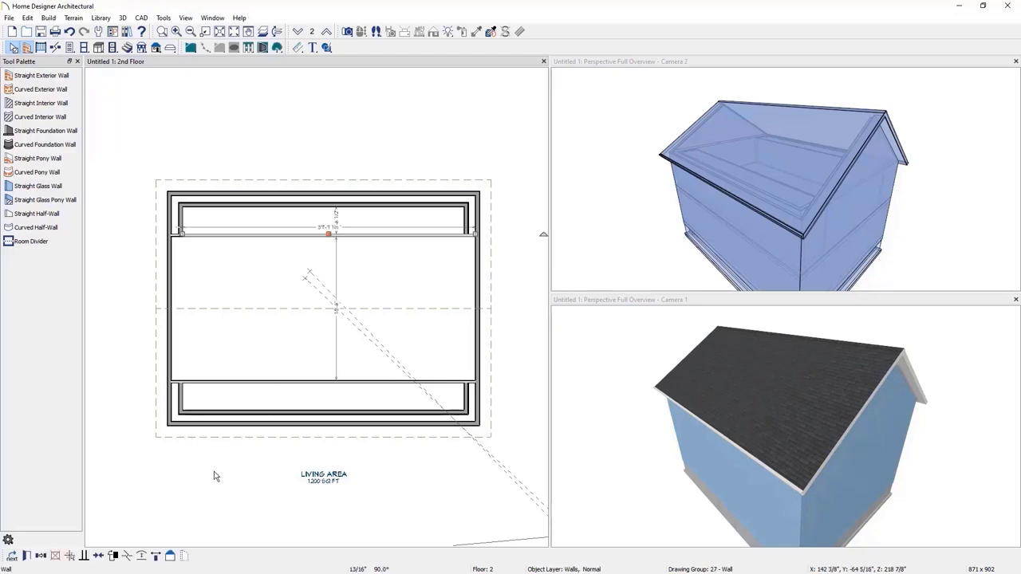
left_click(127, 556)
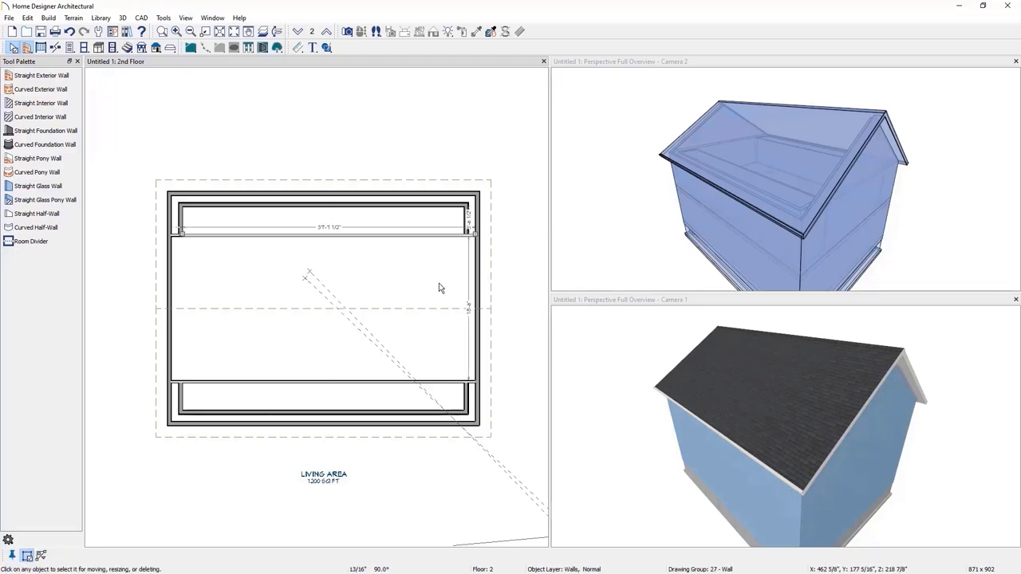
left_click(468, 234)
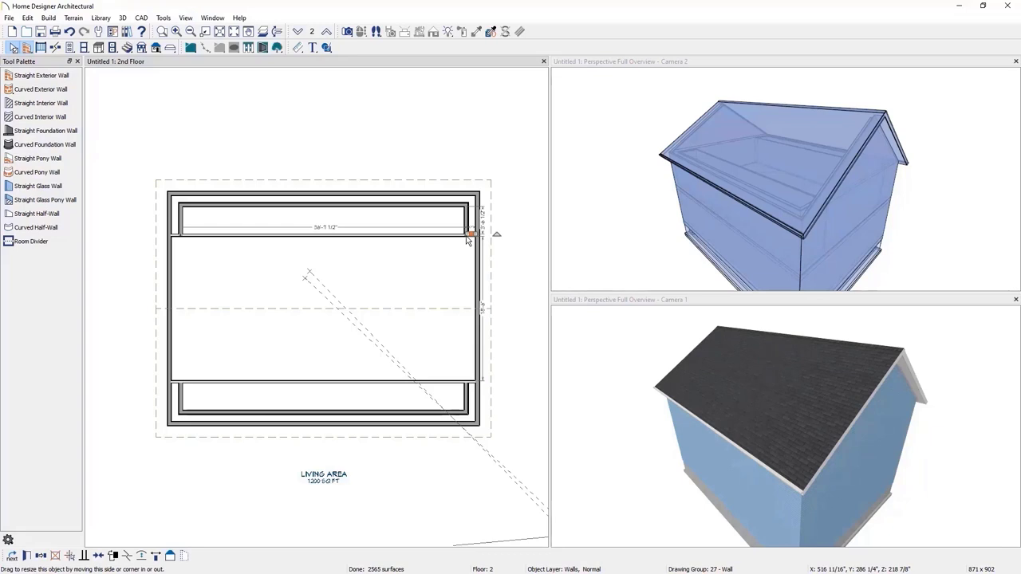
left_click_drag(469, 236, 406, 241)
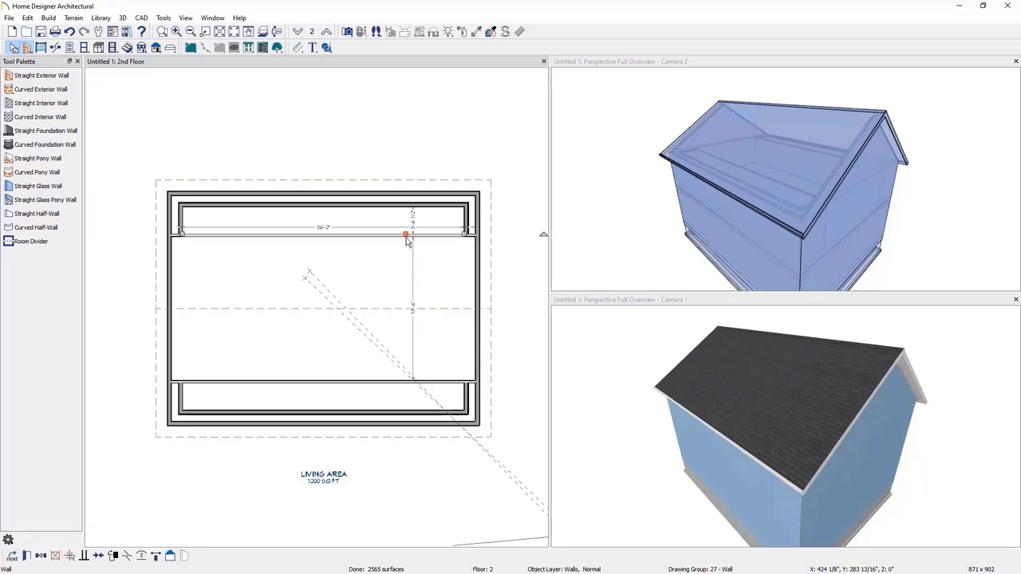
key("Delete")
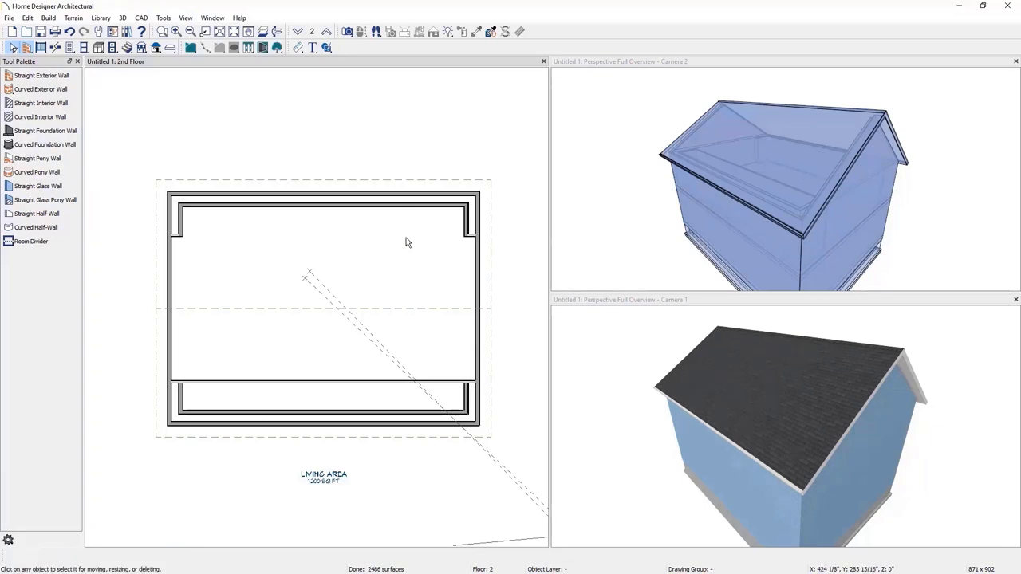
Break the lower knee wall at both side walls of the lower dormer and delete the section between them.
left_click(379, 381)
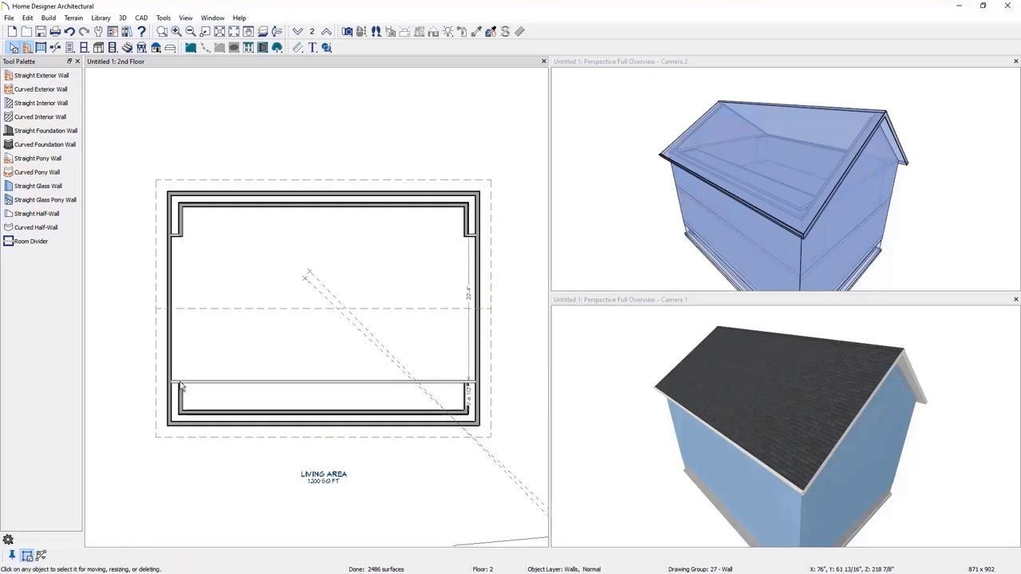
left_click_drag(172, 380, 181, 381)
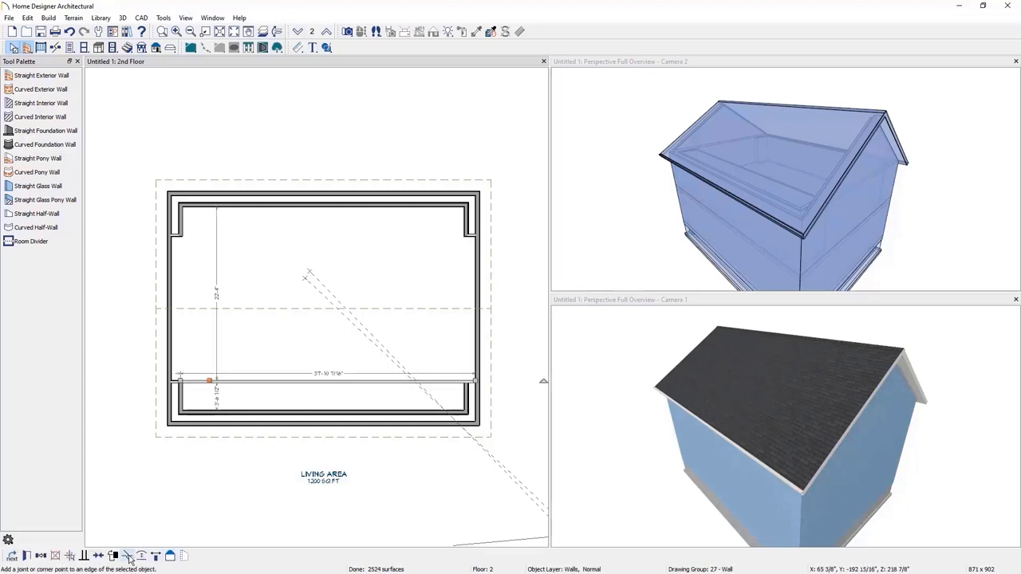
left_click(469, 381)
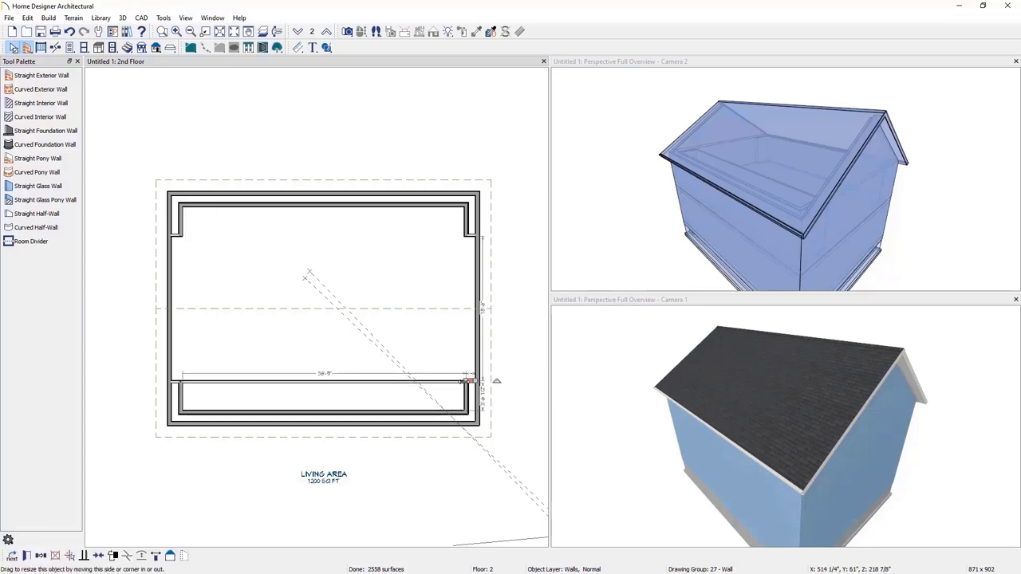
left_click_drag(469, 381, 444, 384)
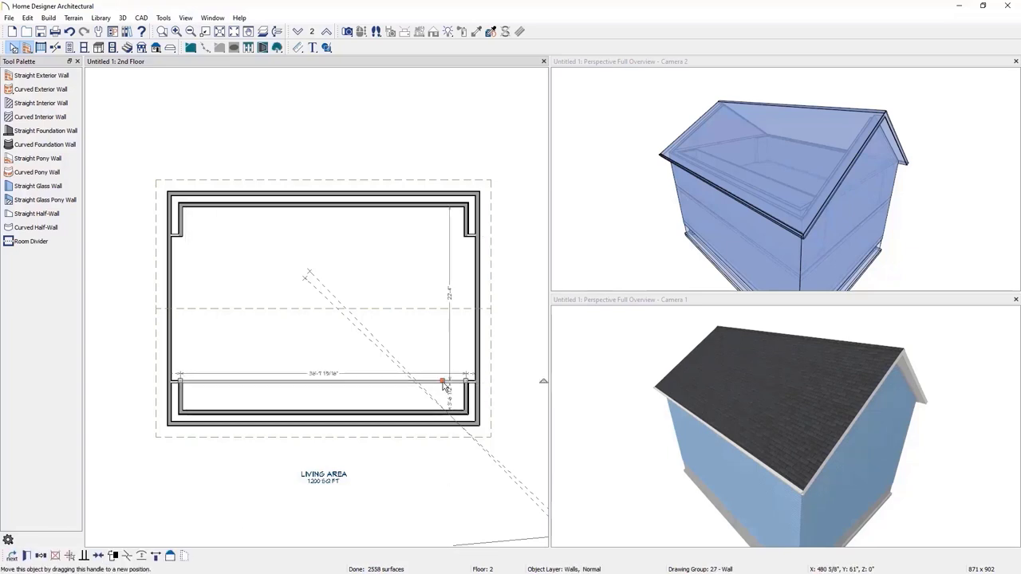
key("Delete")
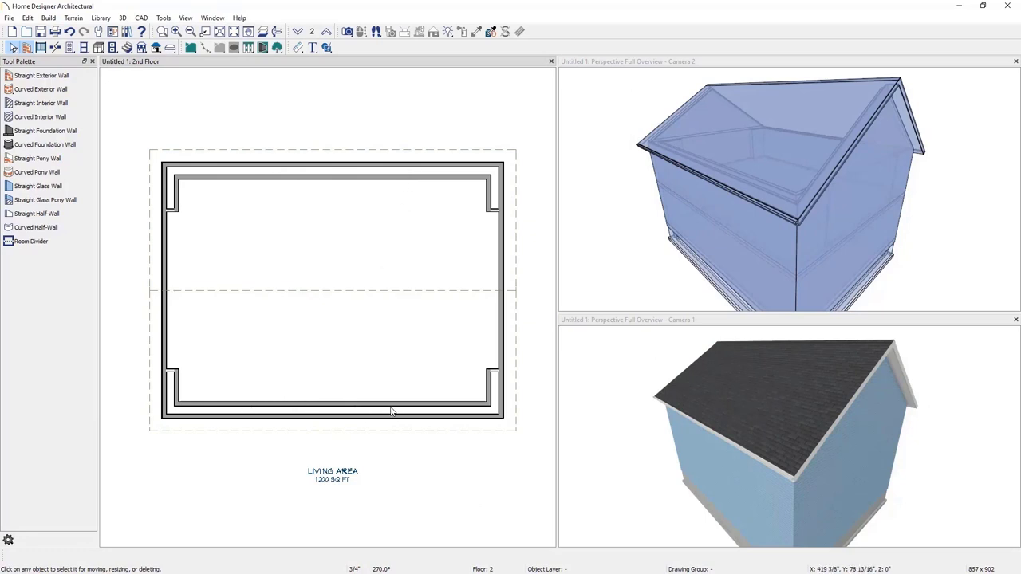
Set the room type to Attic for the narrow space between the lower dormer front wall and the exterior wall.
scroll(369, 417, "up", 6)
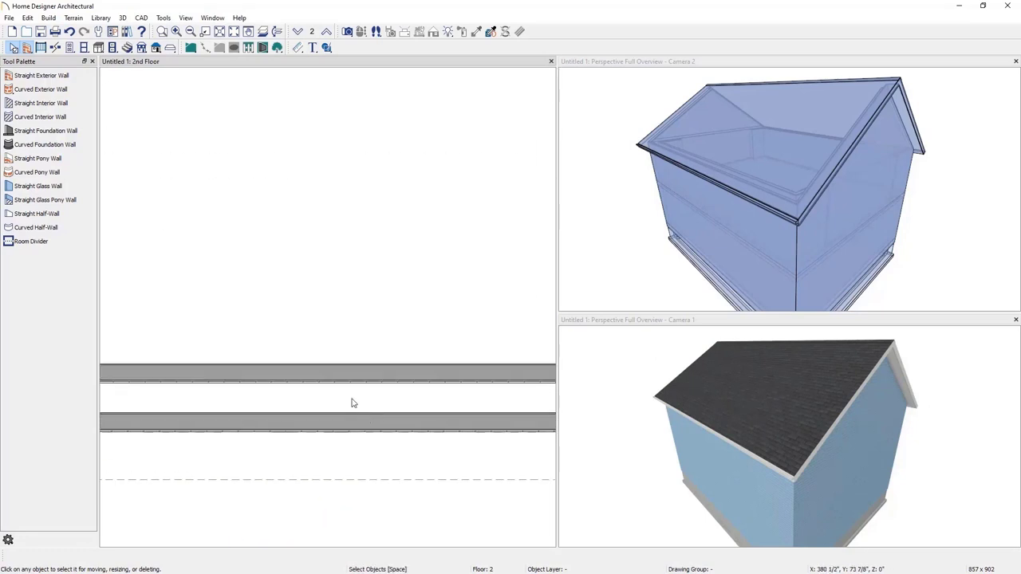
left_click(352, 402)
double_click(352, 402)
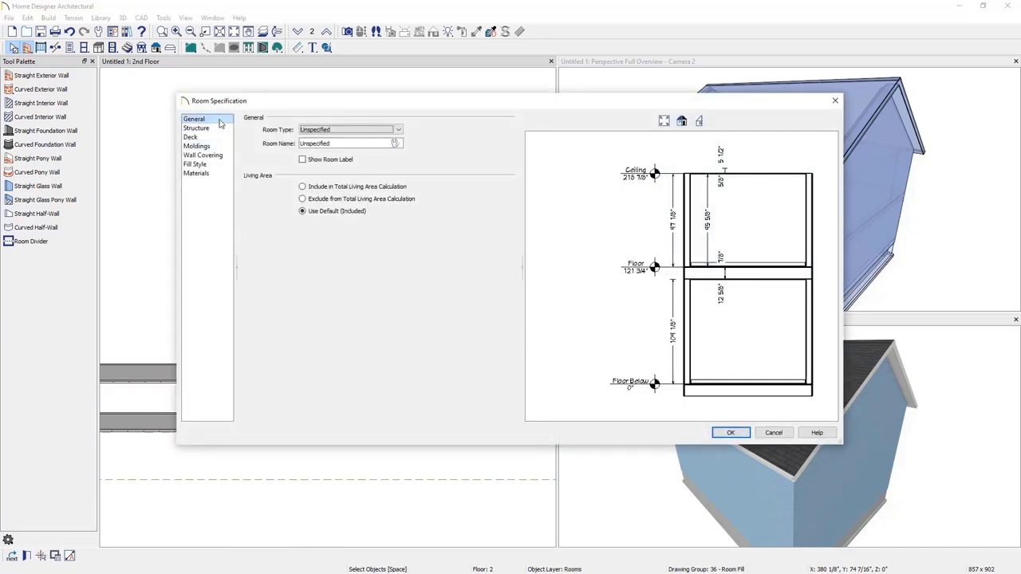
left_click(398, 131)
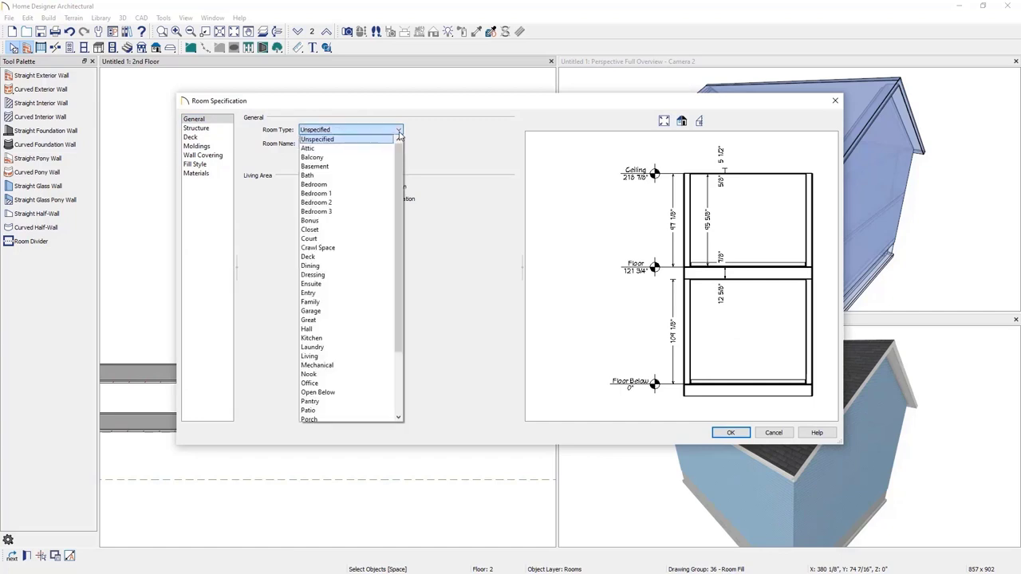
left_click(360, 148)
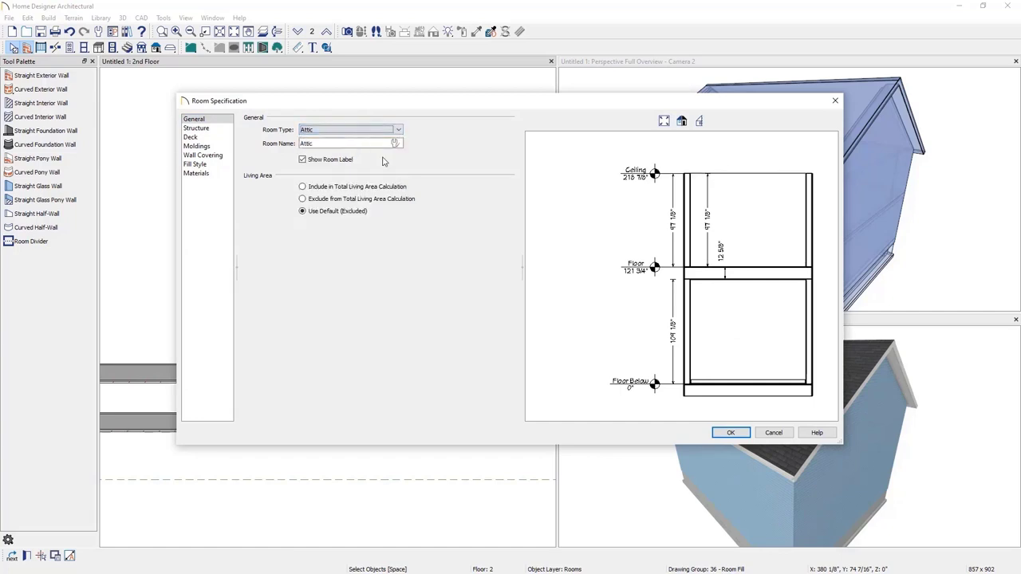
left_click(730, 433)
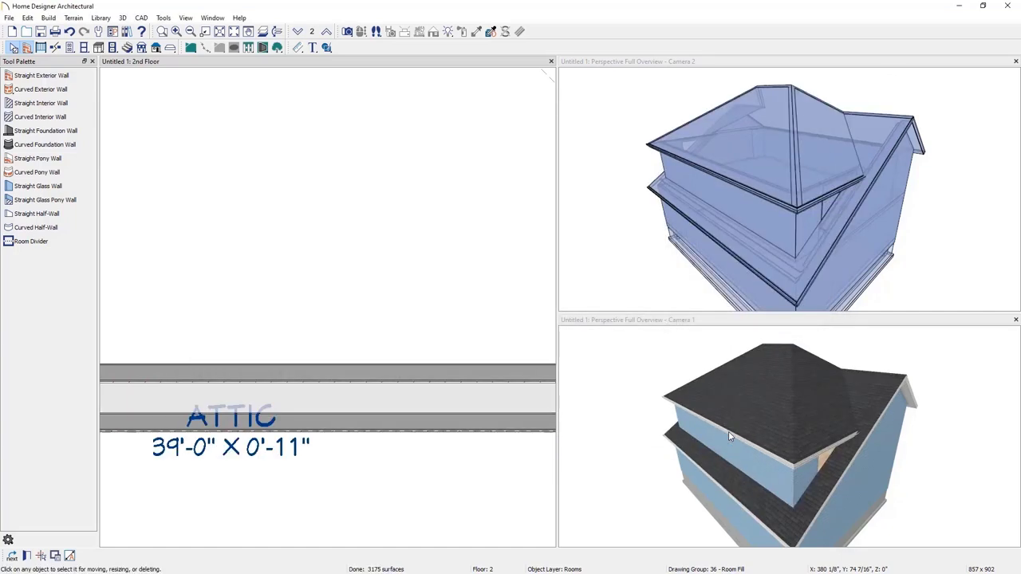
Set the room type to Attic for the narrow space between the upper dormer front wall and the exterior wall.
scroll(342, 316, "down", 5)
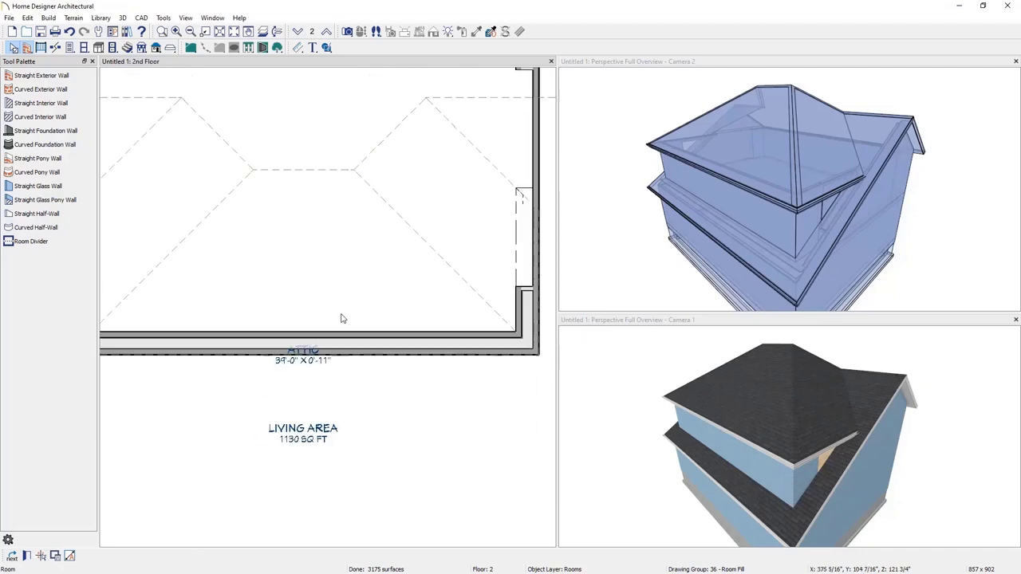
scroll(325, 167, "up", 5)
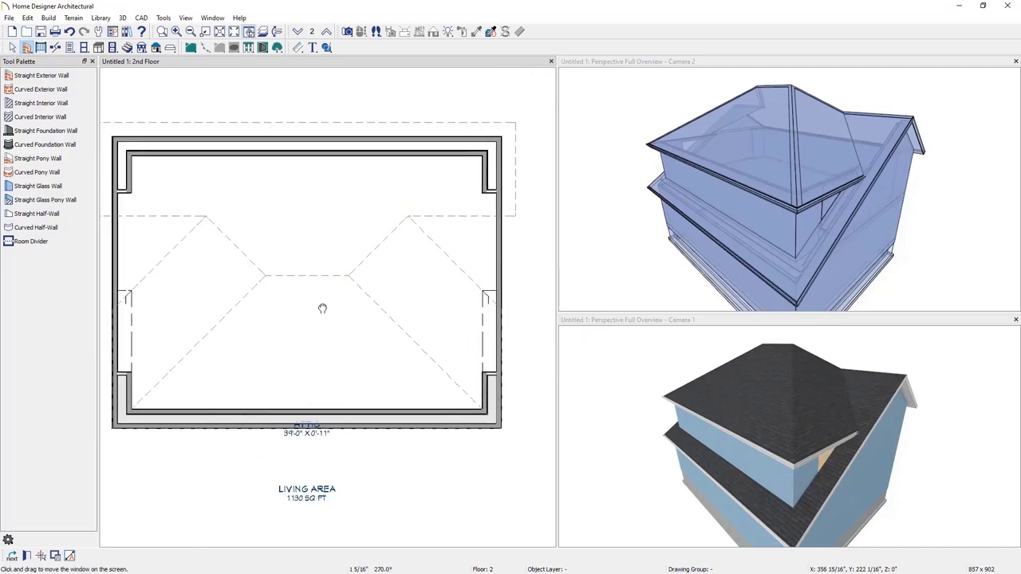
double_click(315, 151)
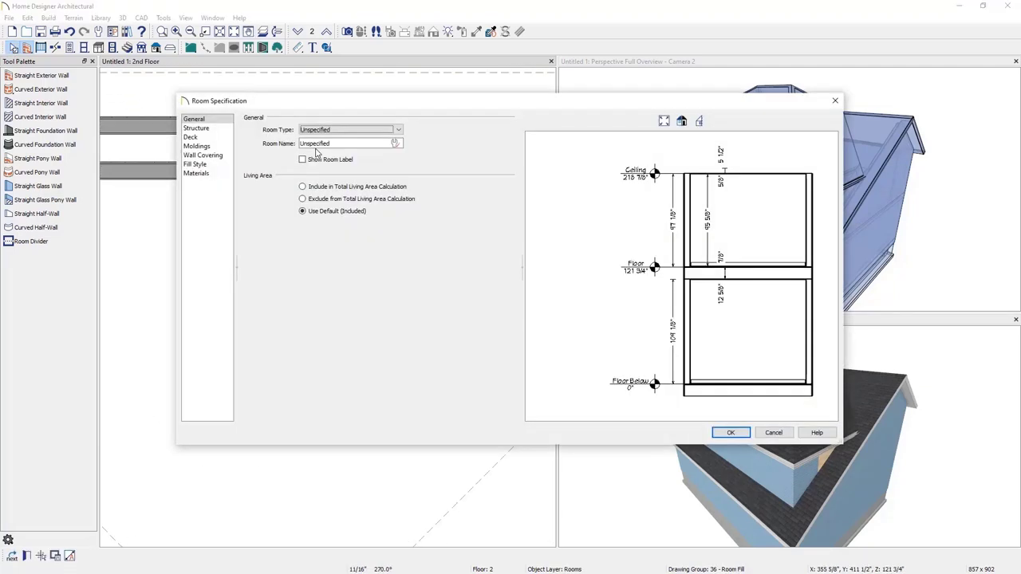
left_click(357, 134)
left_click(343, 143)
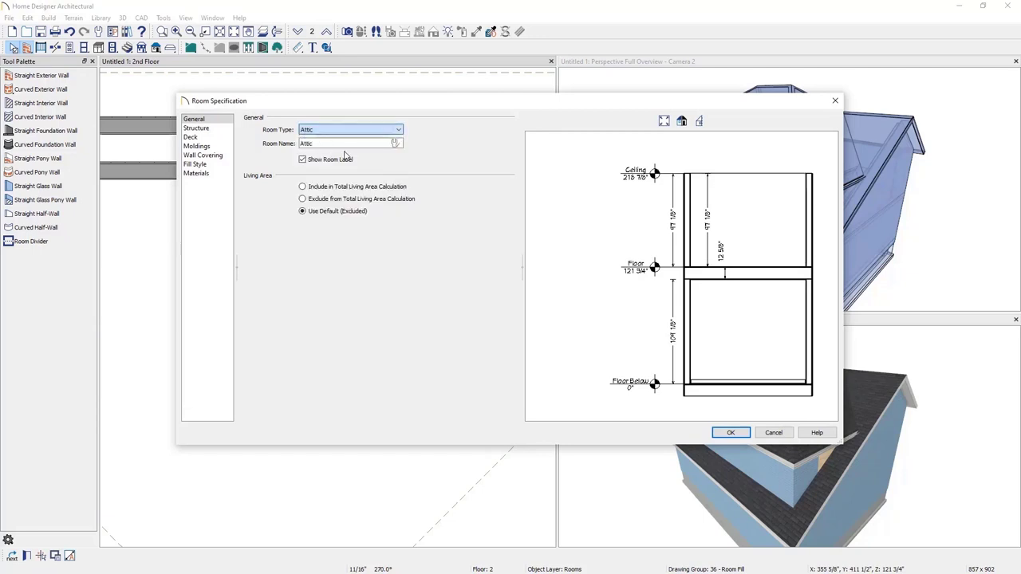
left_click(730, 432)
Turn the four side walls of the upper and lower dormers into full gable walls.
scroll(411, 343, "down", 3)
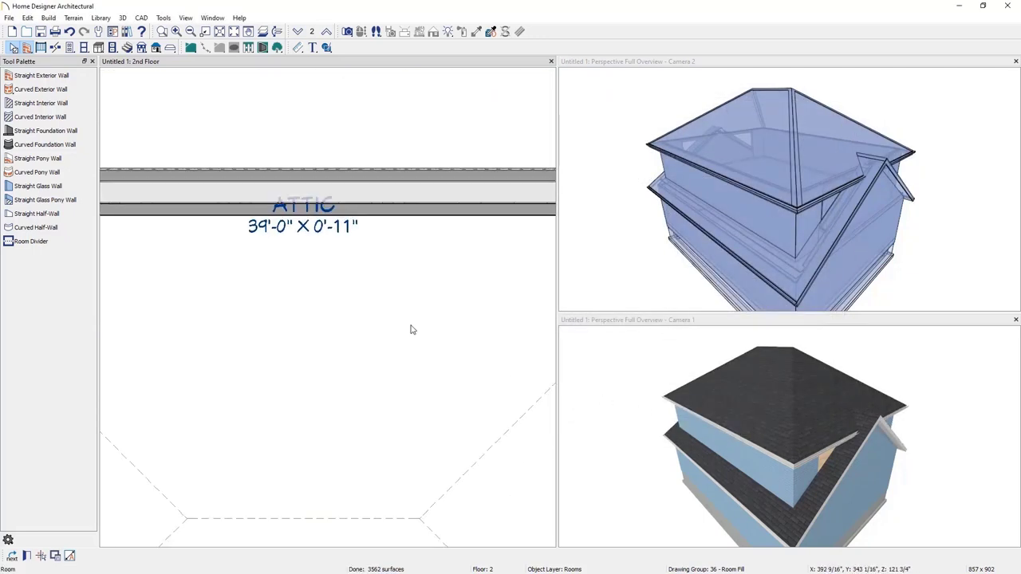
scroll(411, 362, "down", 5)
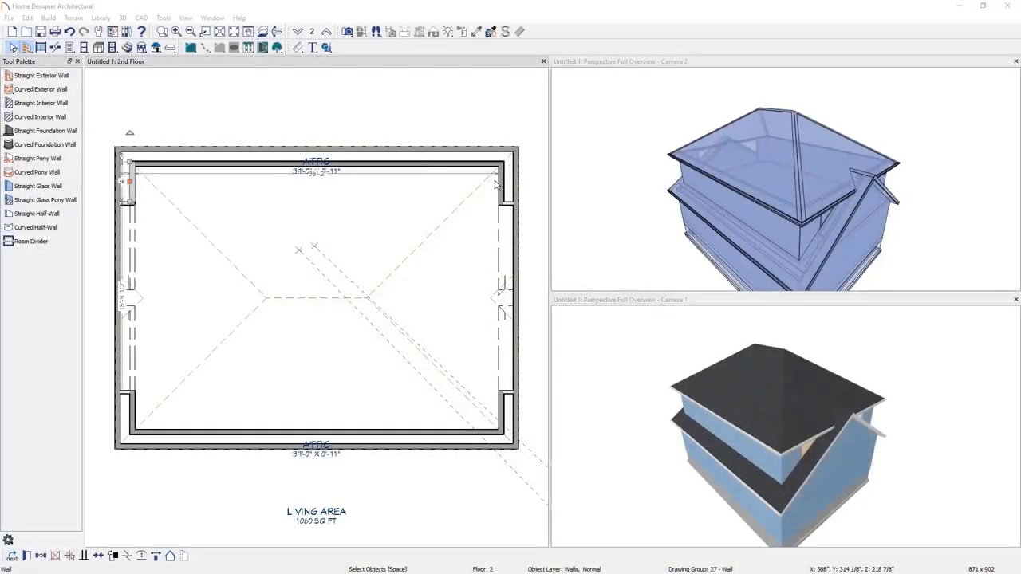
left_click(502, 185)
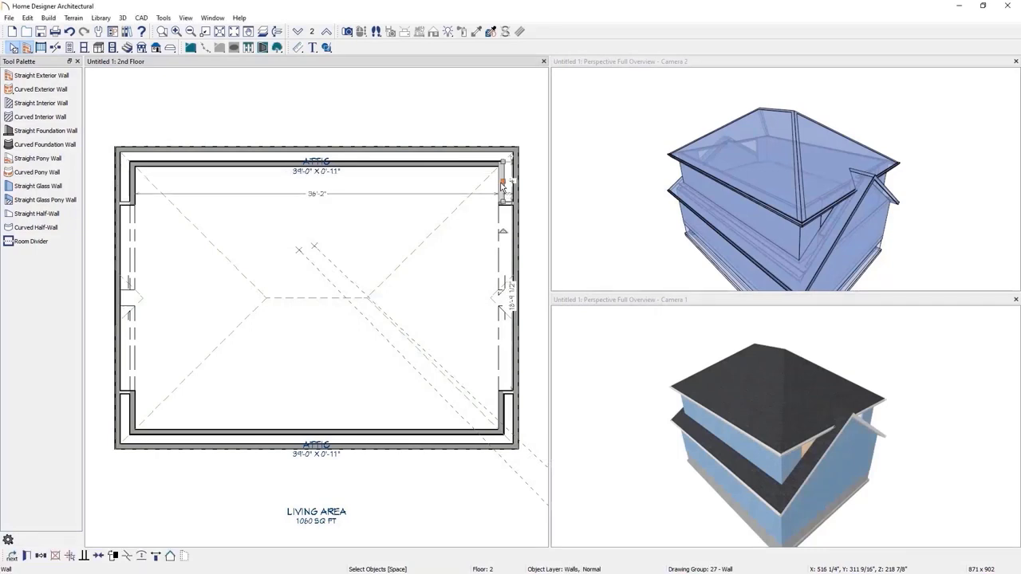
left_click(505, 413, "shift")
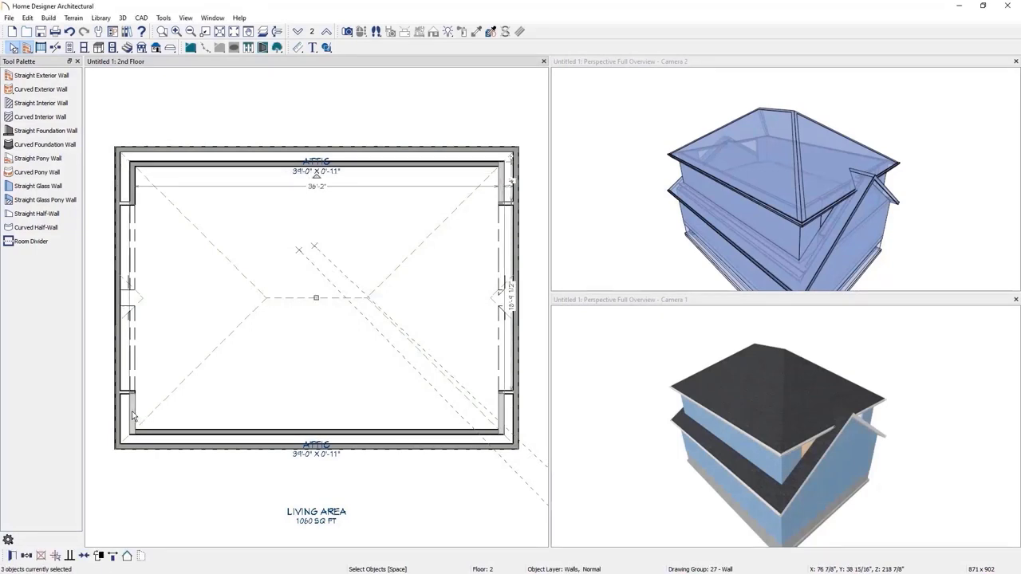
left_click(135, 190, "shift")
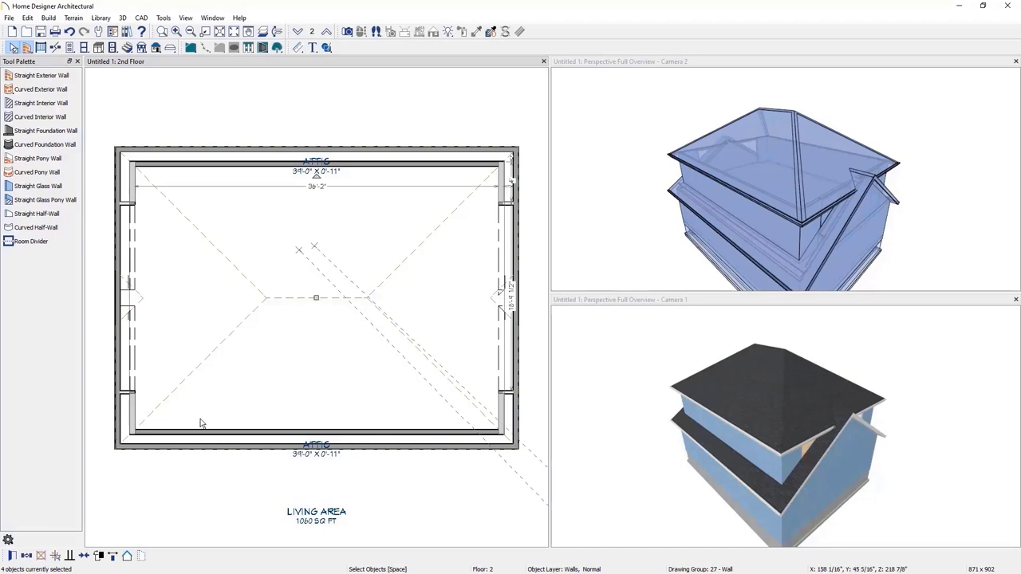
left_click(126, 555)
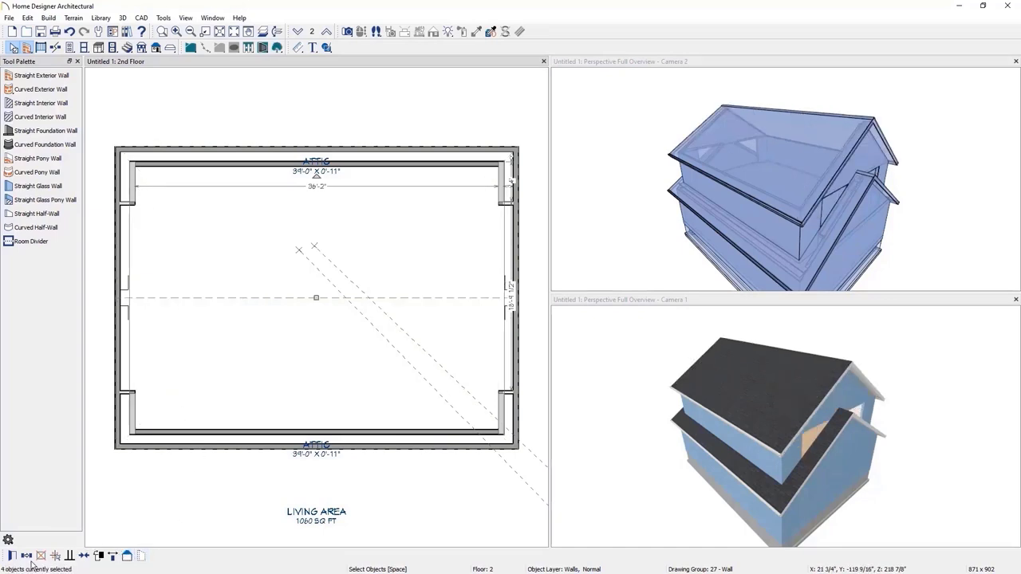
Set the roof pitch to 4 in 12 on the front walls of both dormers.
left_click(319, 433)
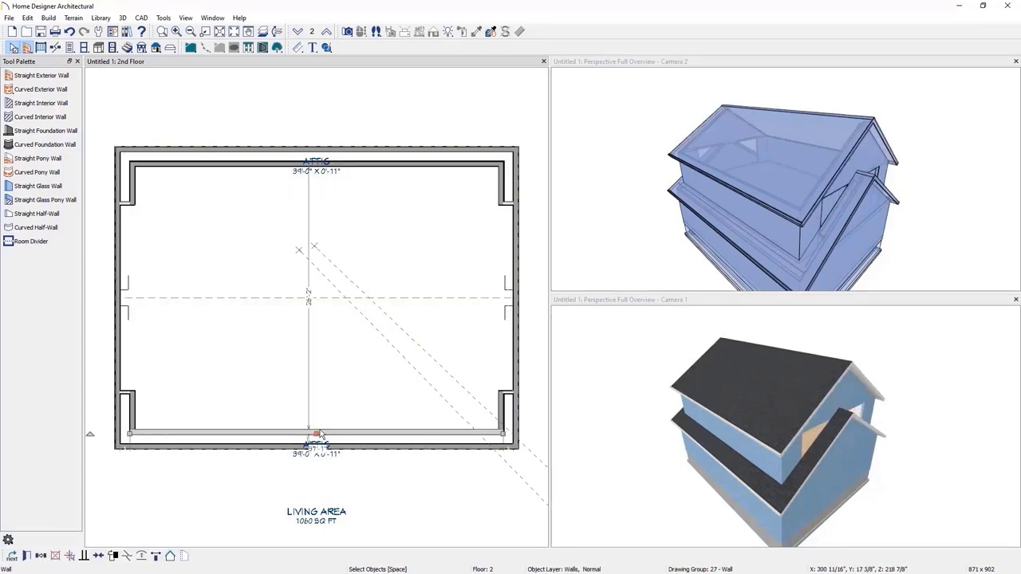
left_click(364, 167)
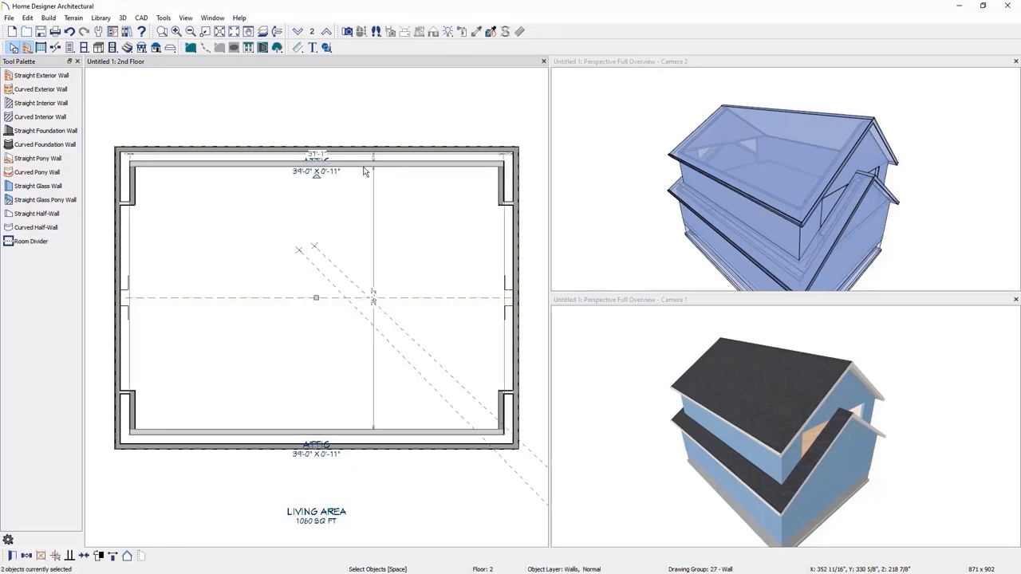
left_click(12, 556)
left_click(370, 150)
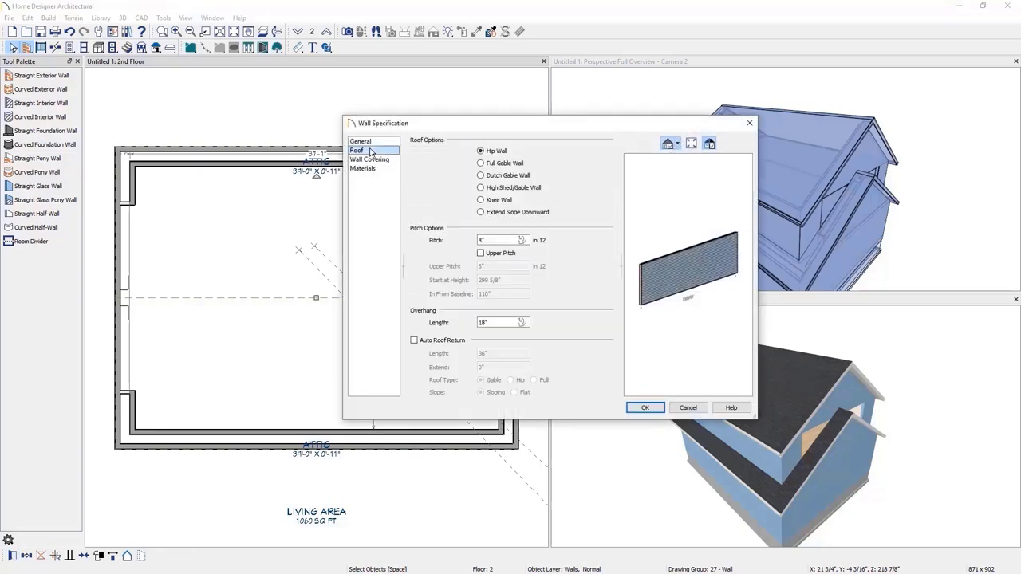
left_click_drag(504, 242, 447, 237)
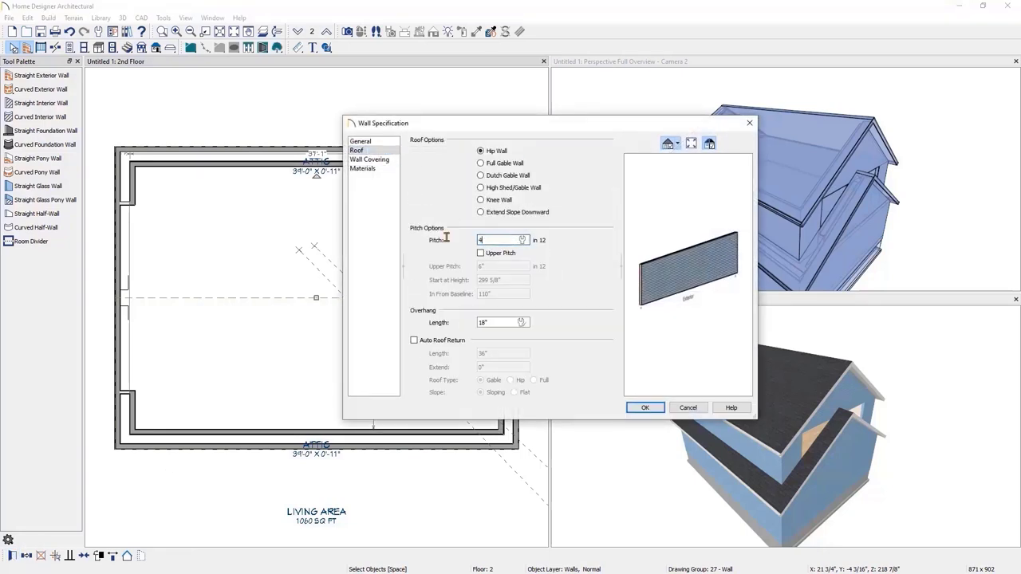
left_click(646, 408)
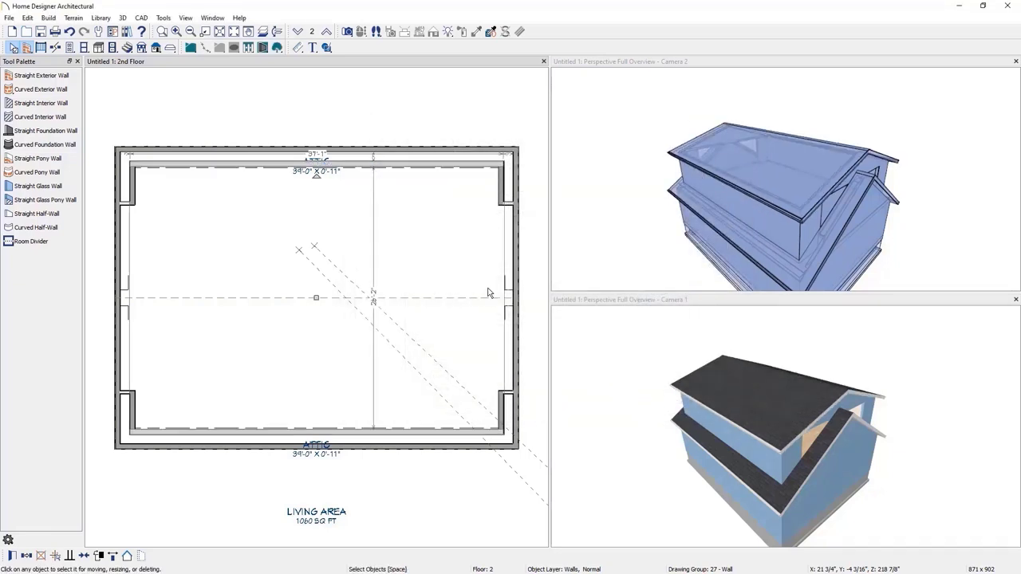
Rebuild the roof with a steeper default pitch for the main roof planes.
left_click(48, 18)
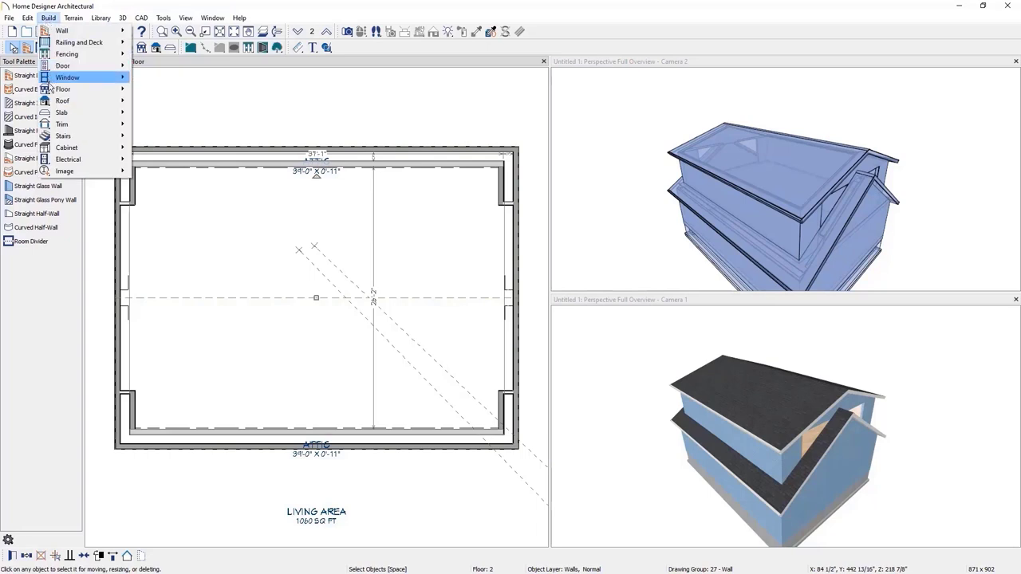
mouse_move(107, 101)
left_click(159, 102)
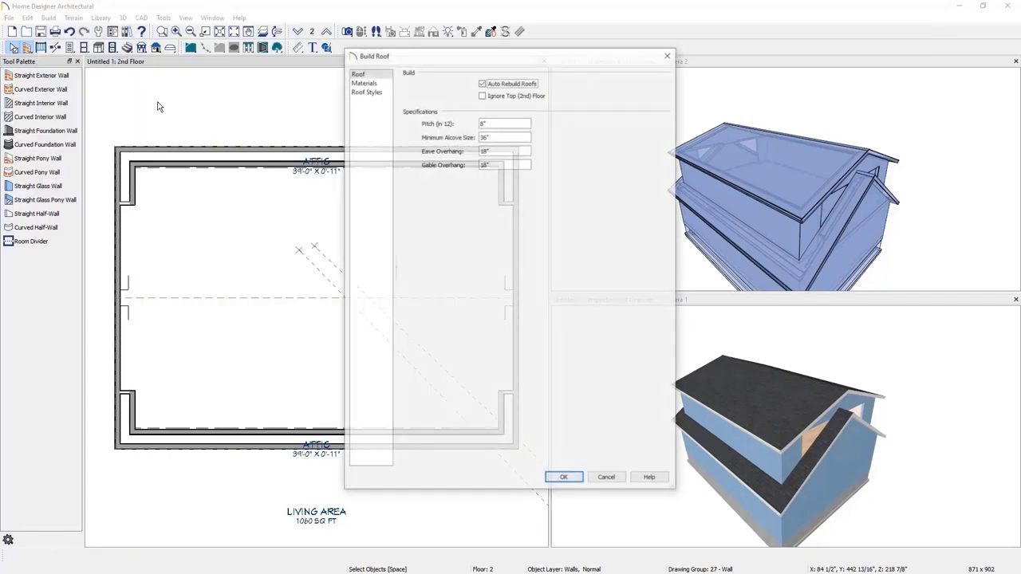
left_click(492, 124)
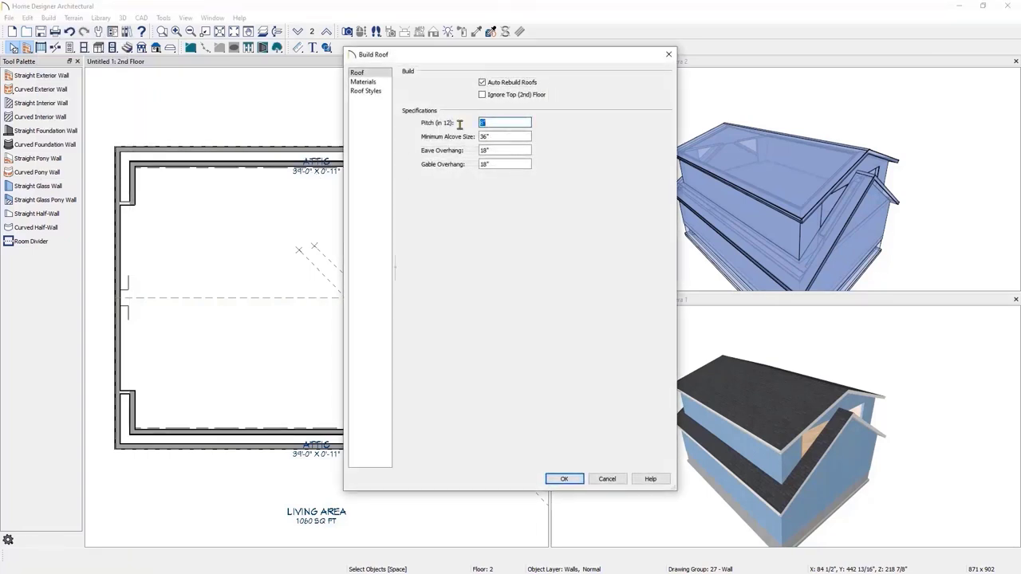
left_click(563, 478)
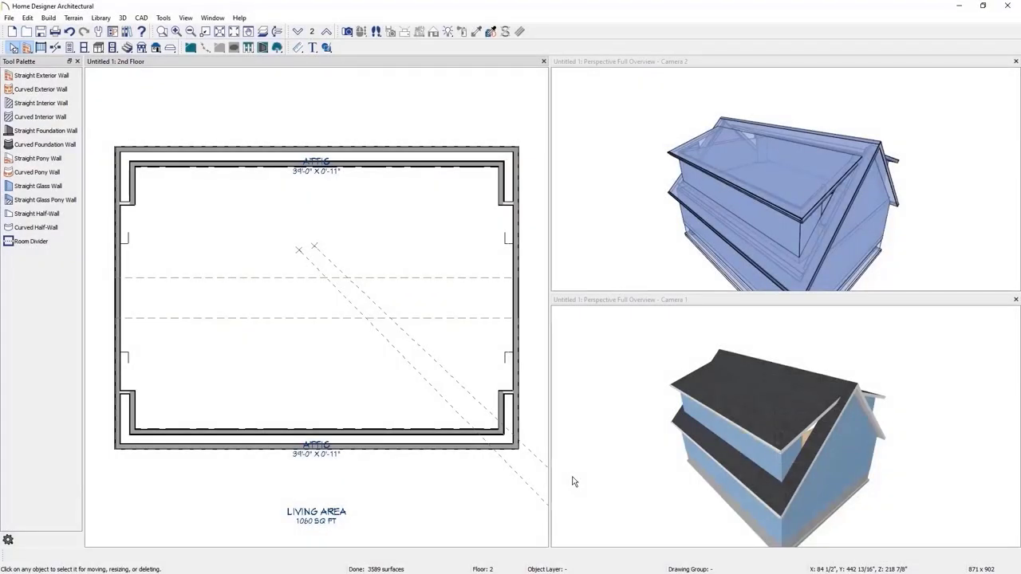
Move the four short return walls of both dormers inward to the dashed lines where the dormer roofs meet the main roof.
left_click(510, 399)
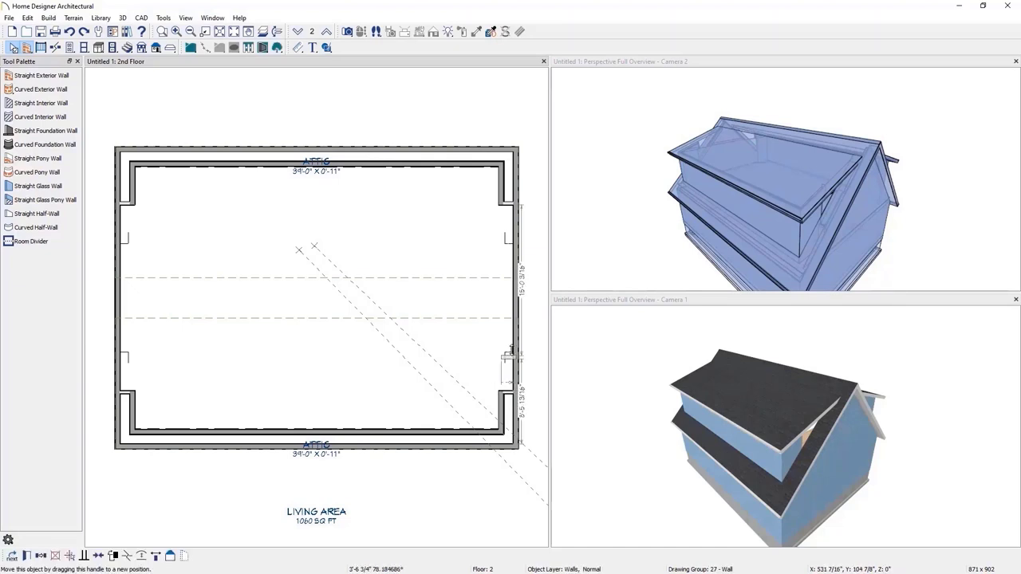
left_click_drag(507, 356, 507, 319)
left_click(124, 391)
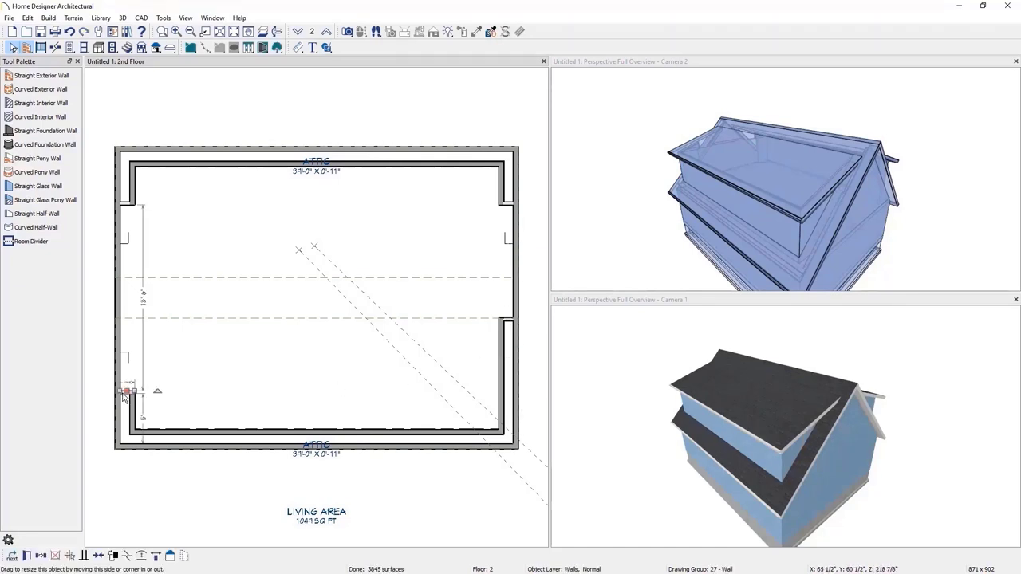
left_click_drag(125, 391, 135, 315)
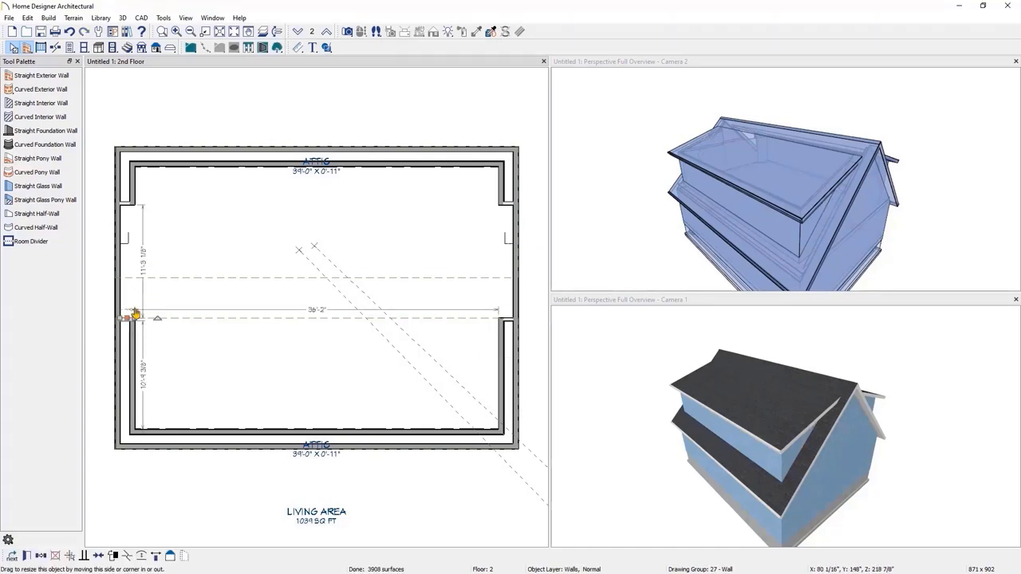
left_click(124, 240)
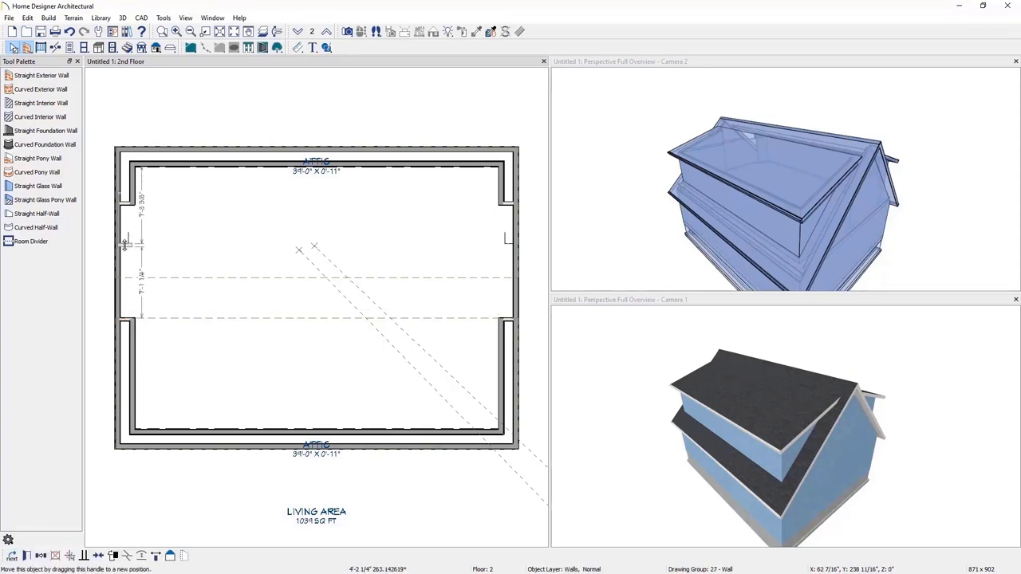
left_click_drag(124, 244, 132, 244)
left_click(508, 202)
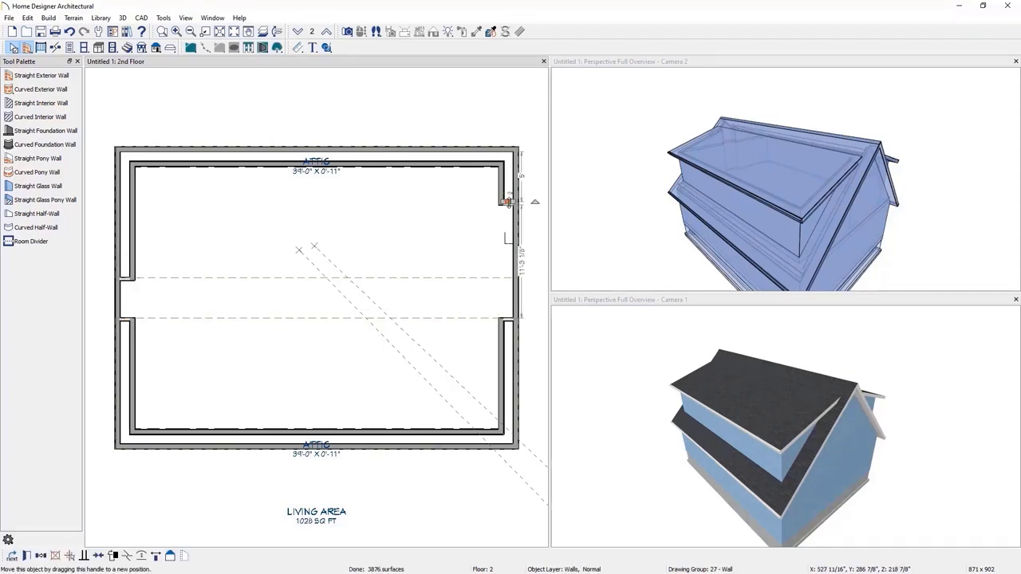
left_click_drag(507, 202, 496, 274)
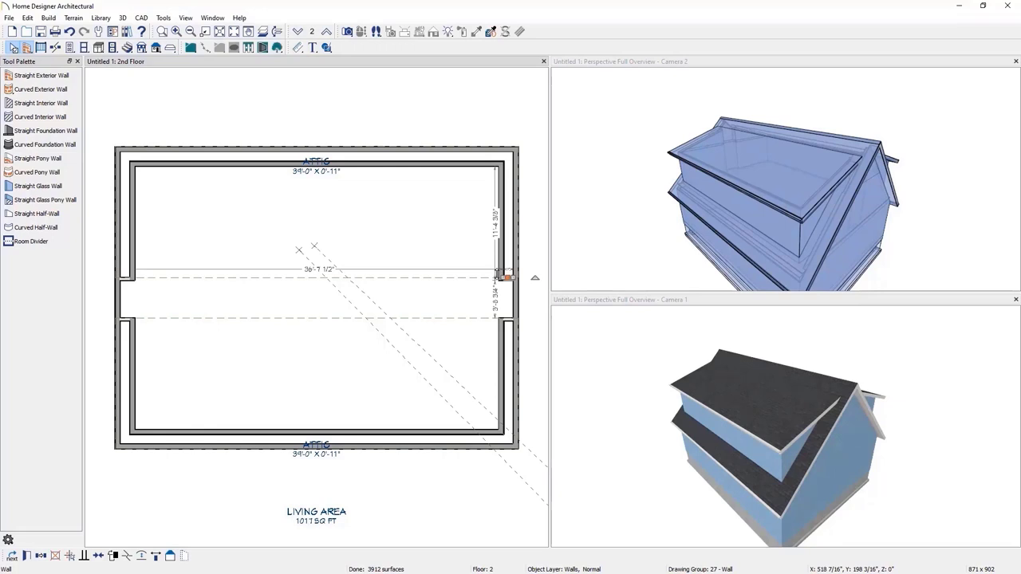
Examine the finished dormers from the other side of the house in both 3D overviews.
left_click(825, 412)
left_click_drag(826, 412, 683, 392)
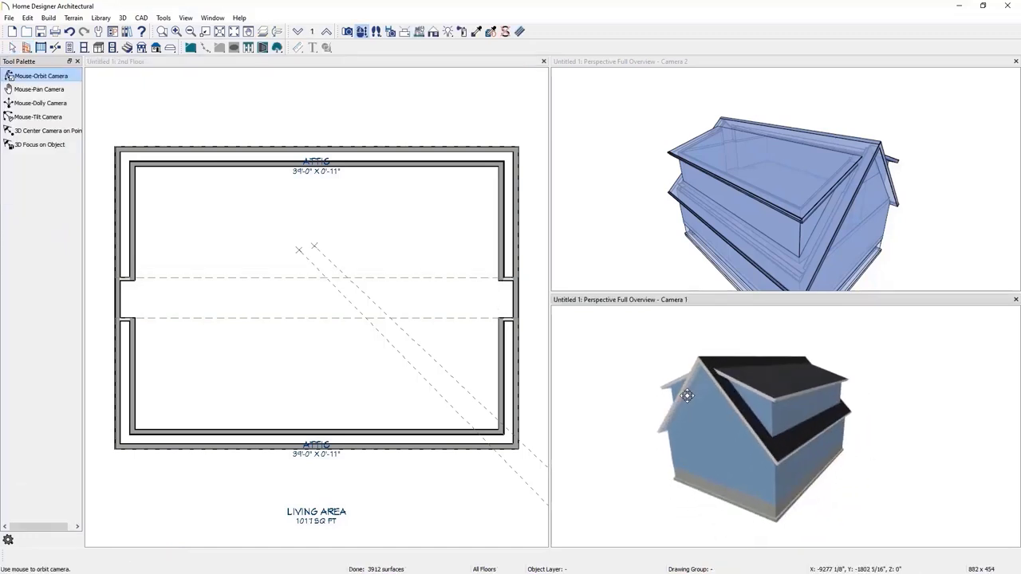
left_click(839, 222)
left_click_drag(791, 206, 651, 182)
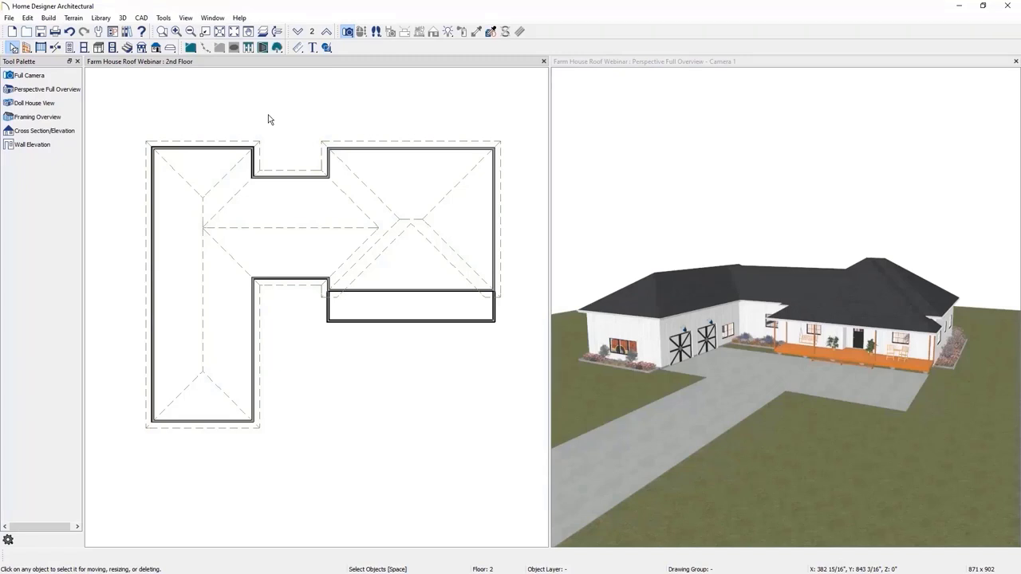
Rebuild the farmhouse roof with a pitch of 12 in 12.
left_click(48, 17)
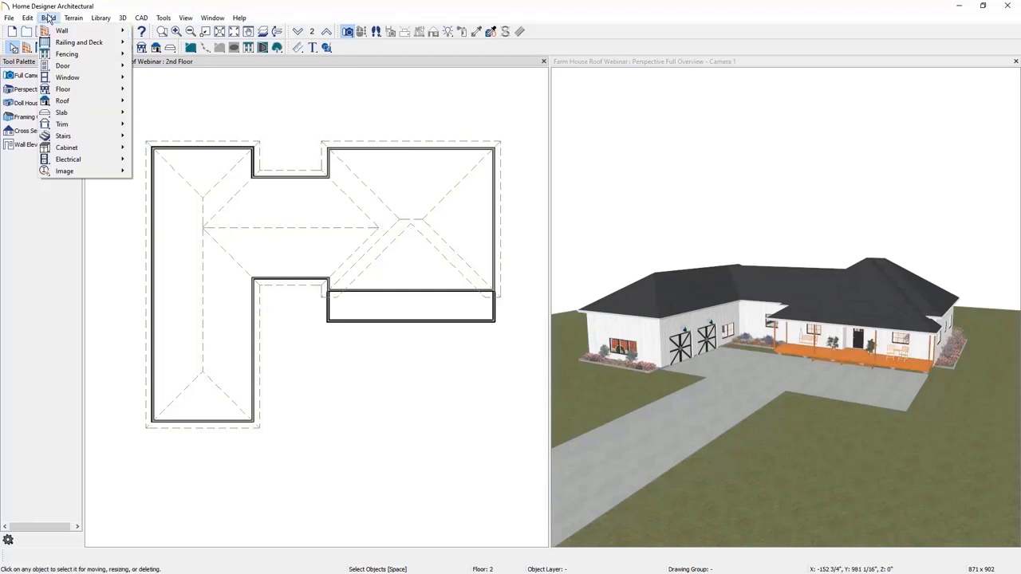
mouse_move(64, 101)
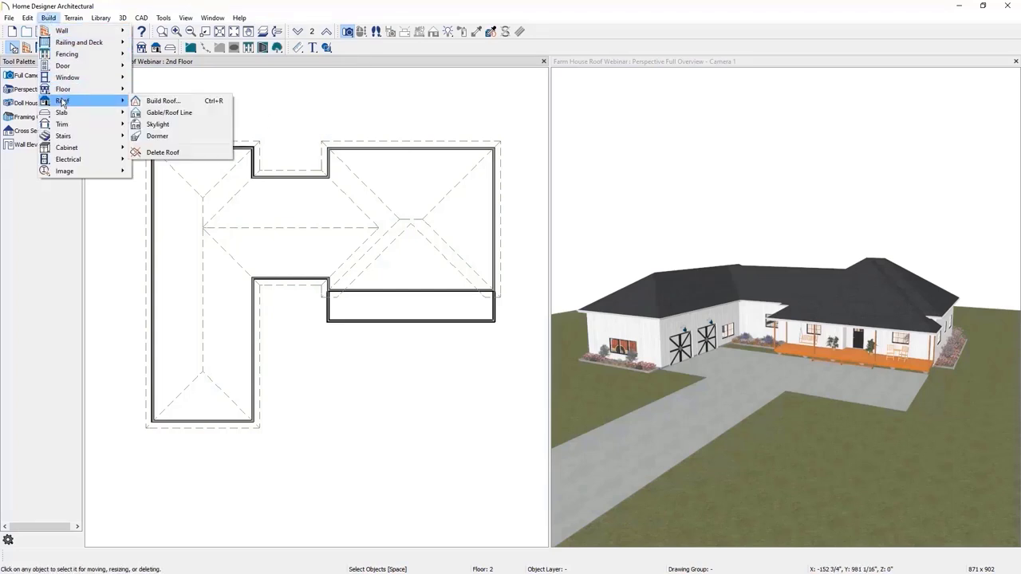
left_click(137, 103)
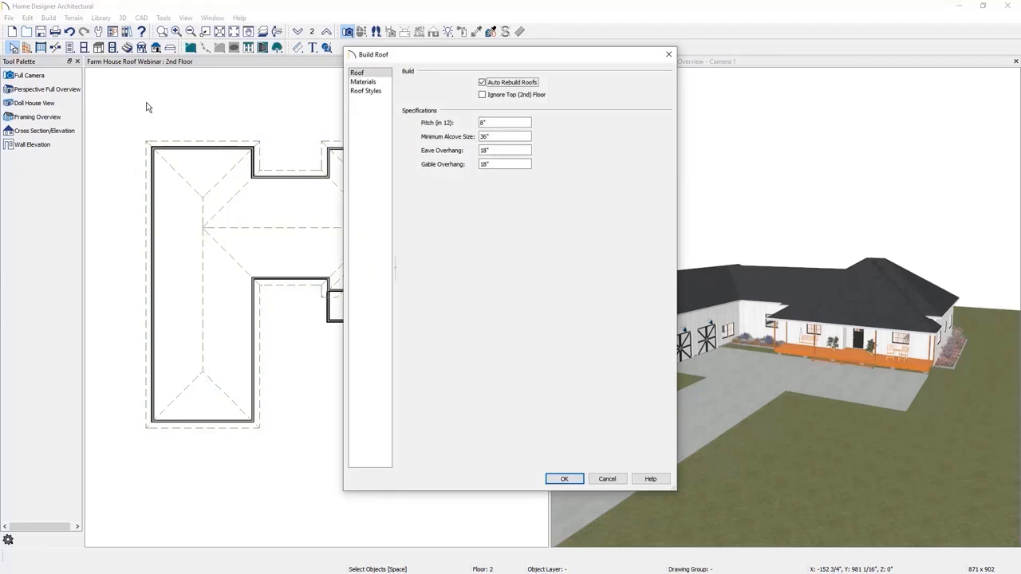
double_click(482, 122)
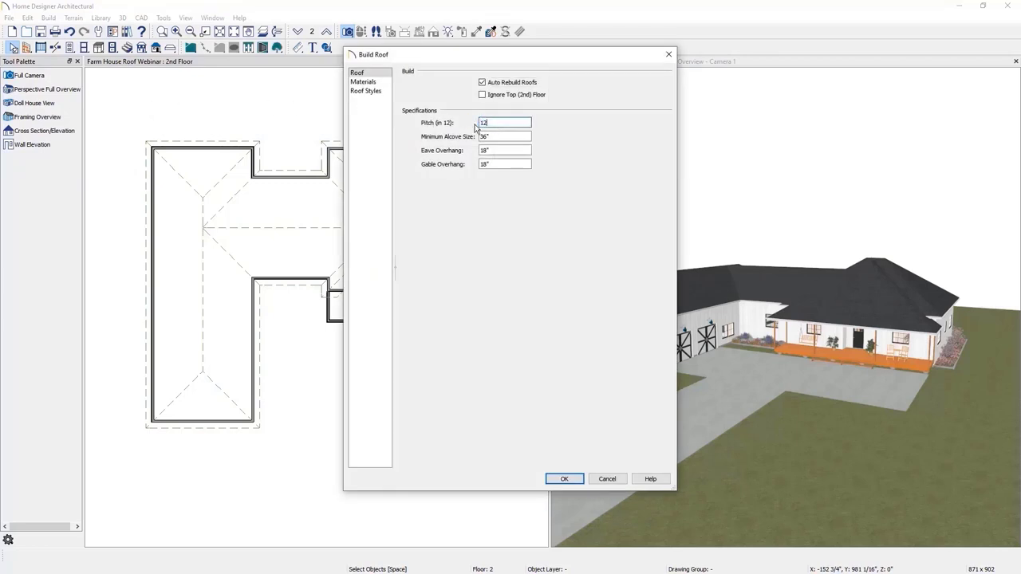
type("12")
left_click(564, 478)
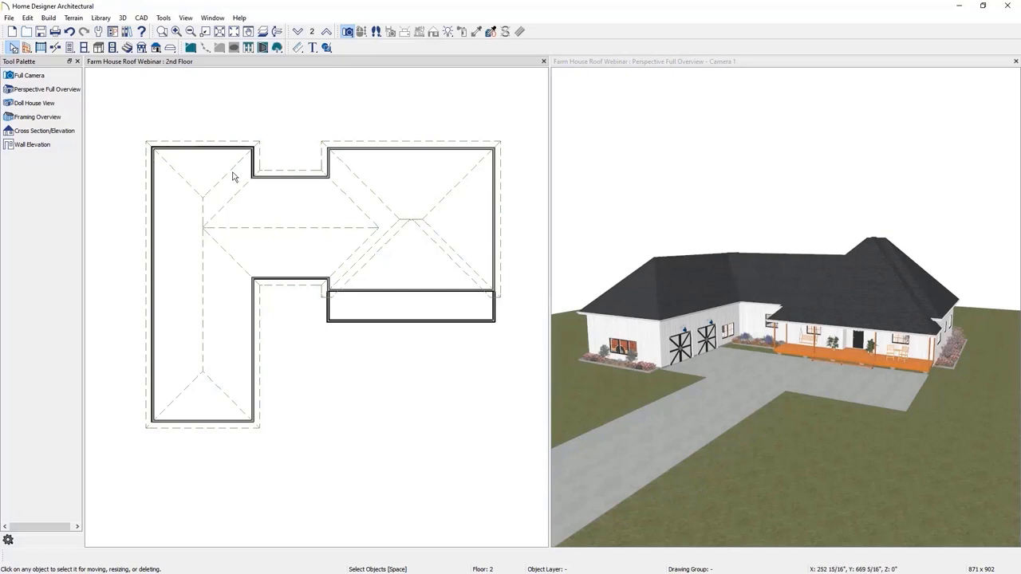
Turn the lower end wall of the farmhouse's left wing into a full gable wall.
left_click(223, 422)
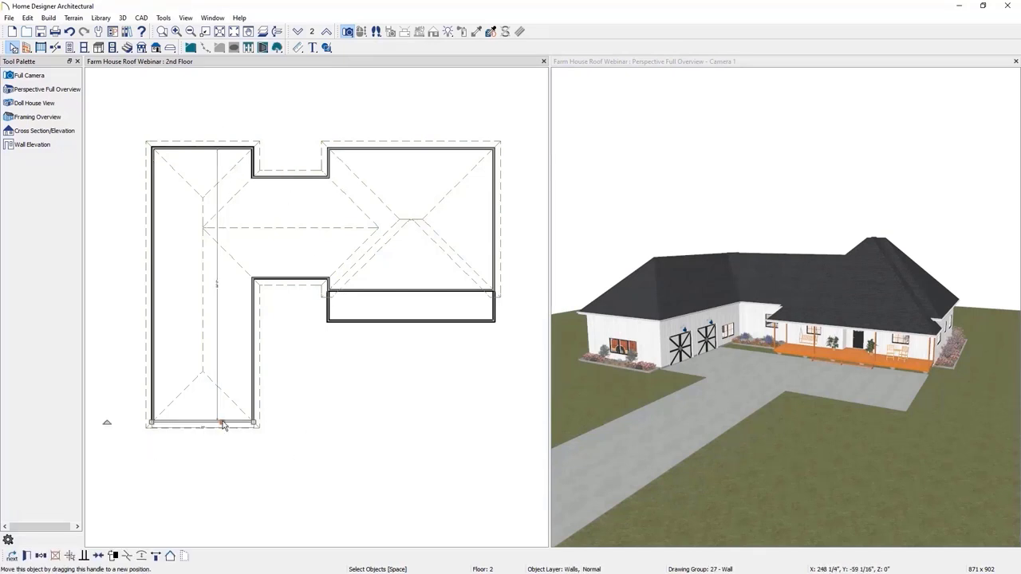
left_click(170, 556)
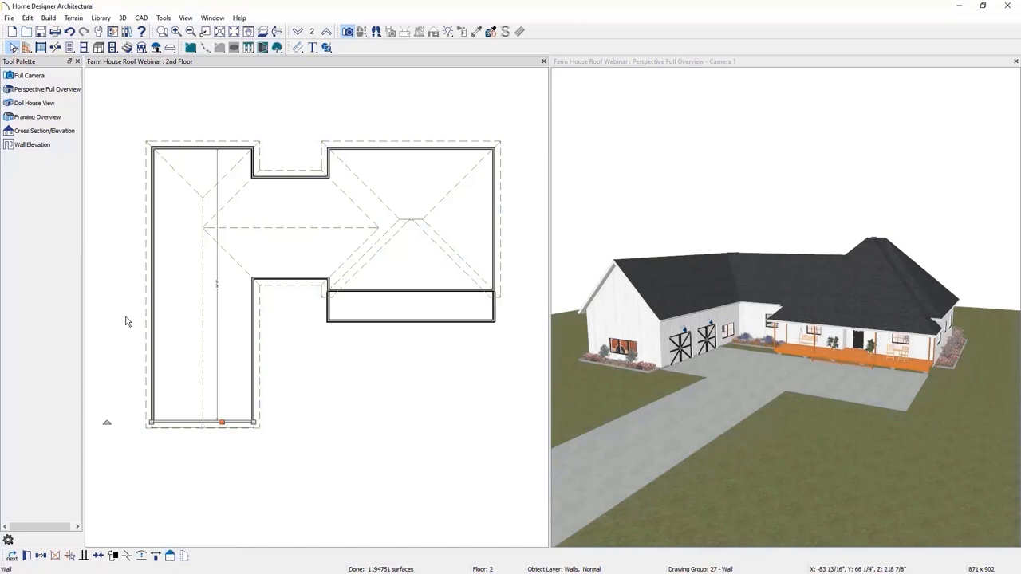
key("Escape")
Turn the left wing's upper end wall and both side walls of the main block and porch on the second floor into full gable walls.
left_click(224, 155)
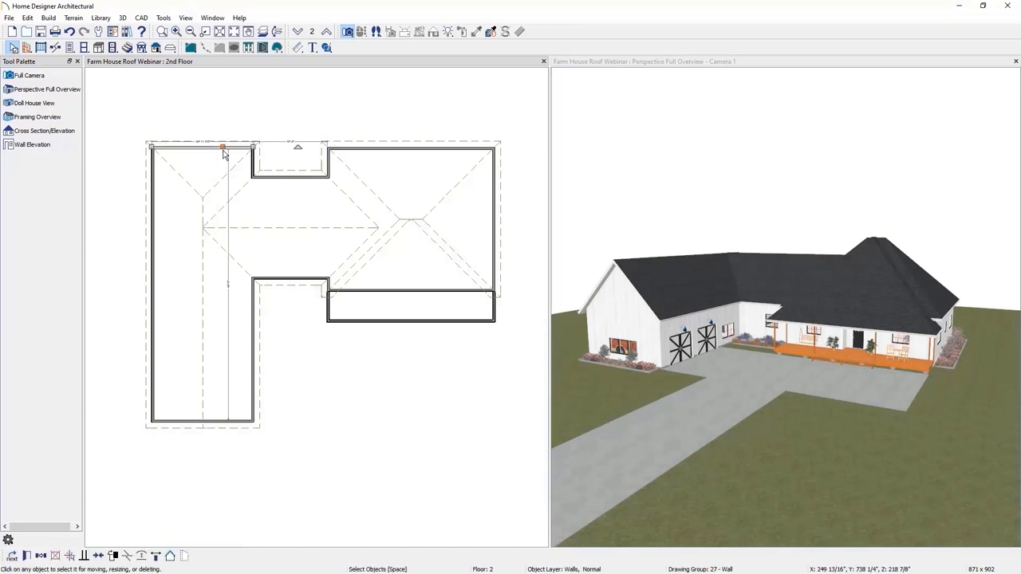
left_click(327, 167, "shift")
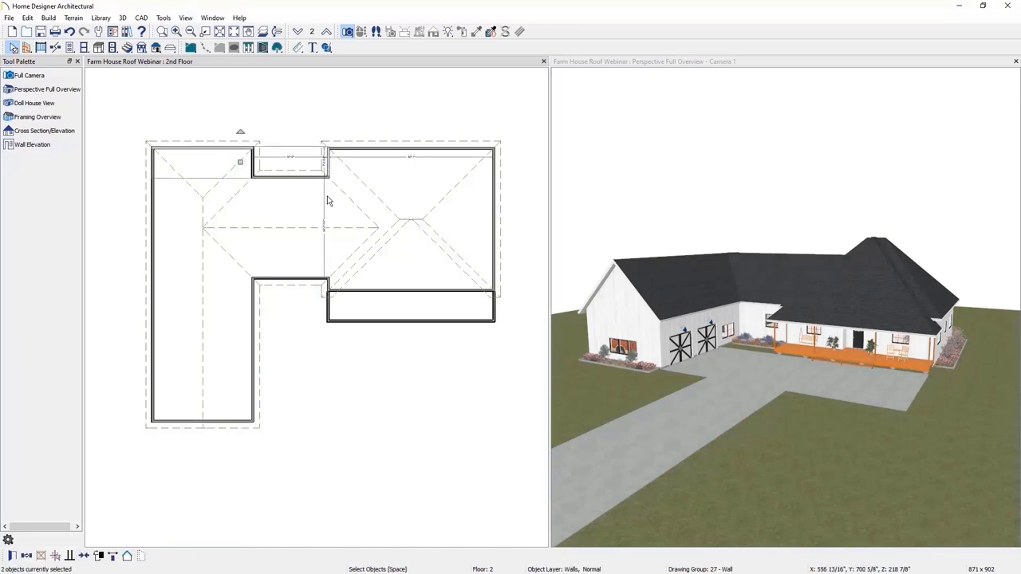
left_click(329, 292, "shift")
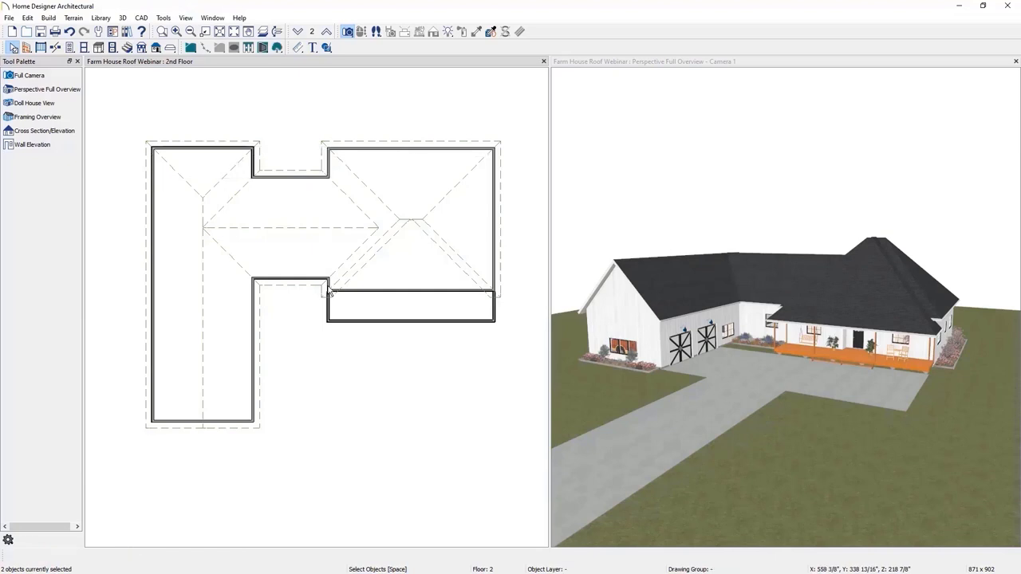
left_click(495, 256, "shift")
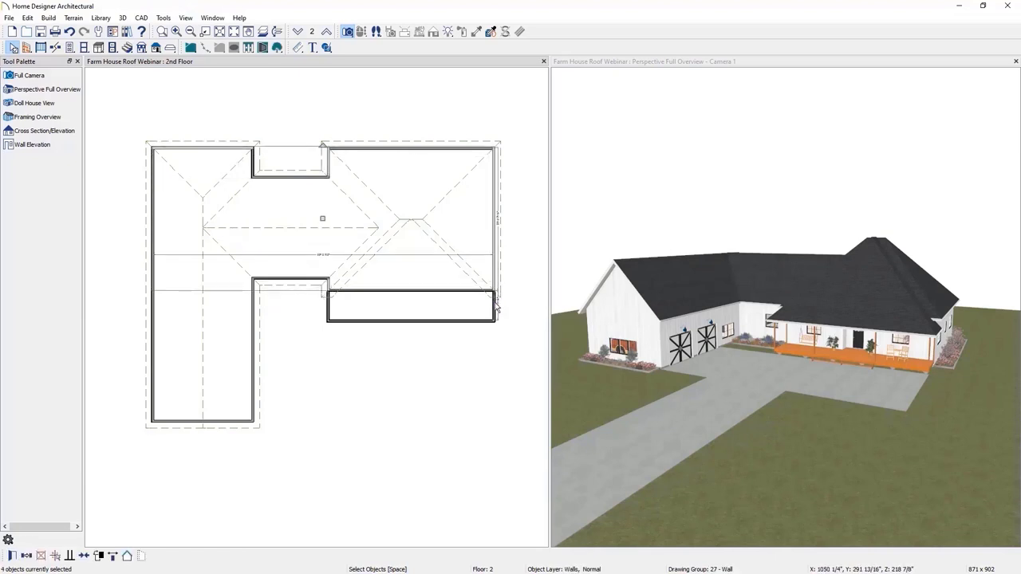
left_click(496, 300, "shift")
left_click(327, 311, "shift")
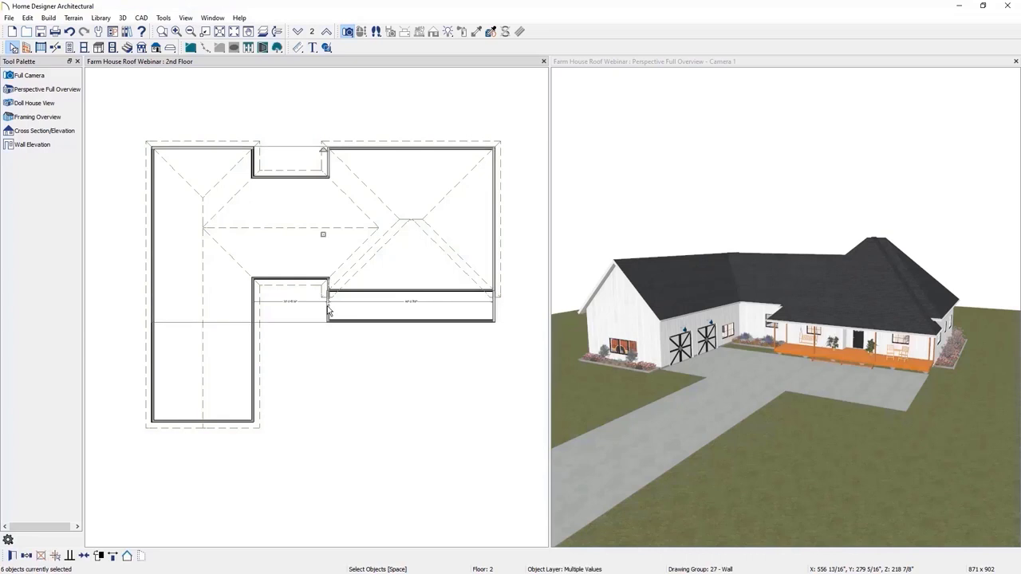
left_click(127, 557)
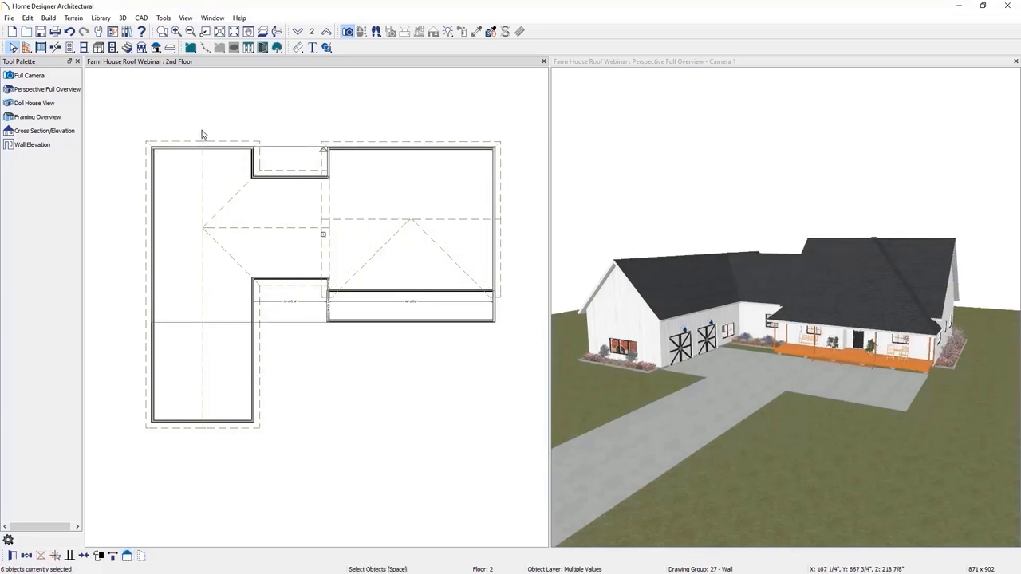
key("Escape")
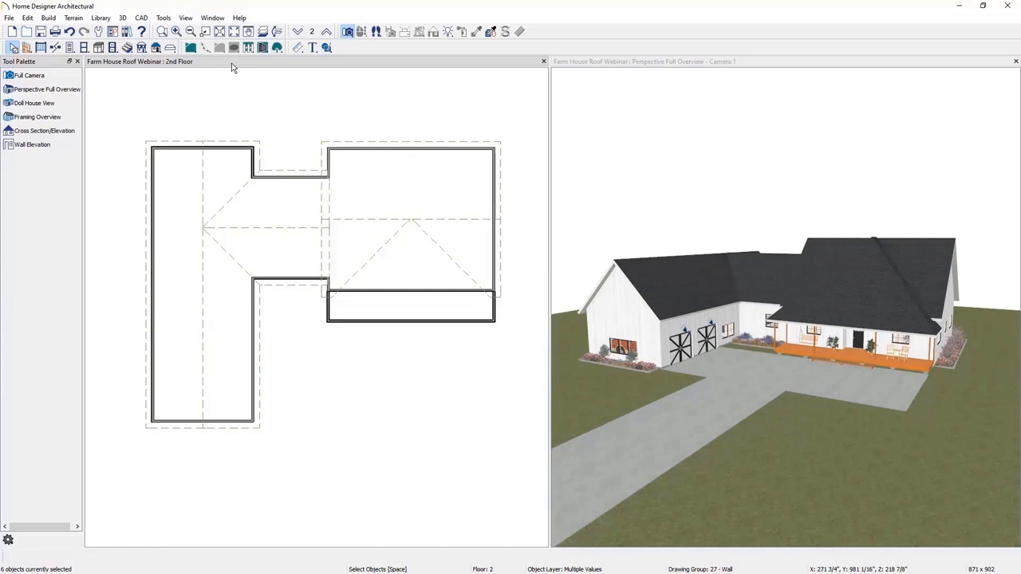
Turn both side railings of the front porch on the first floor into full gables and check the roof from the gable end.
left_click(297, 33)
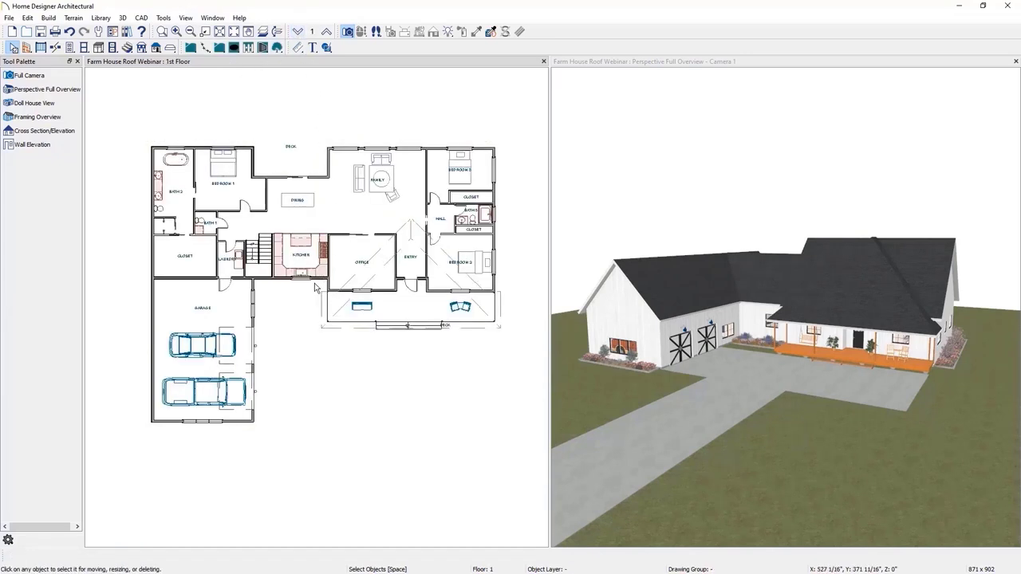
left_click(325, 313)
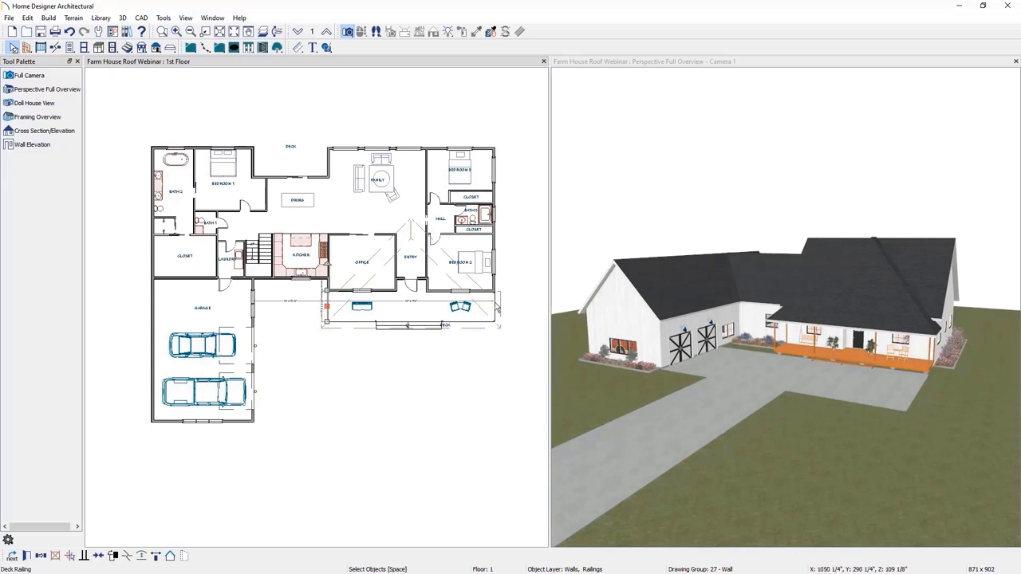
left_click(494, 307, "shift")
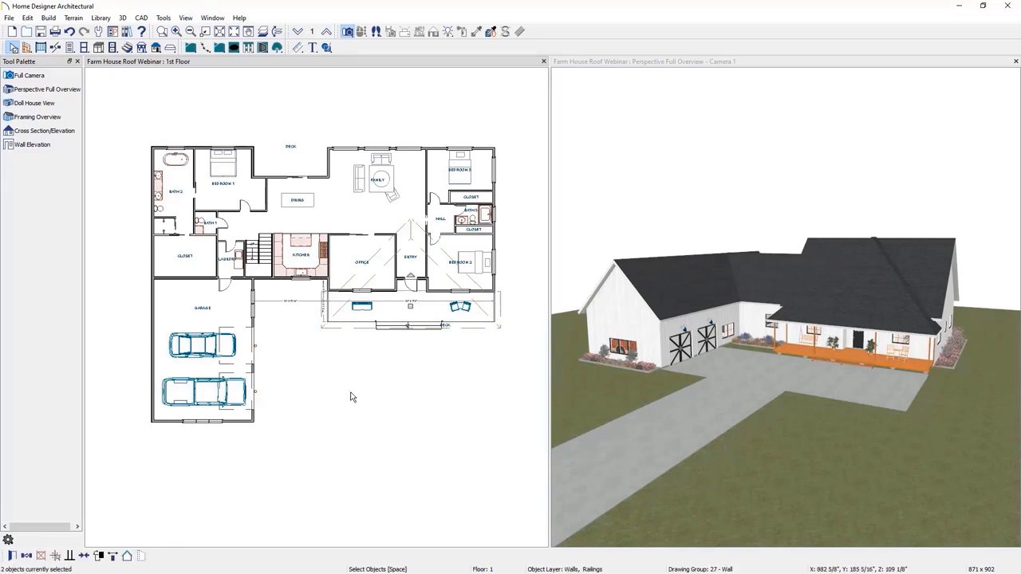
left_click(128, 557)
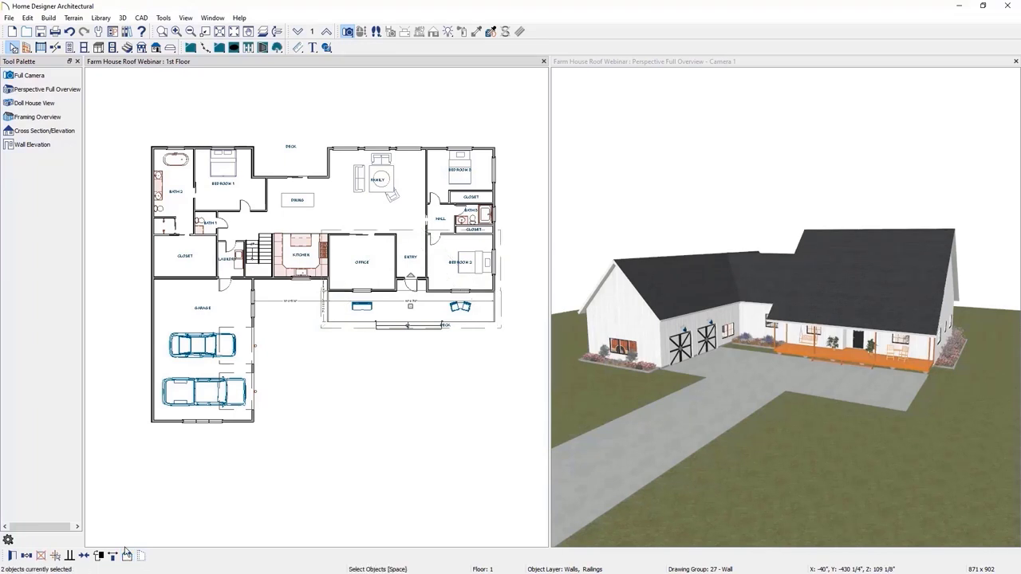
left_click(950, 378)
left_click_drag(953, 322, 842, 315)
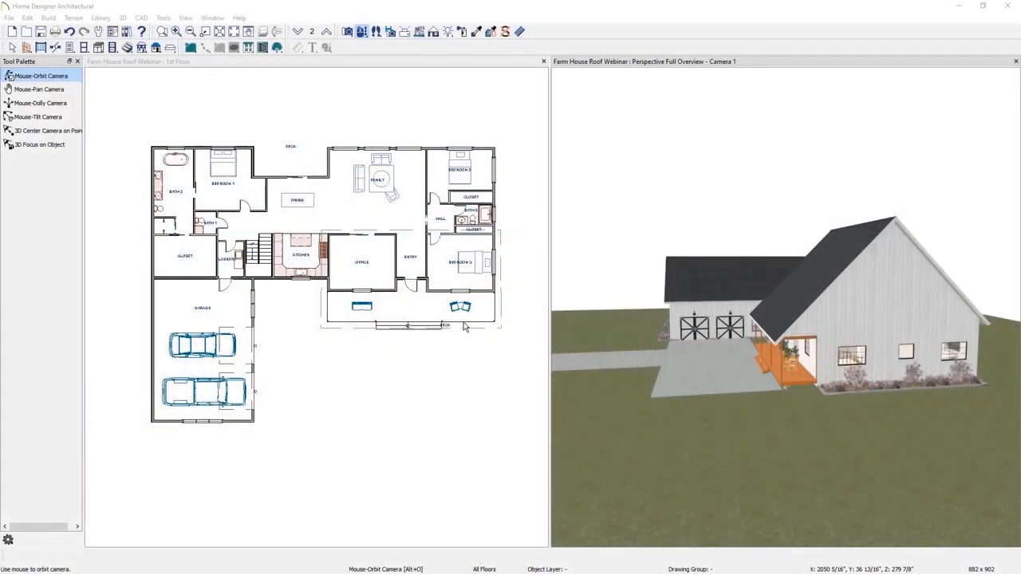
Give the front porch railing a roof pitch of 4 in 12, with an upper pitch of 8 in 12 starting 78" in from the baseline.
left_click(463, 324)
double_click(463, 322)
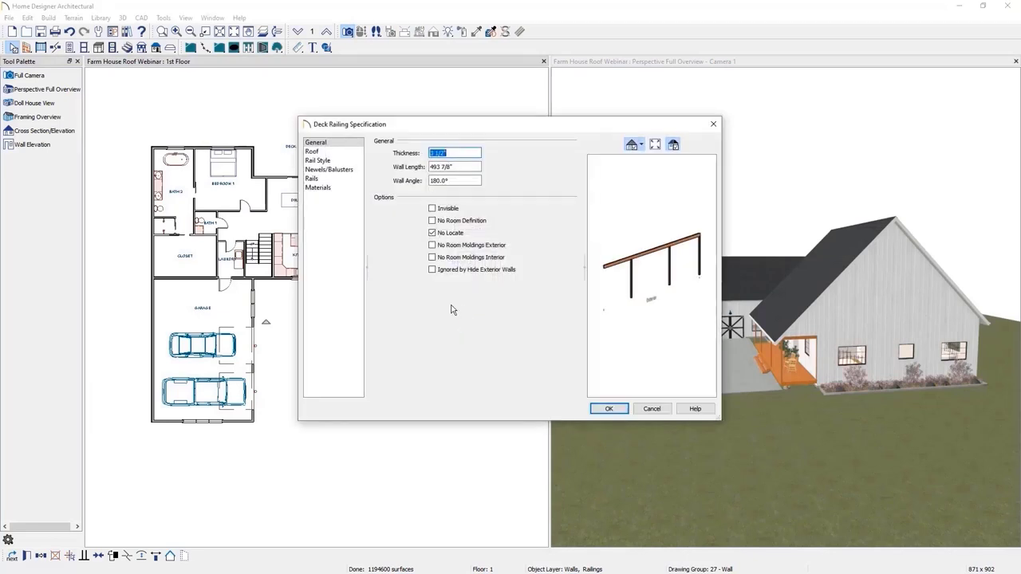
left_click(333, 153)
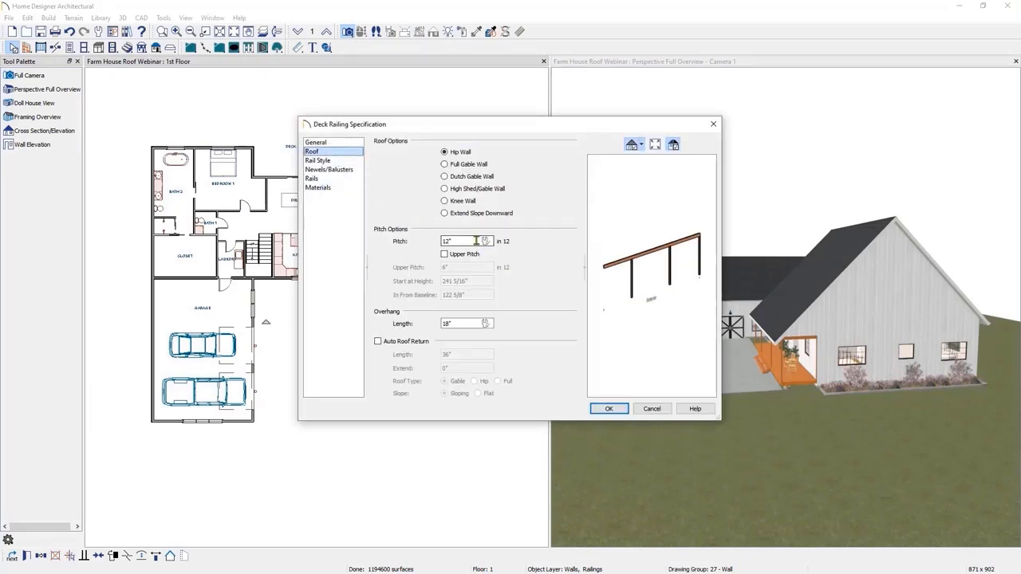
left_click_drag(453, 241, 423, 238)
type("4")
left_click(466, 255)
key("Tab")
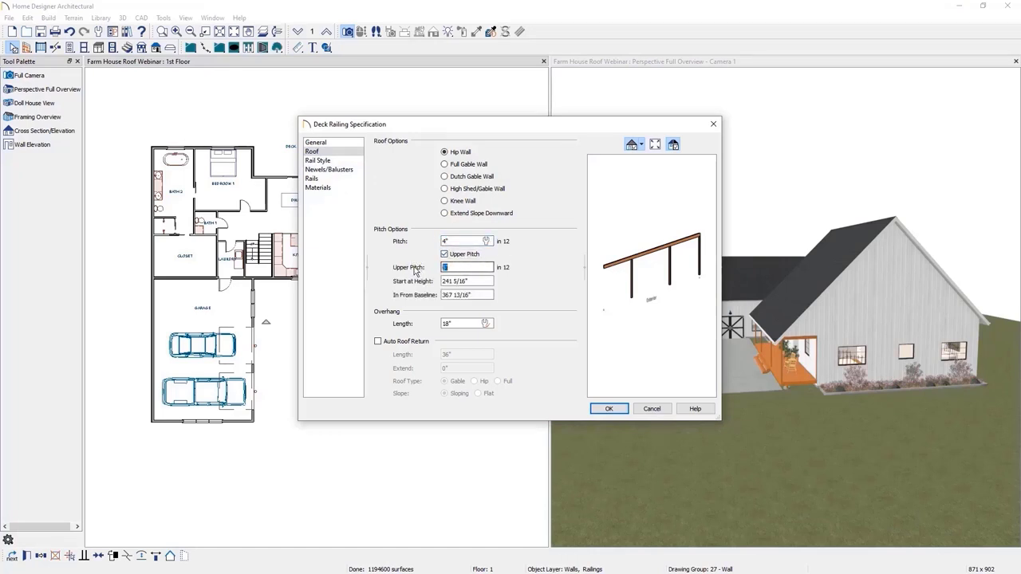
type("8")
left_click_drag(472, 295, 425, 294)
type("7")
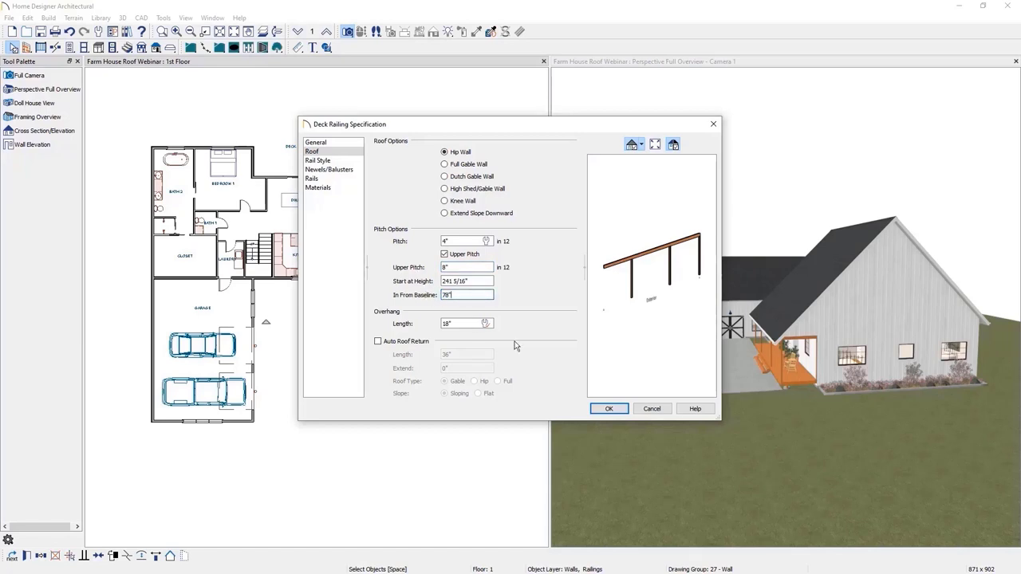
left_click(607, 408)
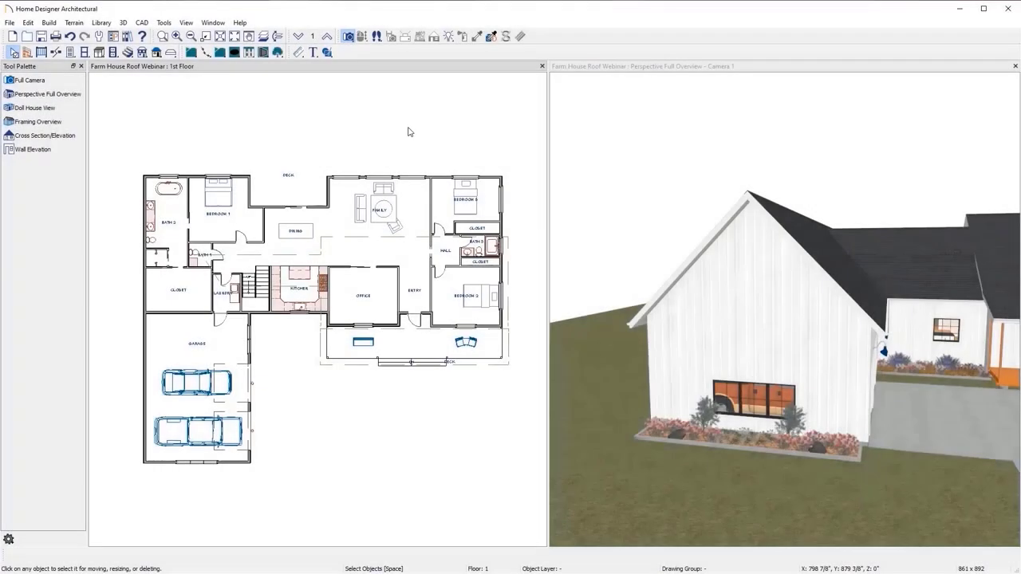
Add an automatic roof return with a length of 5' to the second-floor lower end wall of the left wing.
left_click(326, 37)
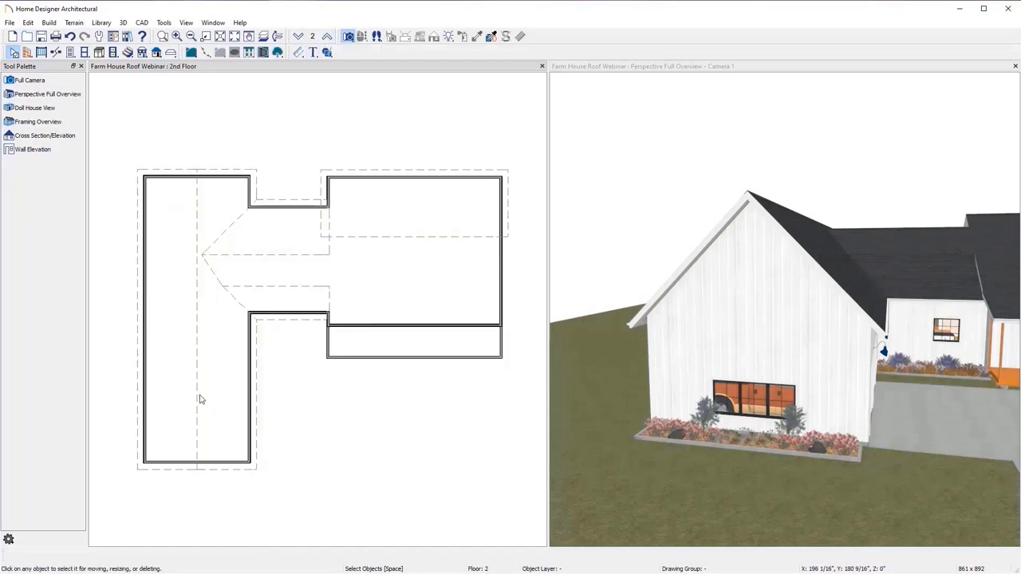
double_click(224, 464)
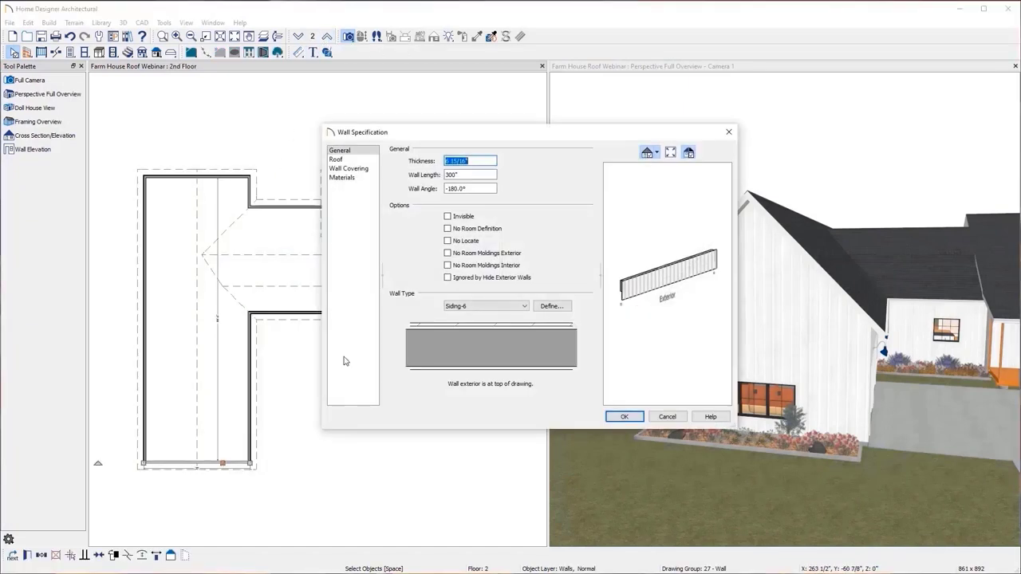
left_click(348, 161)
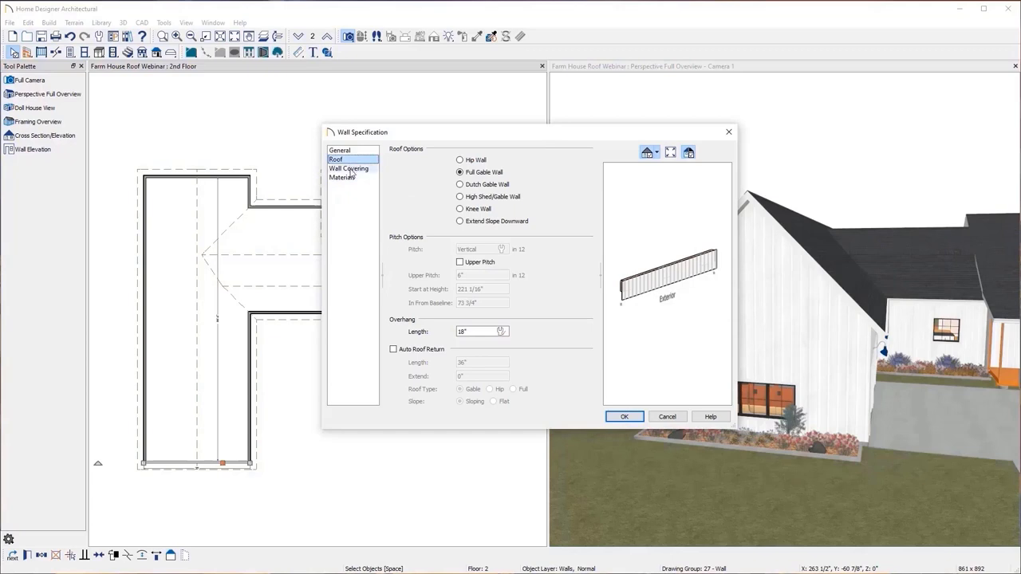
left_click(422, 351)
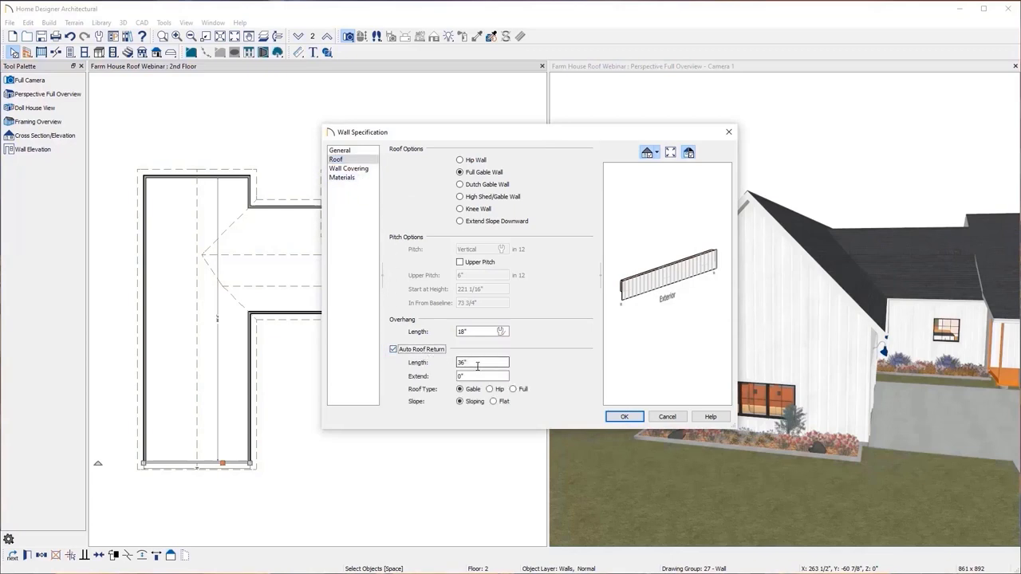
double_click(477, 365)
type("5'")
left_click(624, 416)
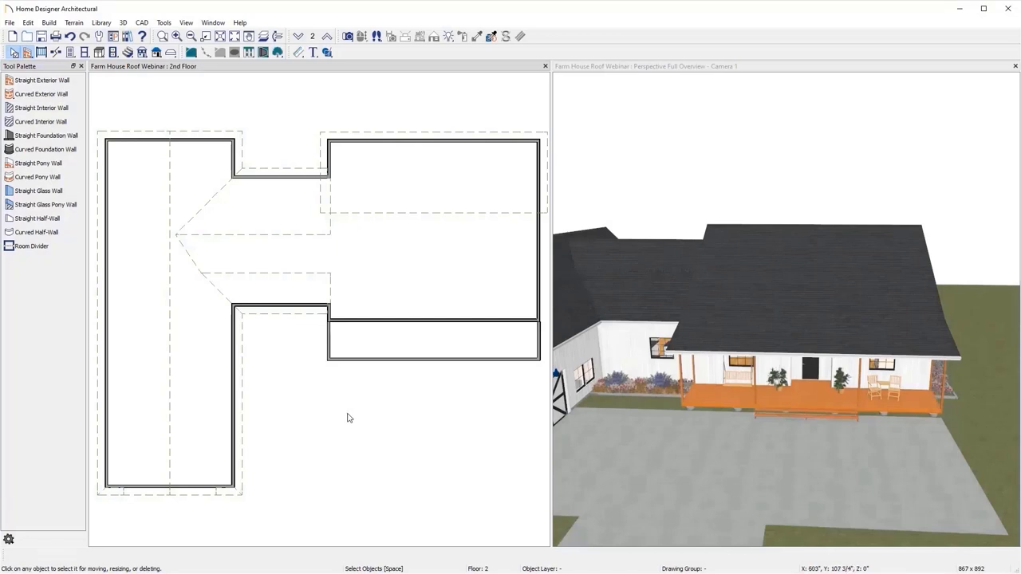
Place an automatic dormer on the front roof slope of the main block and set its roof type to Shed.
left_click(156, 53)
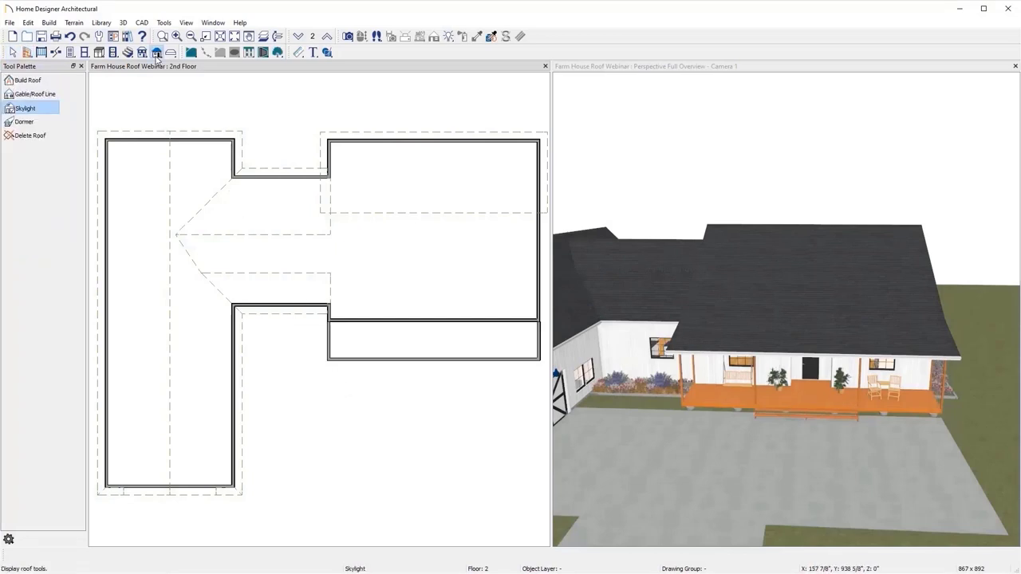
left_click(45, 125)
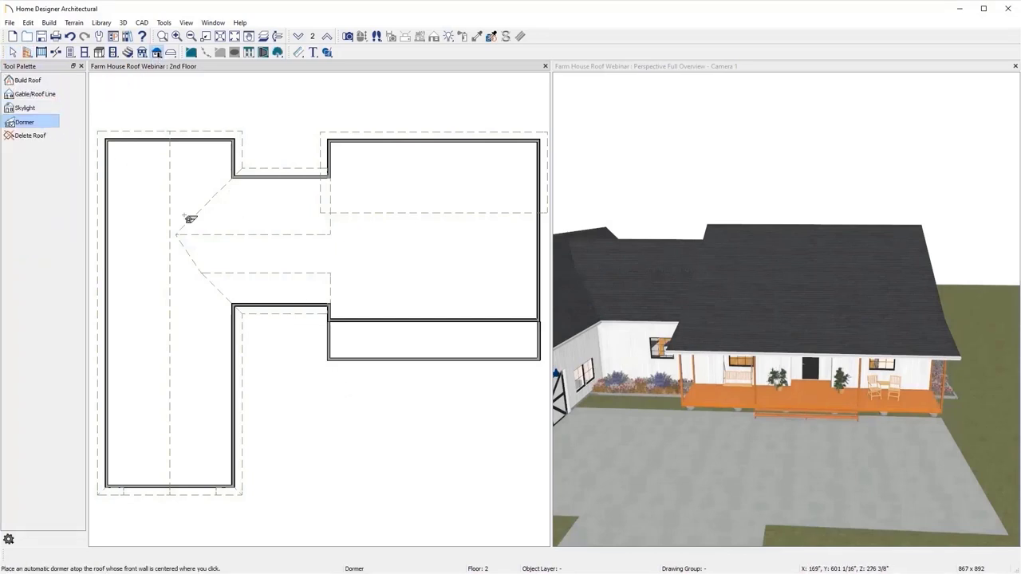
left_click(385, 306)
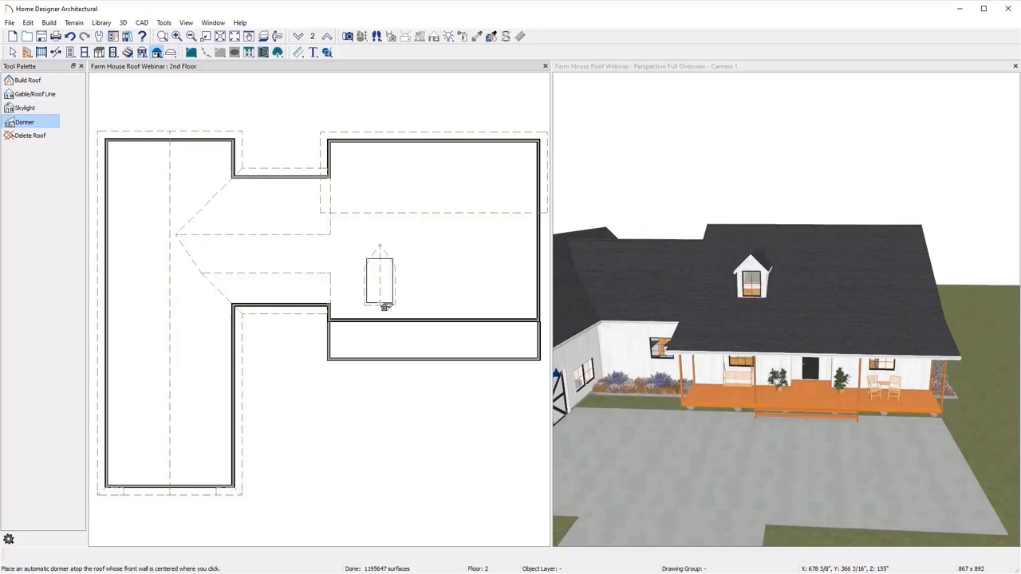
double_click(385, 306)
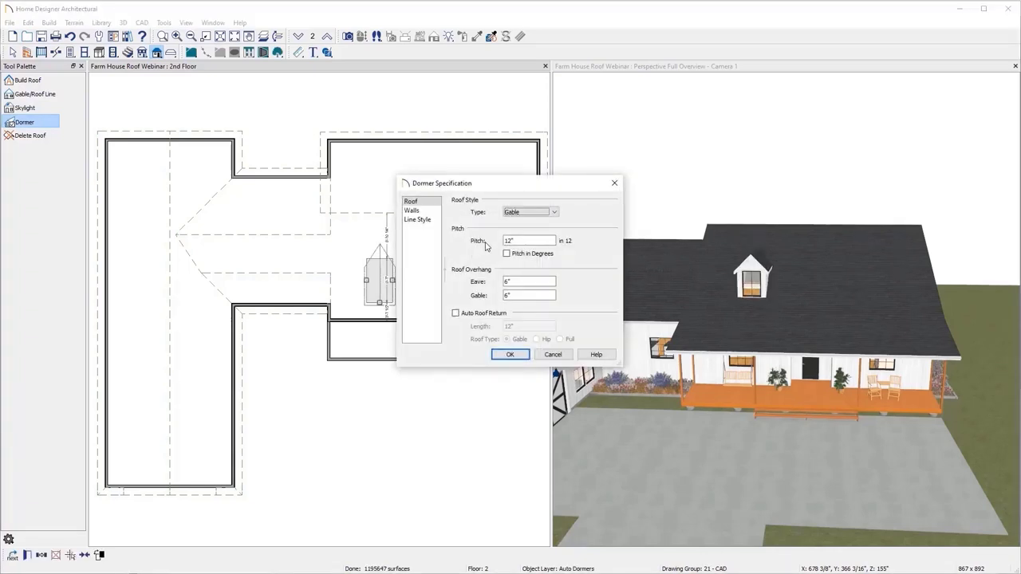
left_click(530, 214)
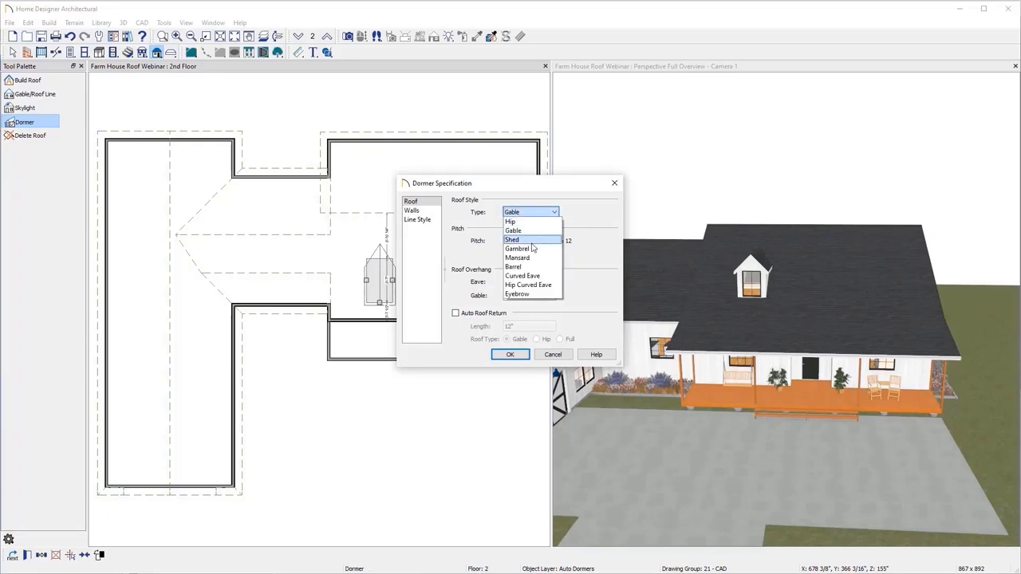
left_click(532, 239)
left_click(512, 354)
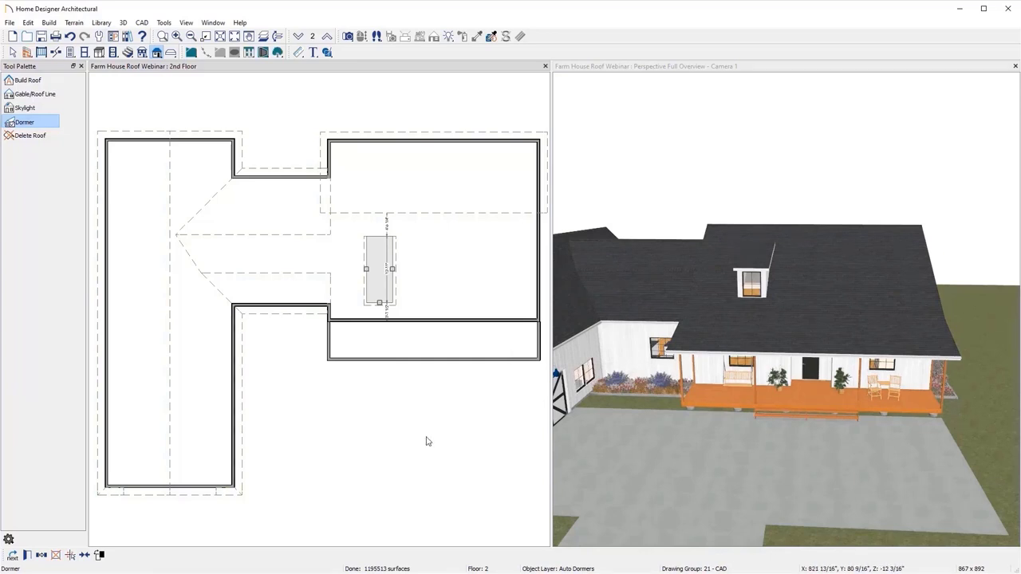
Center the shed dormer across the width of the main block and move it to 4'10" from the front wall.
left_click(84, 556)
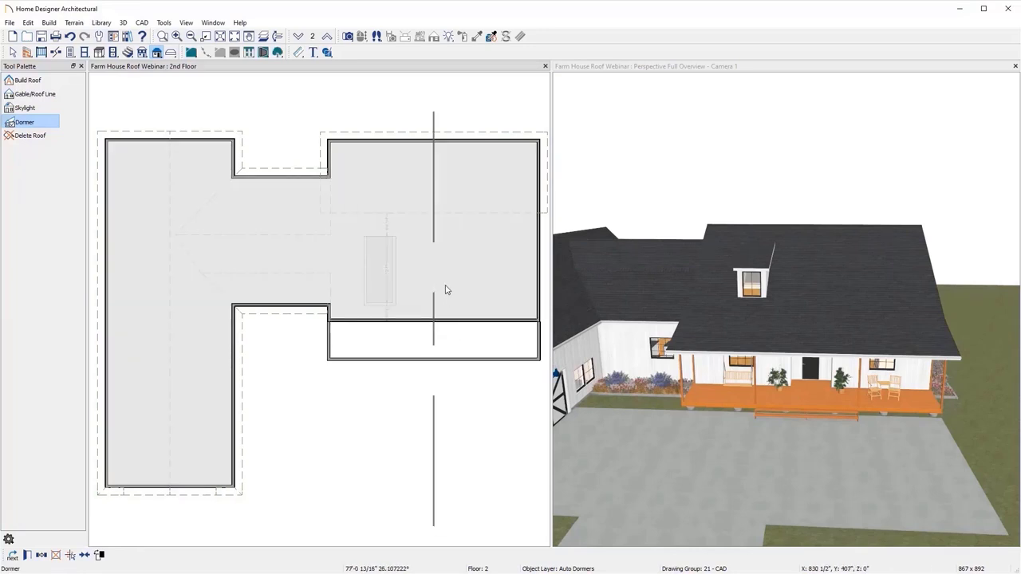
left_click(446, 290)
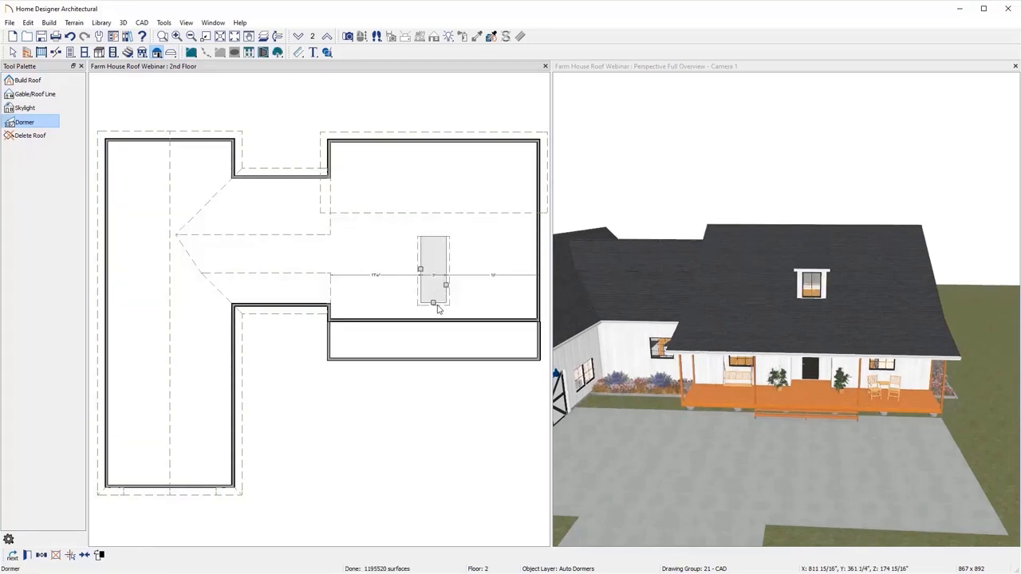
left_click(433, 307)
scroll(452, 313, "up", 6)
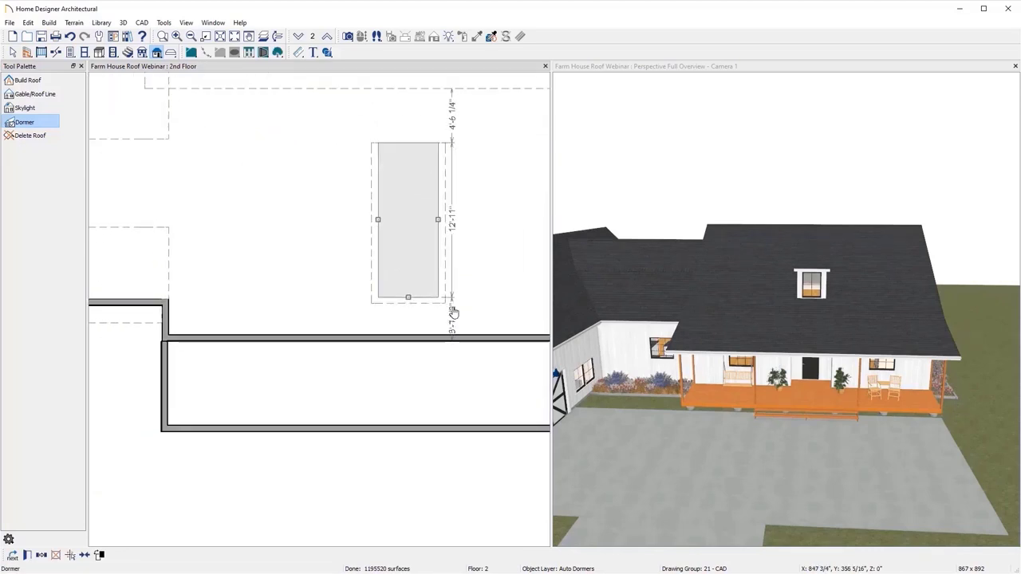
left_click(452, 327)
type("4'")
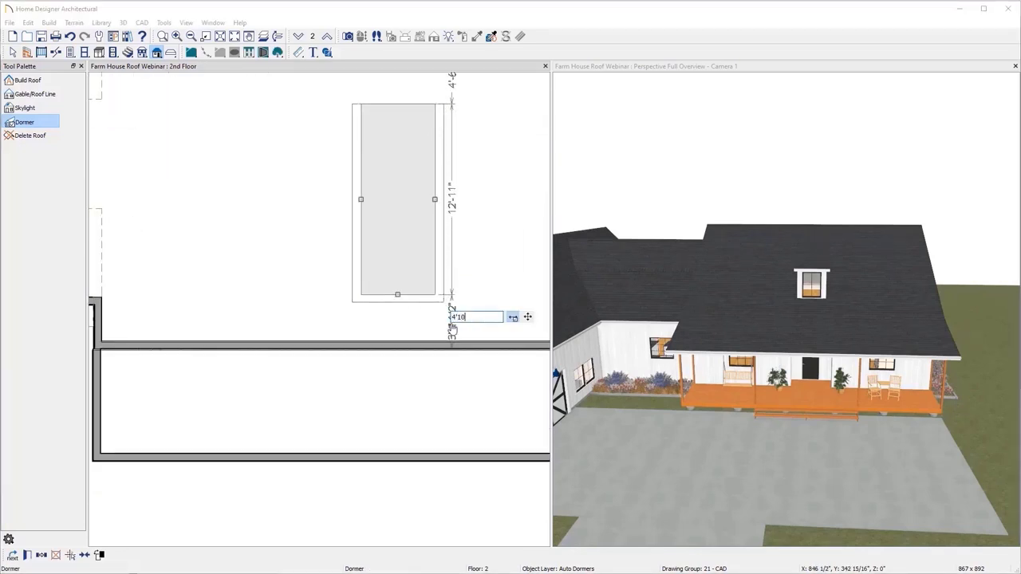
type("10")
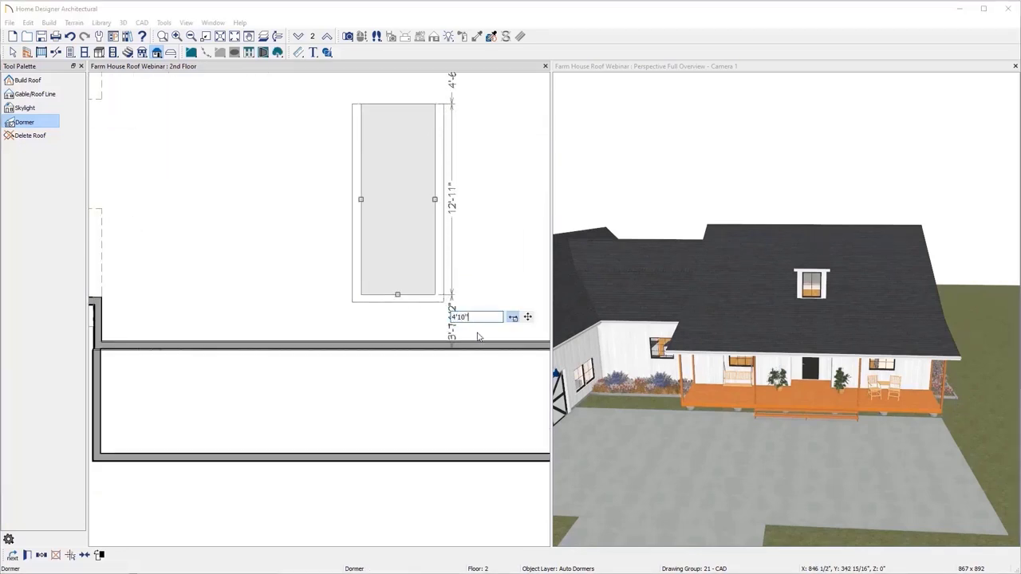
left_click(527, 316)
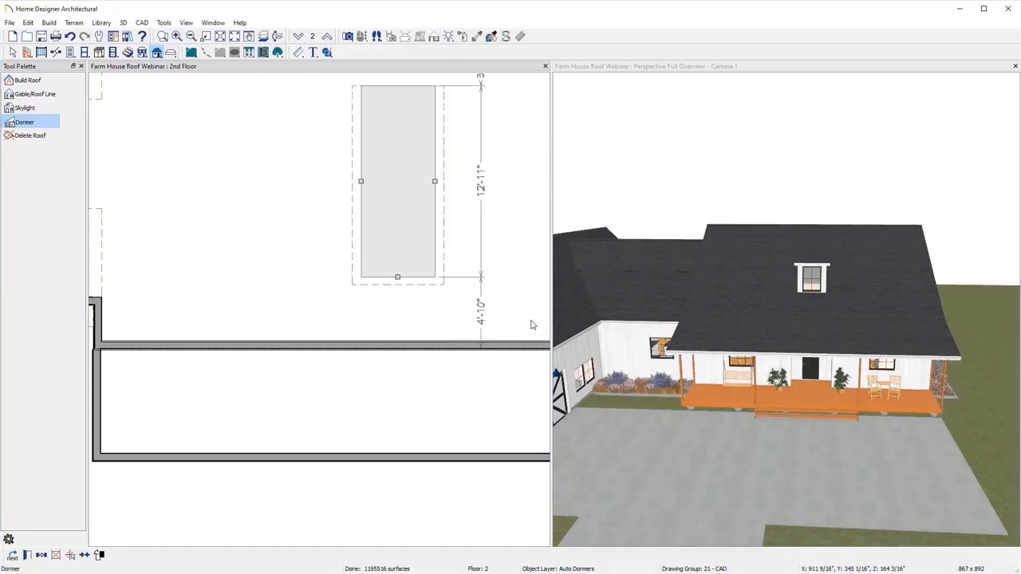
scroll(532, 322, "down", 3)
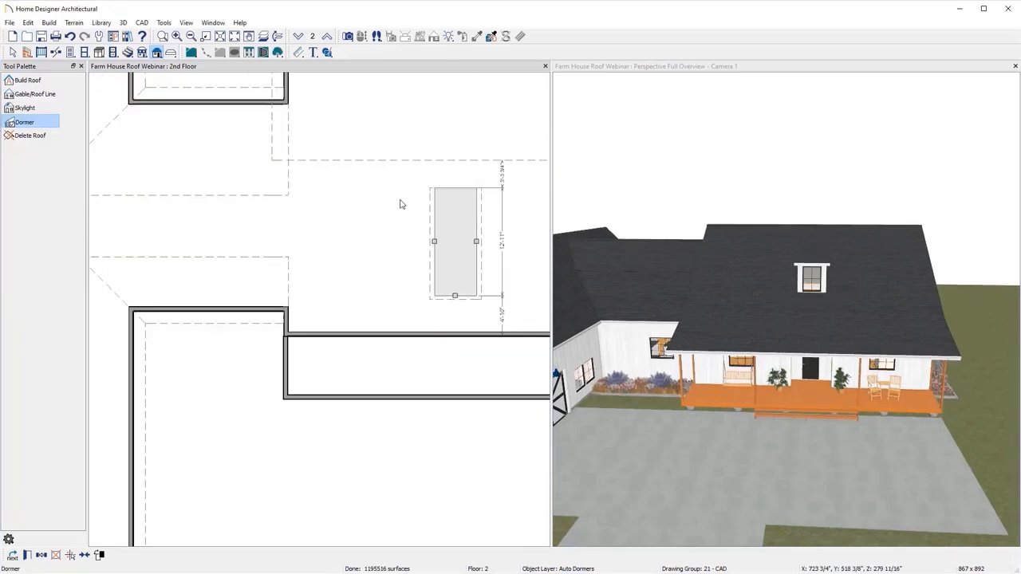
Copy the centered shed dormer and place one copy on each side of it along the front roof slope.
middle_click_drag(401, 200, 298, 264)
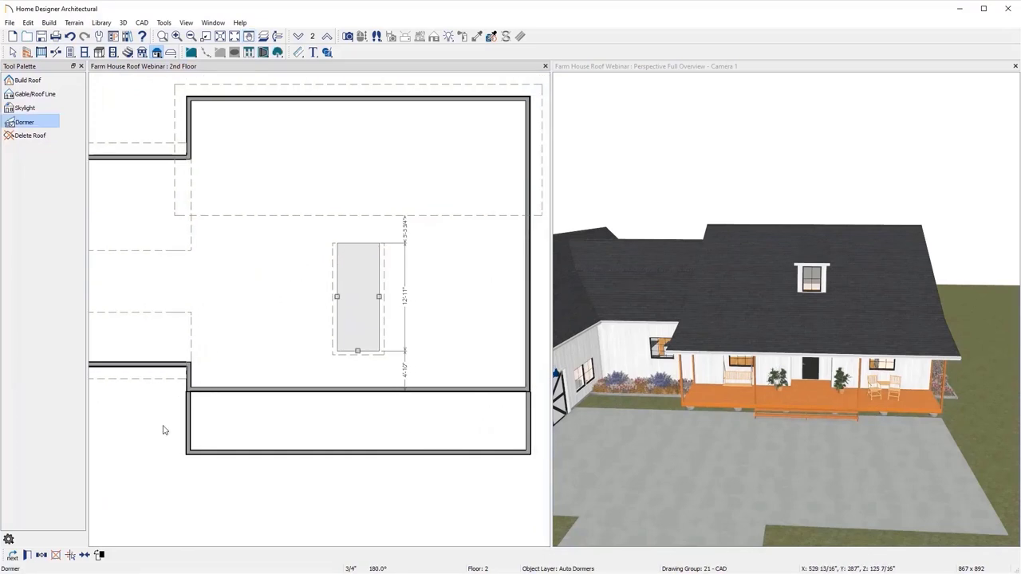
key("Escape")
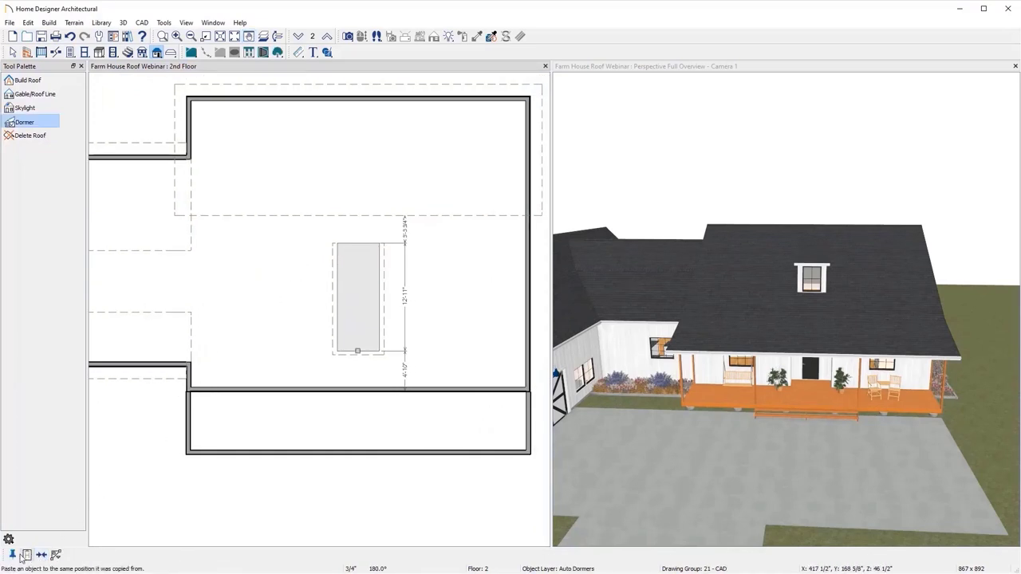
left_click(223, 340)
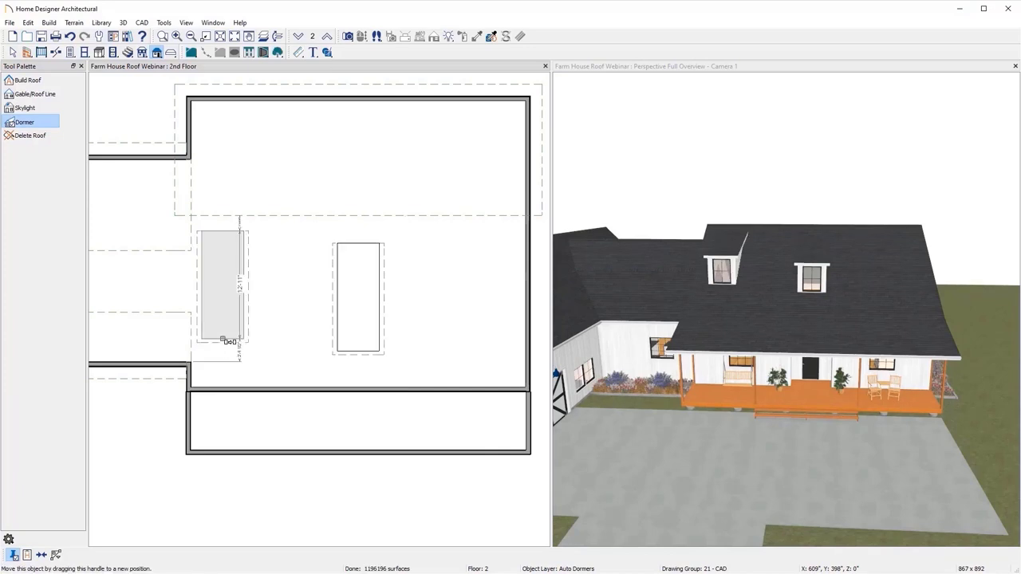
left_click(488, 348)
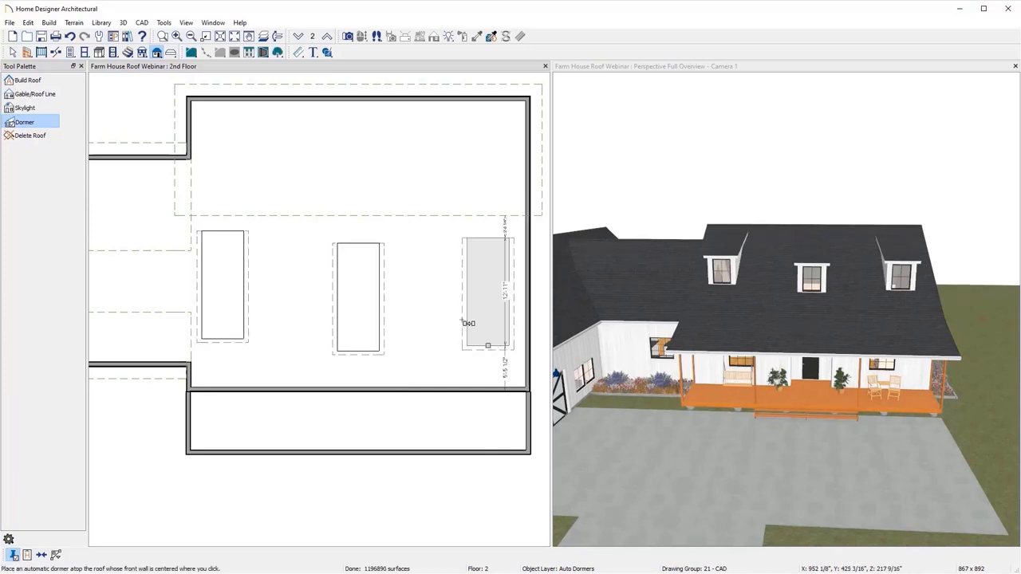
Move the right dormer copy to 6' from the center dormer and 4'10" from the front wall.
key("space")
left_click(468, 323)
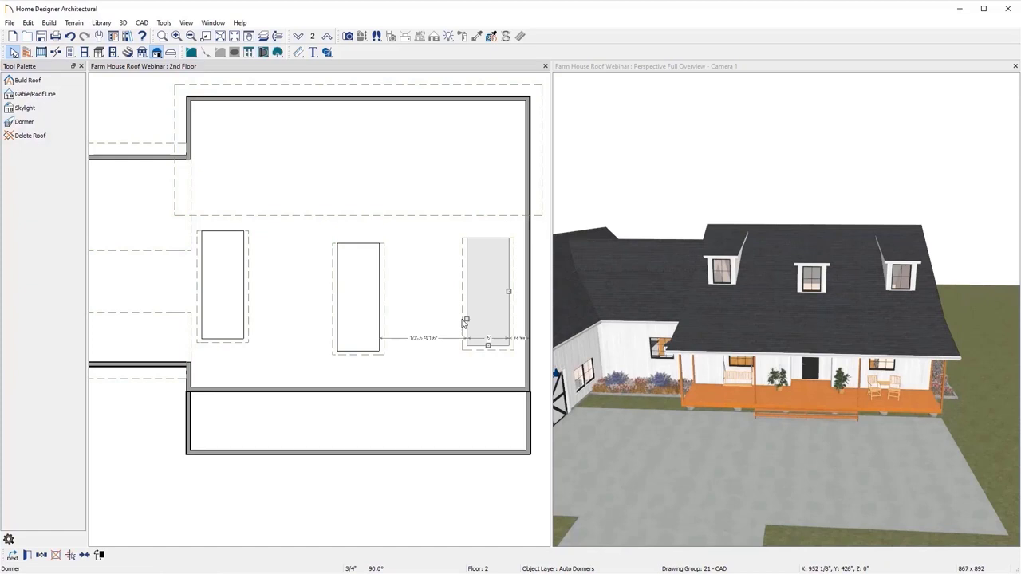
left_click(417, 338)
type("6'")
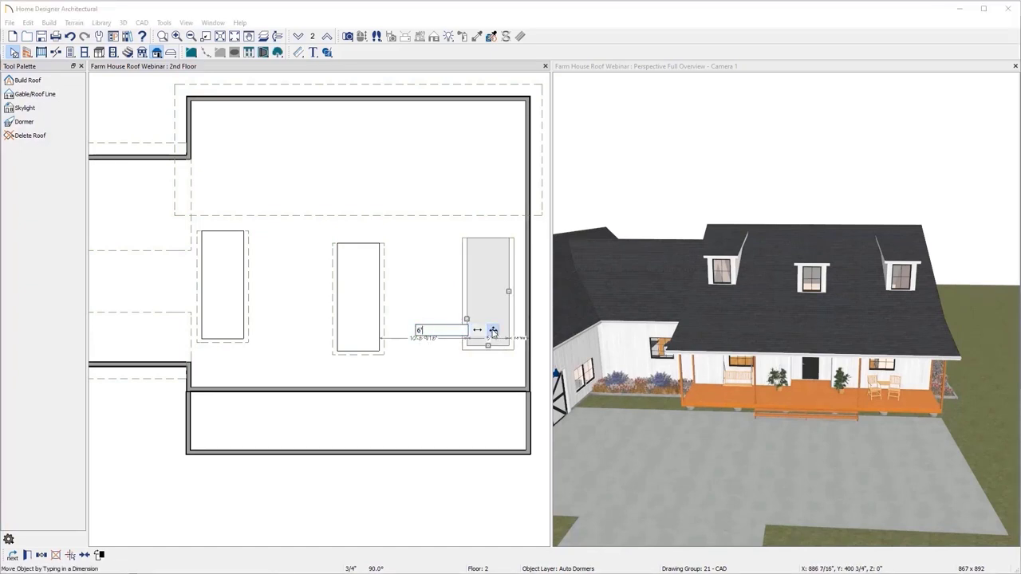
key("Escape")
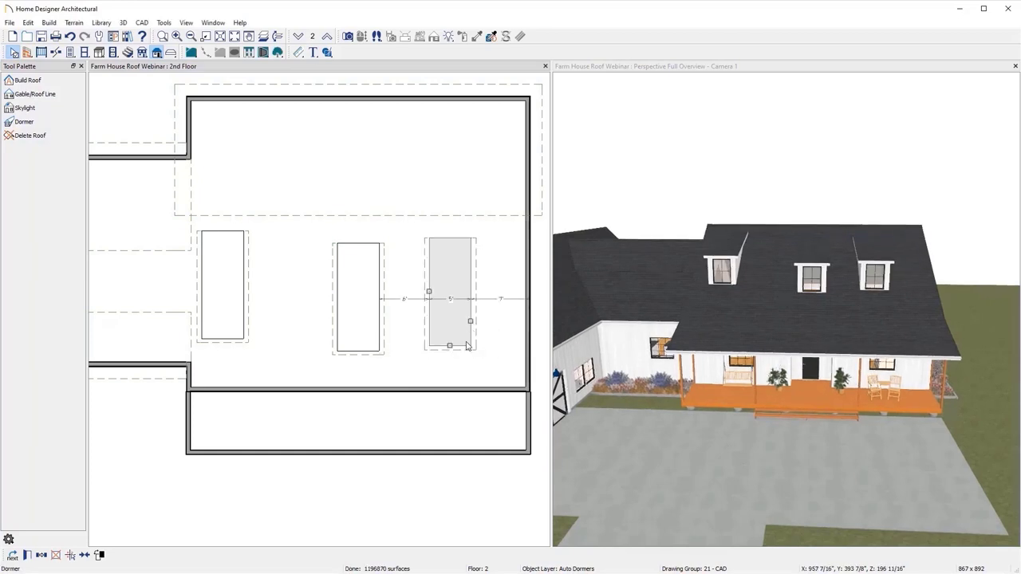
left_click(480, 369)
type("4'10")
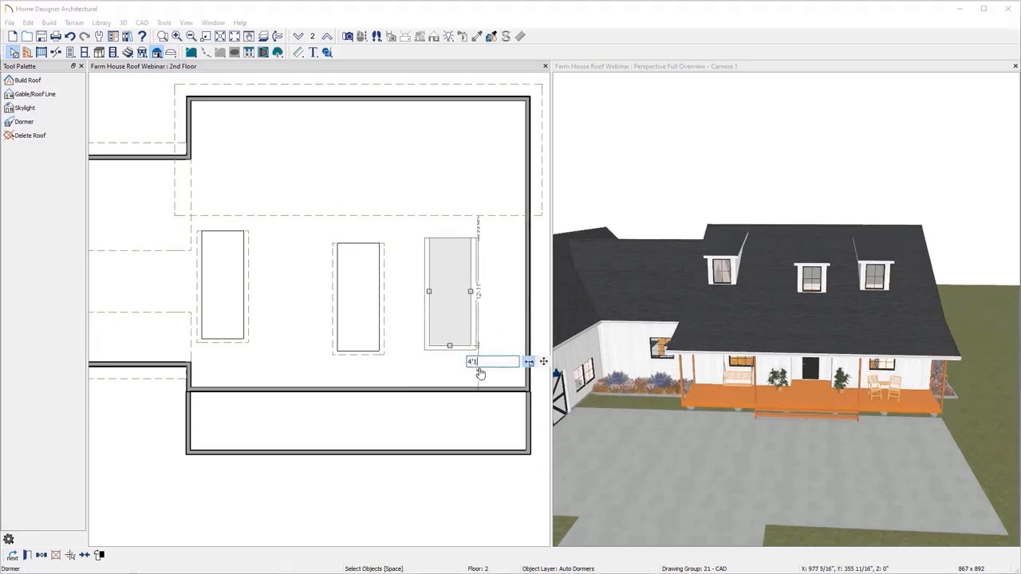
left_click(543, 363)
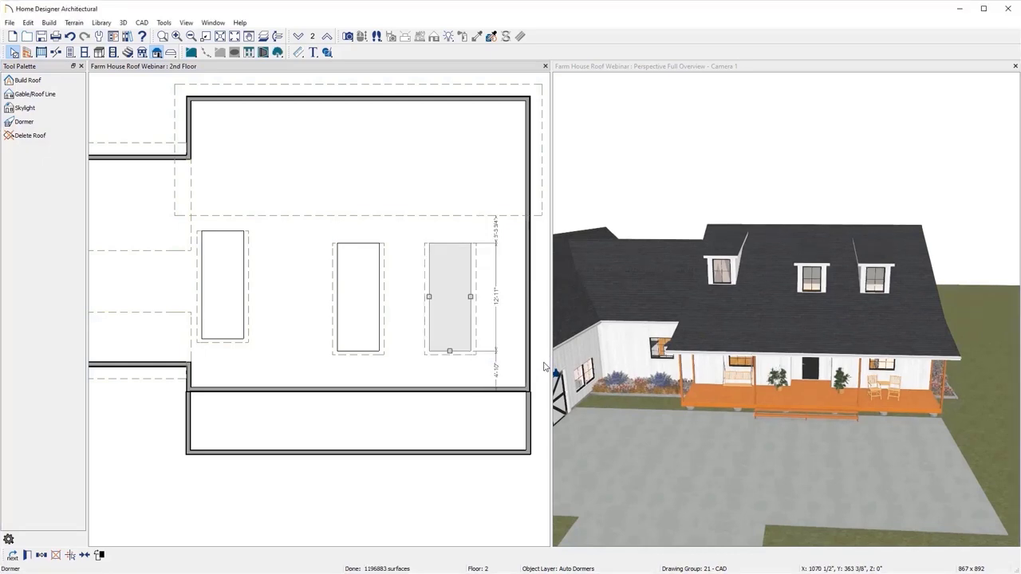
Move the left dormer copy to 6' from the center dormer and 4'10" from the front wall.
left_click(244, 319)
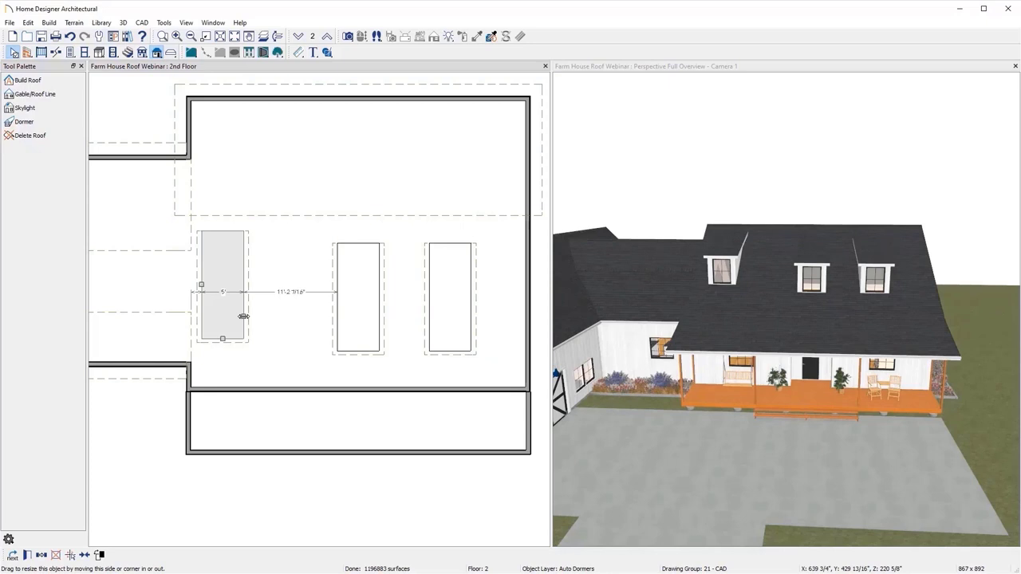
left_click(293, 298)
type("6'")
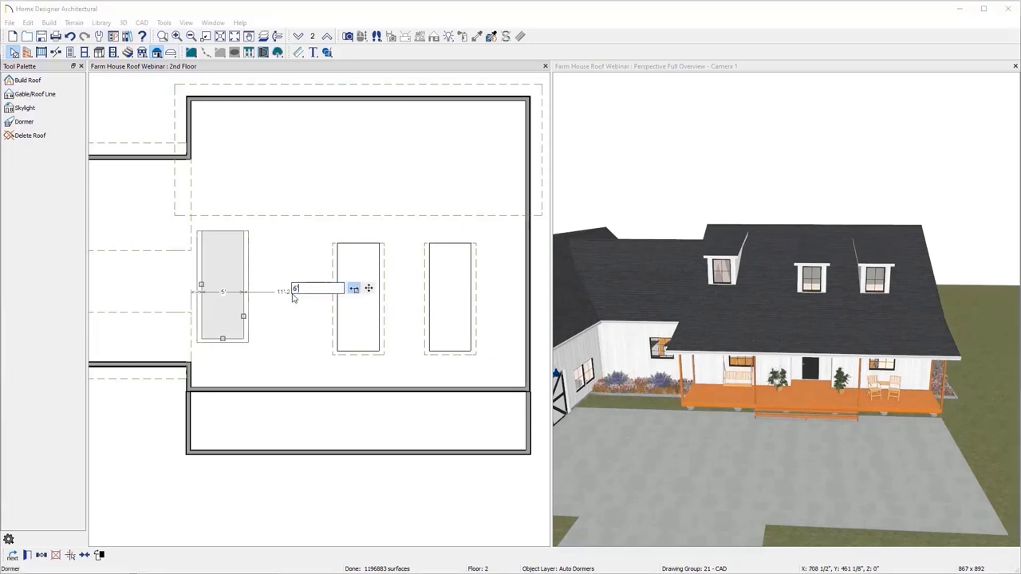
left_click(370, 288)
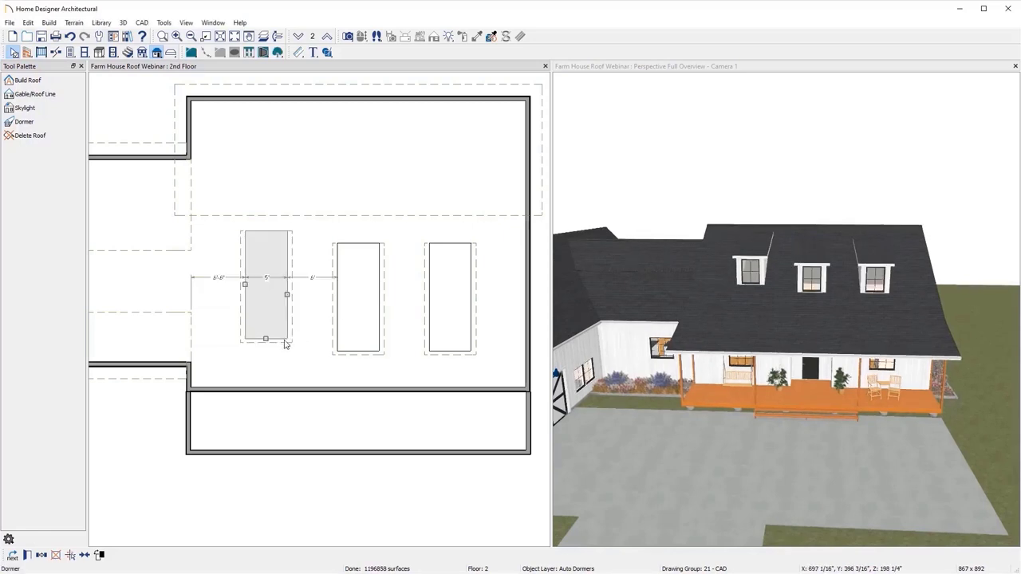
left_click(303, 368)
type("4")
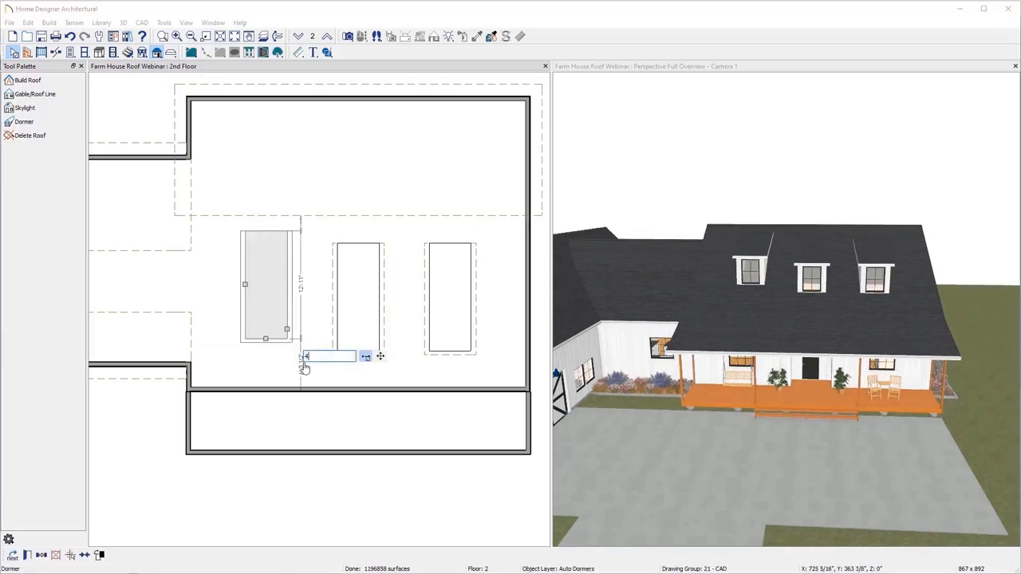
type("'10\"")
left_click(381, 357)
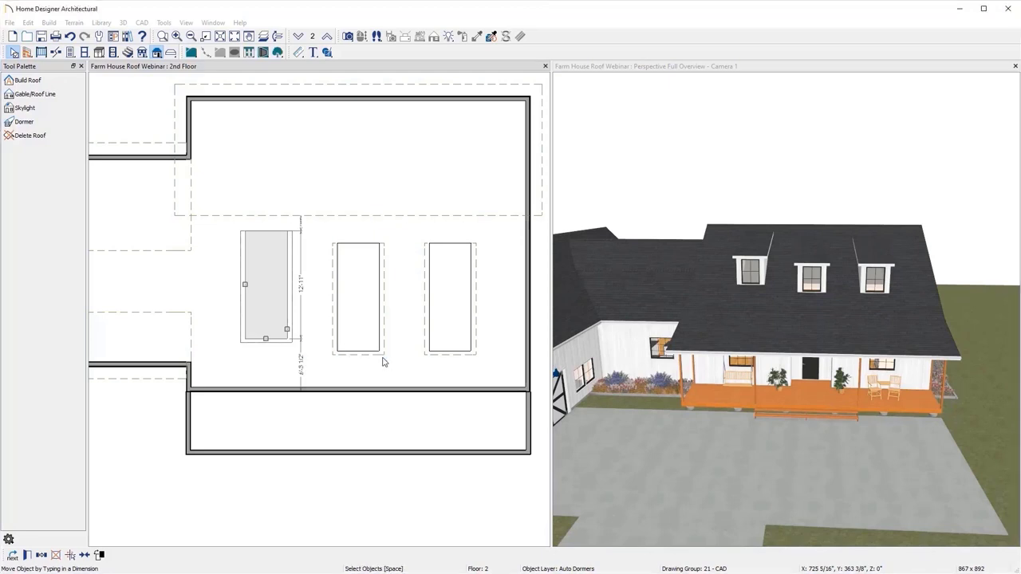
scroll(382, 362, "down", 3)
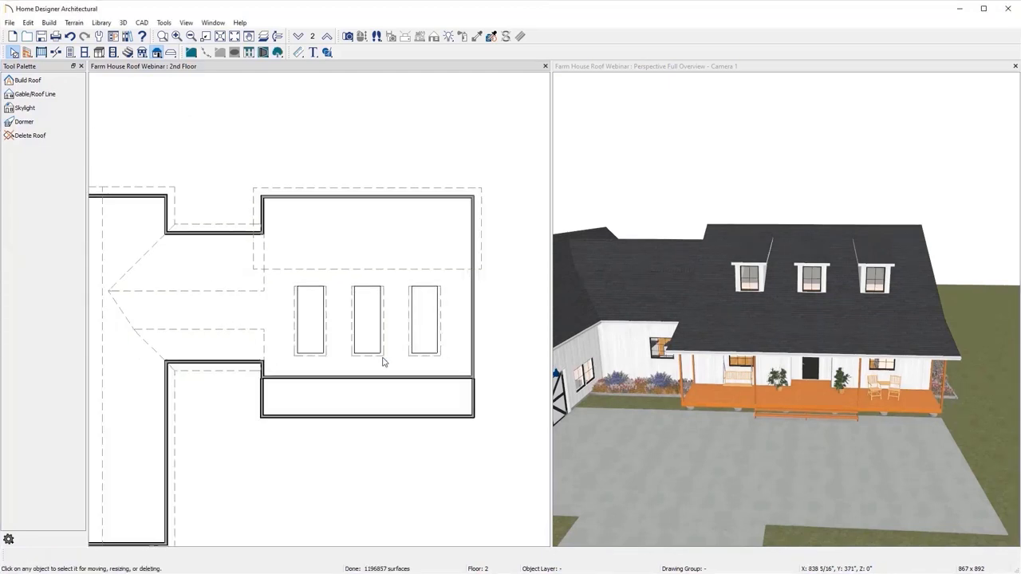
scroll(382, 361, "down", 1)
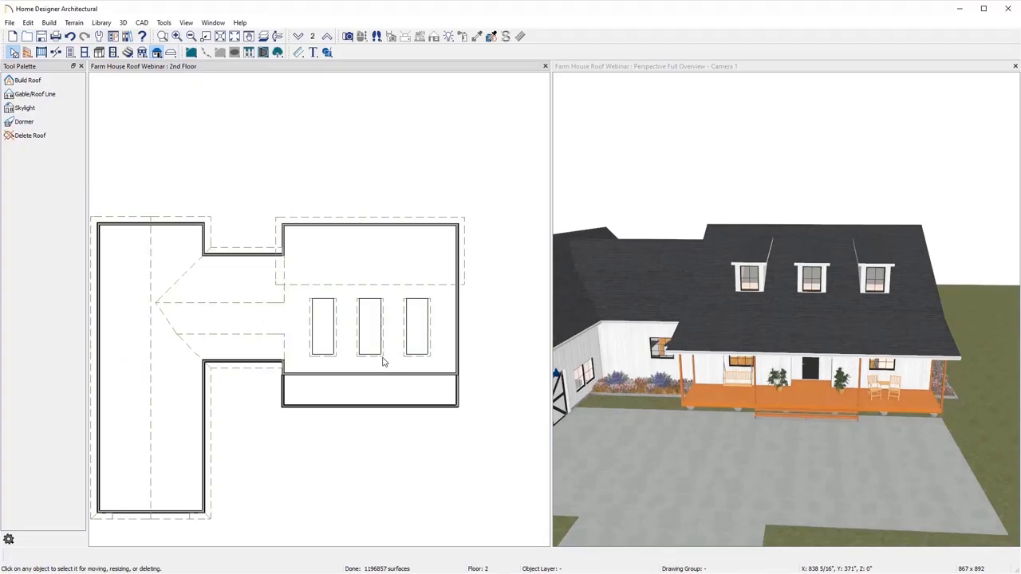